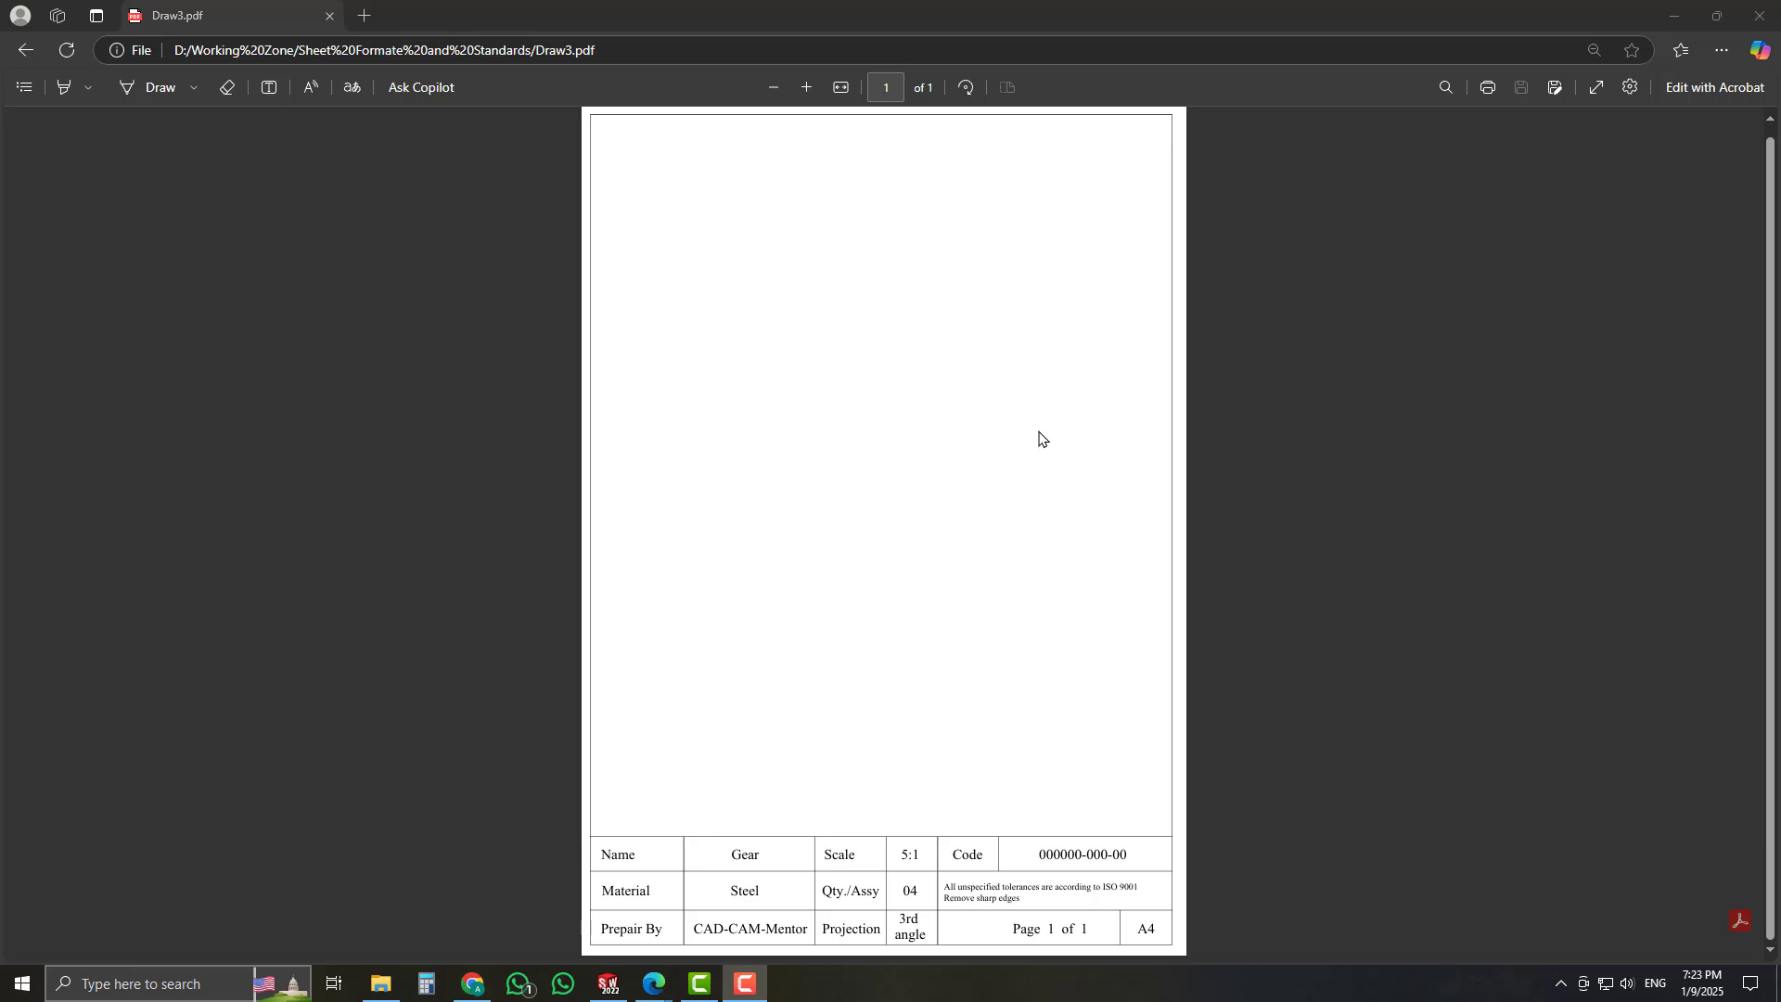
- Switch to SOLIDWORKS and create a new drawing document
click(608, 983)
click(194, 16)
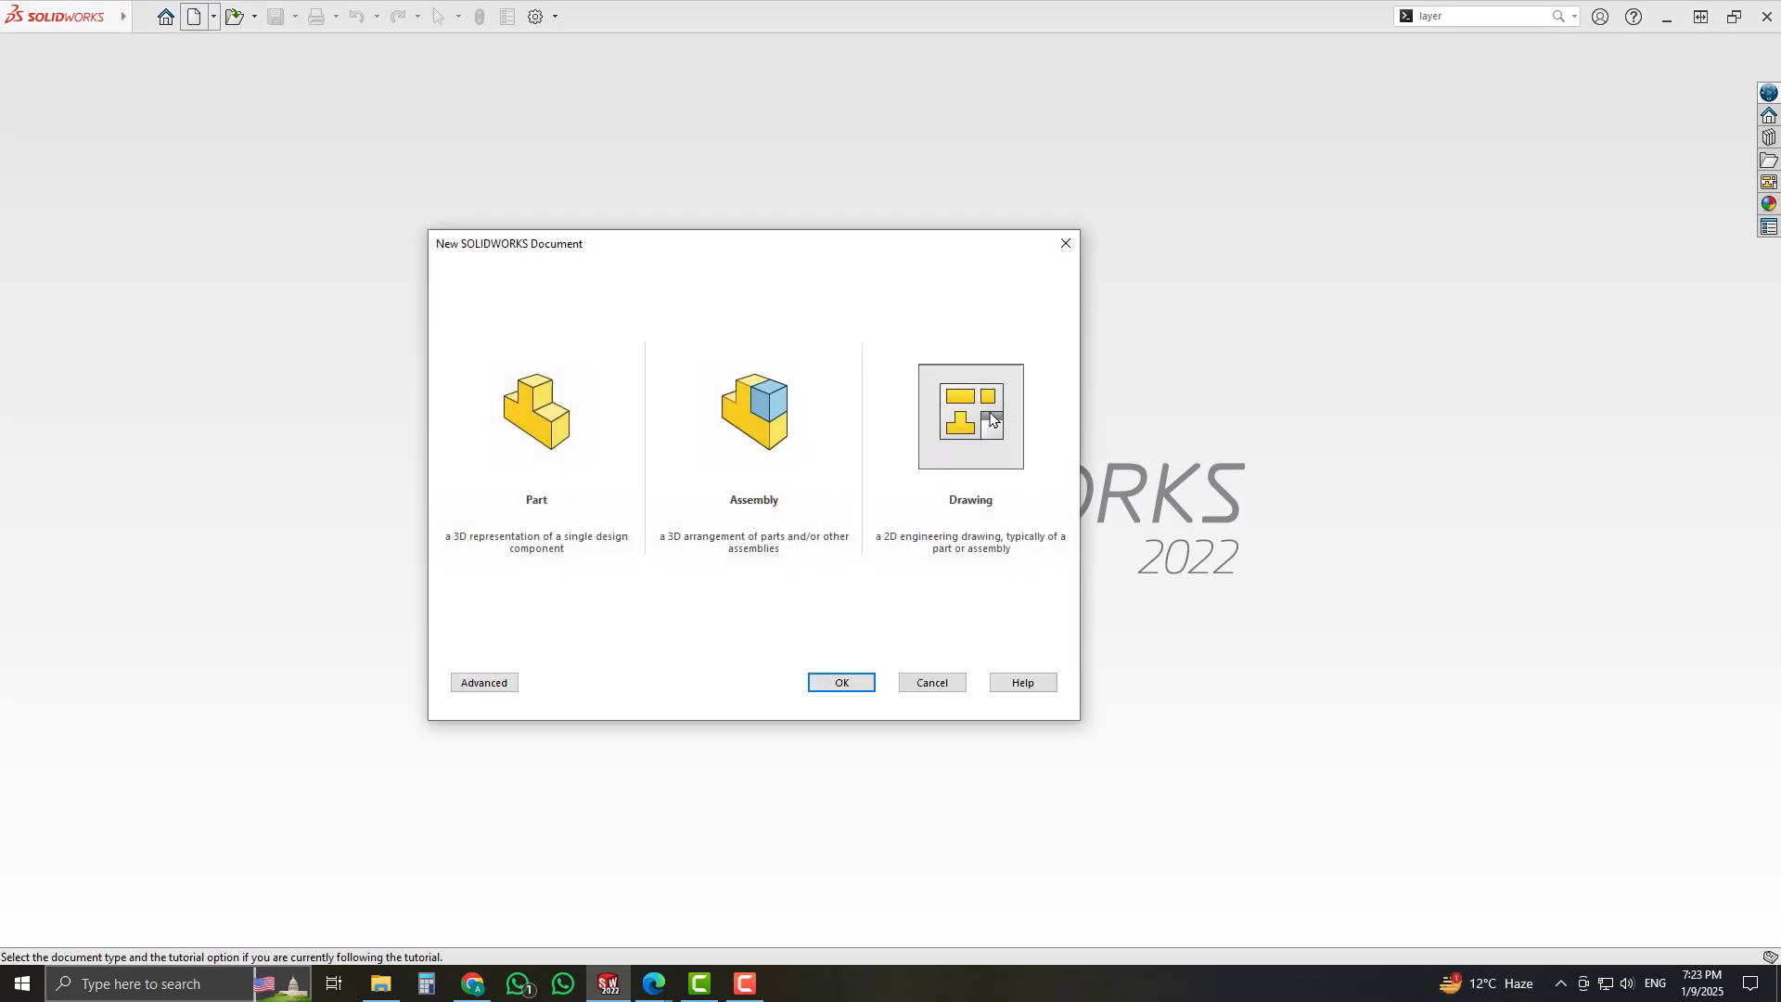
click(851, 681)
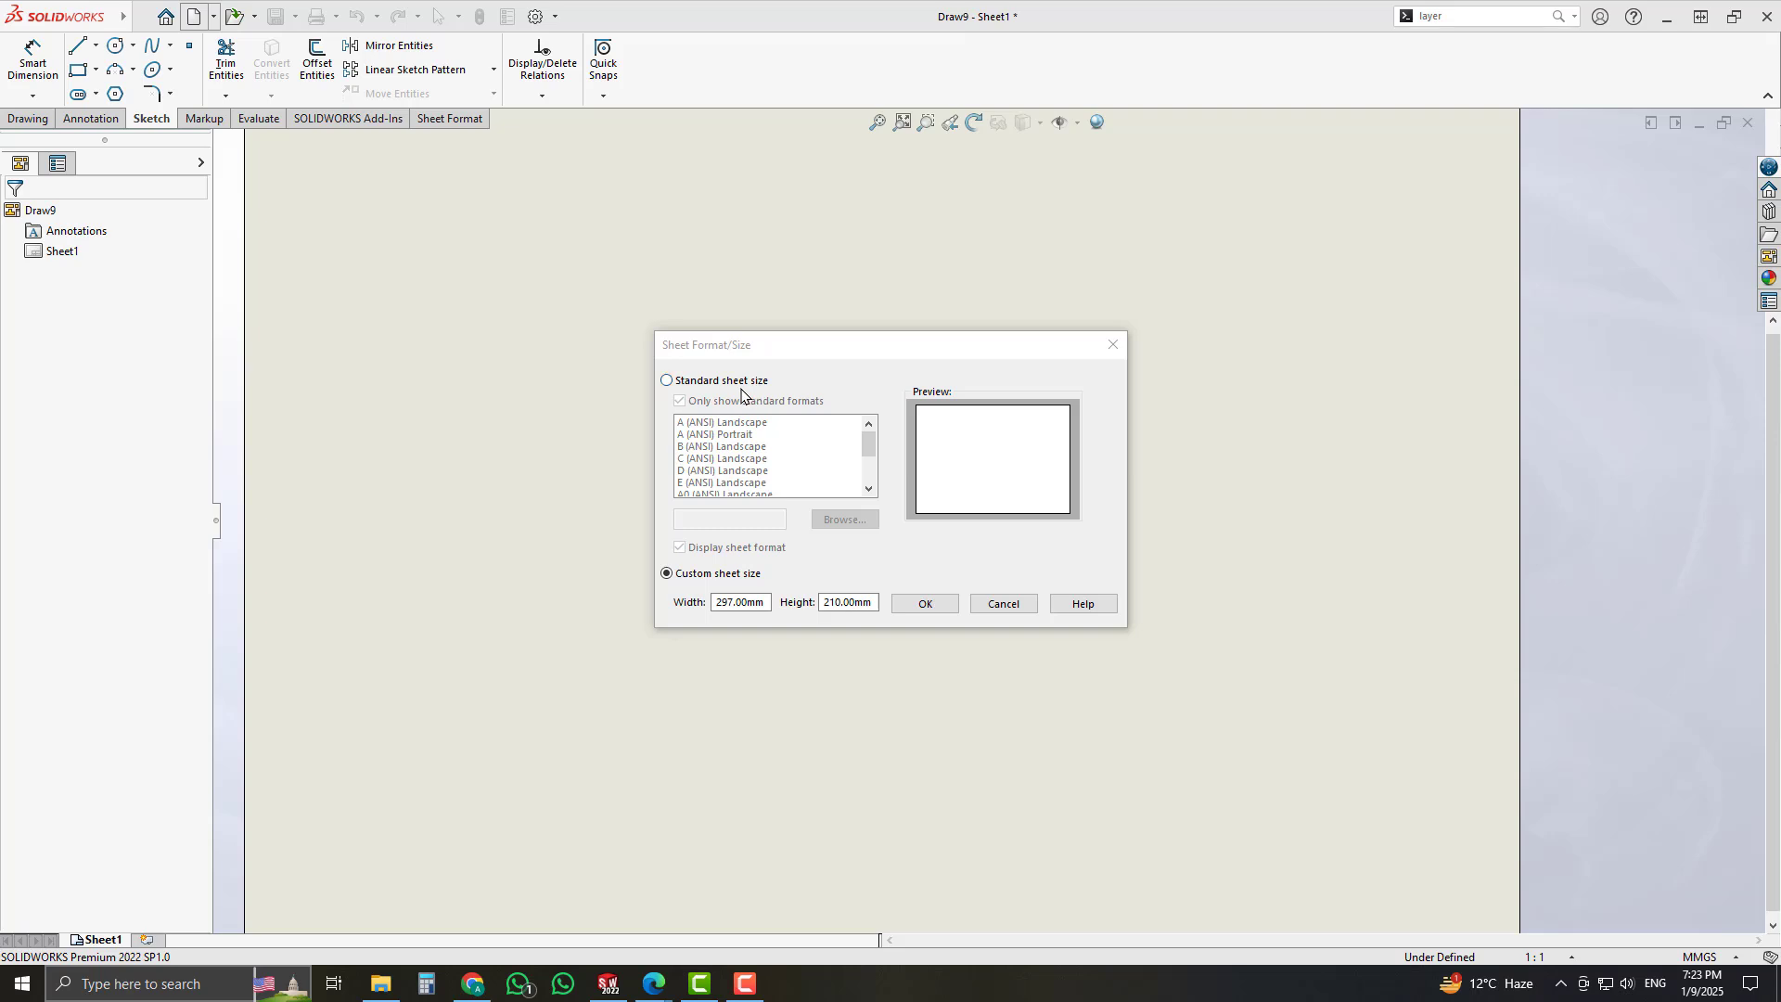
click(735, 382)
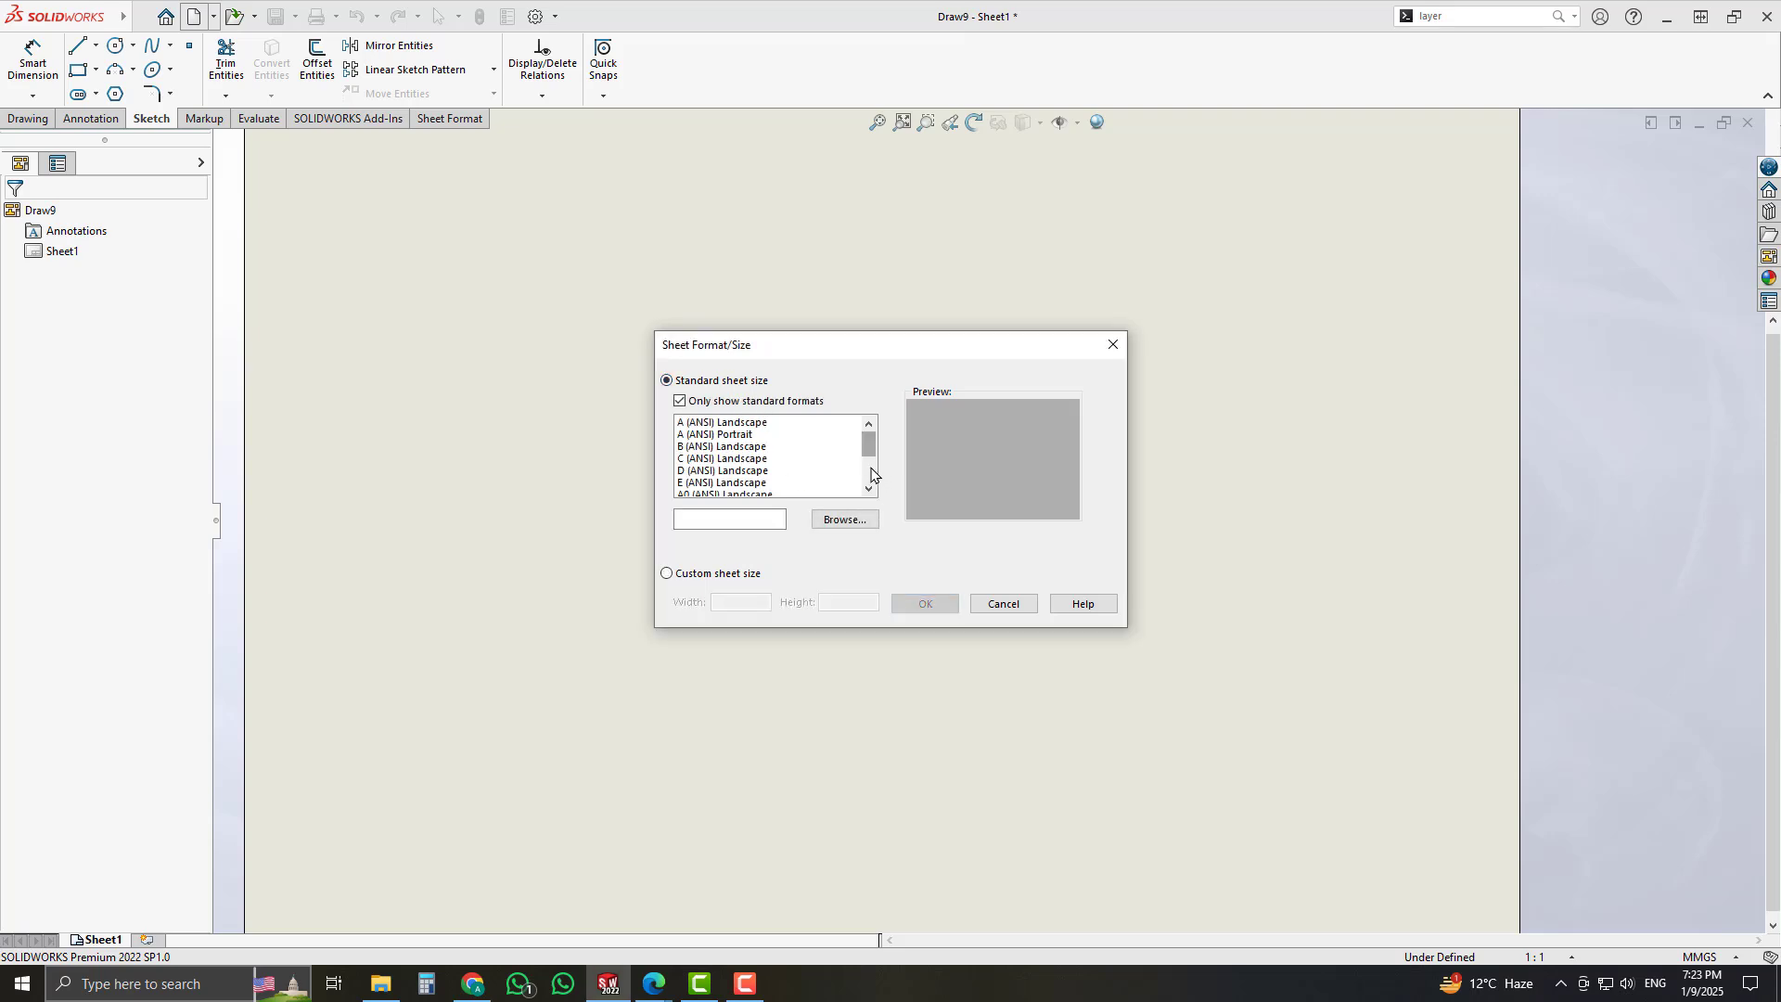
mouse_move(871, 451)
mouse_down()
mouse_move(870, 486)
mouse_move(875, 439)
mouse_up()
click(666, 576)
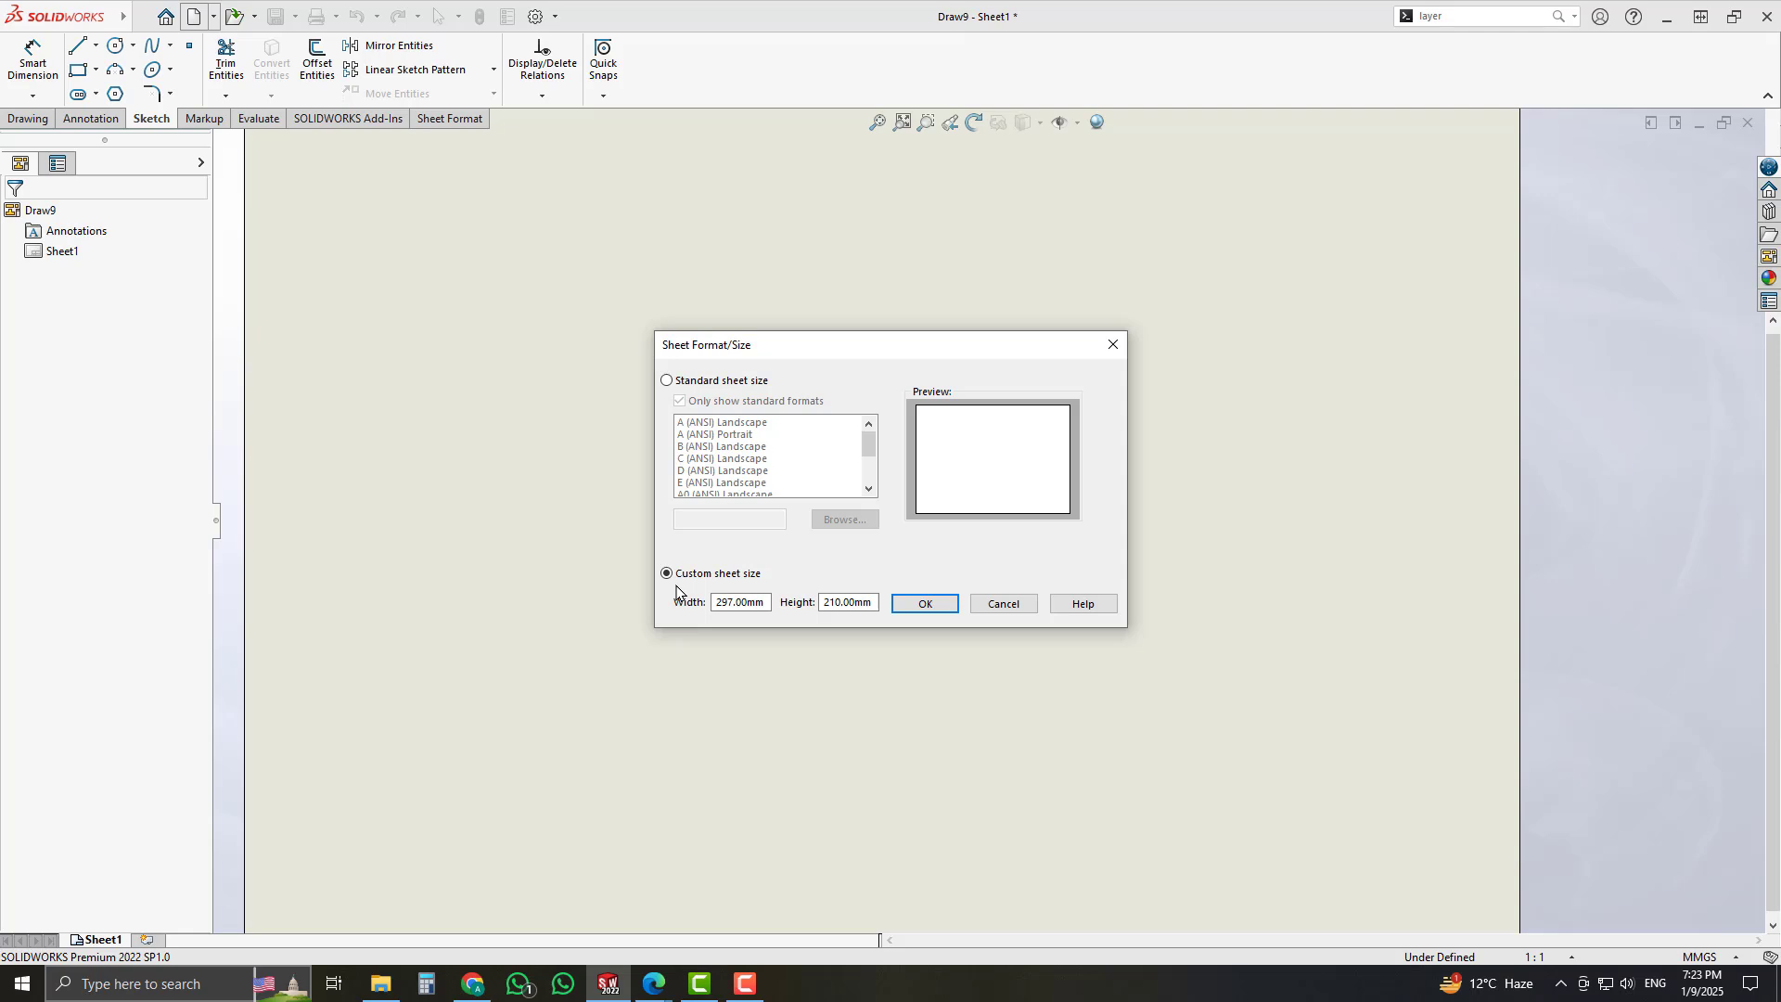
- Set the custom sheet size to 210 mm wide and 297 mm high and create the sheet
double_click(745, 603)
text(210)
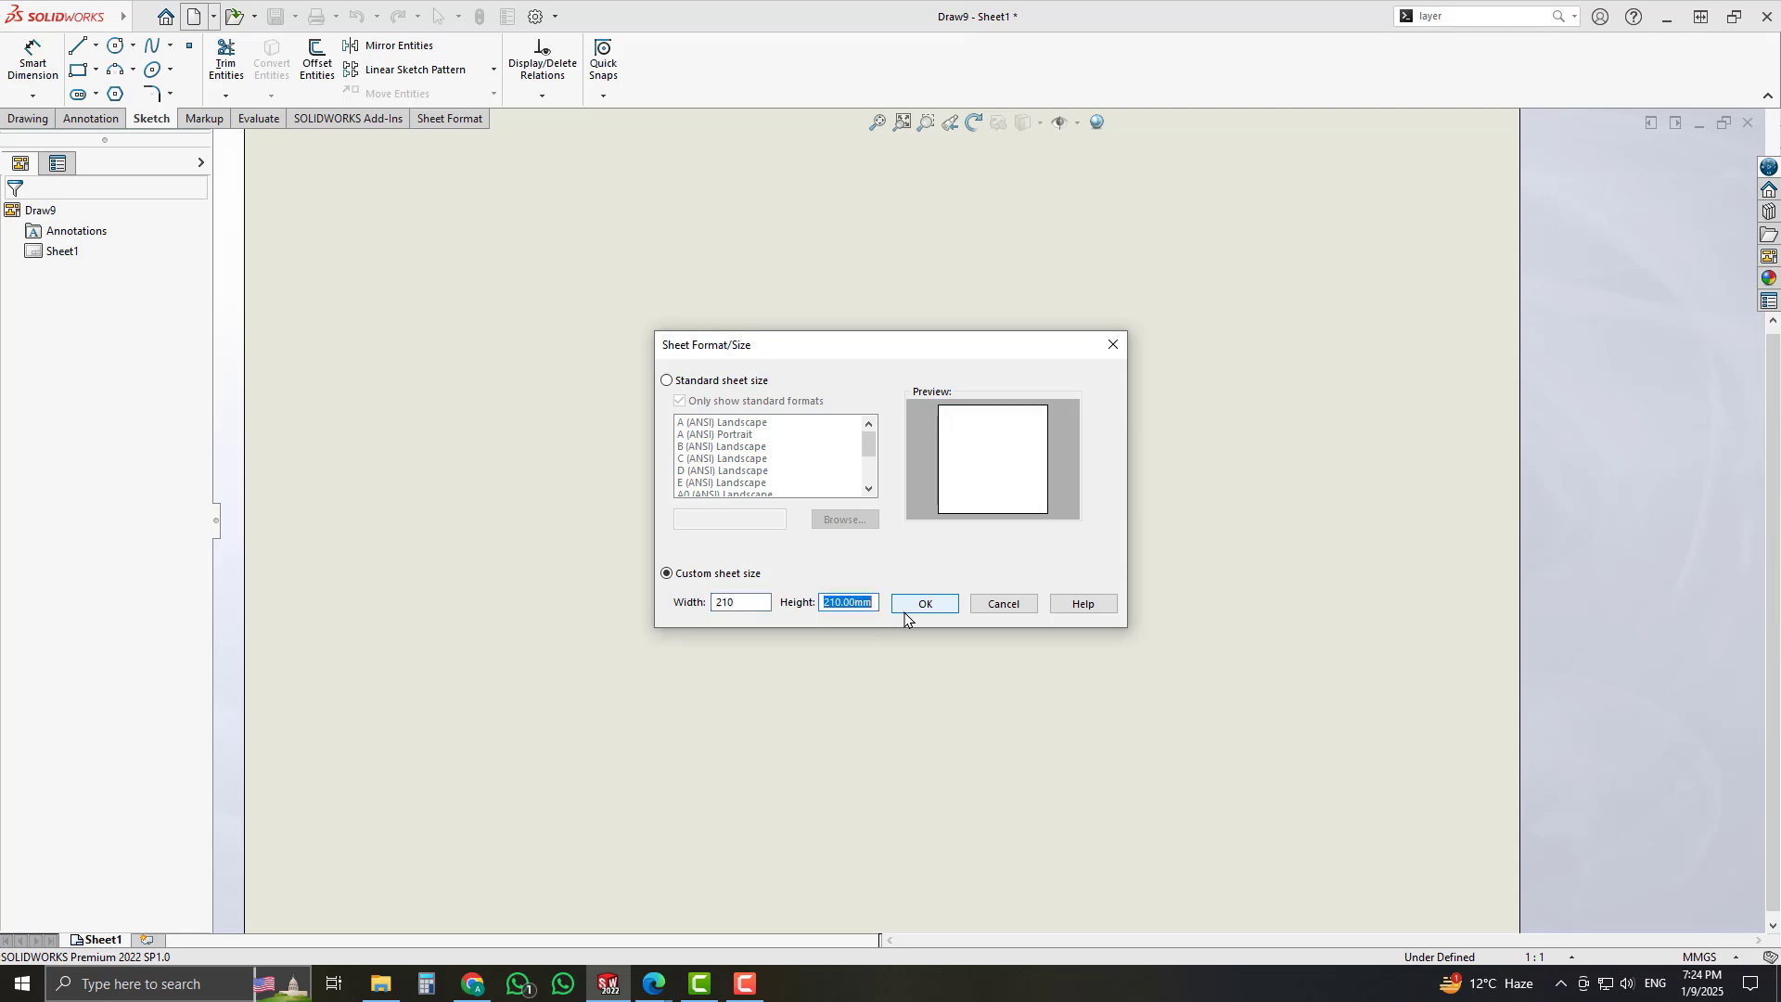
text(297)
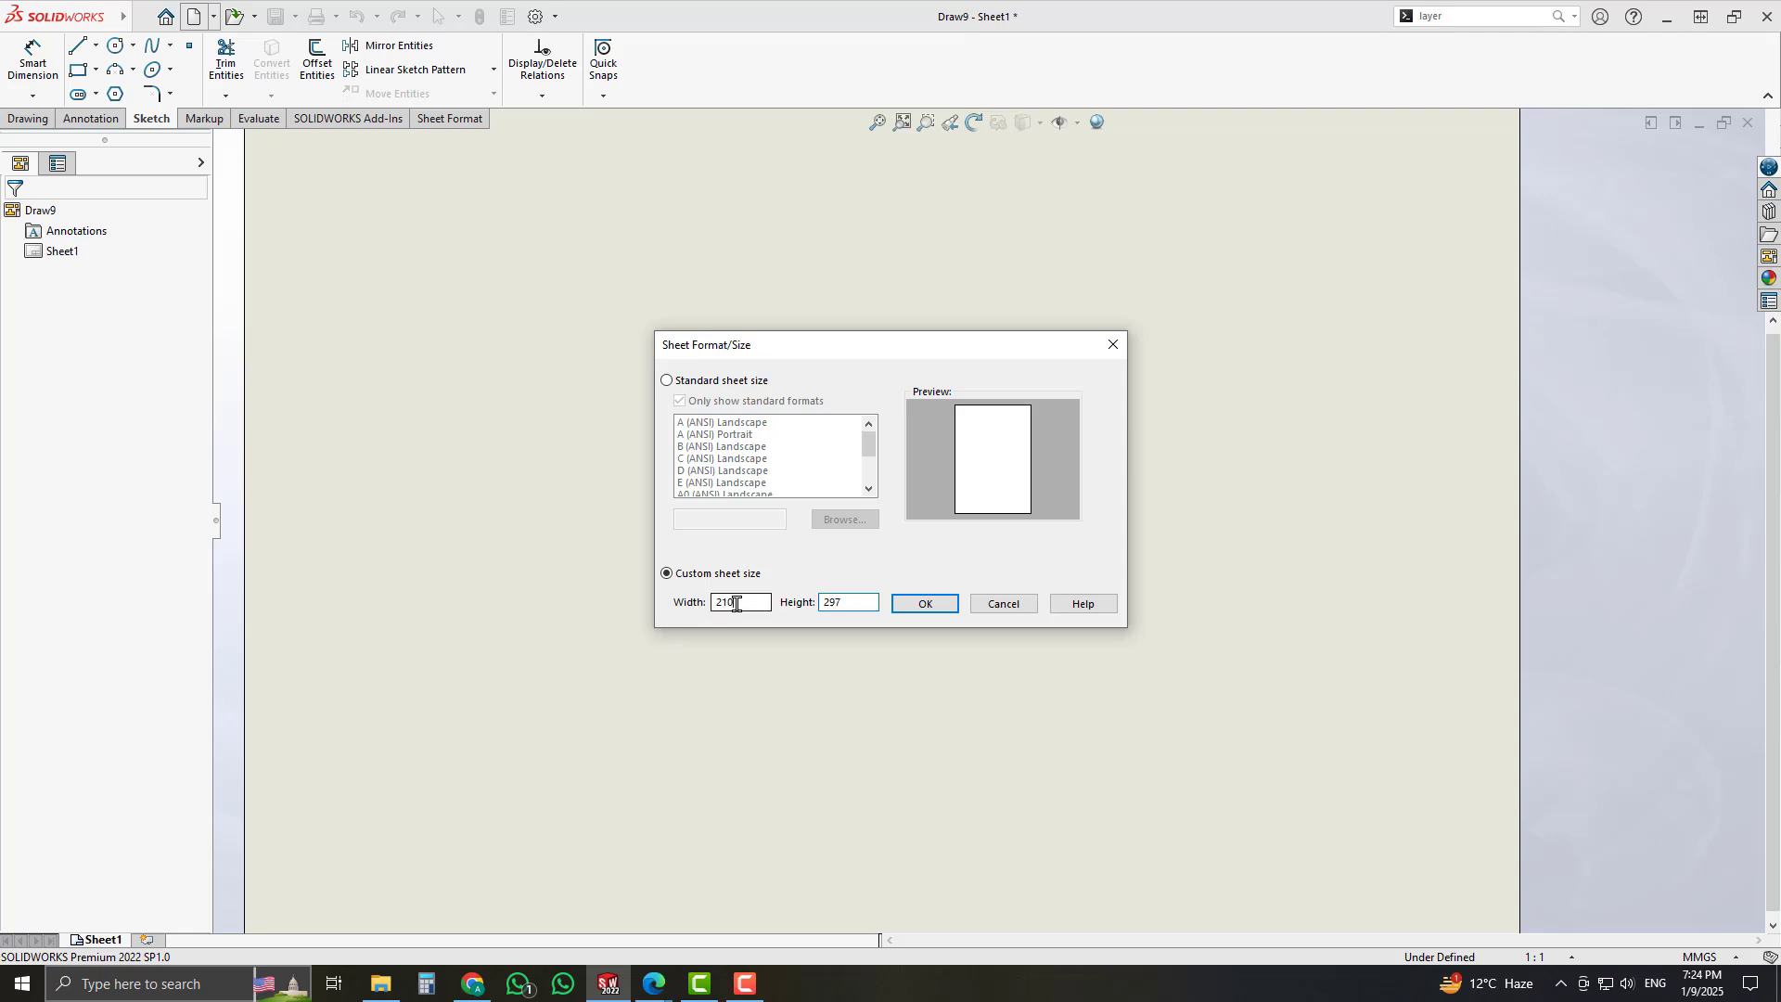
double_click(736, 604)
drag(844, 605, 814, 608)
click(919, 603)
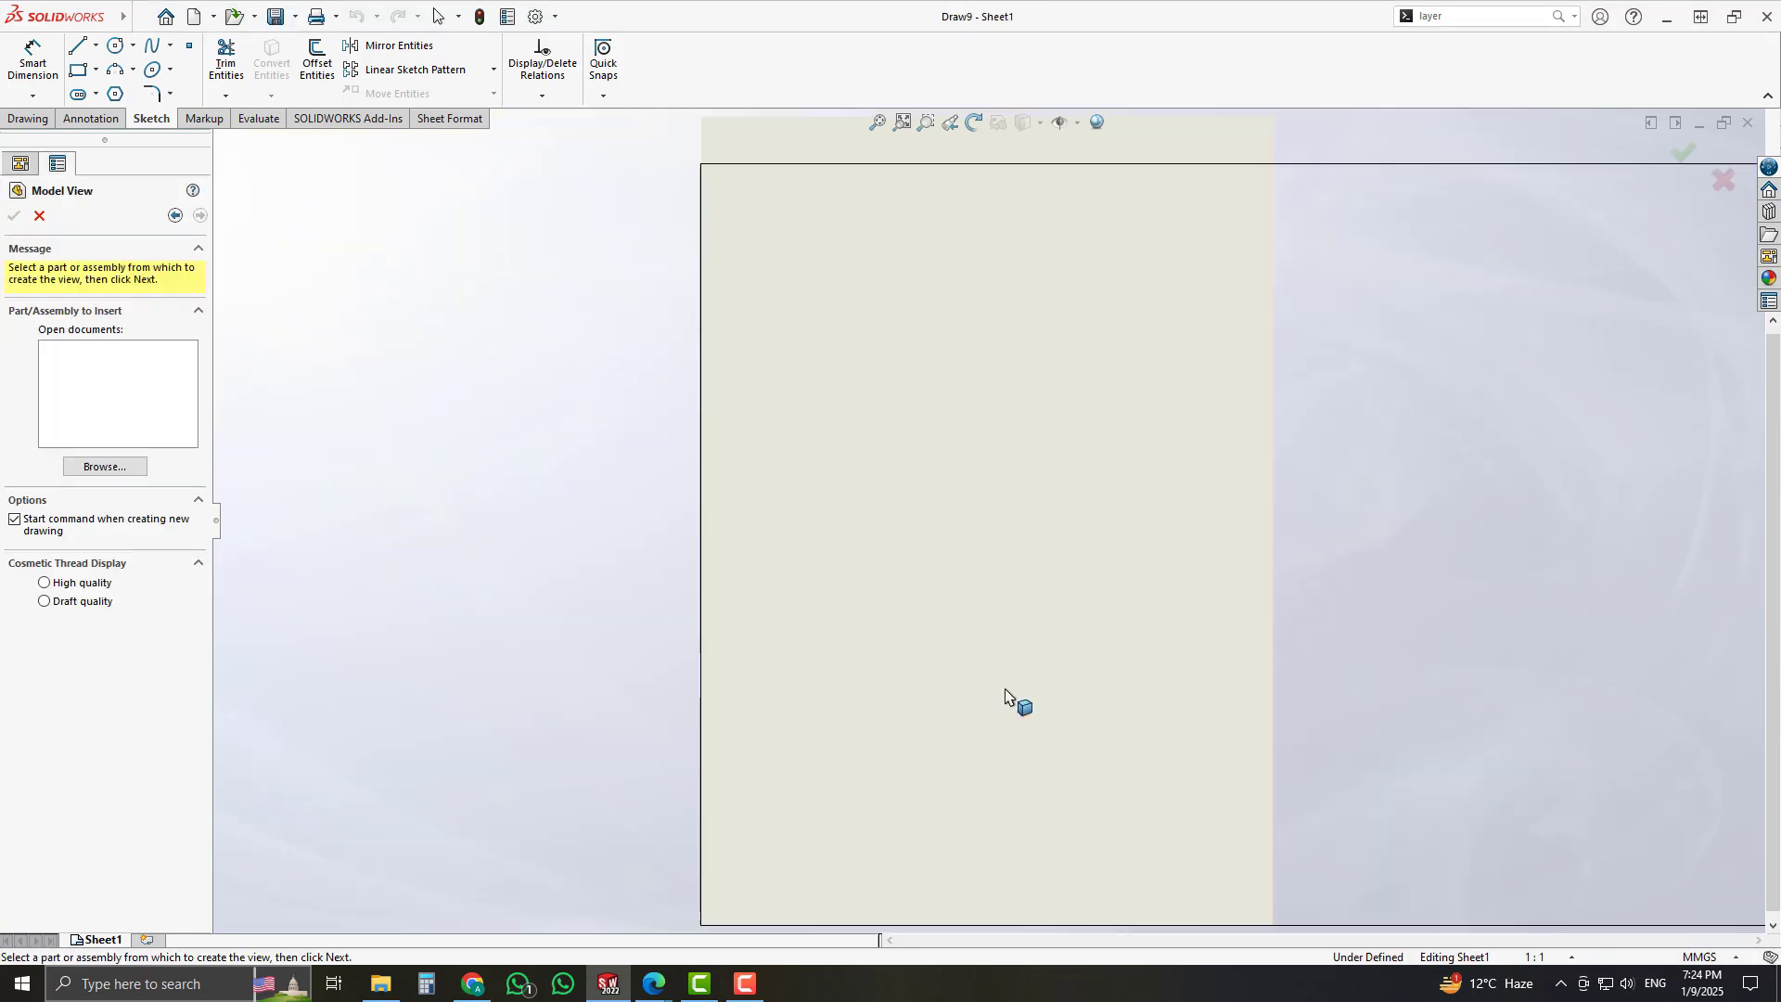
- Leave the Model View command and open the sheet format of Sheet1 for editing
scroll(1408, 488, down, 1)
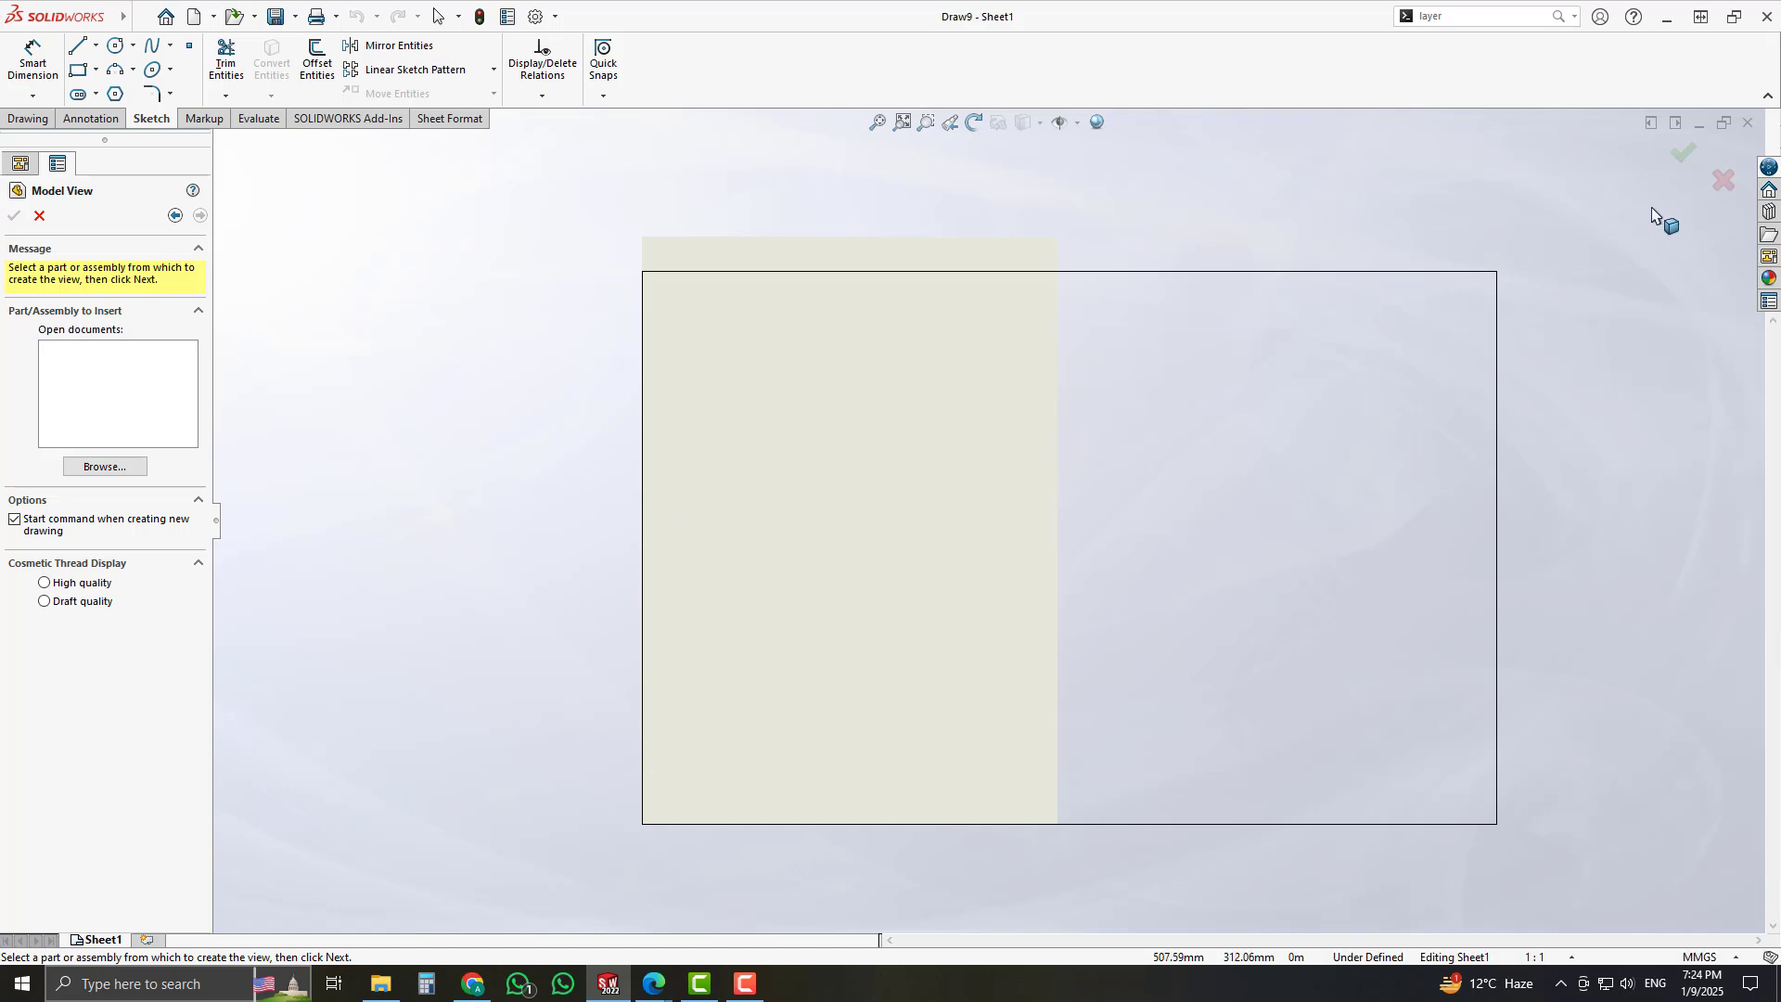
click(39, 216)
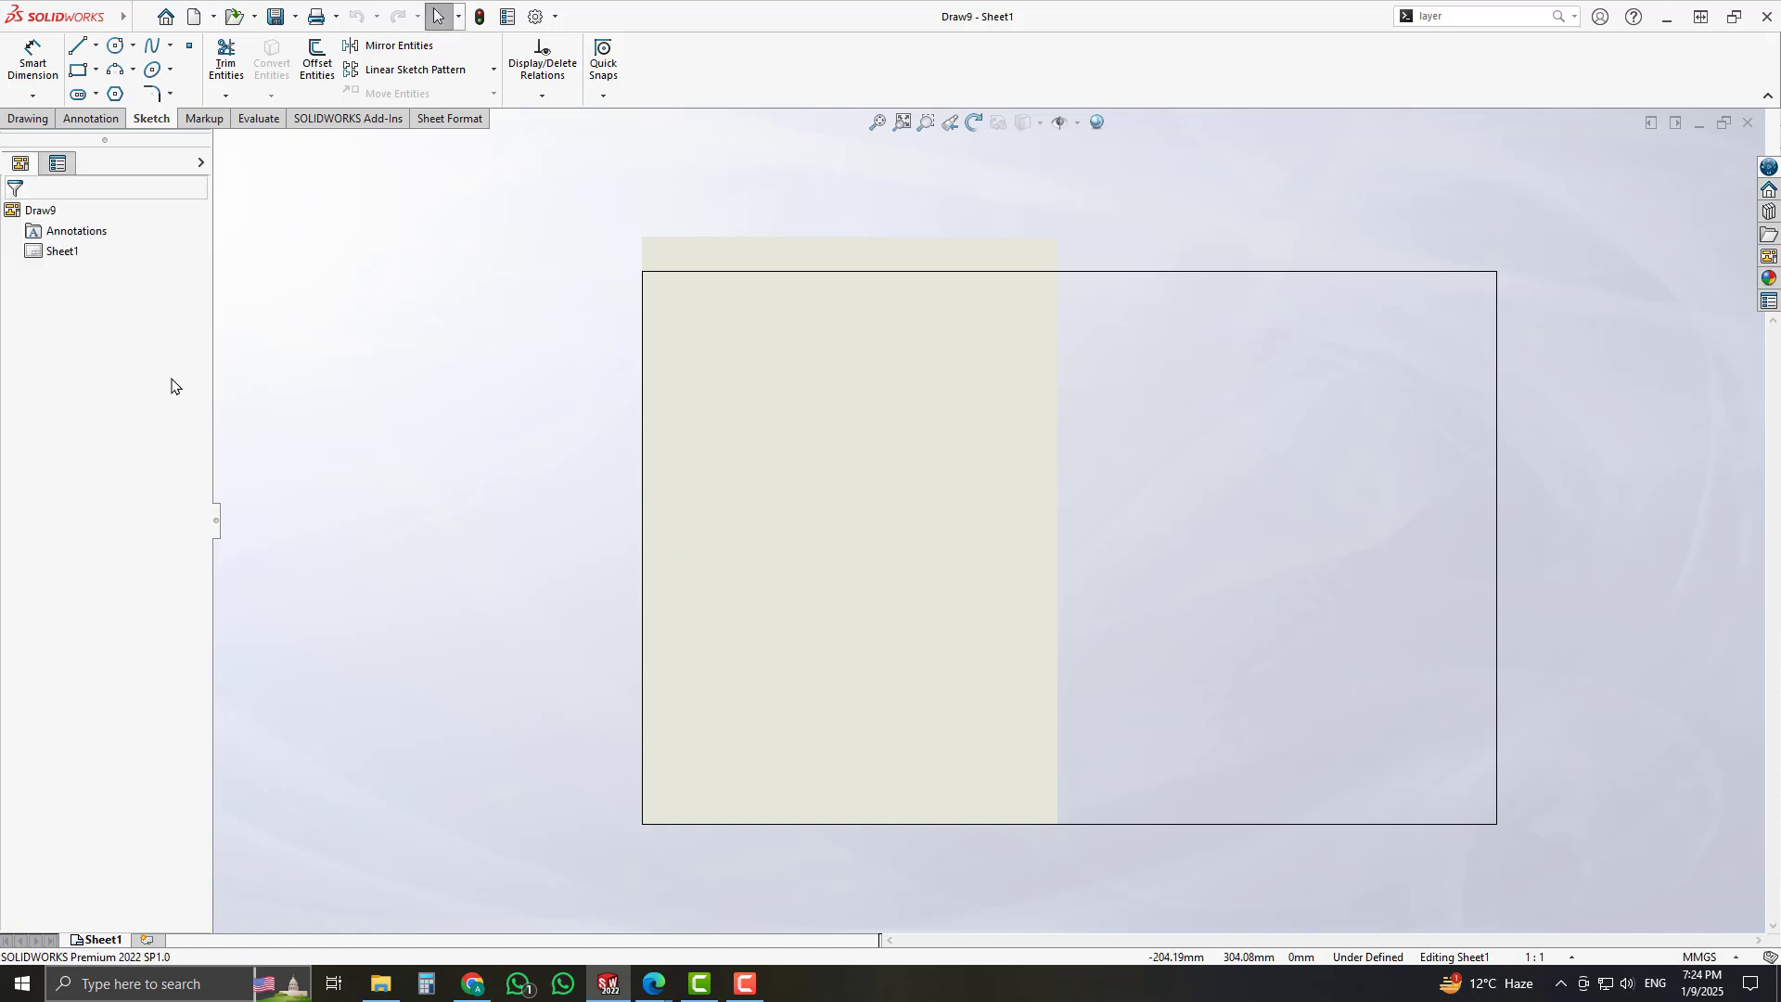
right_click(48, 259)
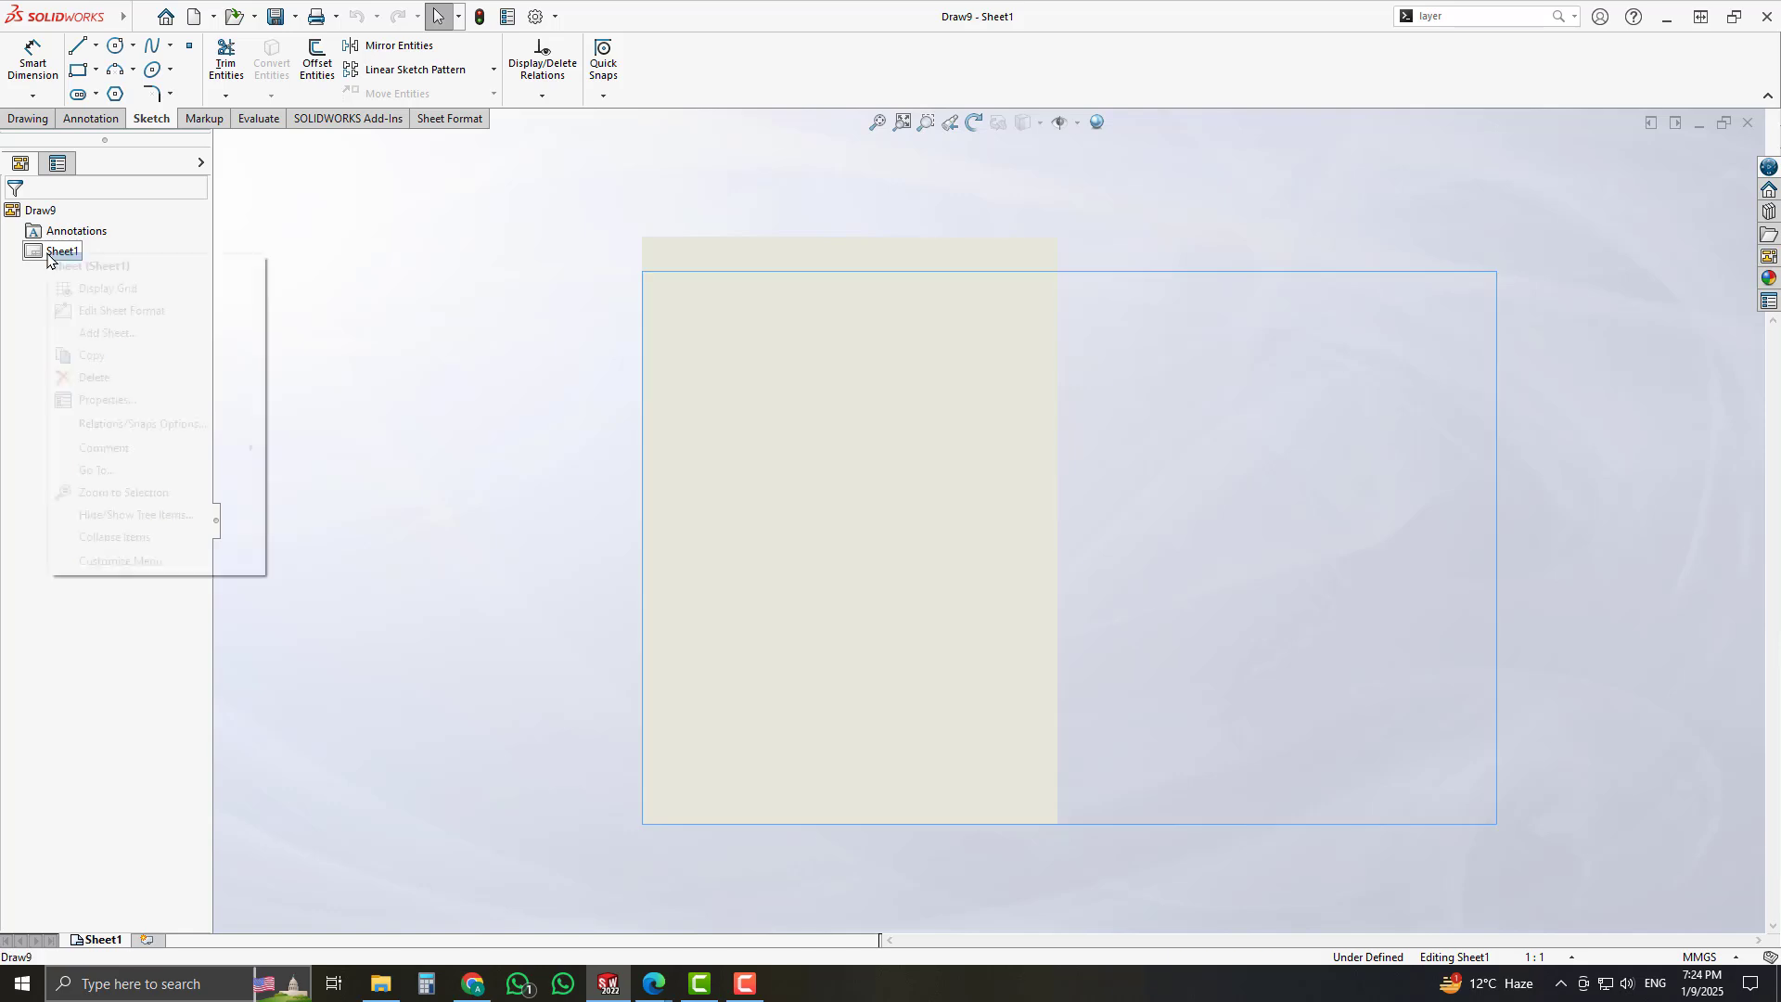
click(175, 311)
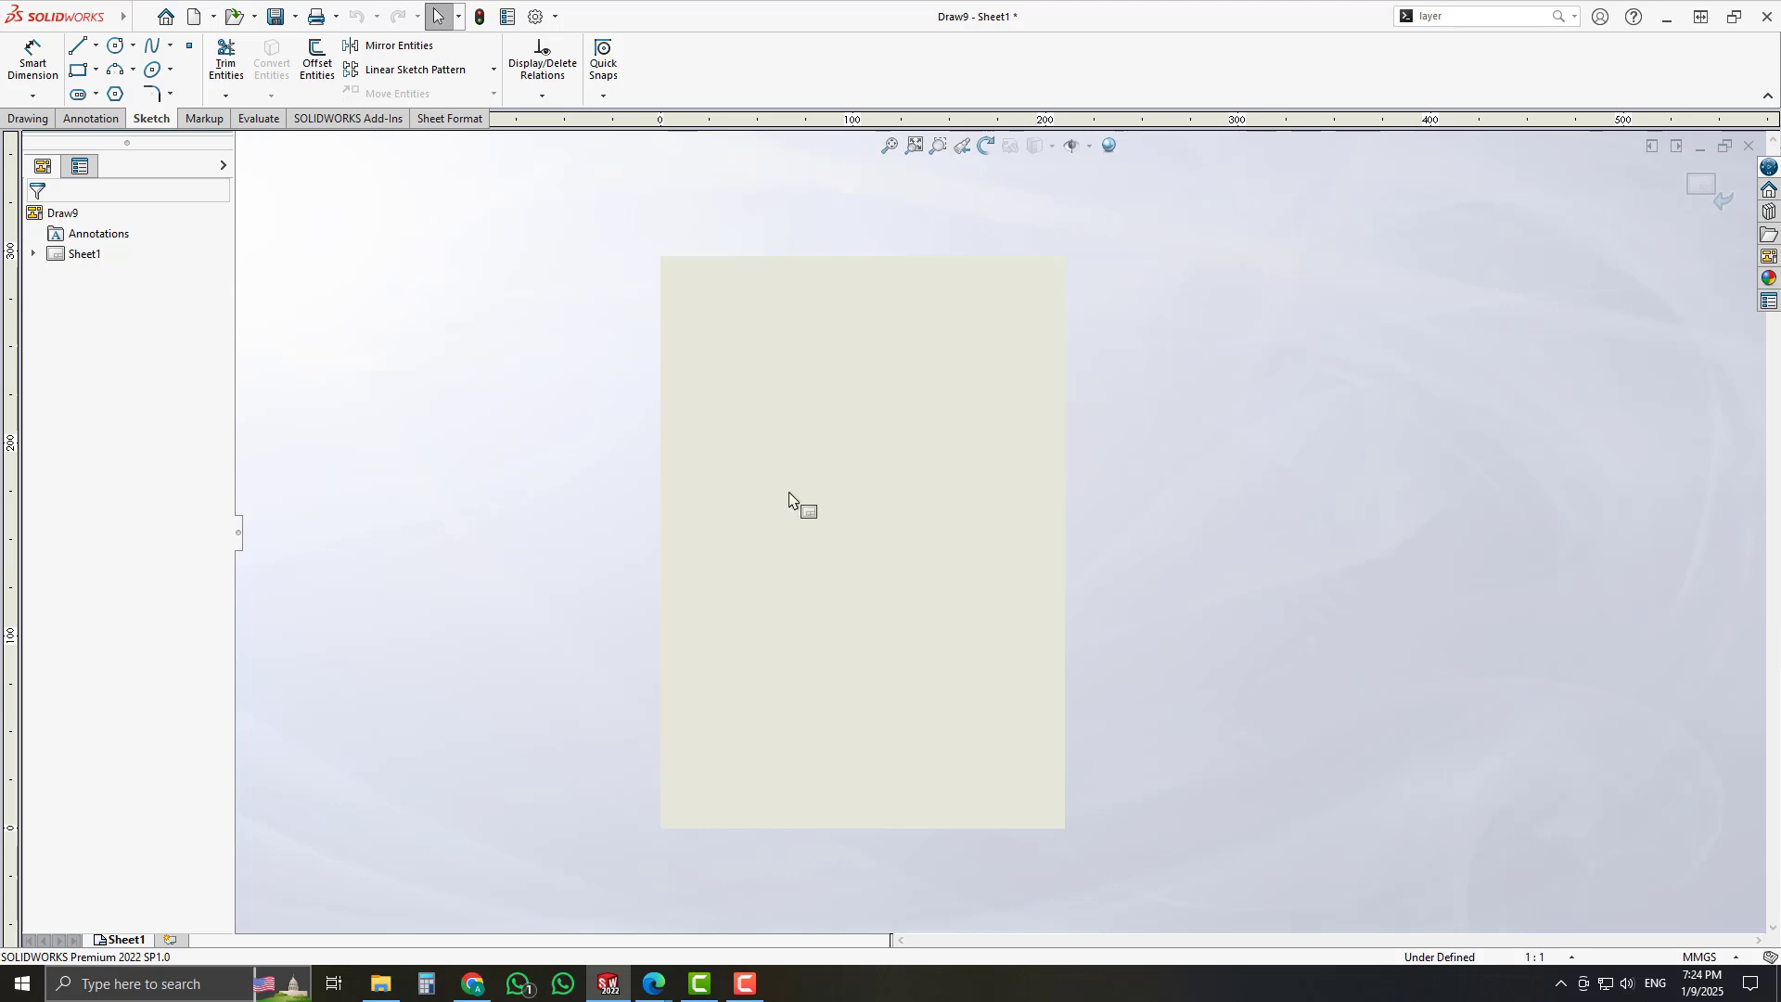
scroll(927, 492, up, 3)
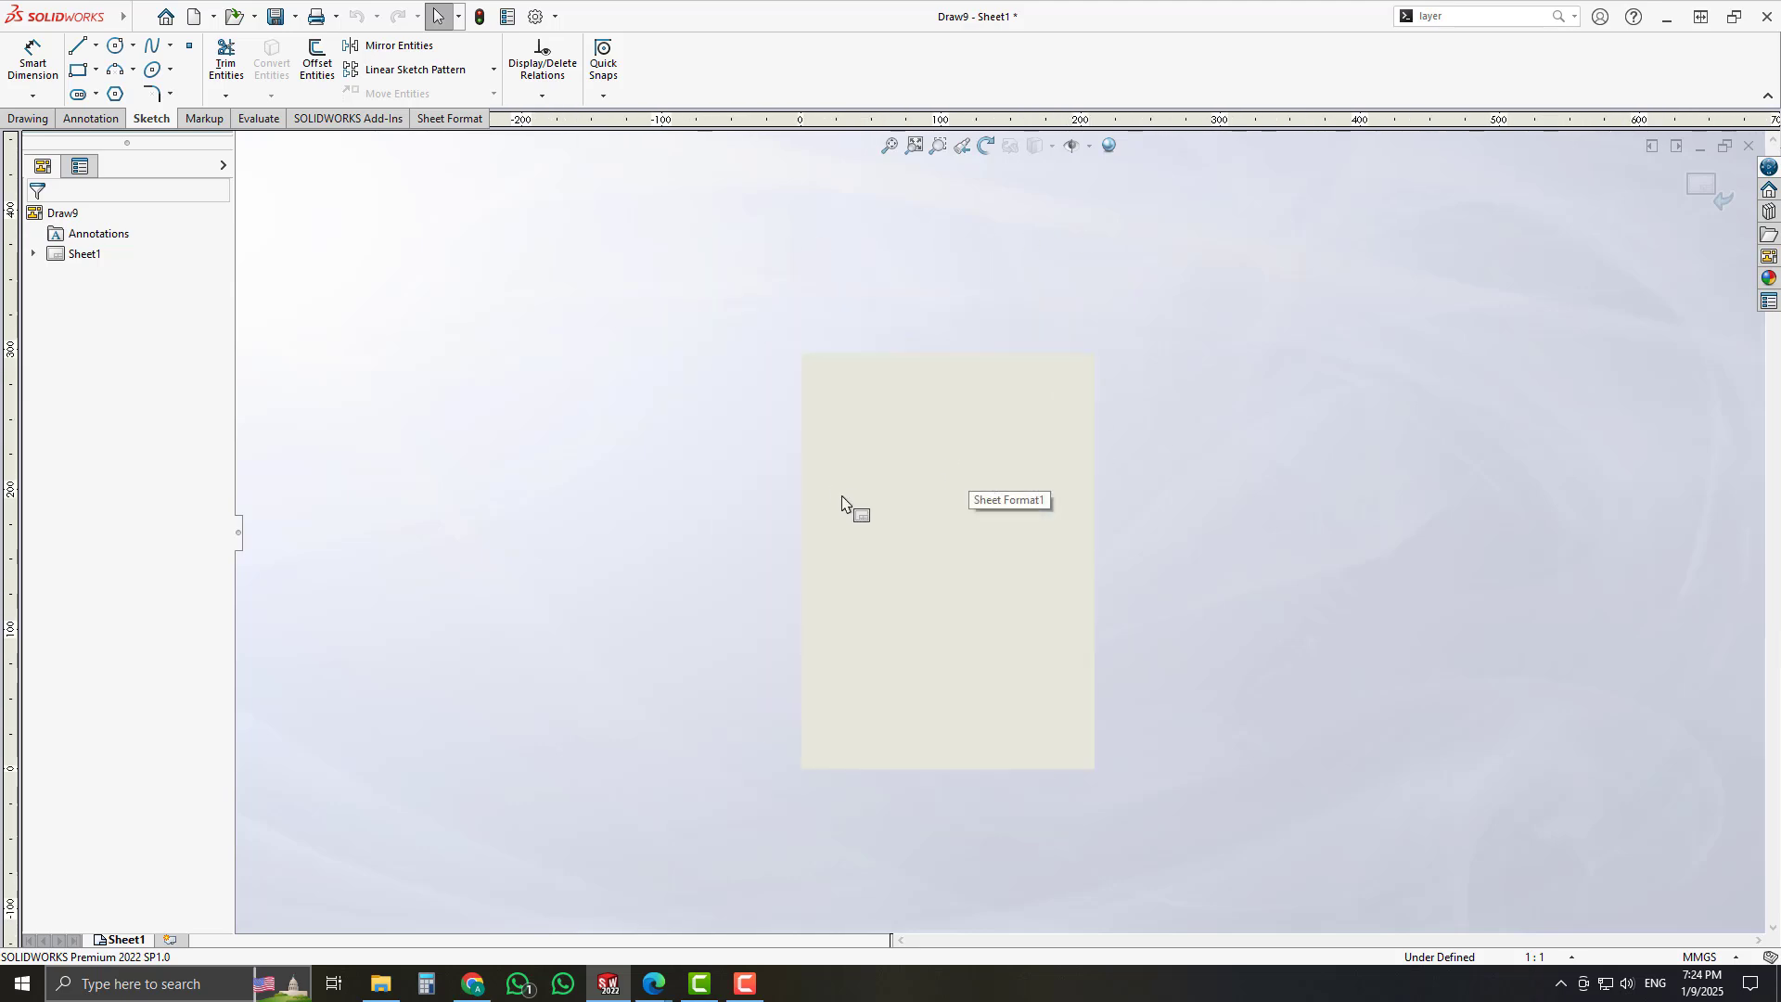
scroll(1125, 568, down, 1)
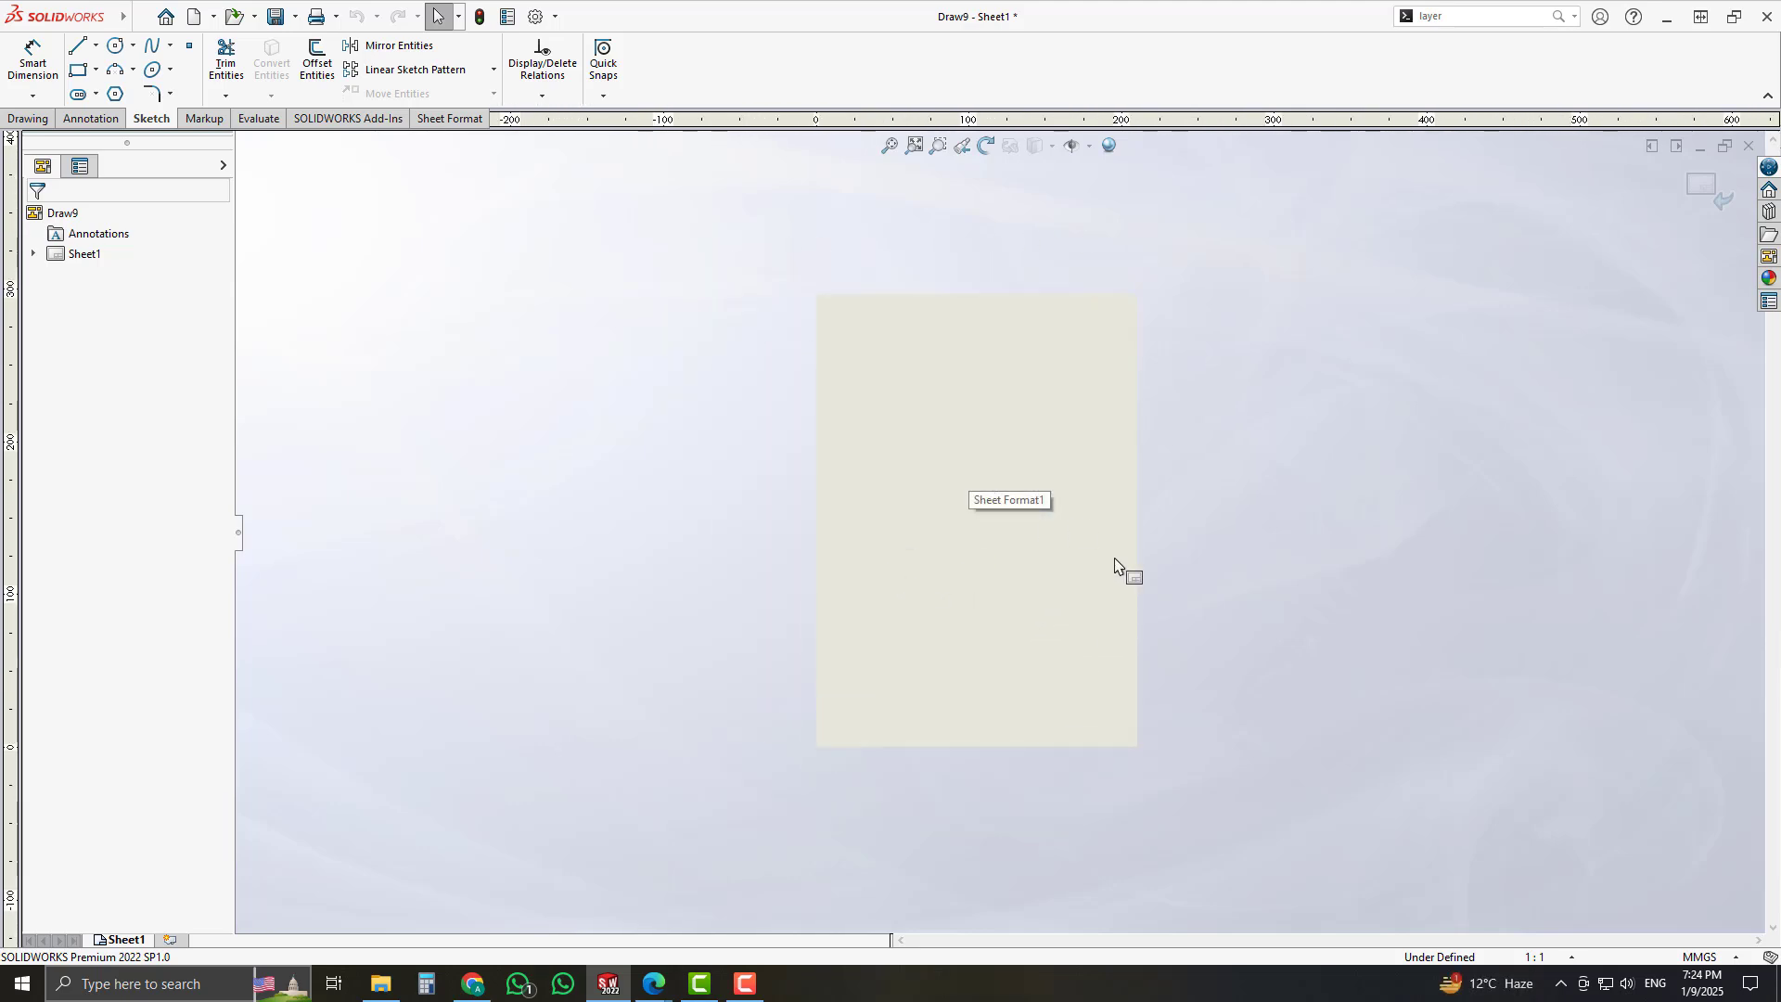
scroll(1084, 496, down, 2)
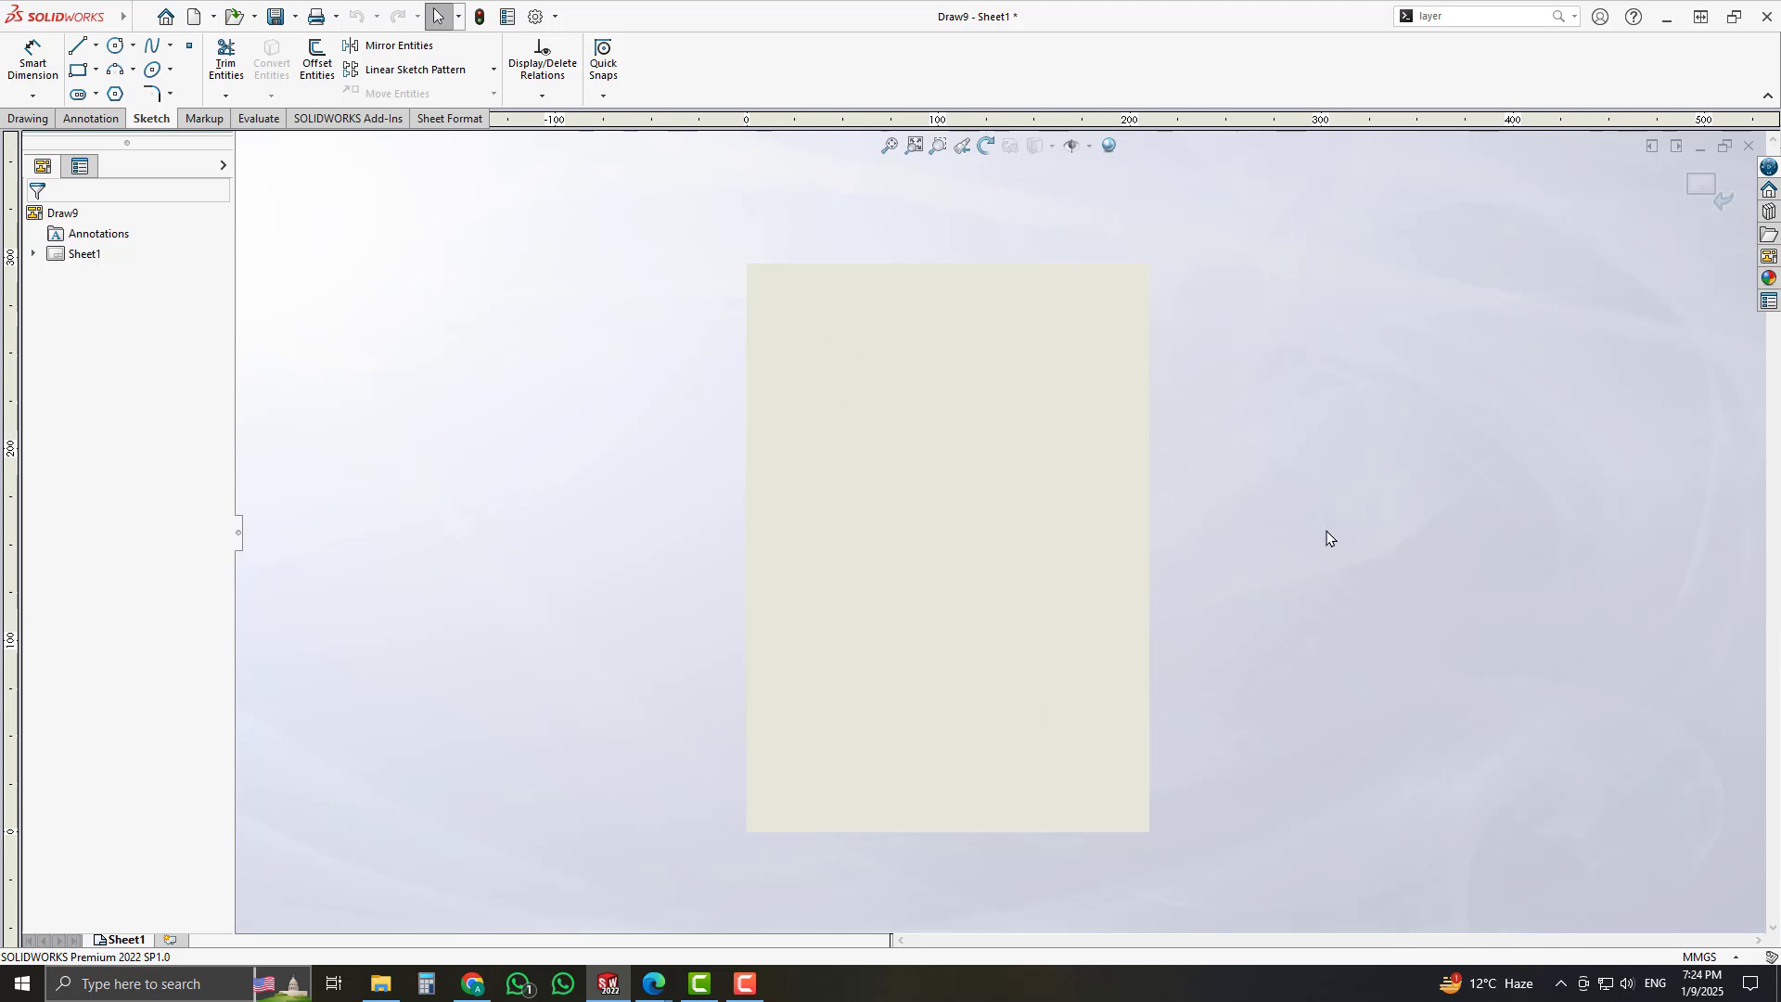
- Check the portrait reference in Draw3.pdf and draw a corner rectangle about 190 × 280 mm as a border inside the sheet
mouse_move(654, 983)
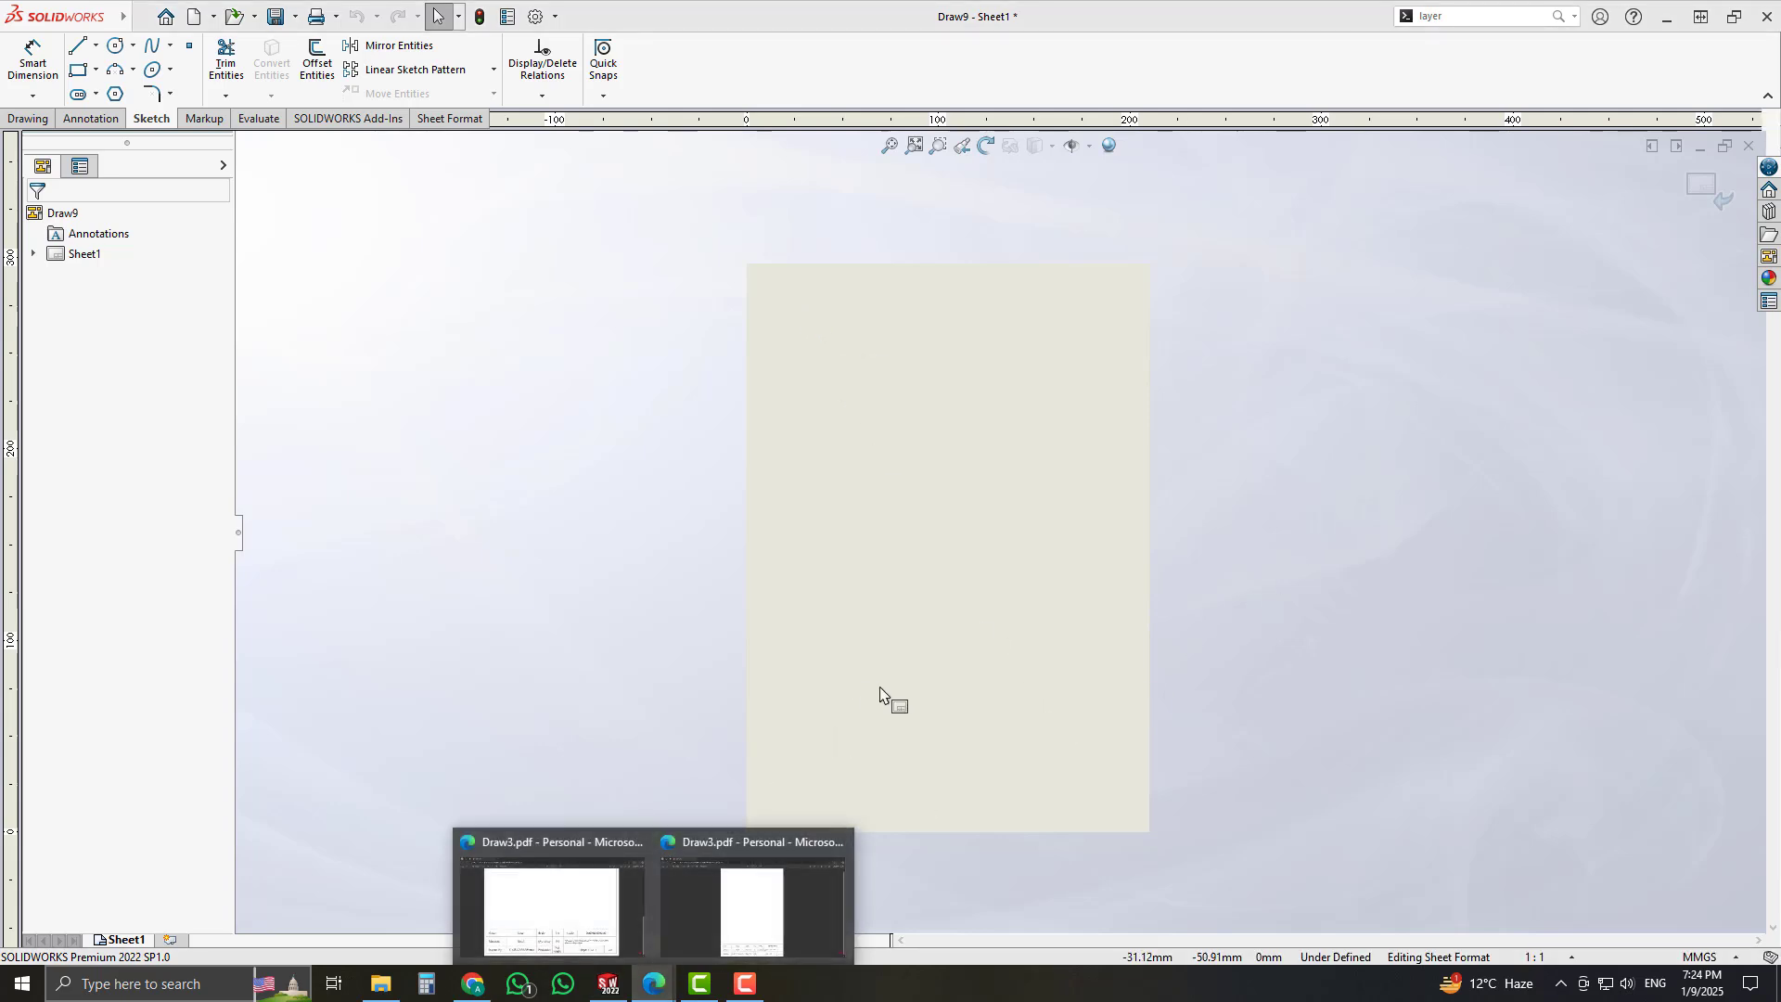
mouse_move(614, 889)
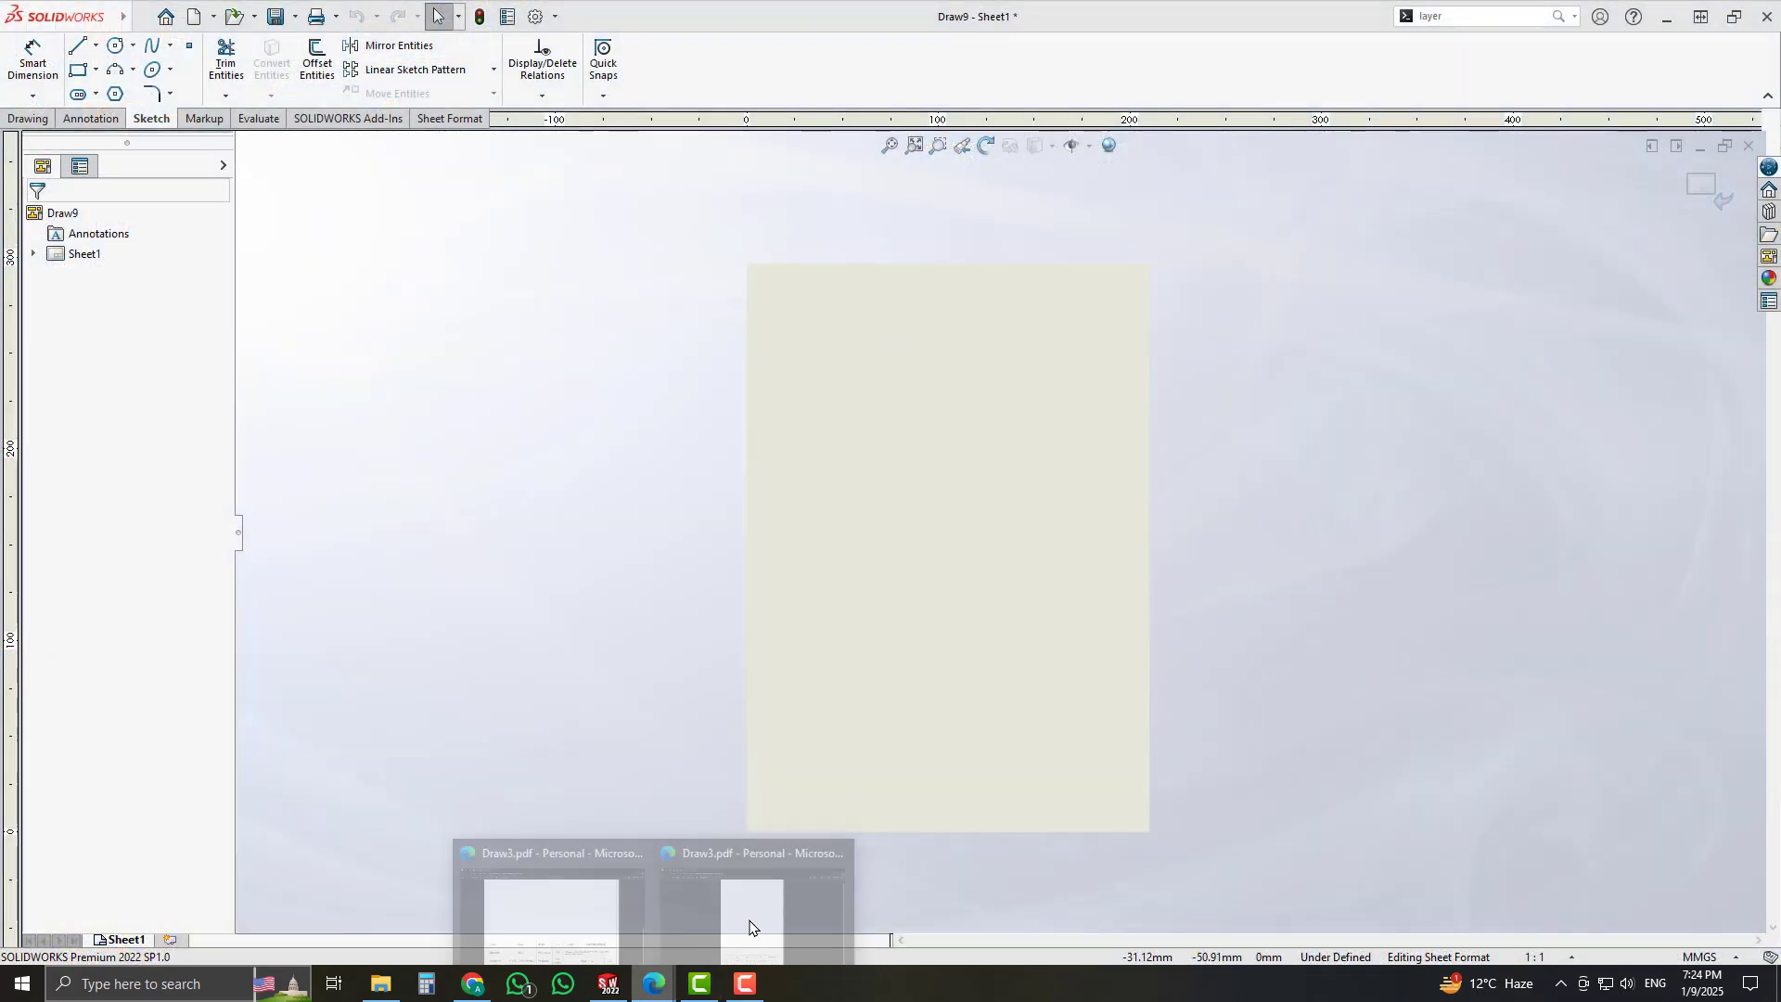
click(747, 918)
scroll(597, 146, up, 1)
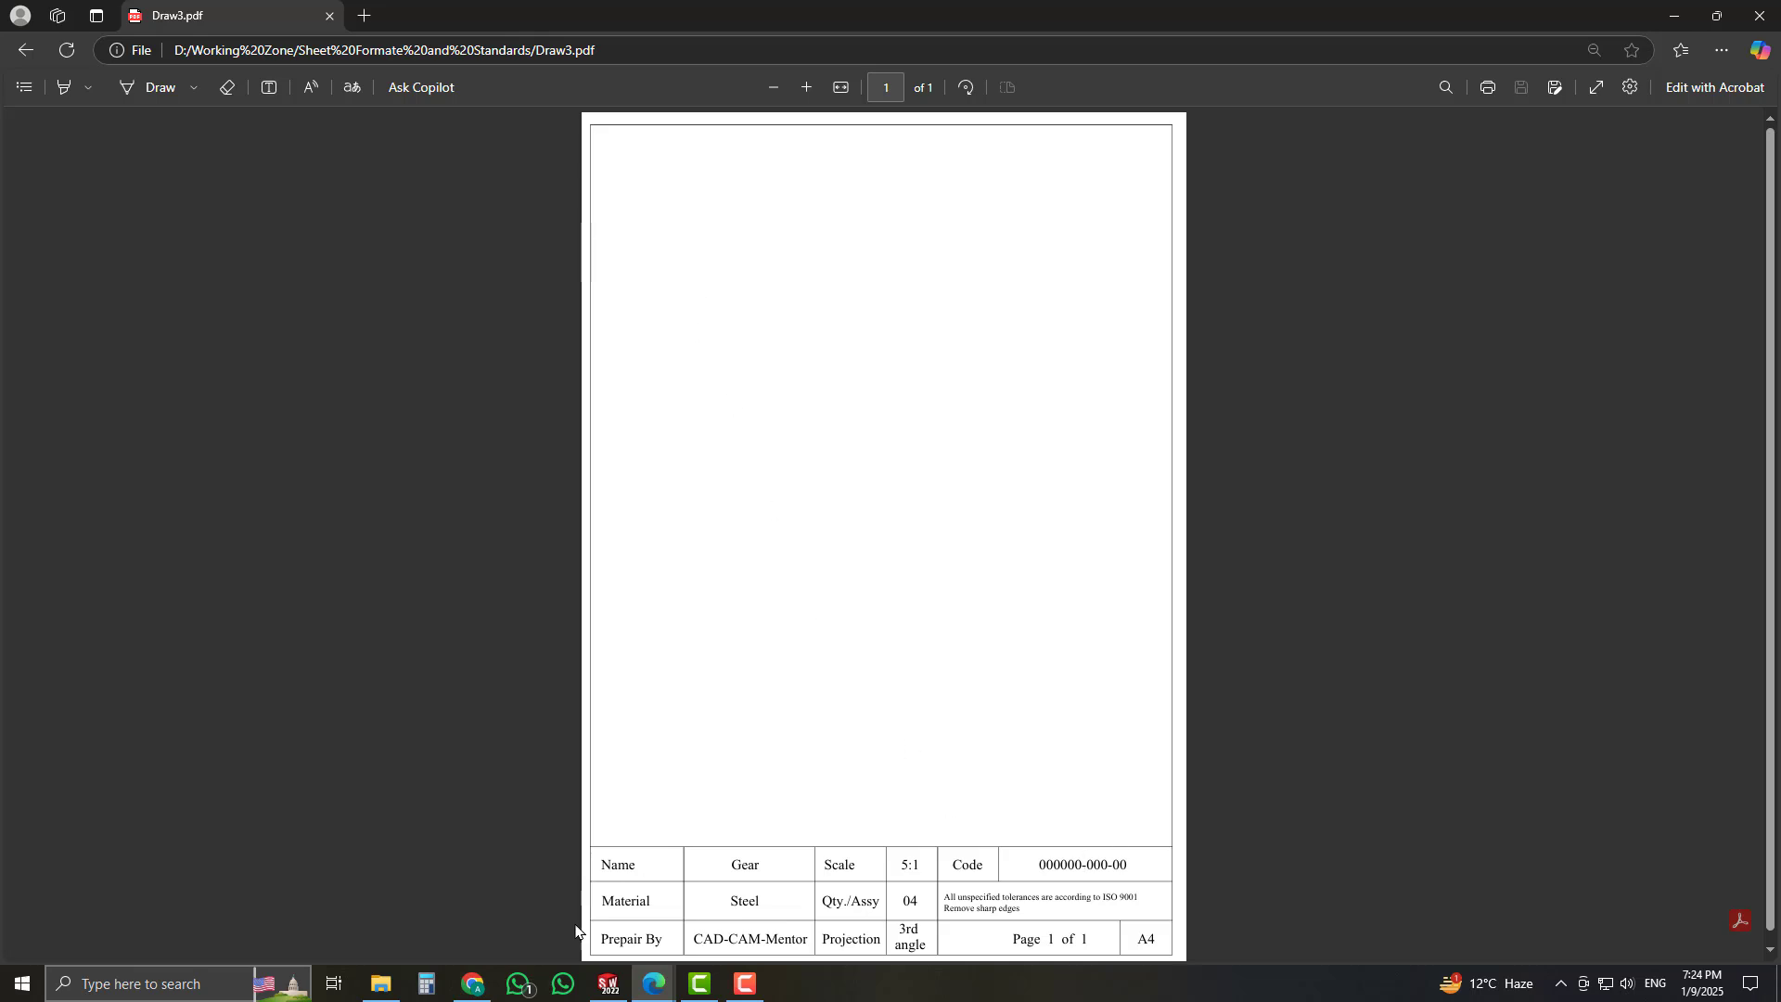
click(608, 985)
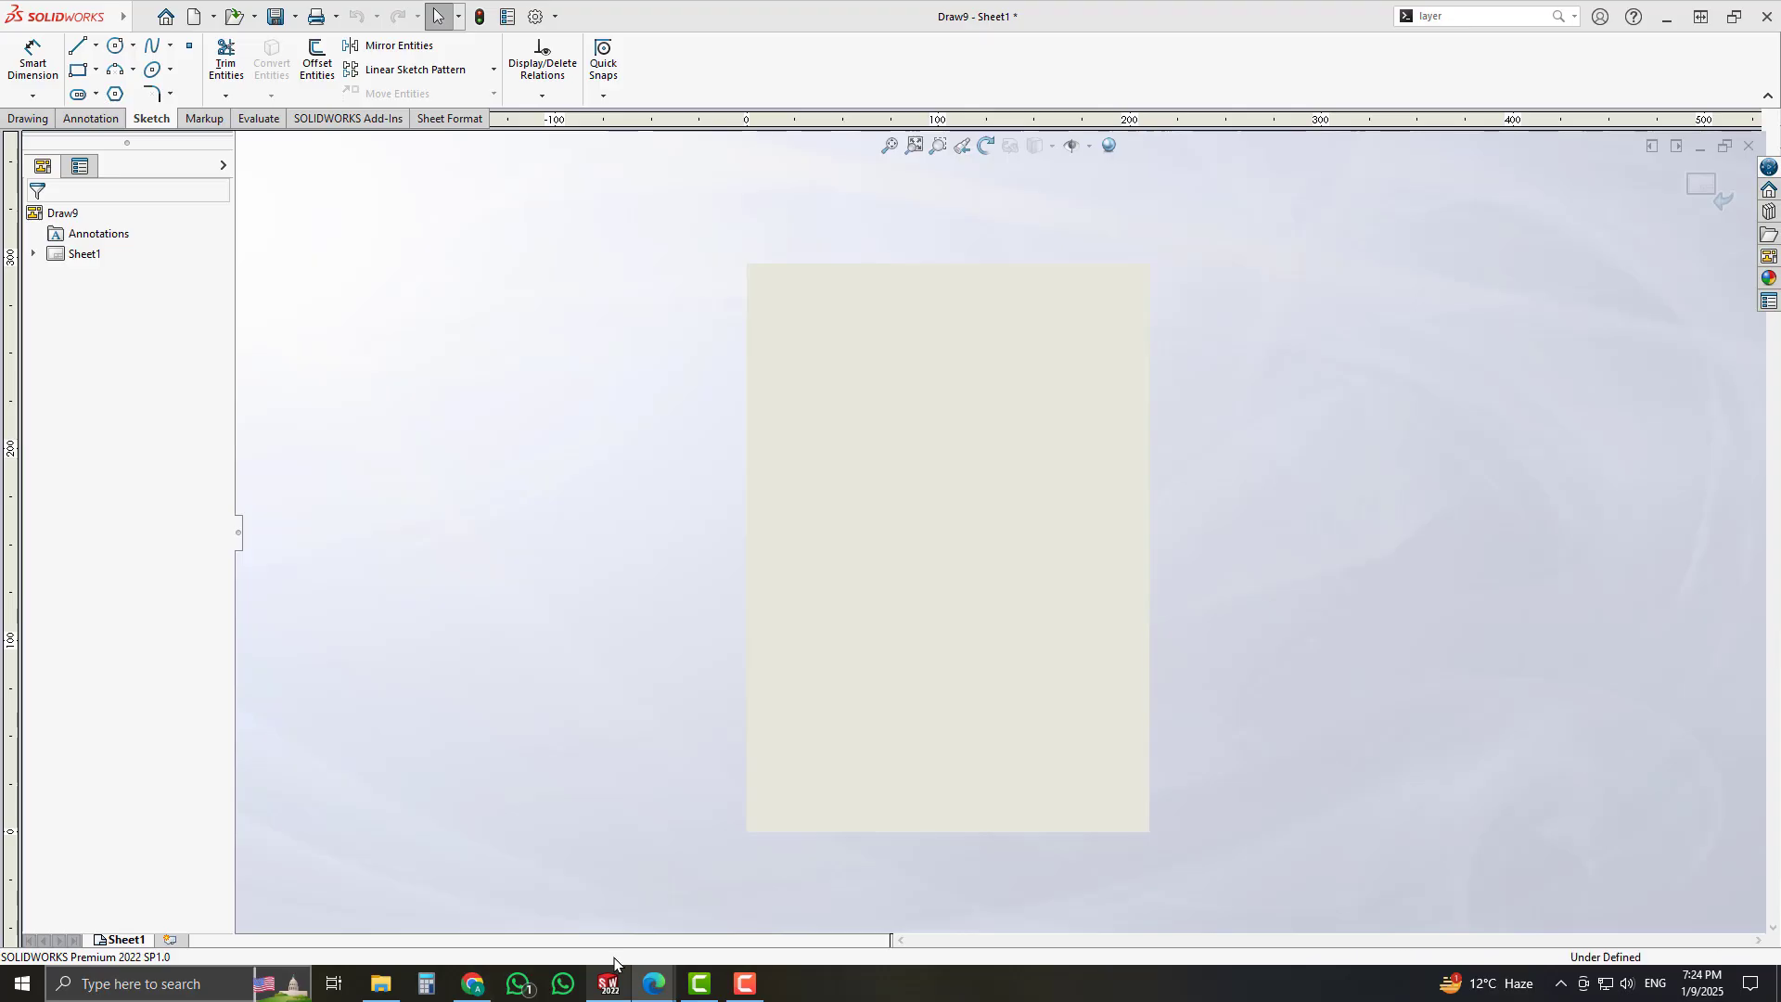
click(77, 75)
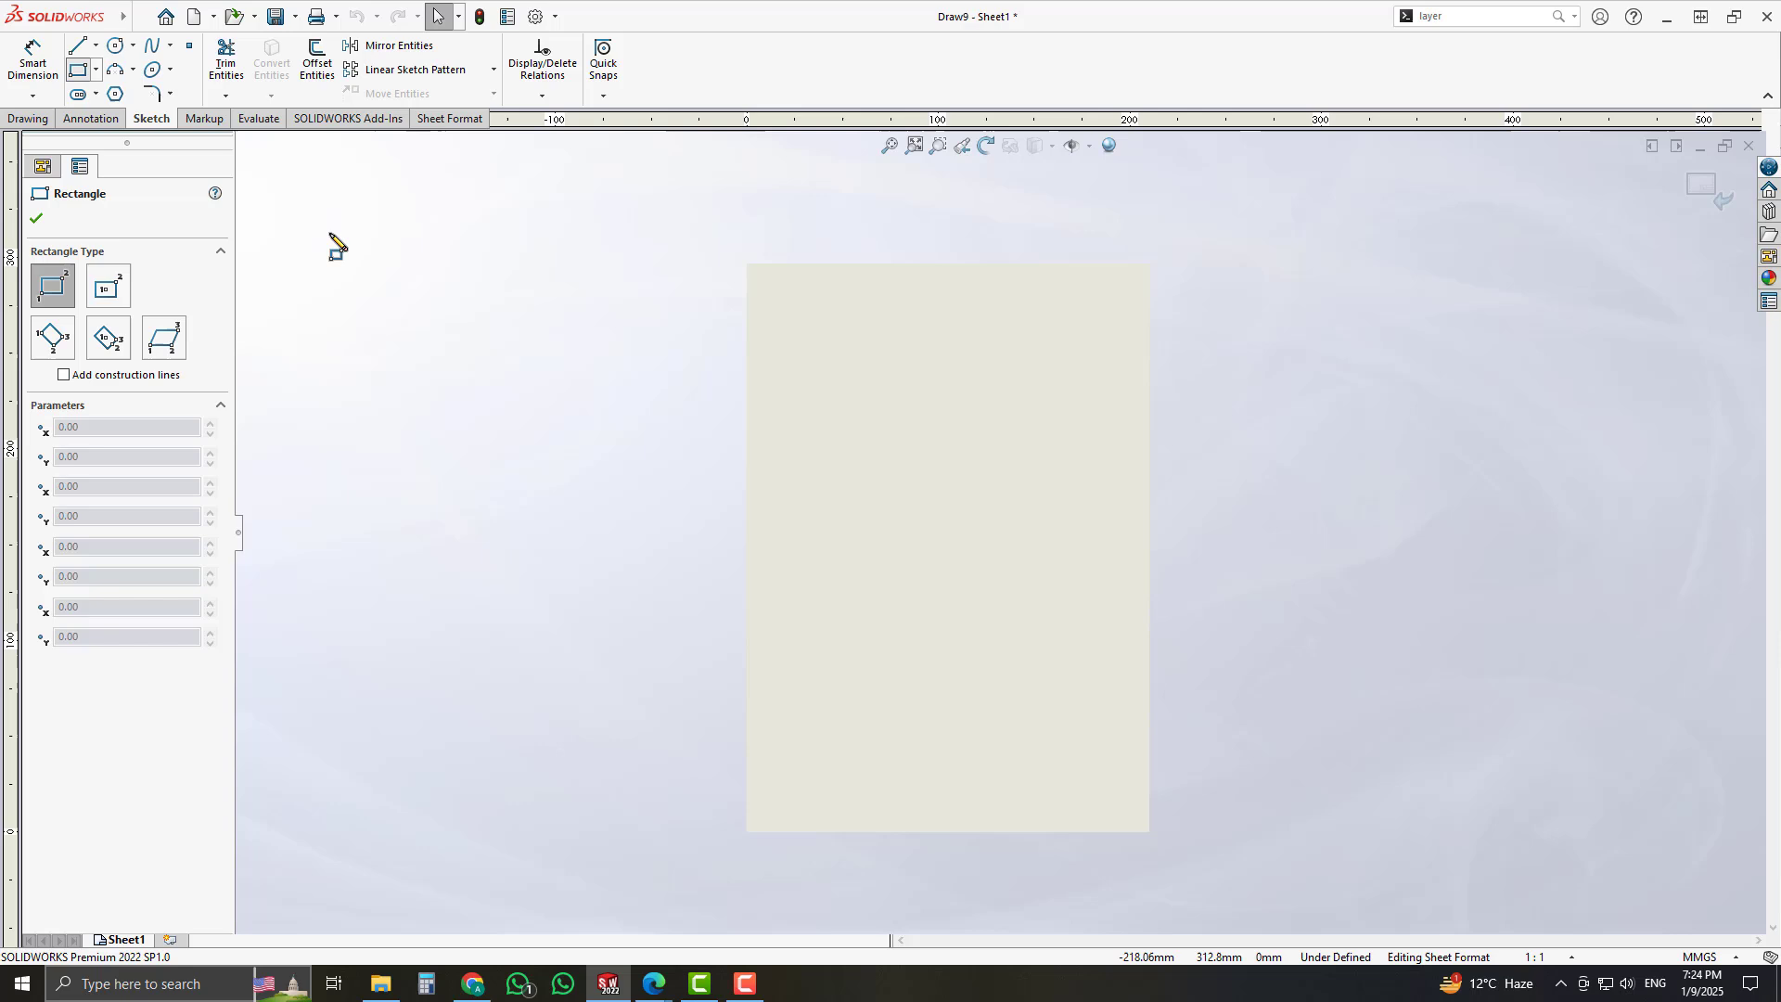
click(765, 276)
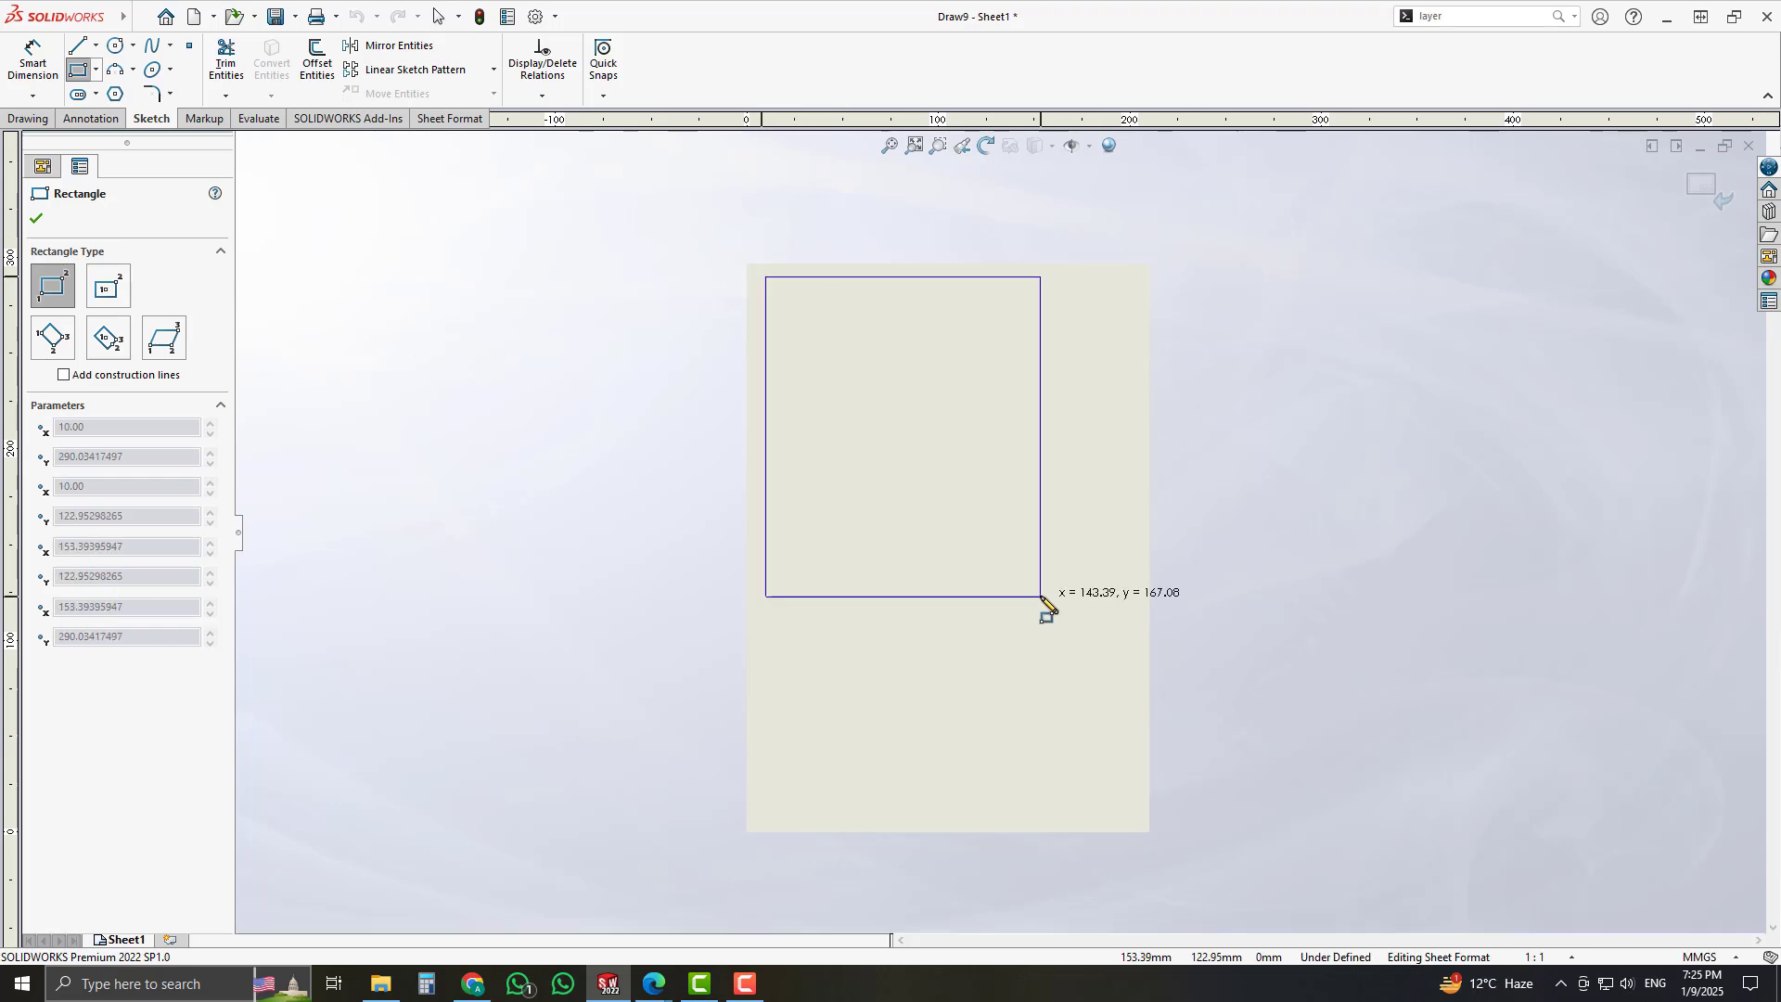
click(1131, 813)
key(Escape)
scroll(993, 616, down, 2)
scroll(950, 608, up, 3)
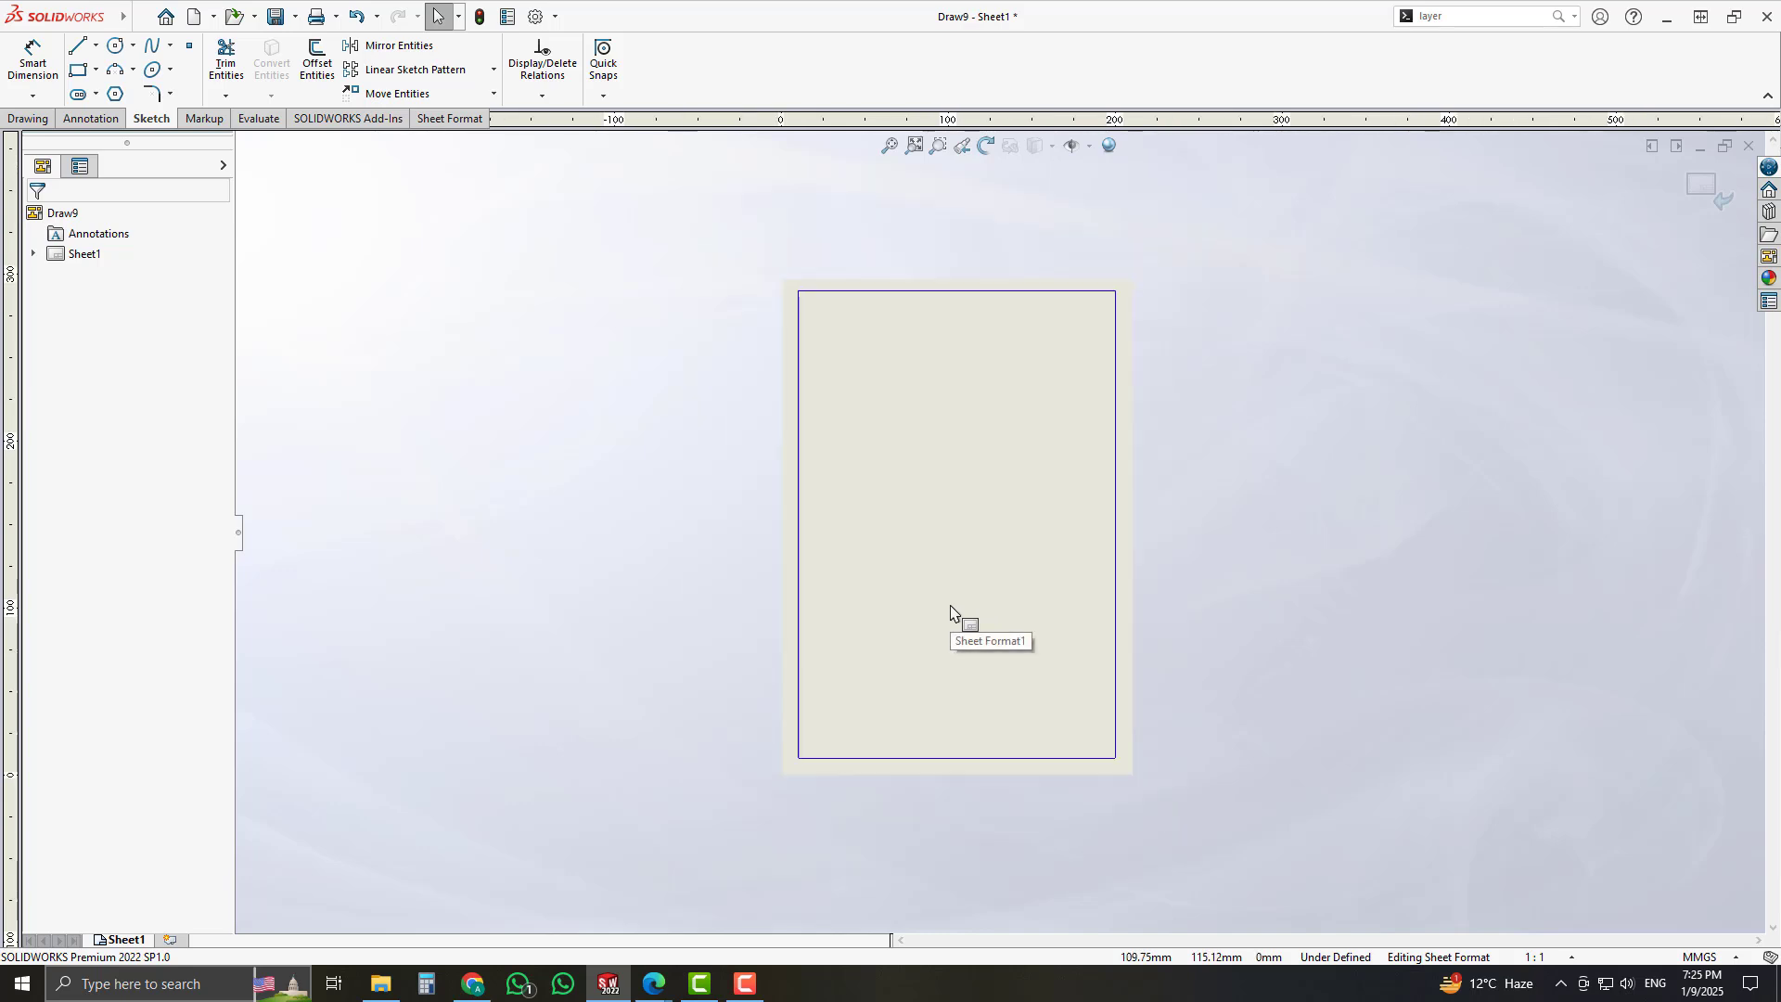
scroll(927, 612, down, 1)
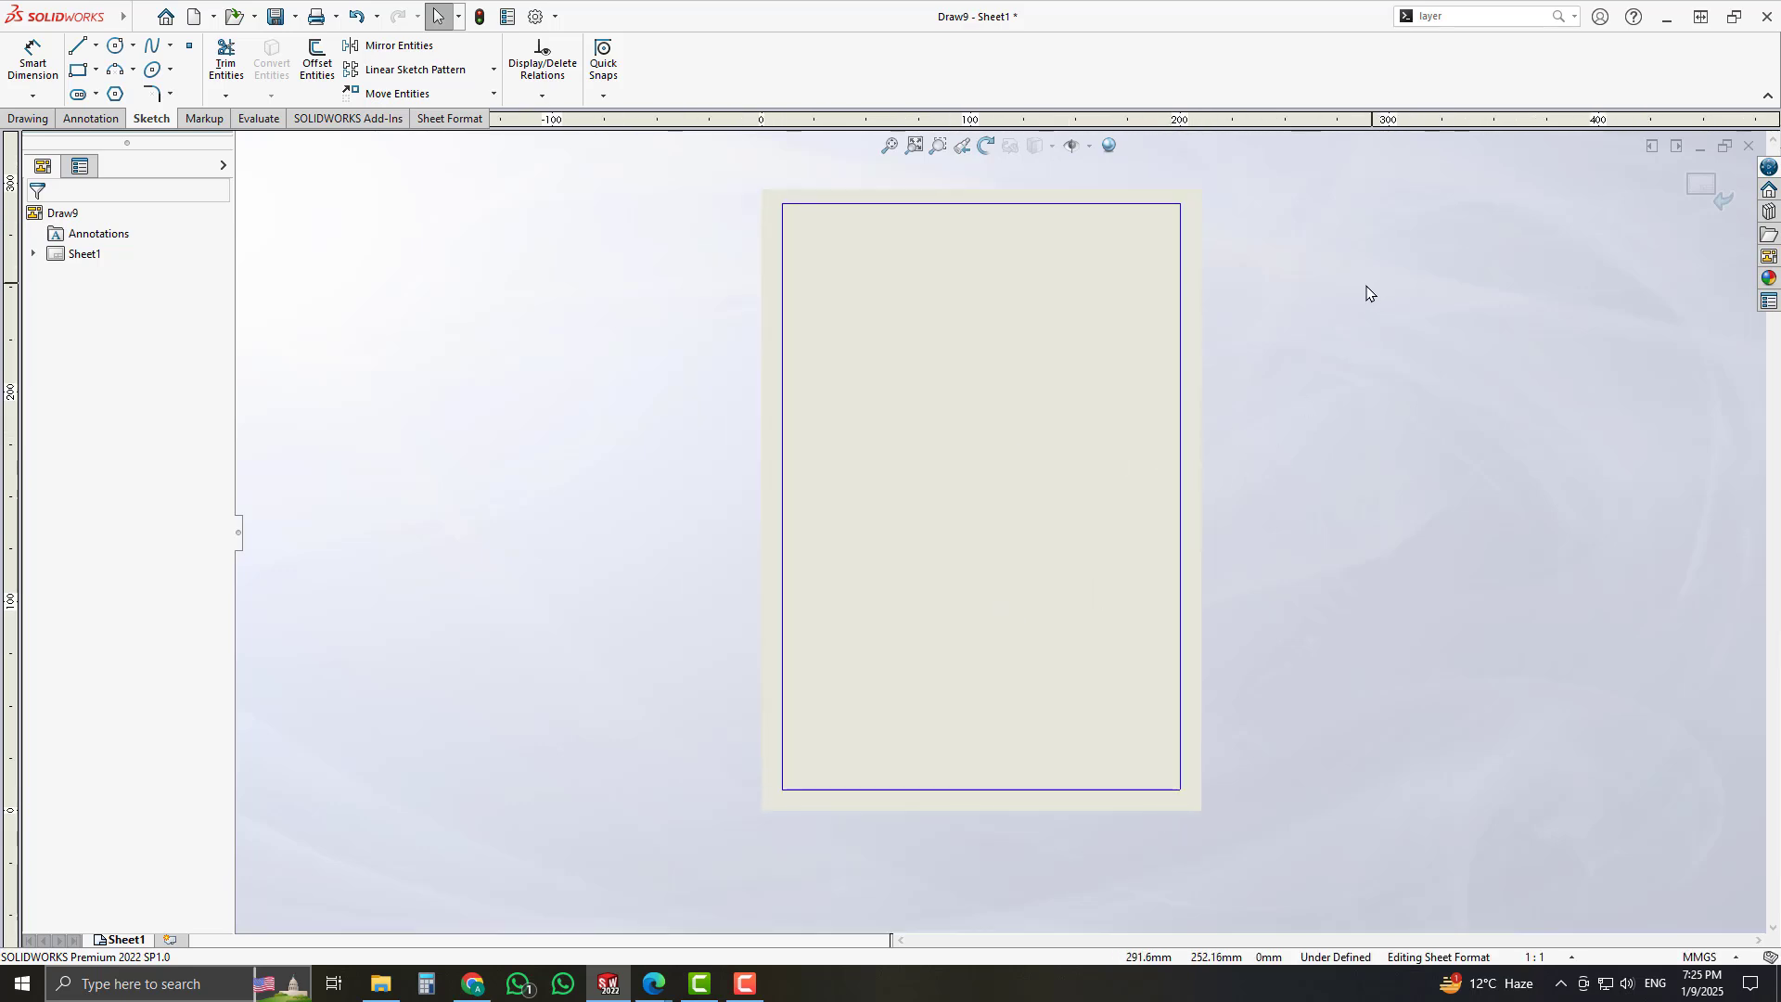
- Find Layer Properties through the command search and create a new layer named 1
click(1465, 14)
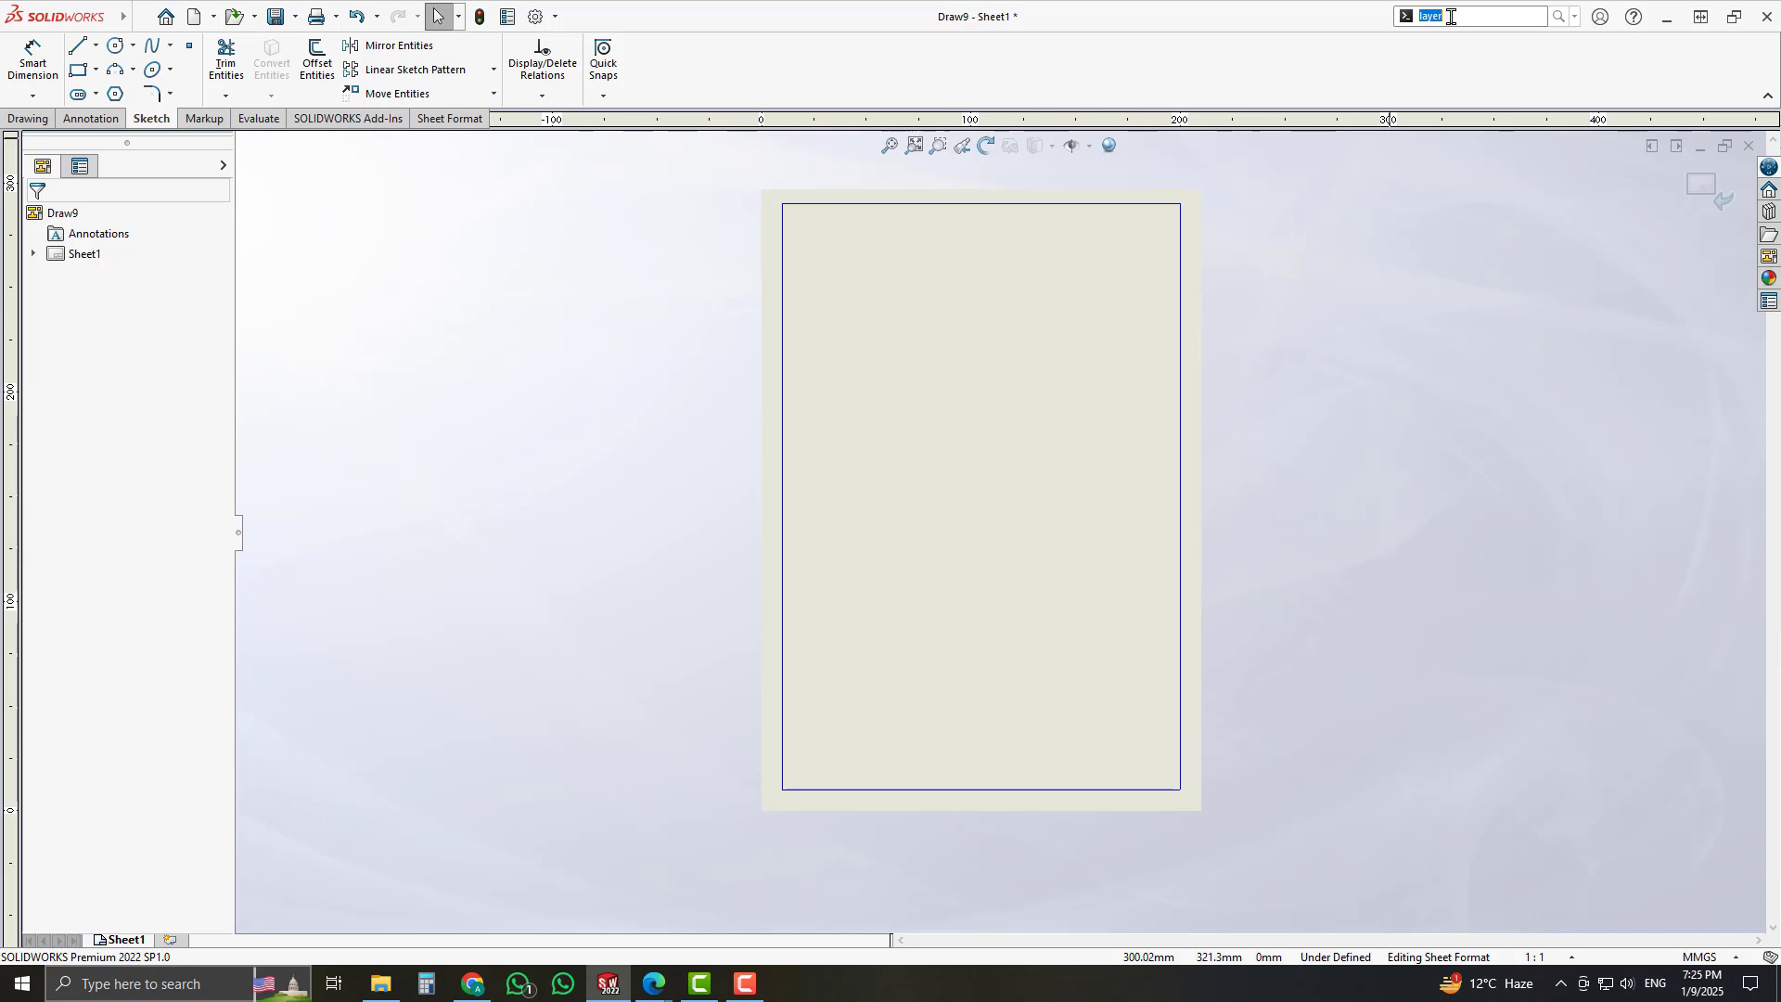
click(1453, 15)
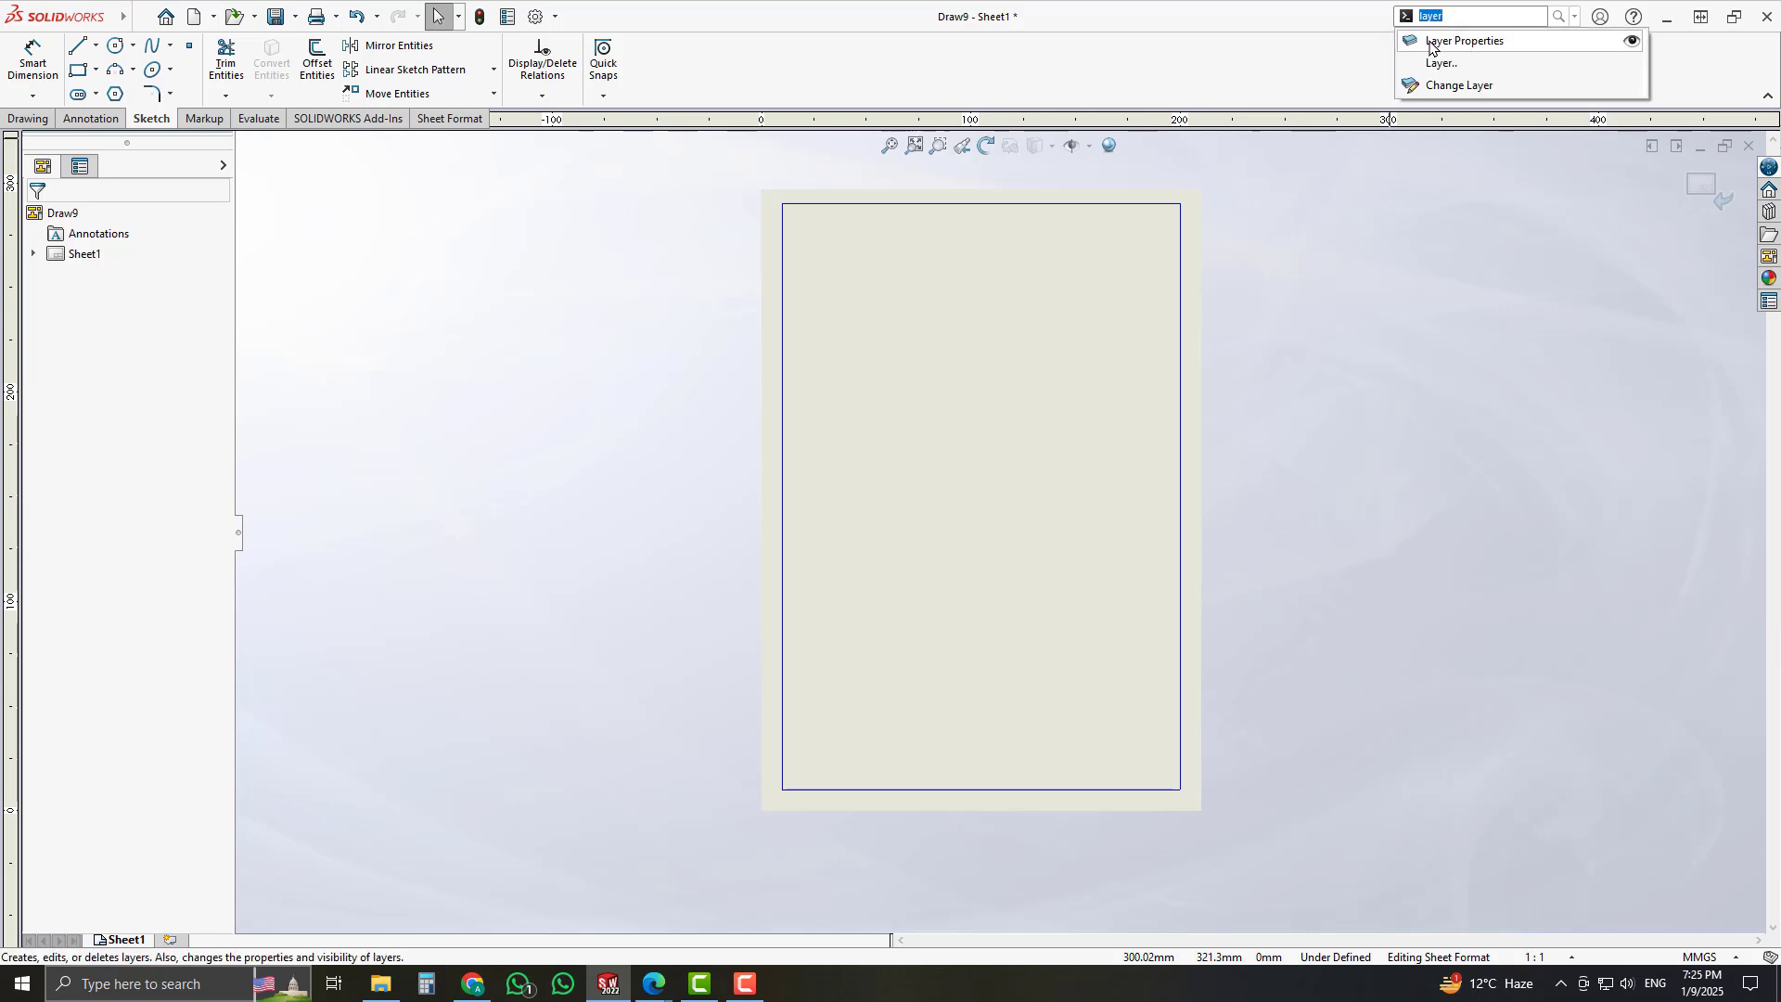
click(1469, 42)
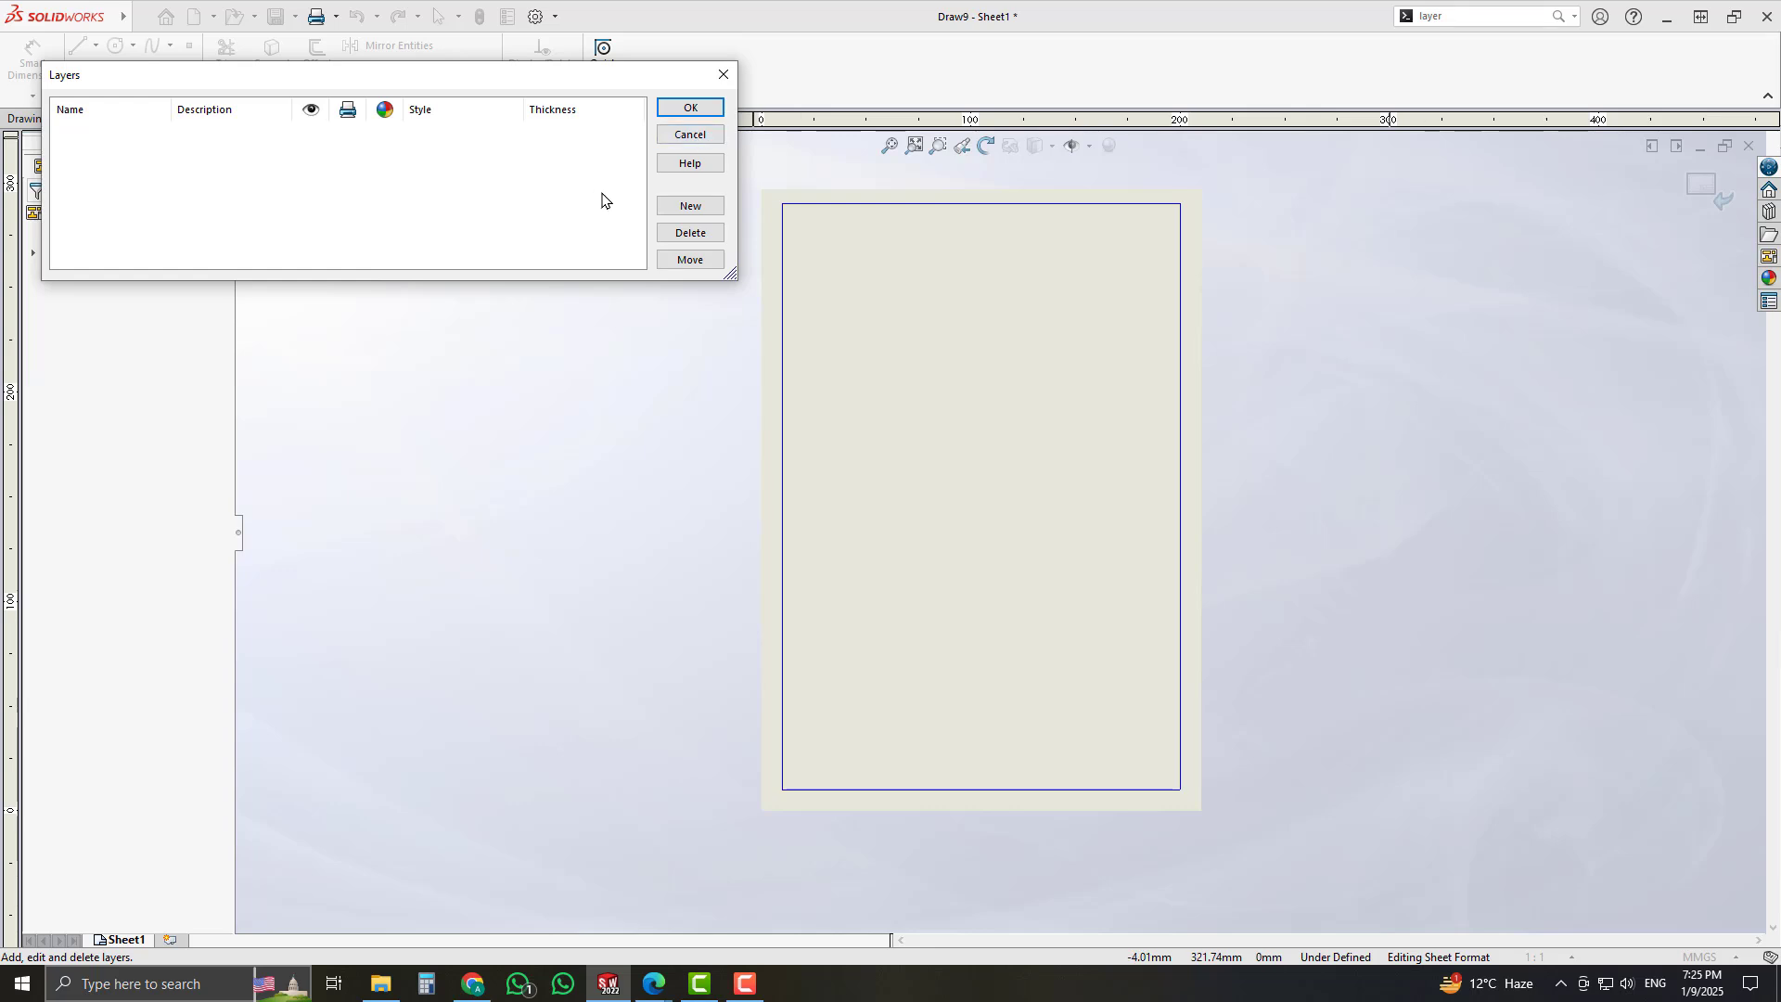
click(687, 206)
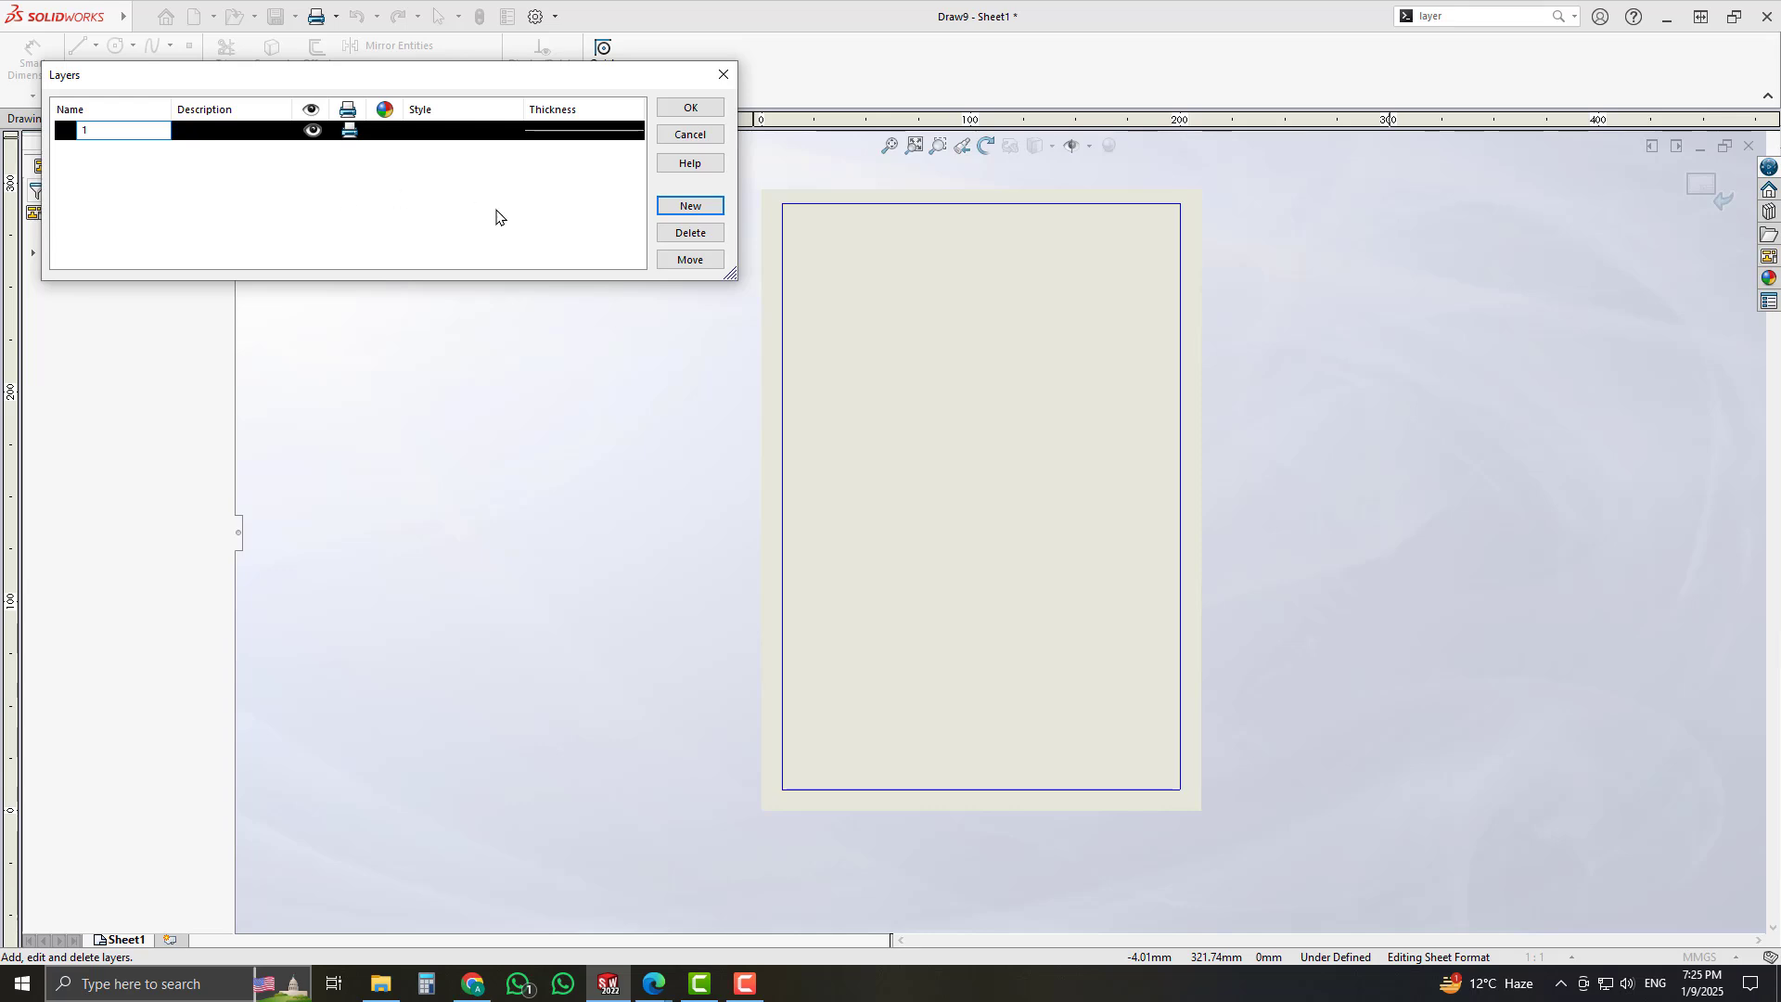
click(688, 108)
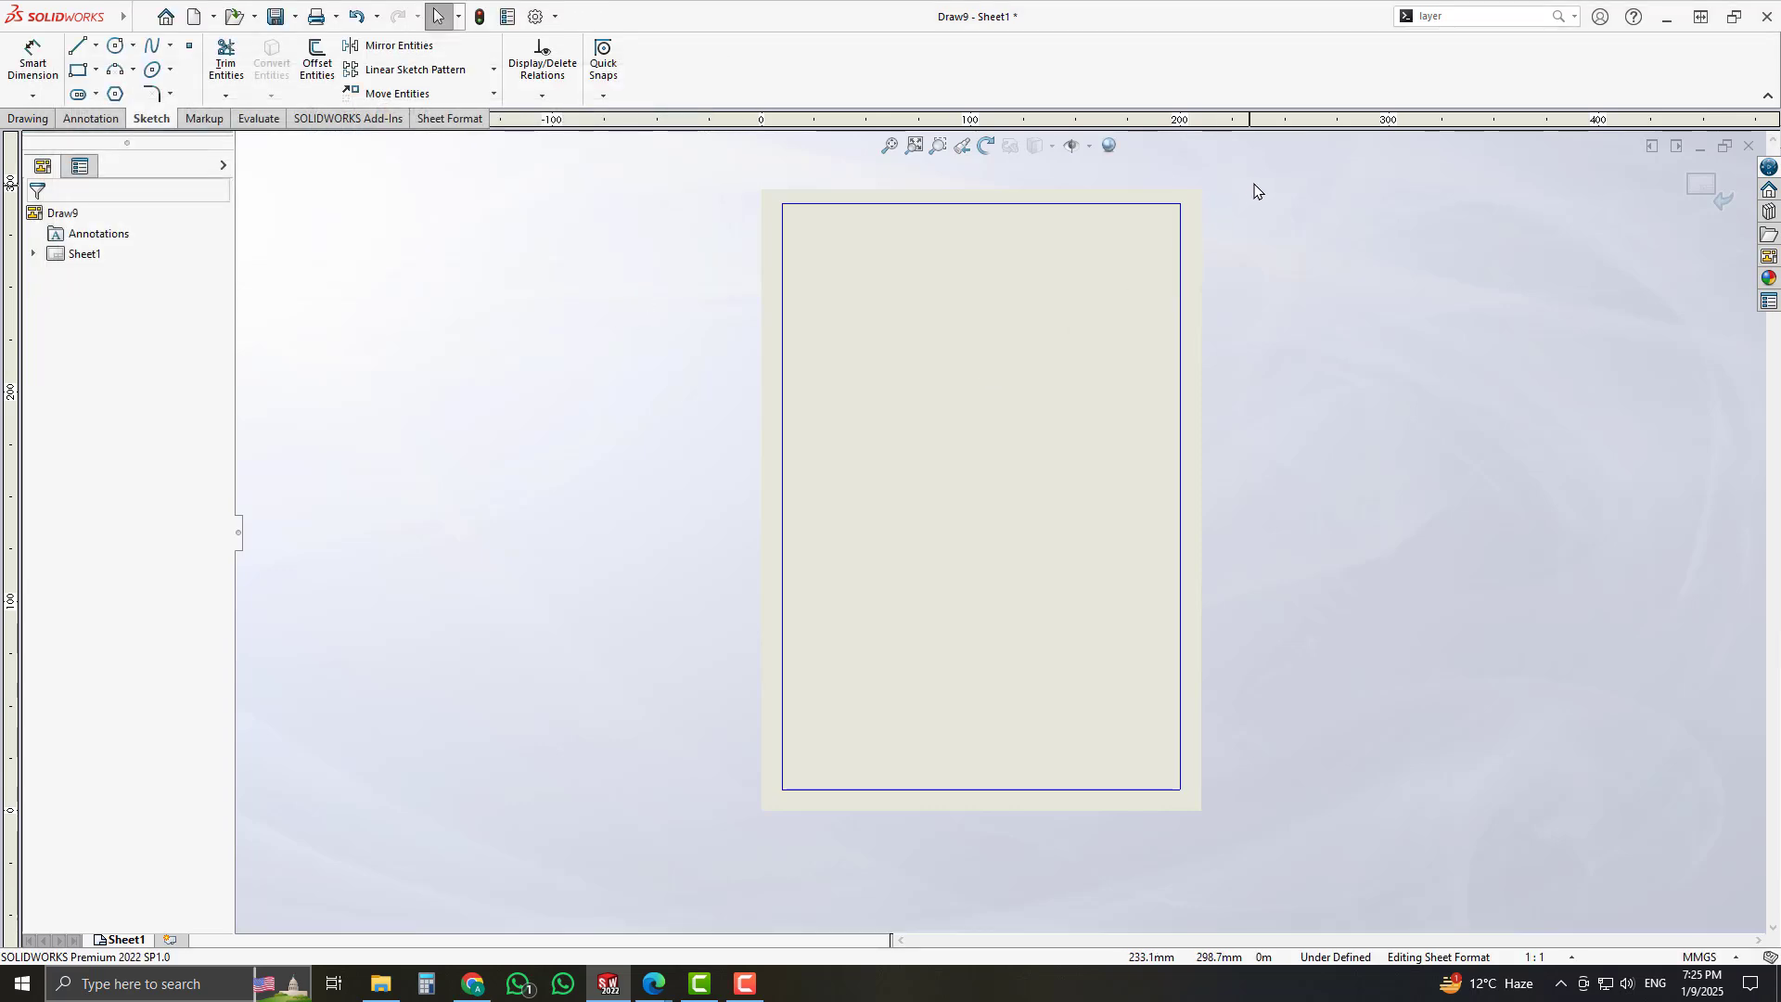
- Assign all four lines of the border rectangle to layer 1
drag(1254, 184, 705, 811)
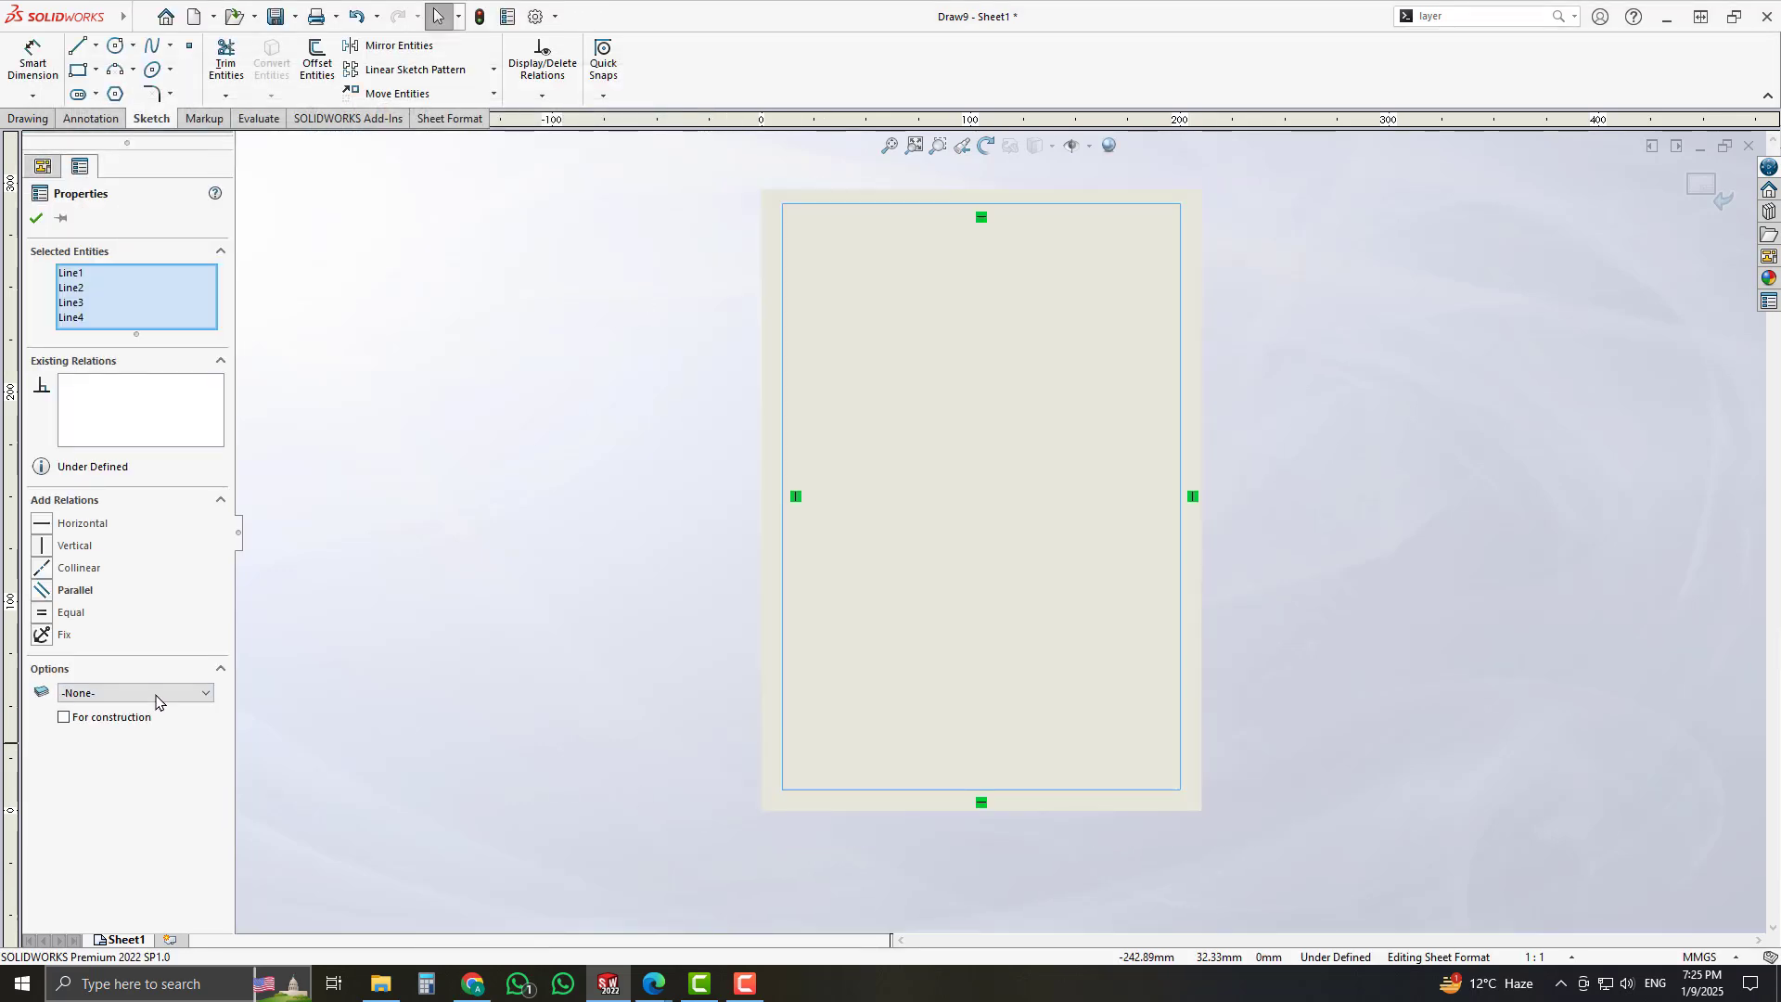
click(151, 694)
click(139, 722)
click(36, 218)
scroll(1082, 517, up, 3)
scroll(927, 500, down, 2)
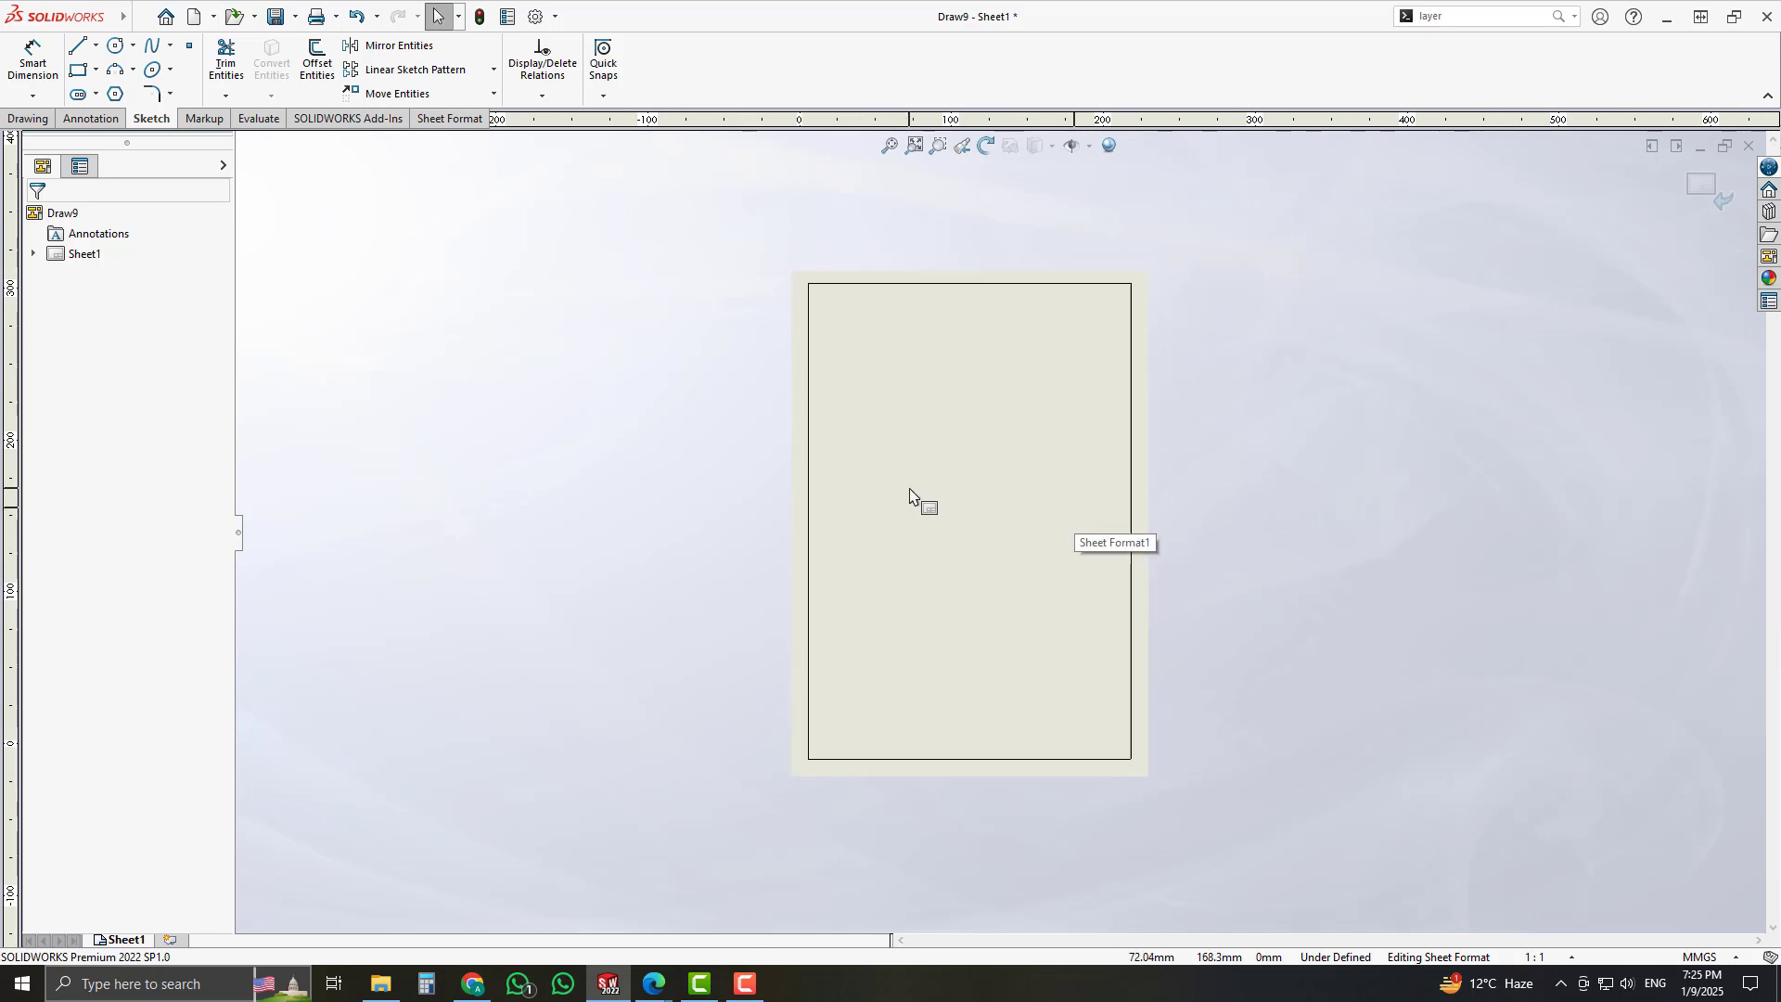
scroll(909, 496, down, 1)
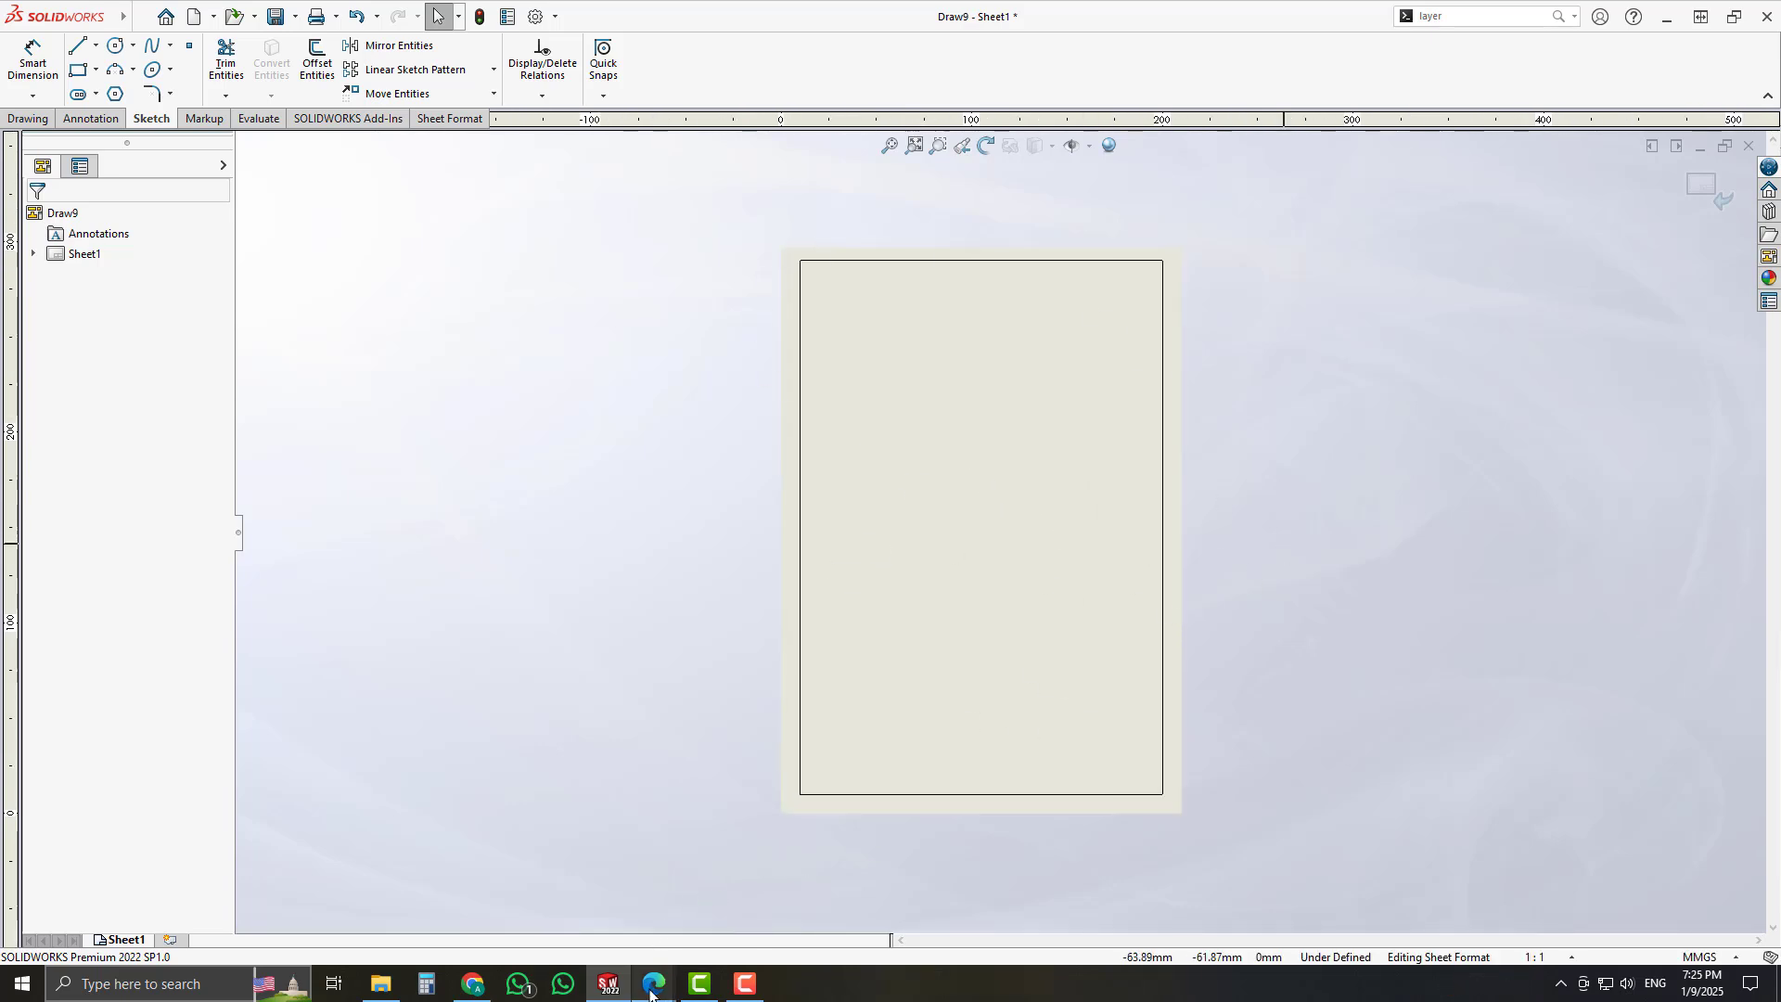
- Examine the title block's rows and columns in Draw3.pdf, and return to the lower part of the sheet format in SOLIDWORKS
mouse_move(653, 983)
click(575, 923)
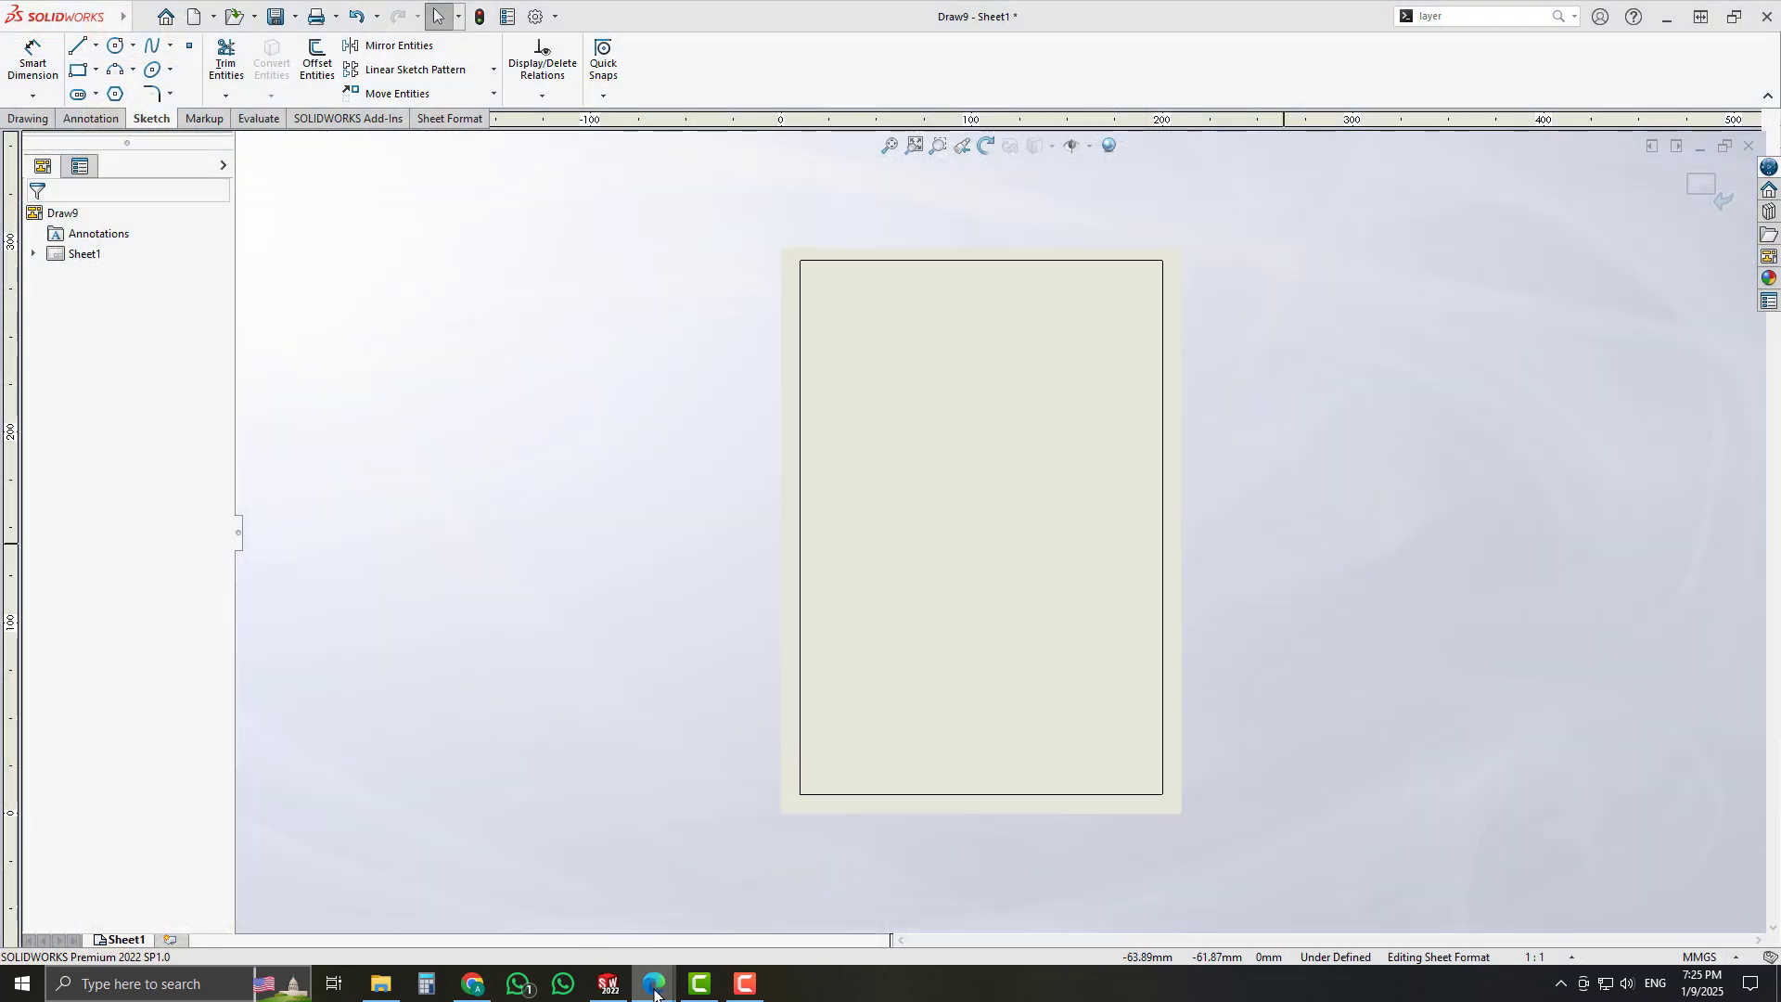
ctrl+scroll(1063, 931, up, 3)
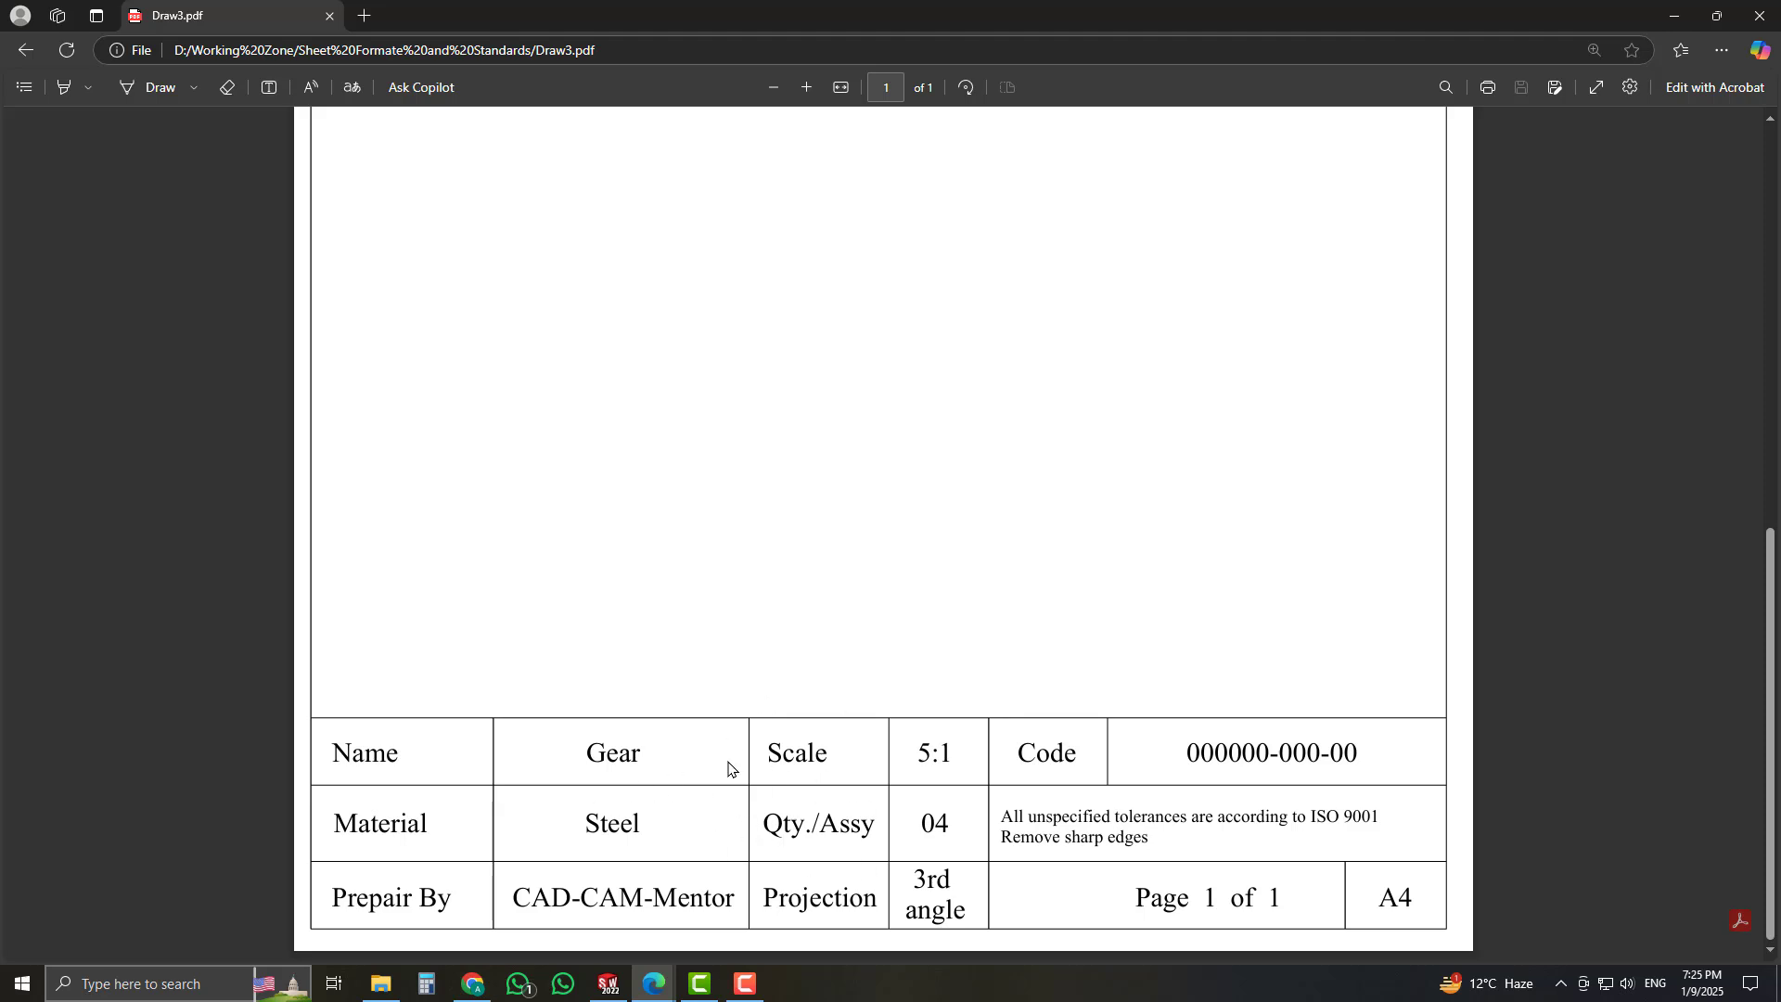
click(617, 979)
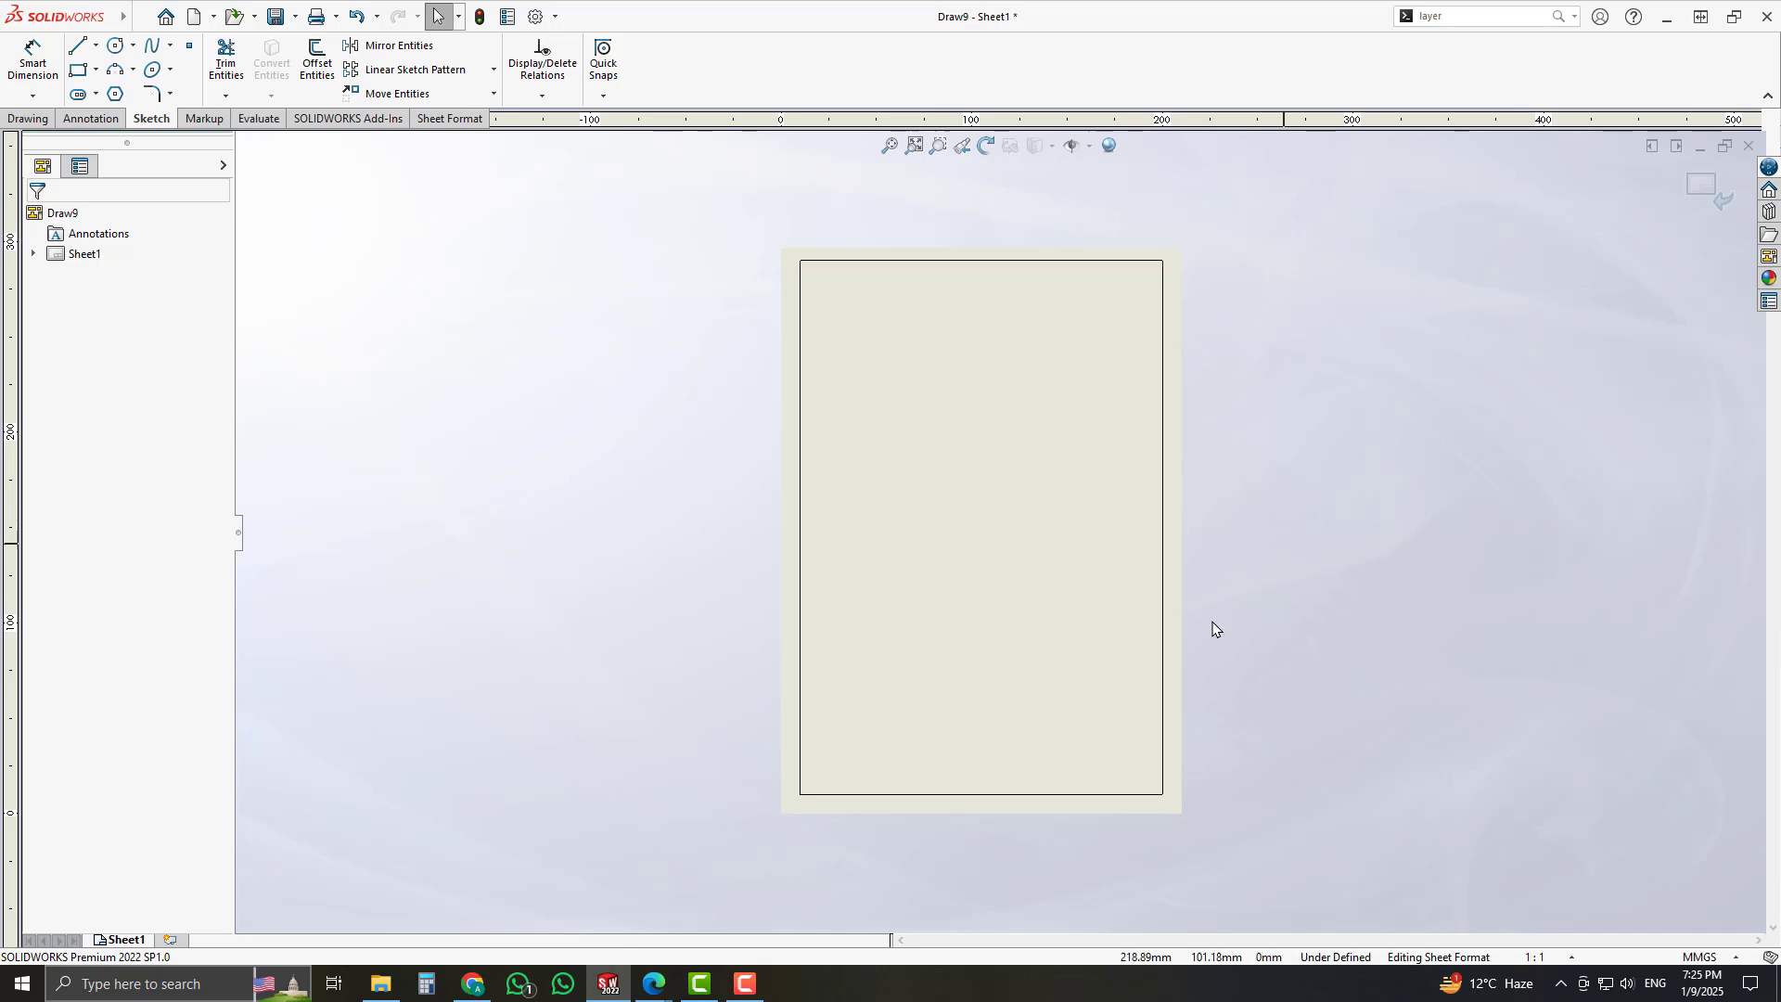
scroll(1205, 650, down, 3)
scroll(1065, 668, down, 1)
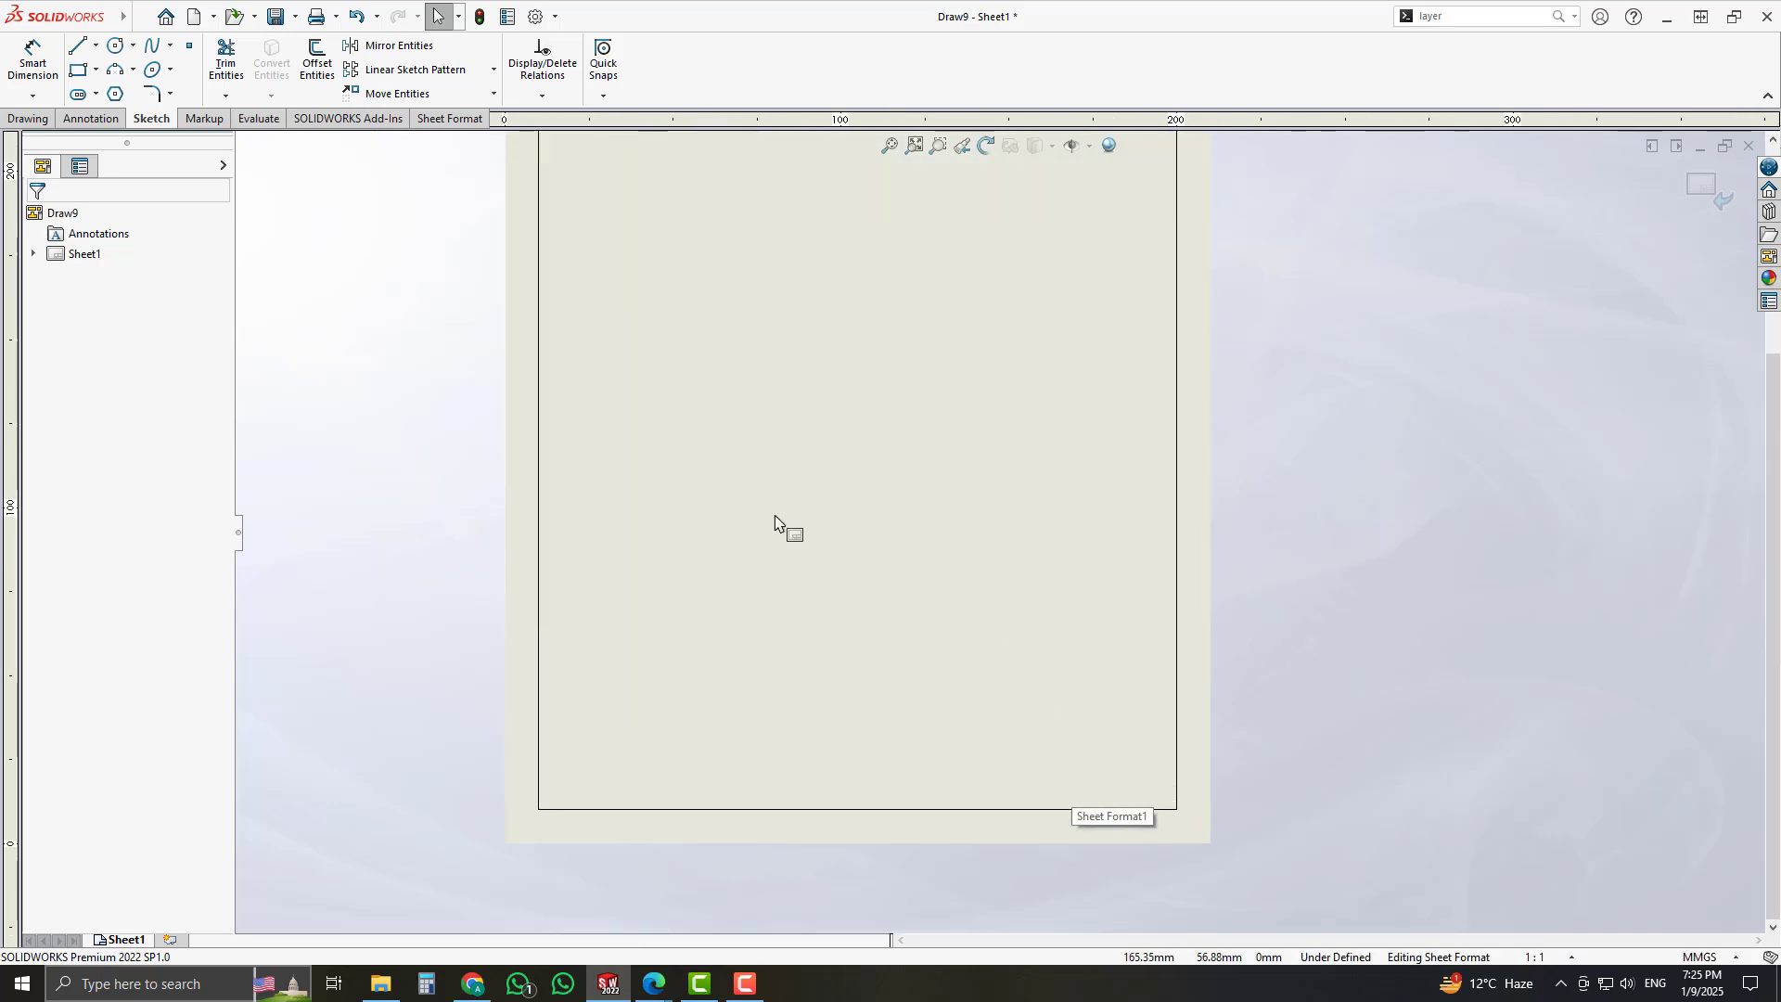
scroll(931, 717, down, 1)
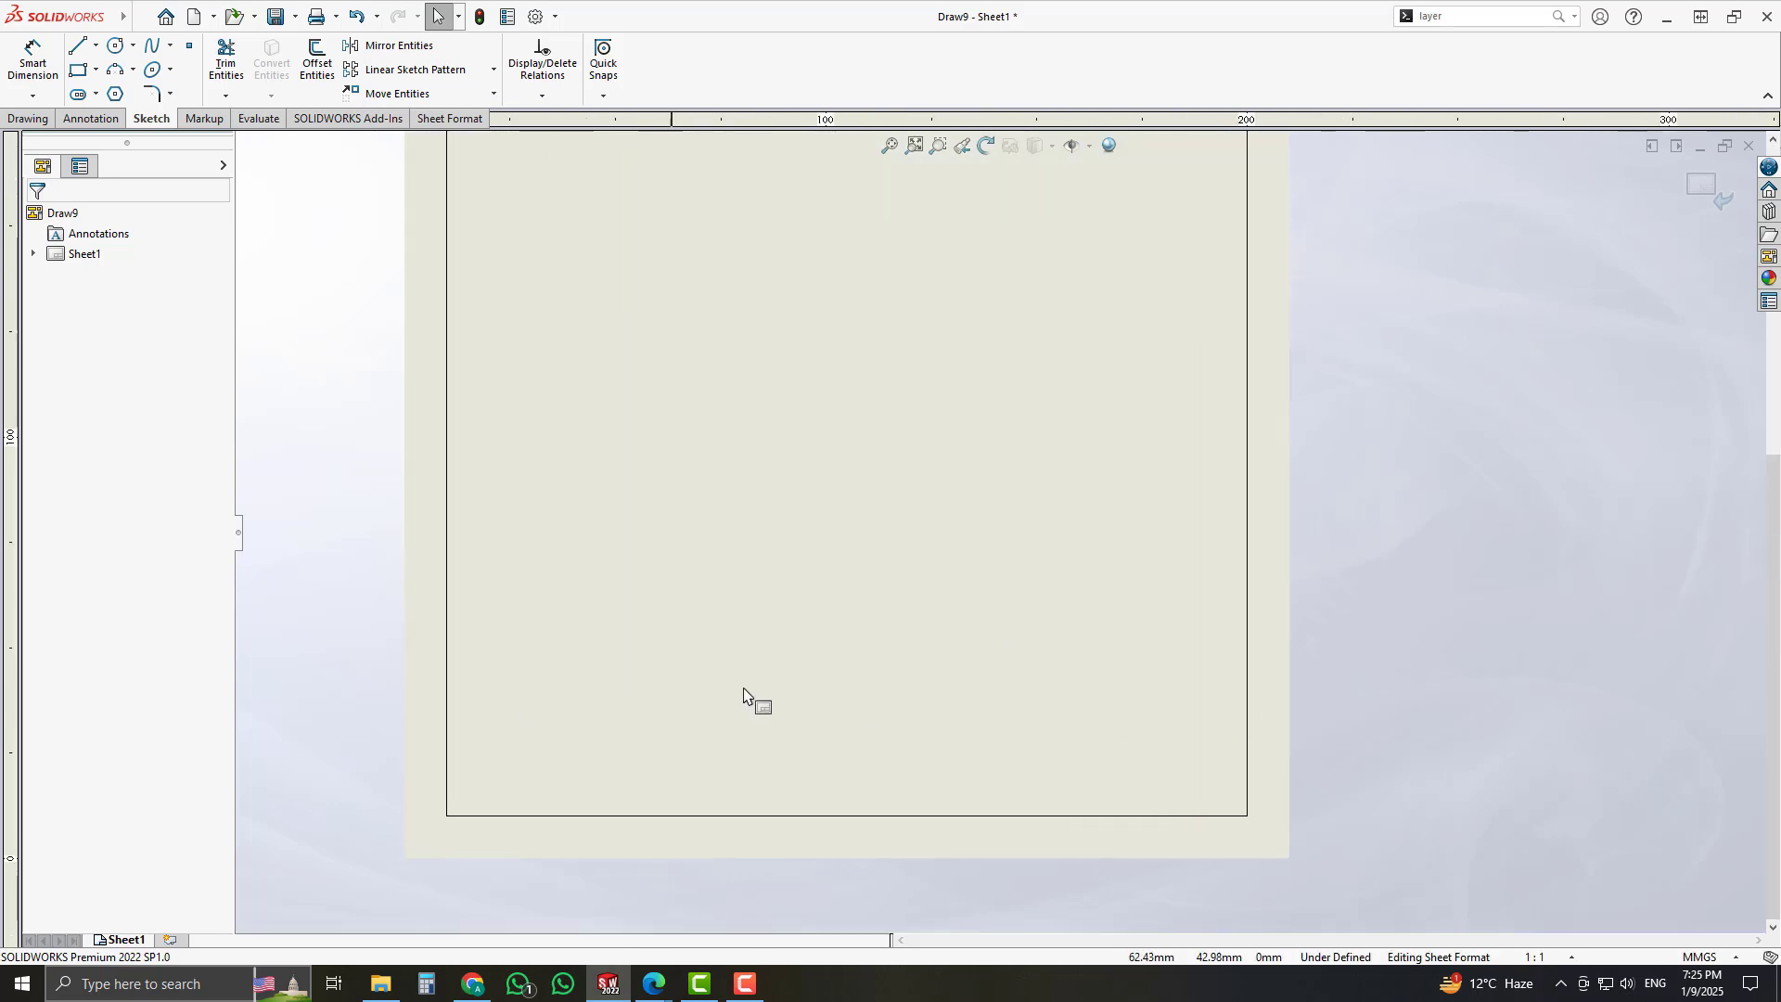
- Draw three horizontal lines, each about 190 mm long, between the side borders near the sheet's lower edge to form the title block rows
click(80, 47)
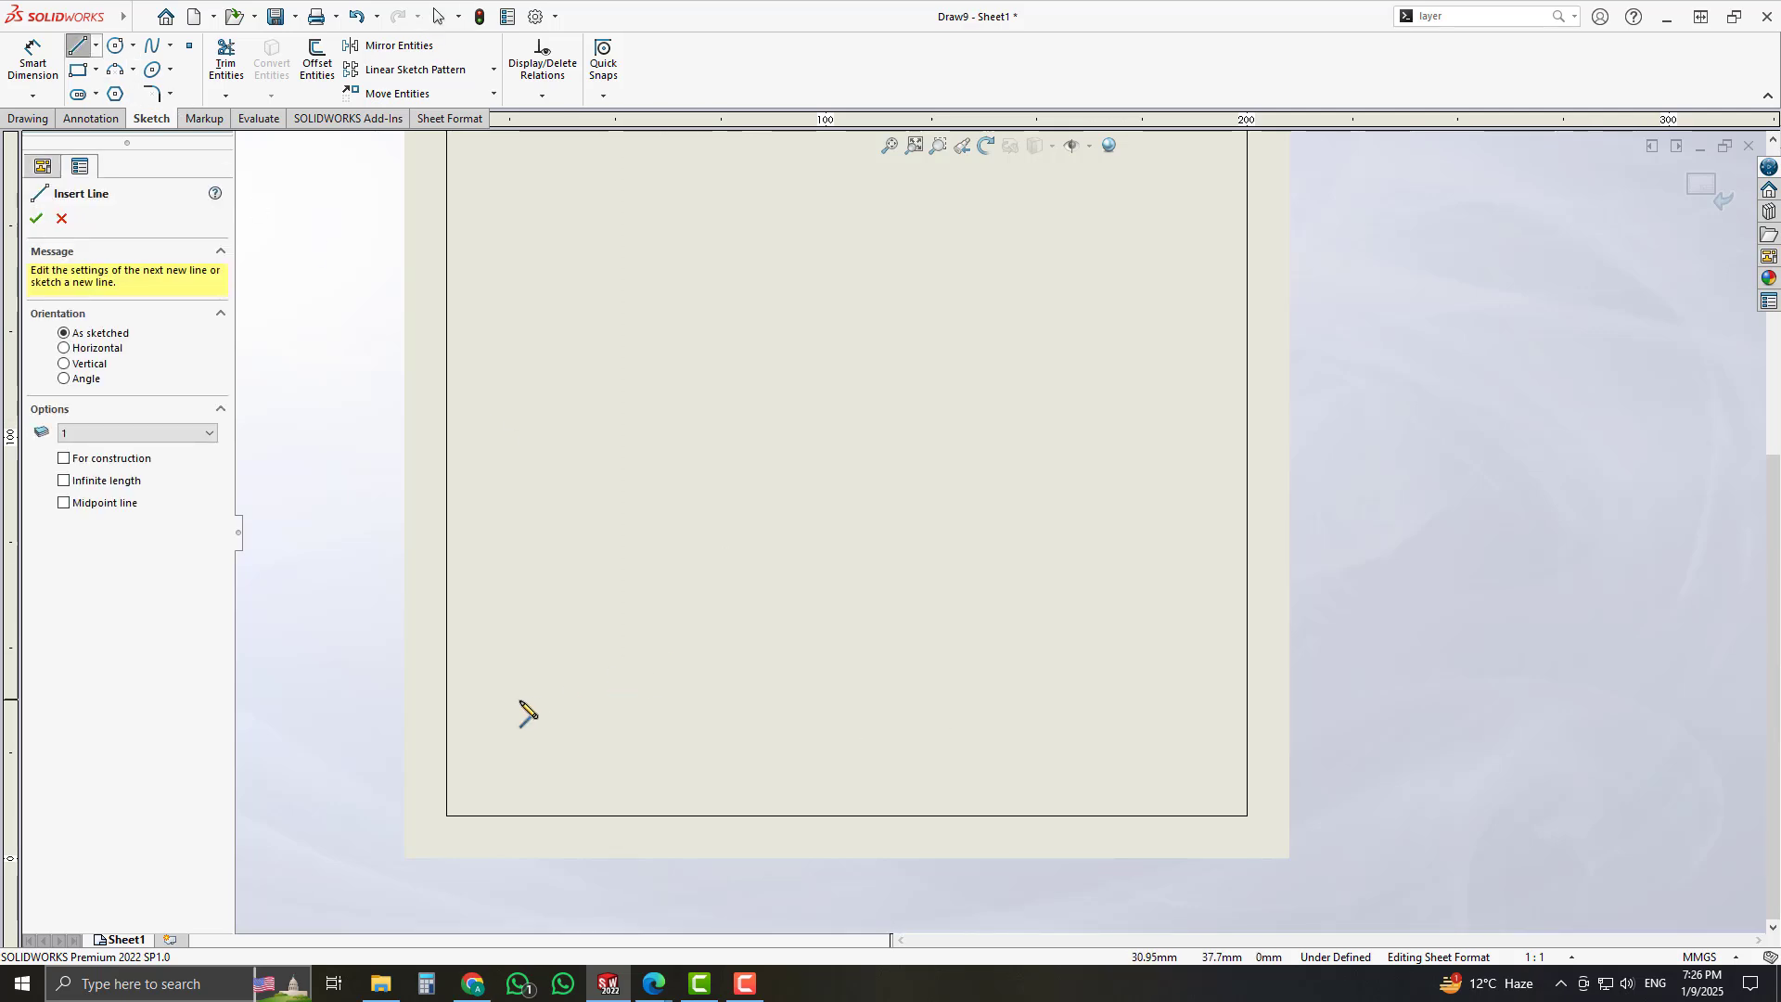
click(447, 680)
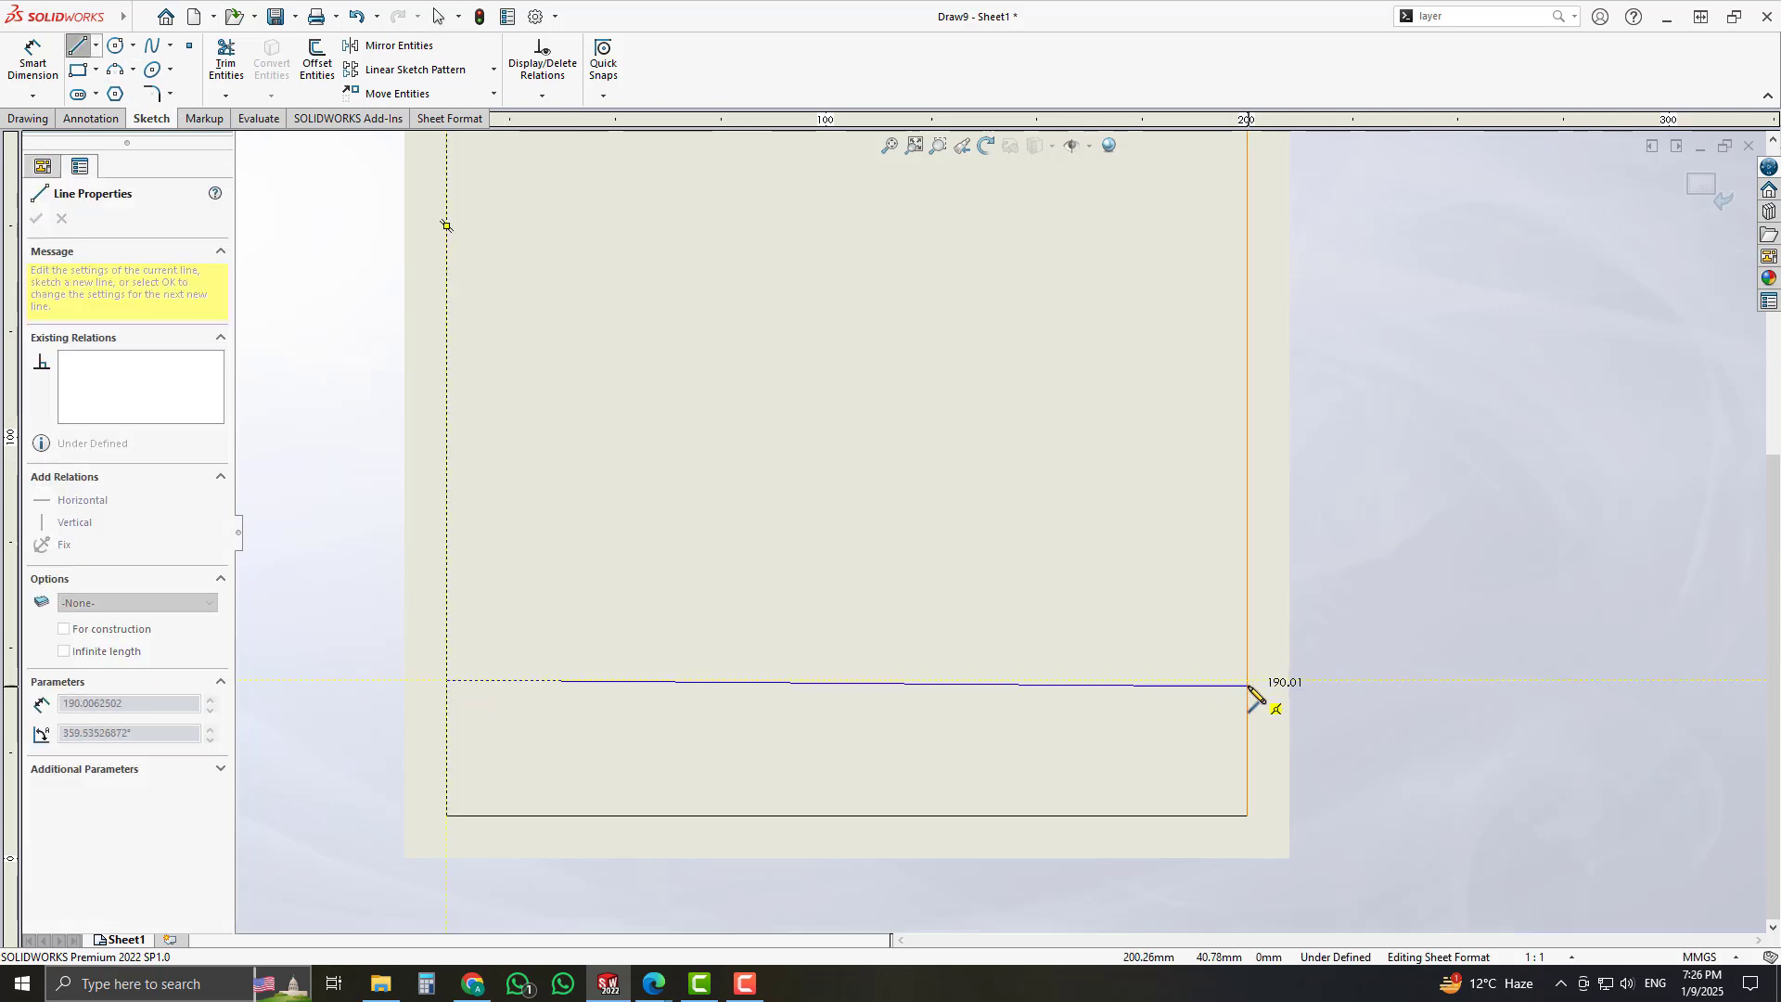
click(1246, 680)
key(Escape)
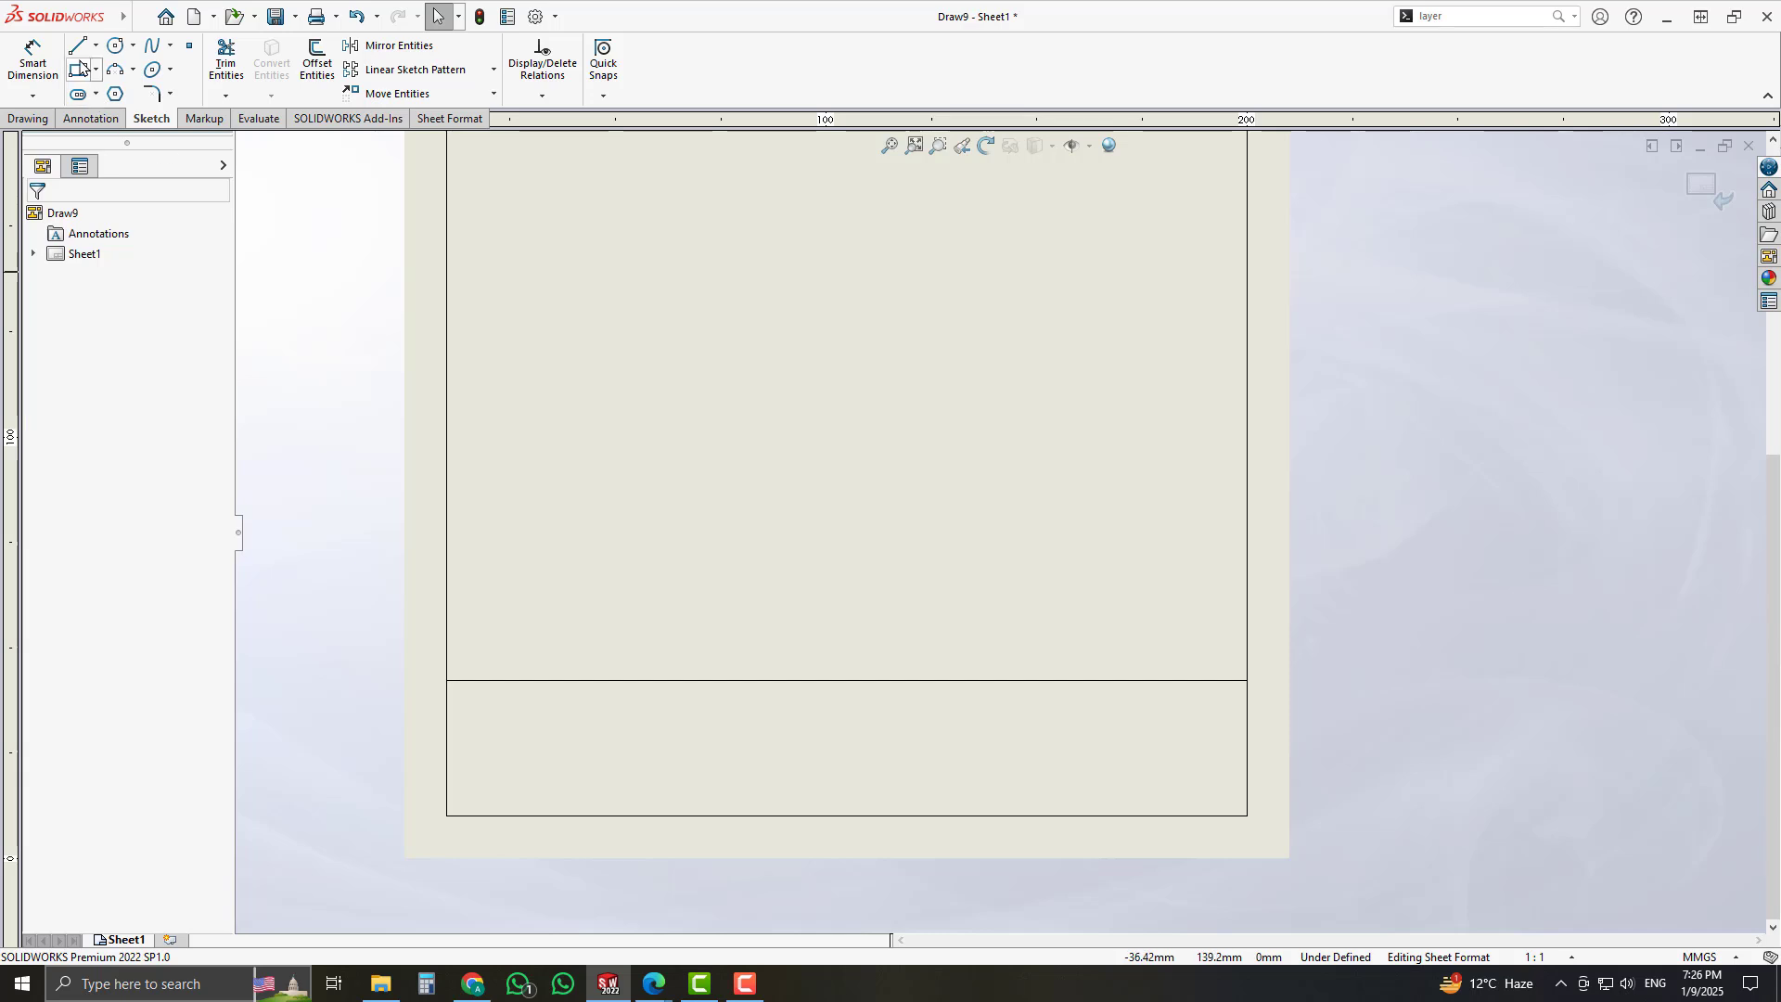
click(80, 47)
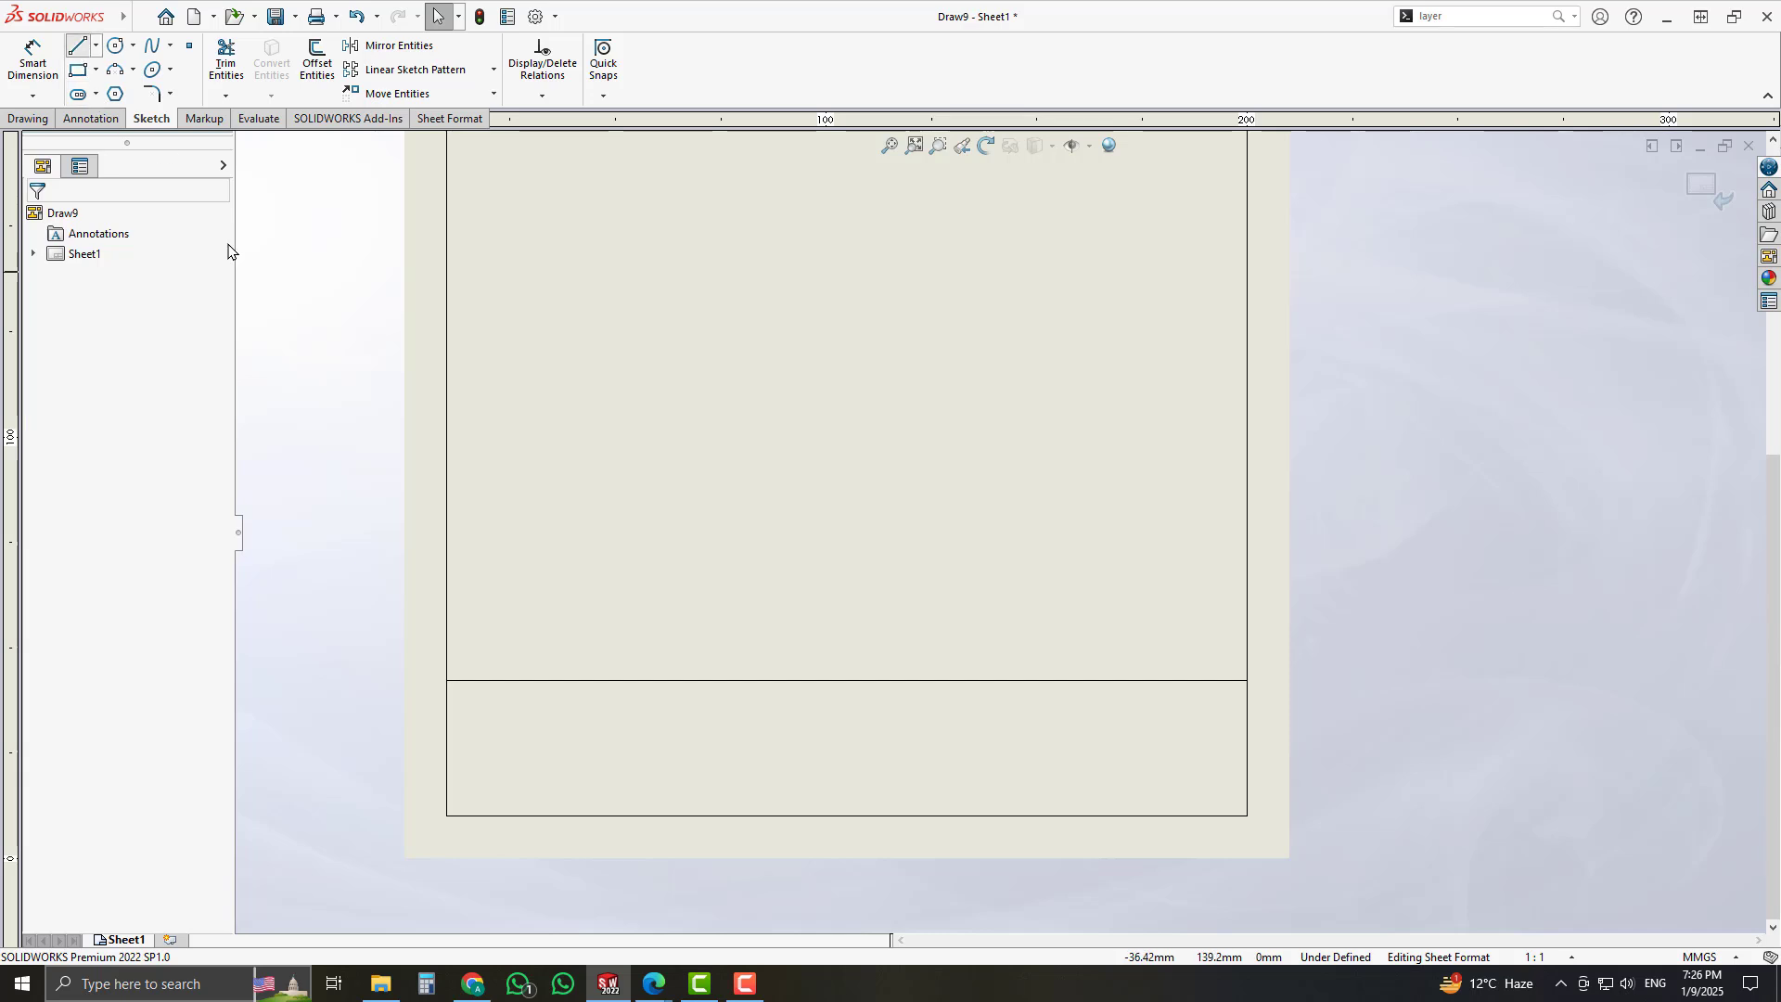
click(447, 730)
click(1247, 730)
key(Escape)
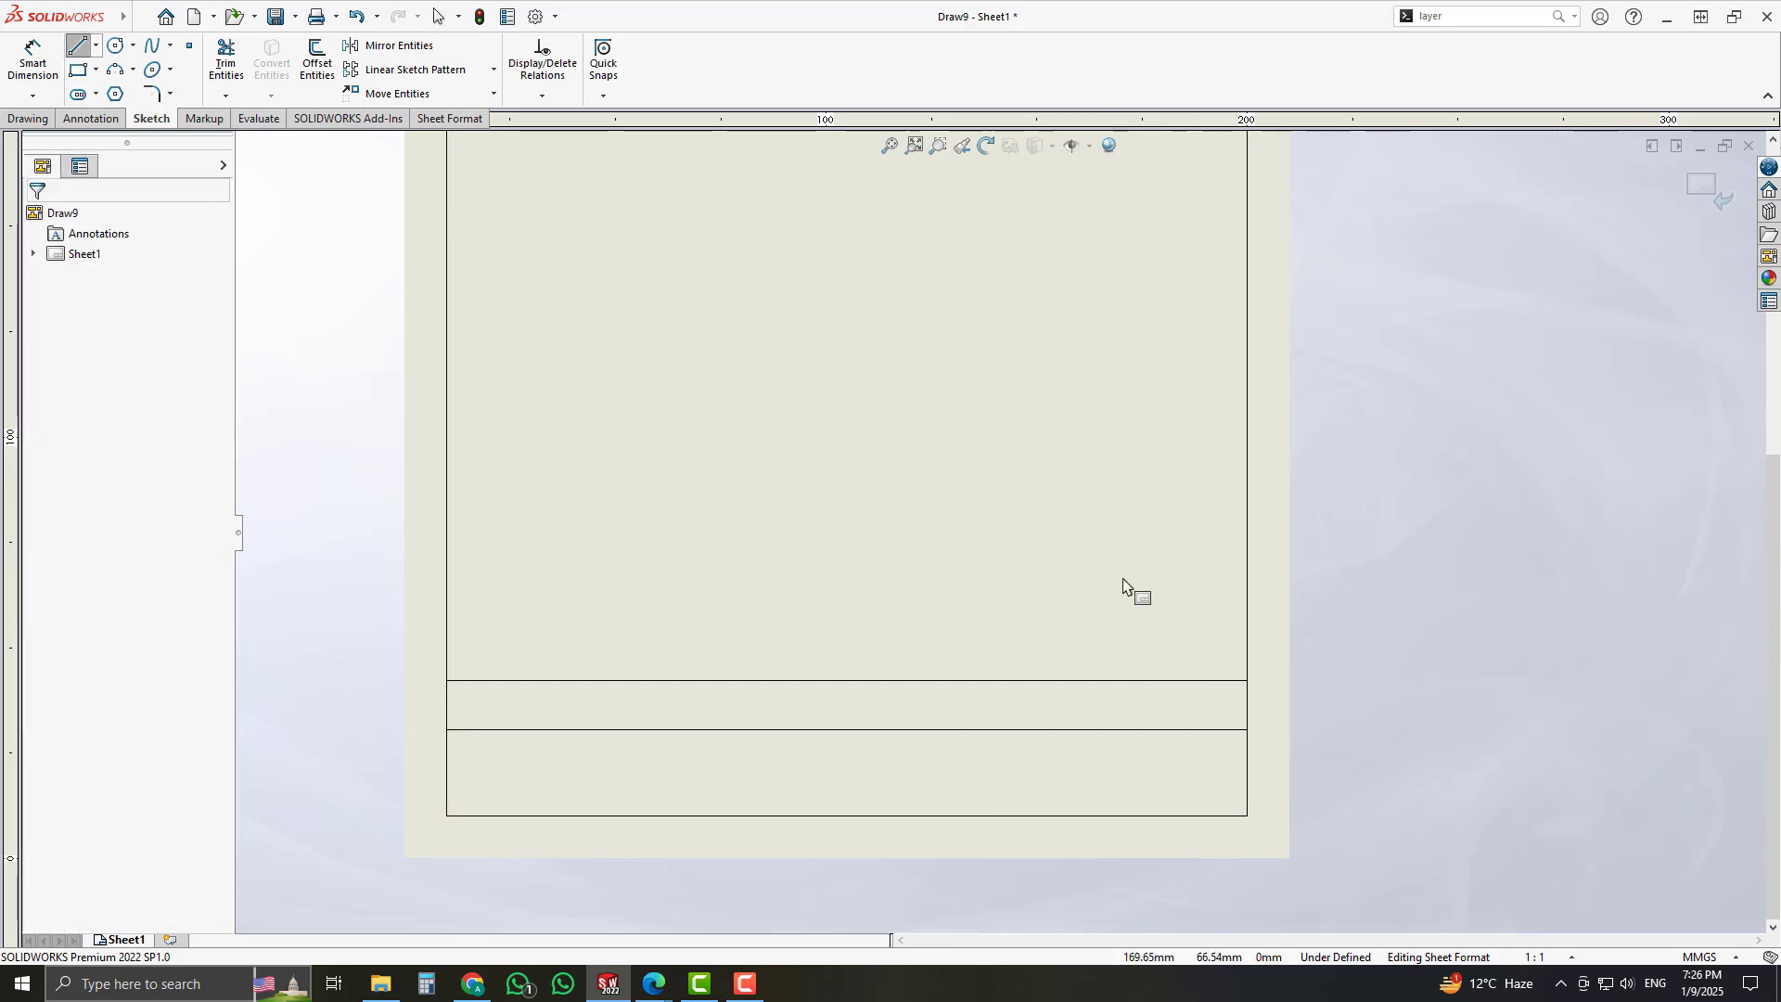
click(79, 47)
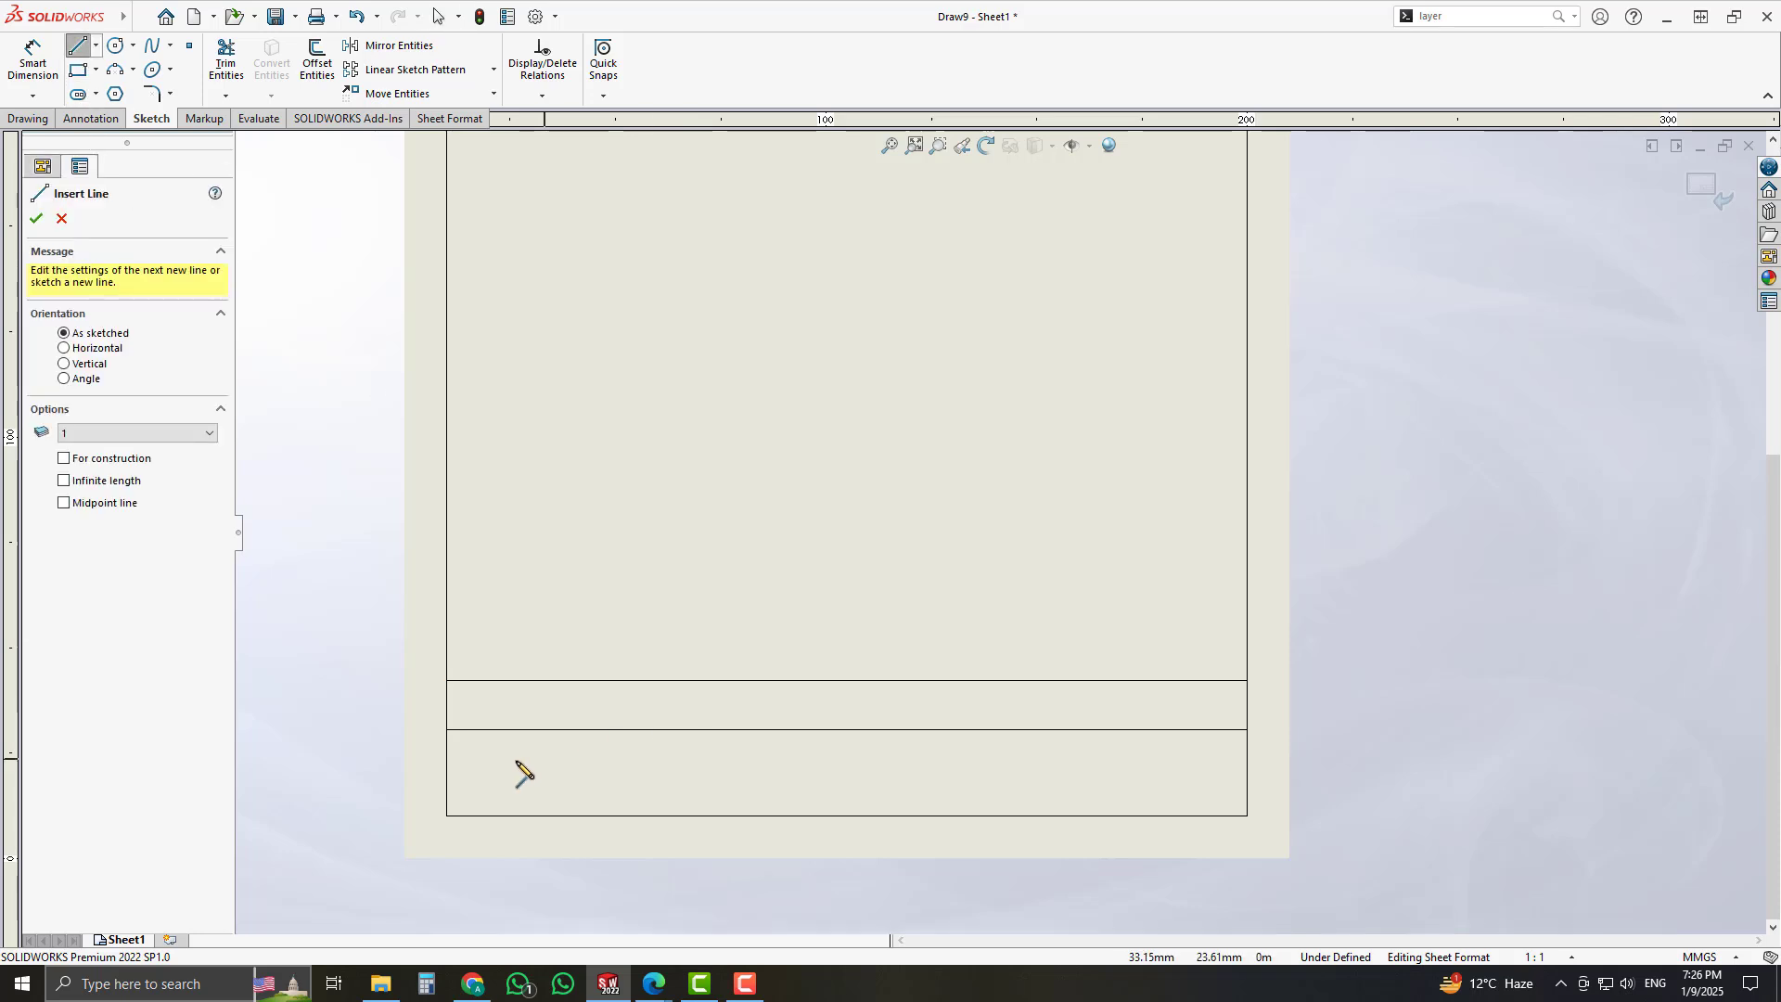
click(447, 777)
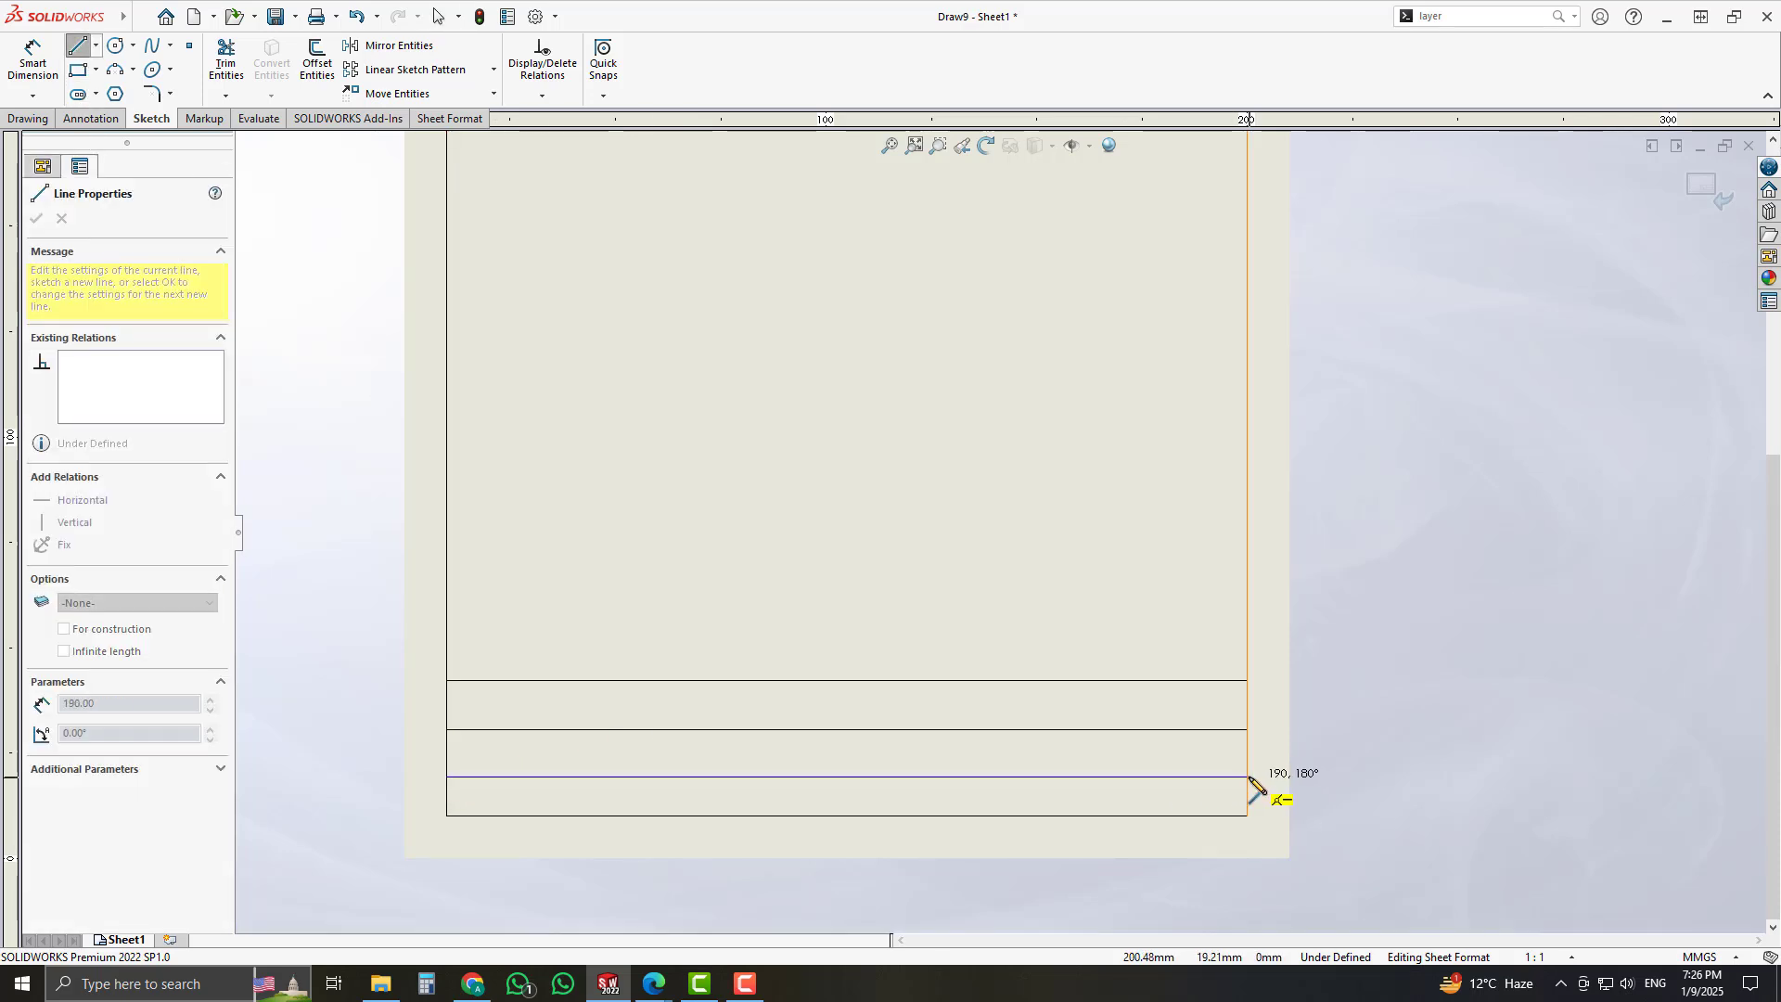
click(1247, 777)
key(Escape)
- Draw two vertical dividers through all three title block rows to bound the field-label column and the name, material and preparer value column
click(80, 46)
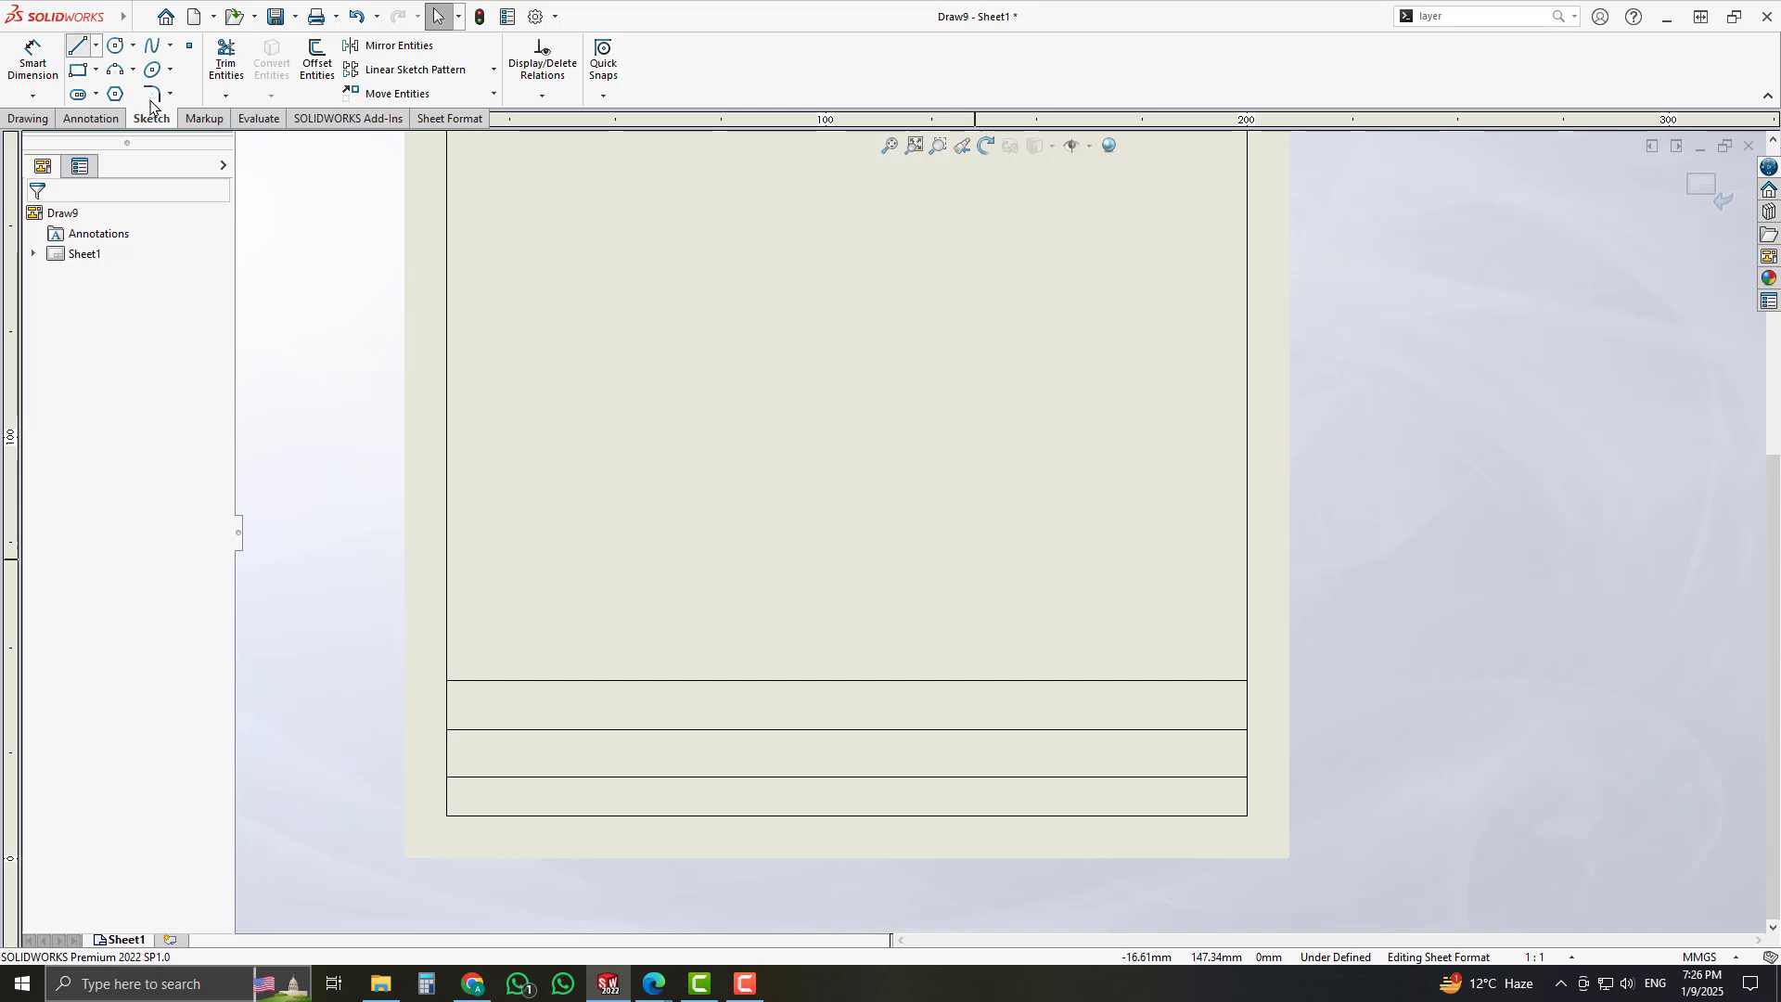
click(590, 680)
click(590, 815)
key(Escape)
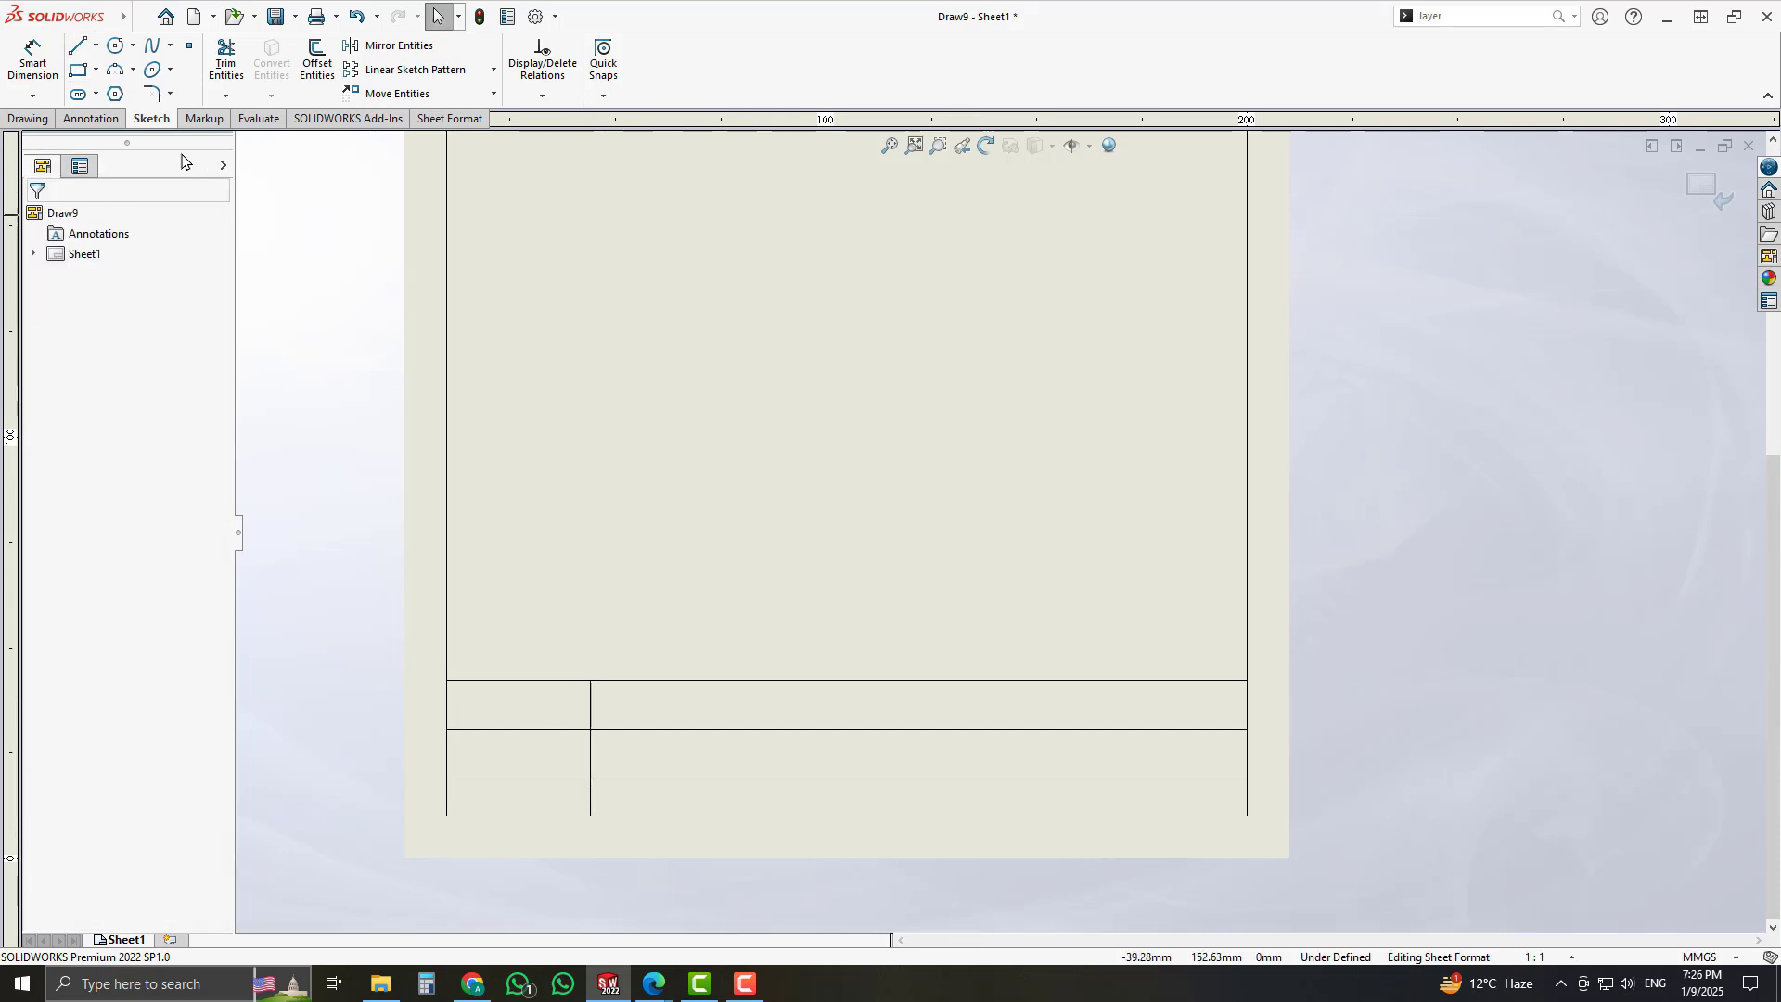
click(86, 48)
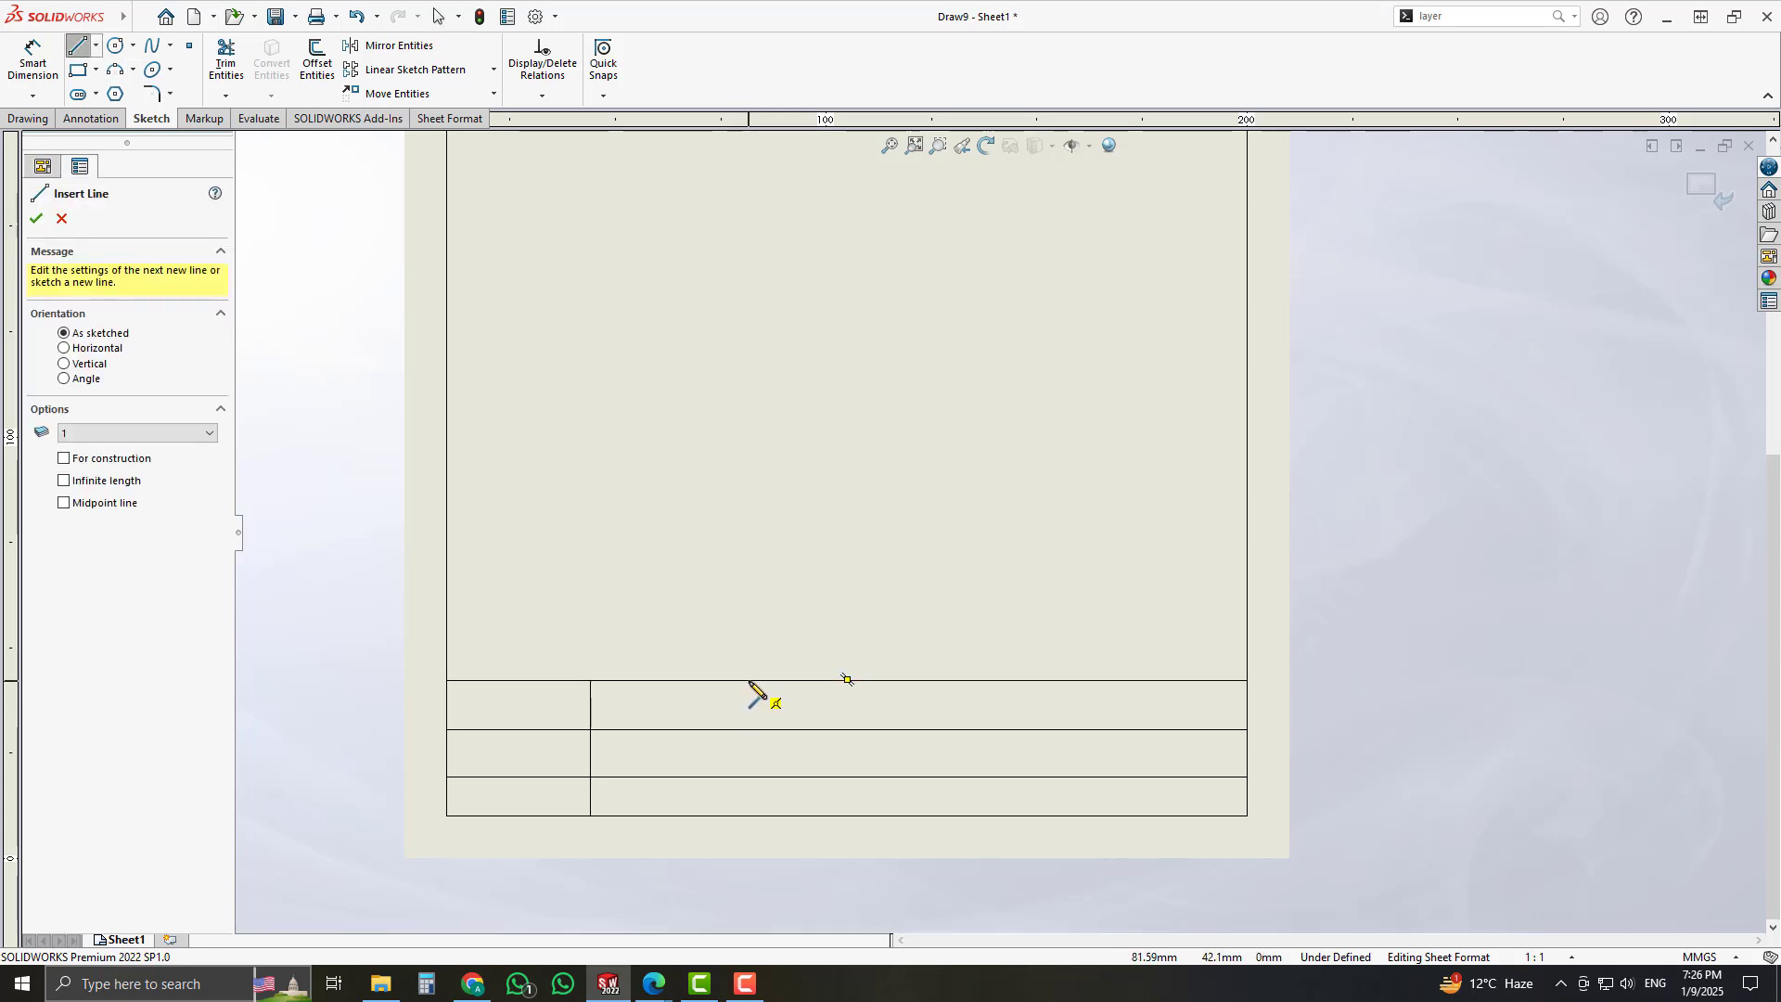
click(748, 680)
click(747, 815)
key(Escape)
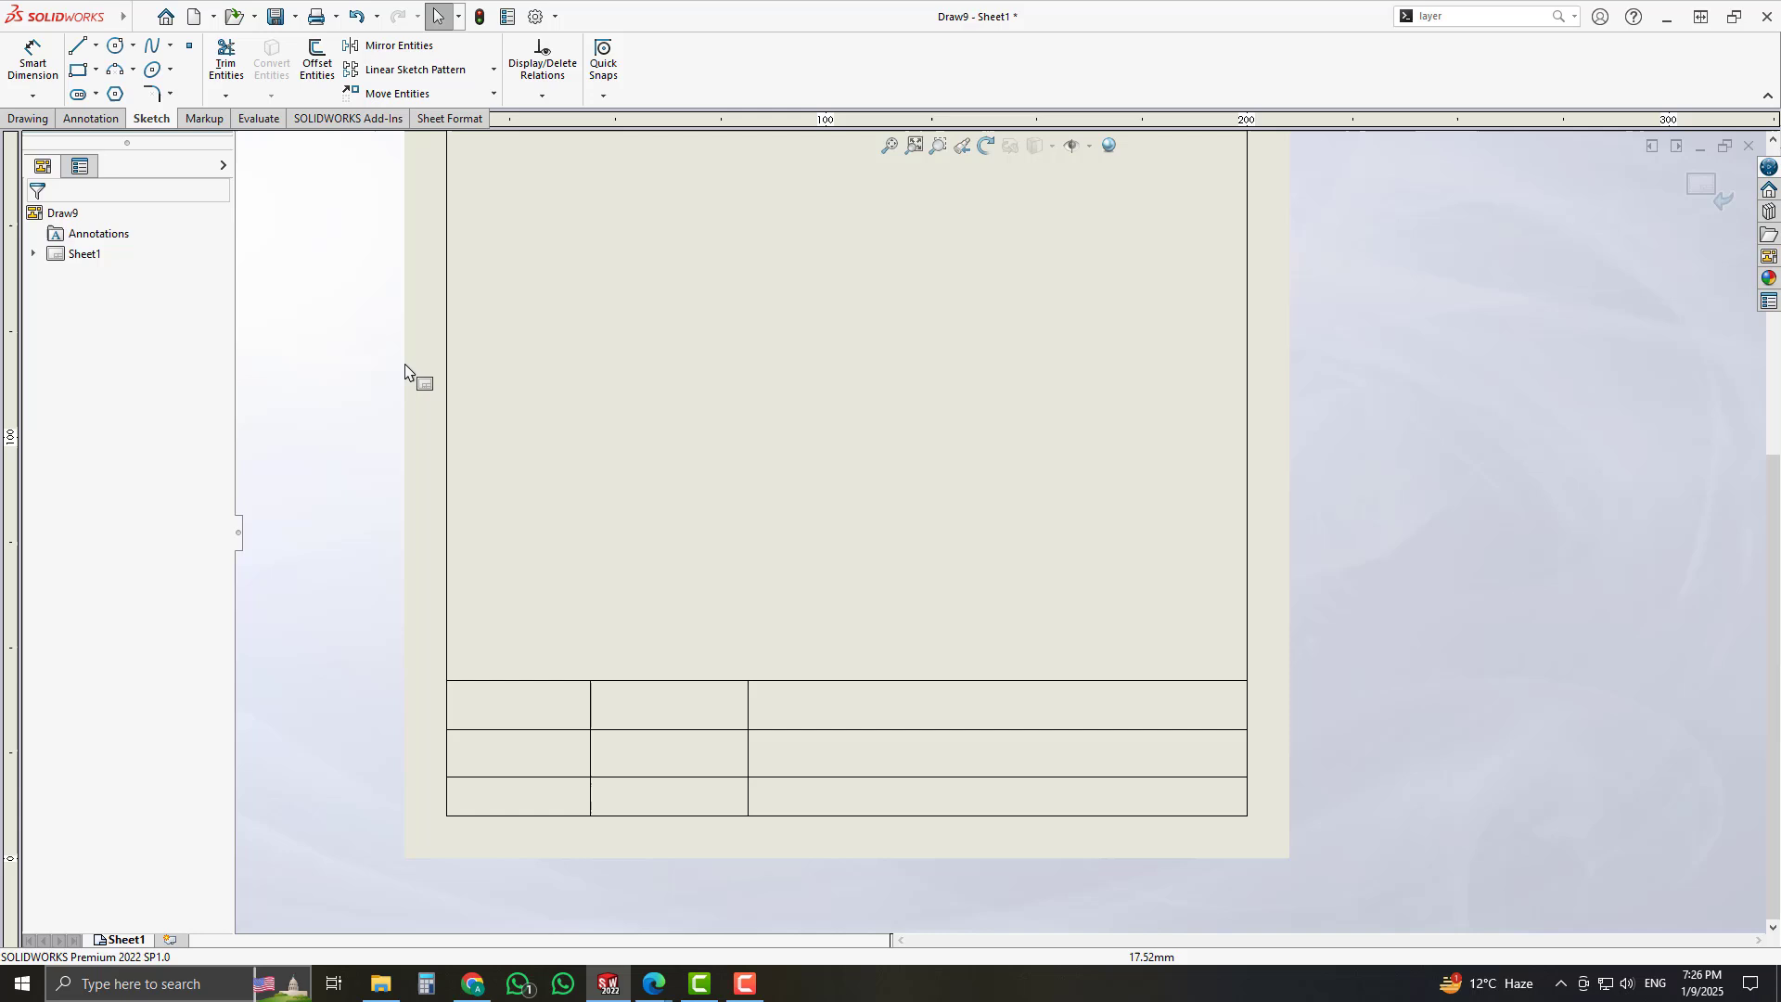
- Draw two more vertical dividers through all three rows to bound the scale label column and the scale value column
click(77, 46)
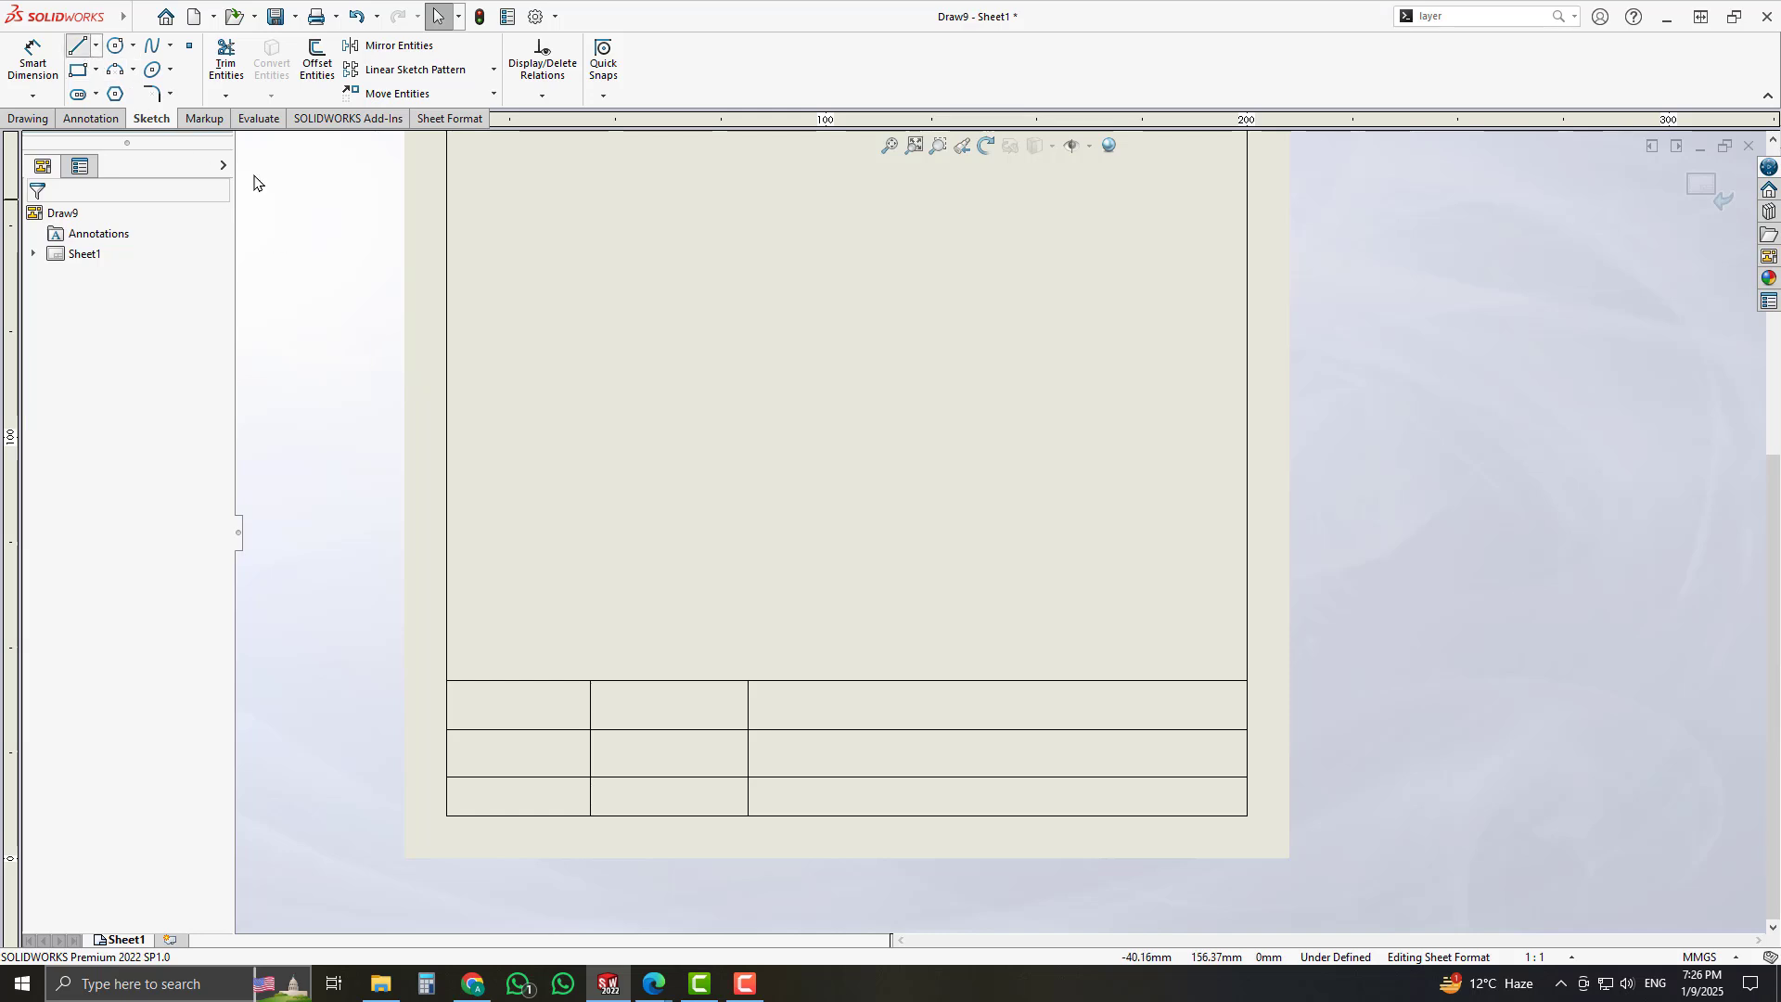
click(846, 680)
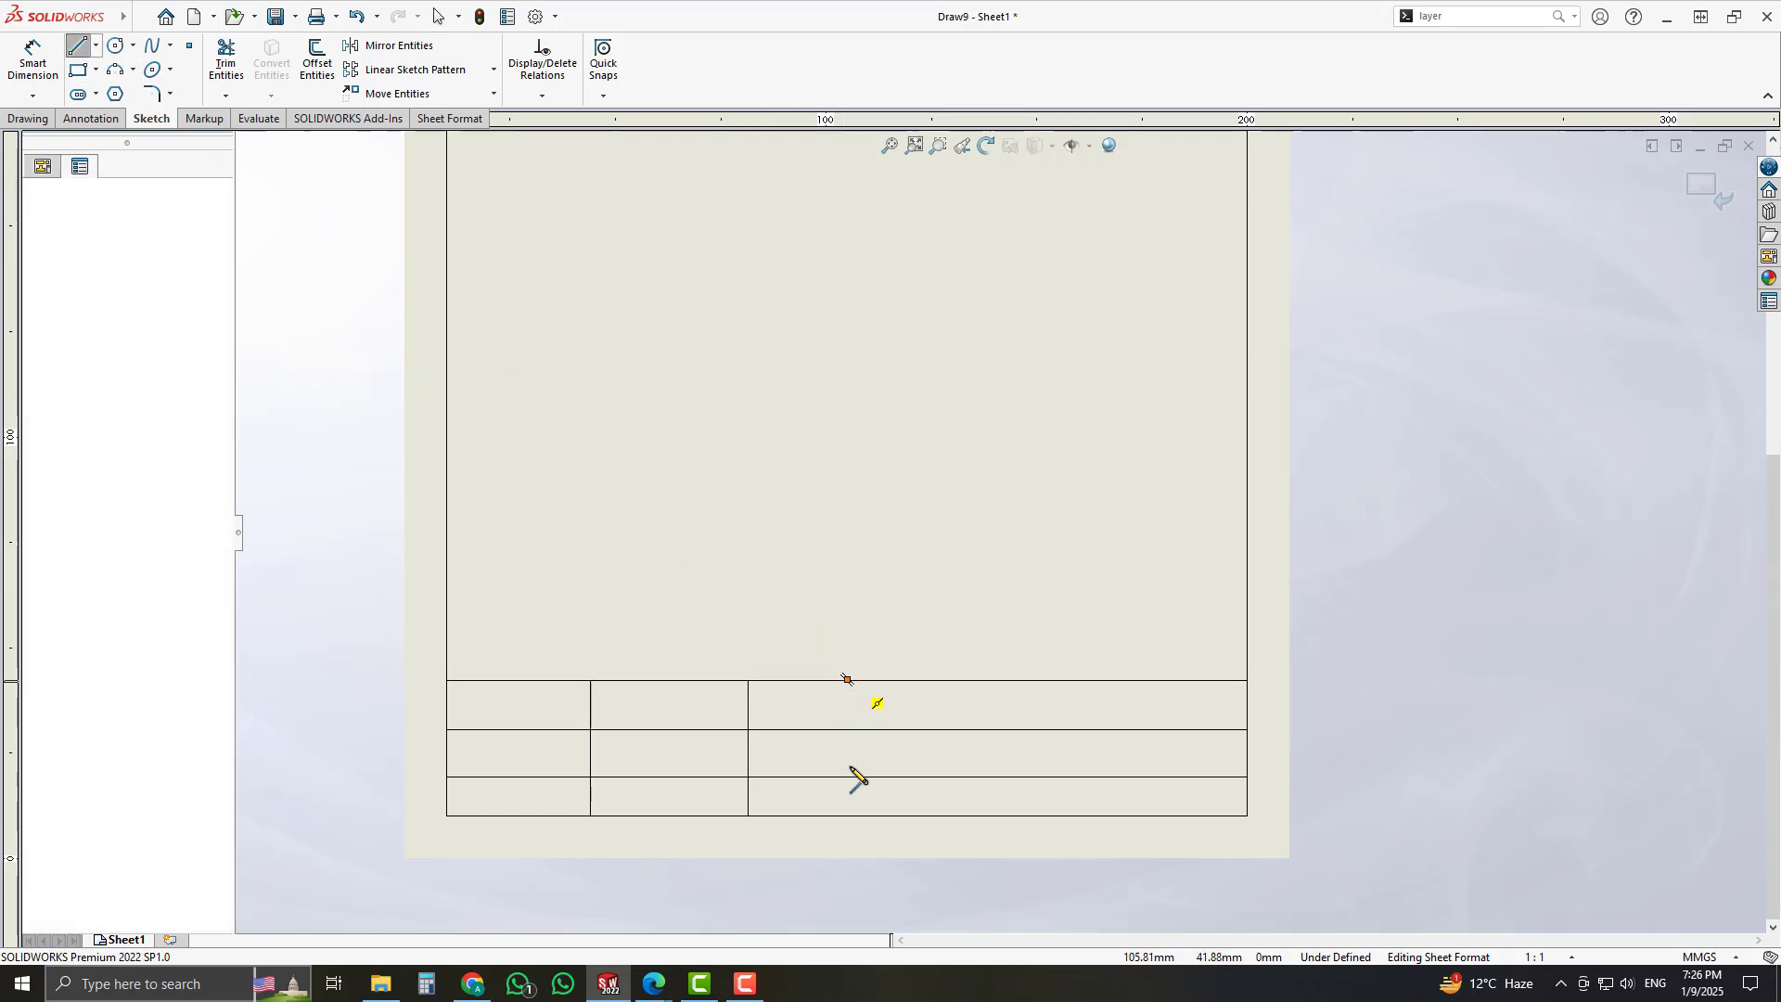
click(847, 815)
key(Escape)
click(78, 47)
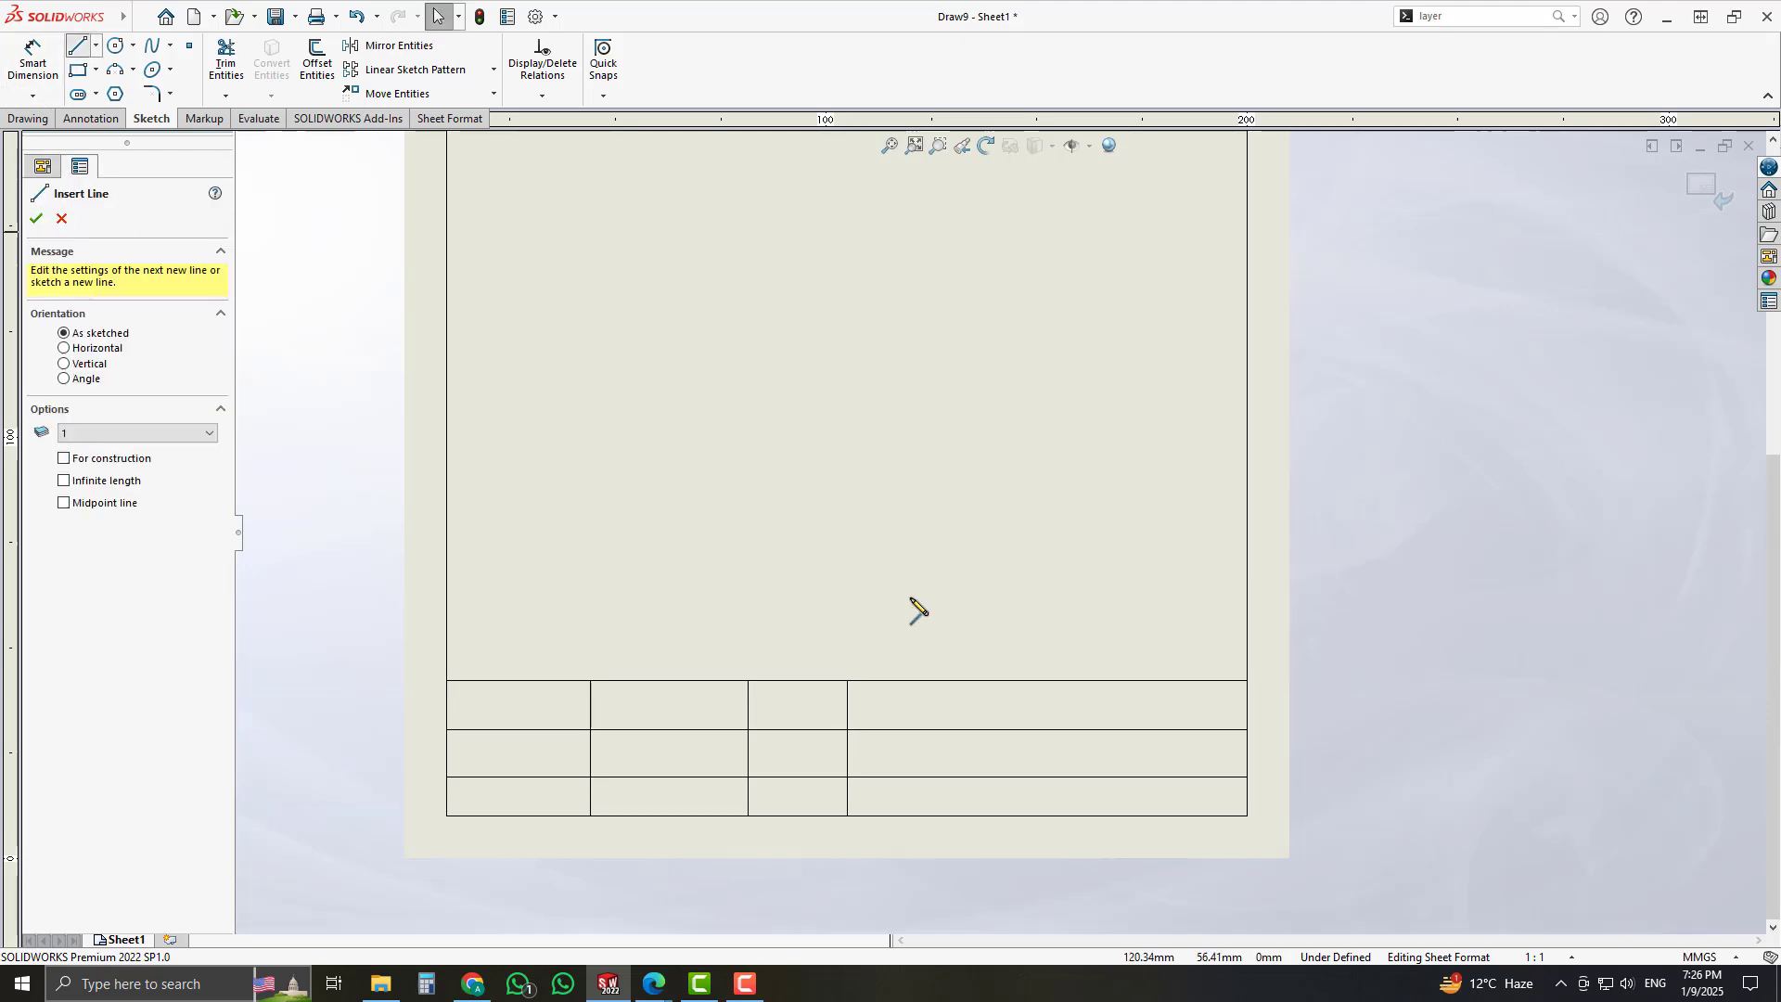
click(930, 680)
click(932, 816)
key(Escape)
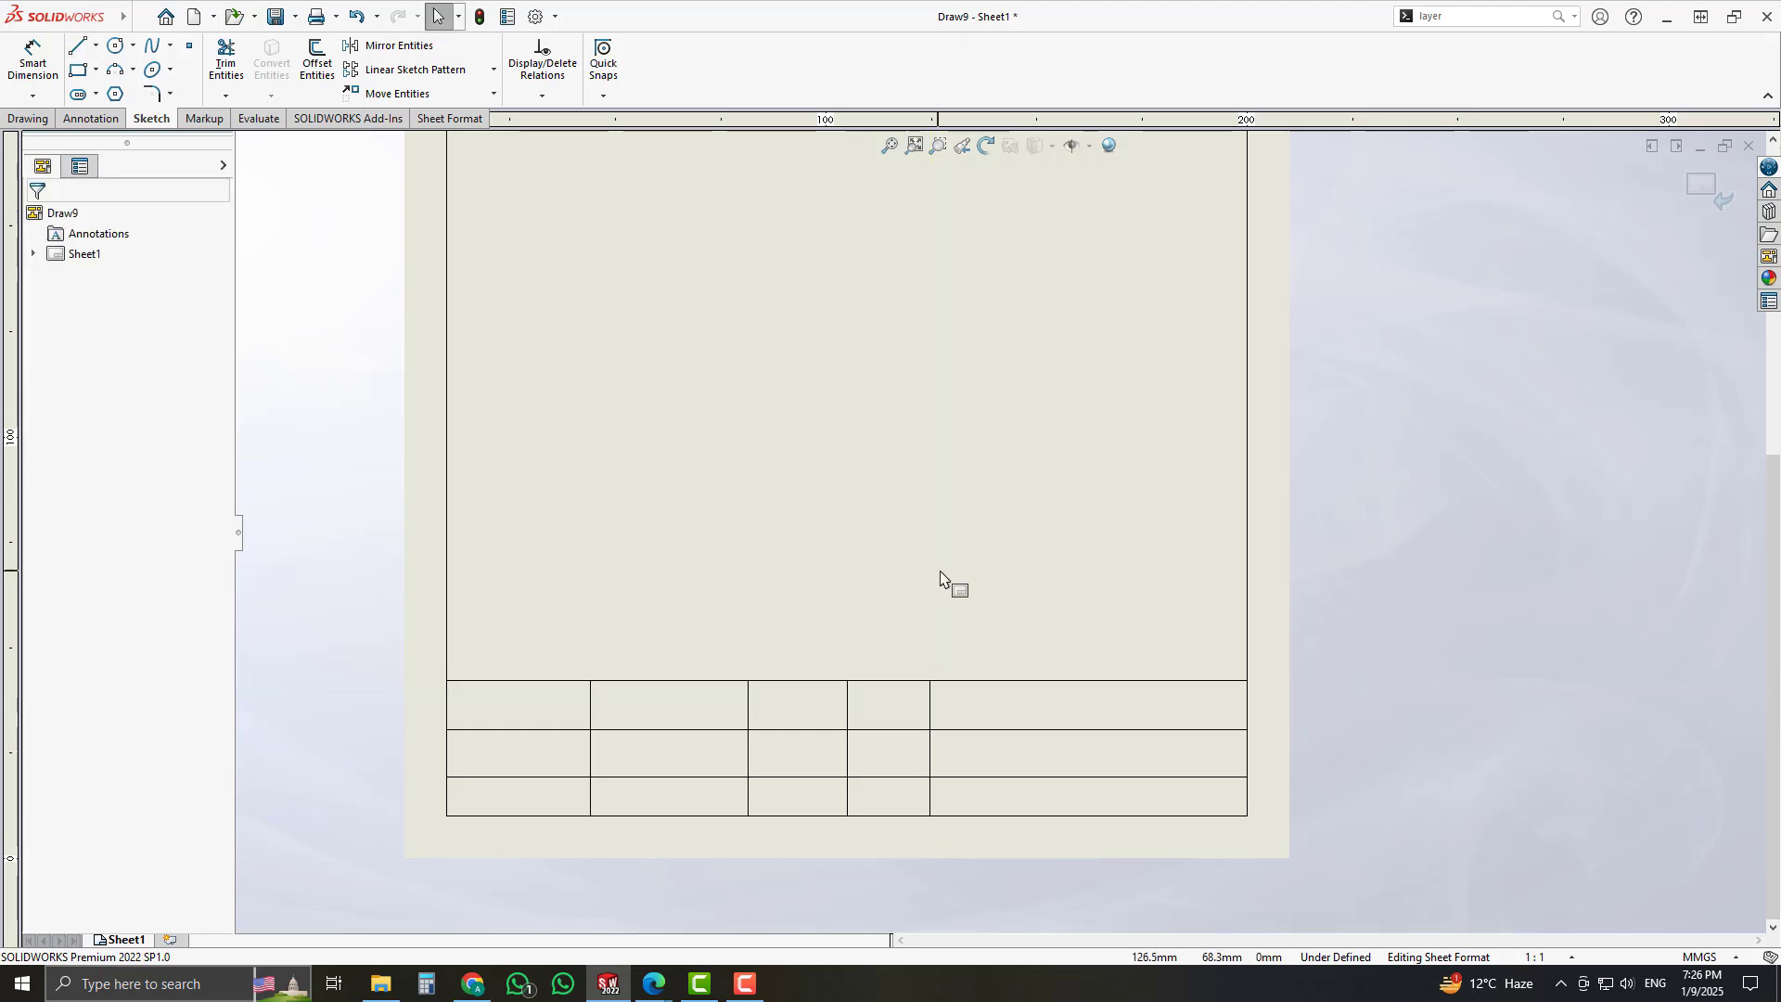
- Draw a vertical divider about 12 mm long in the top row only, separating the Code label cell from the code number cell
click(72, 49)
click(1035, 680)
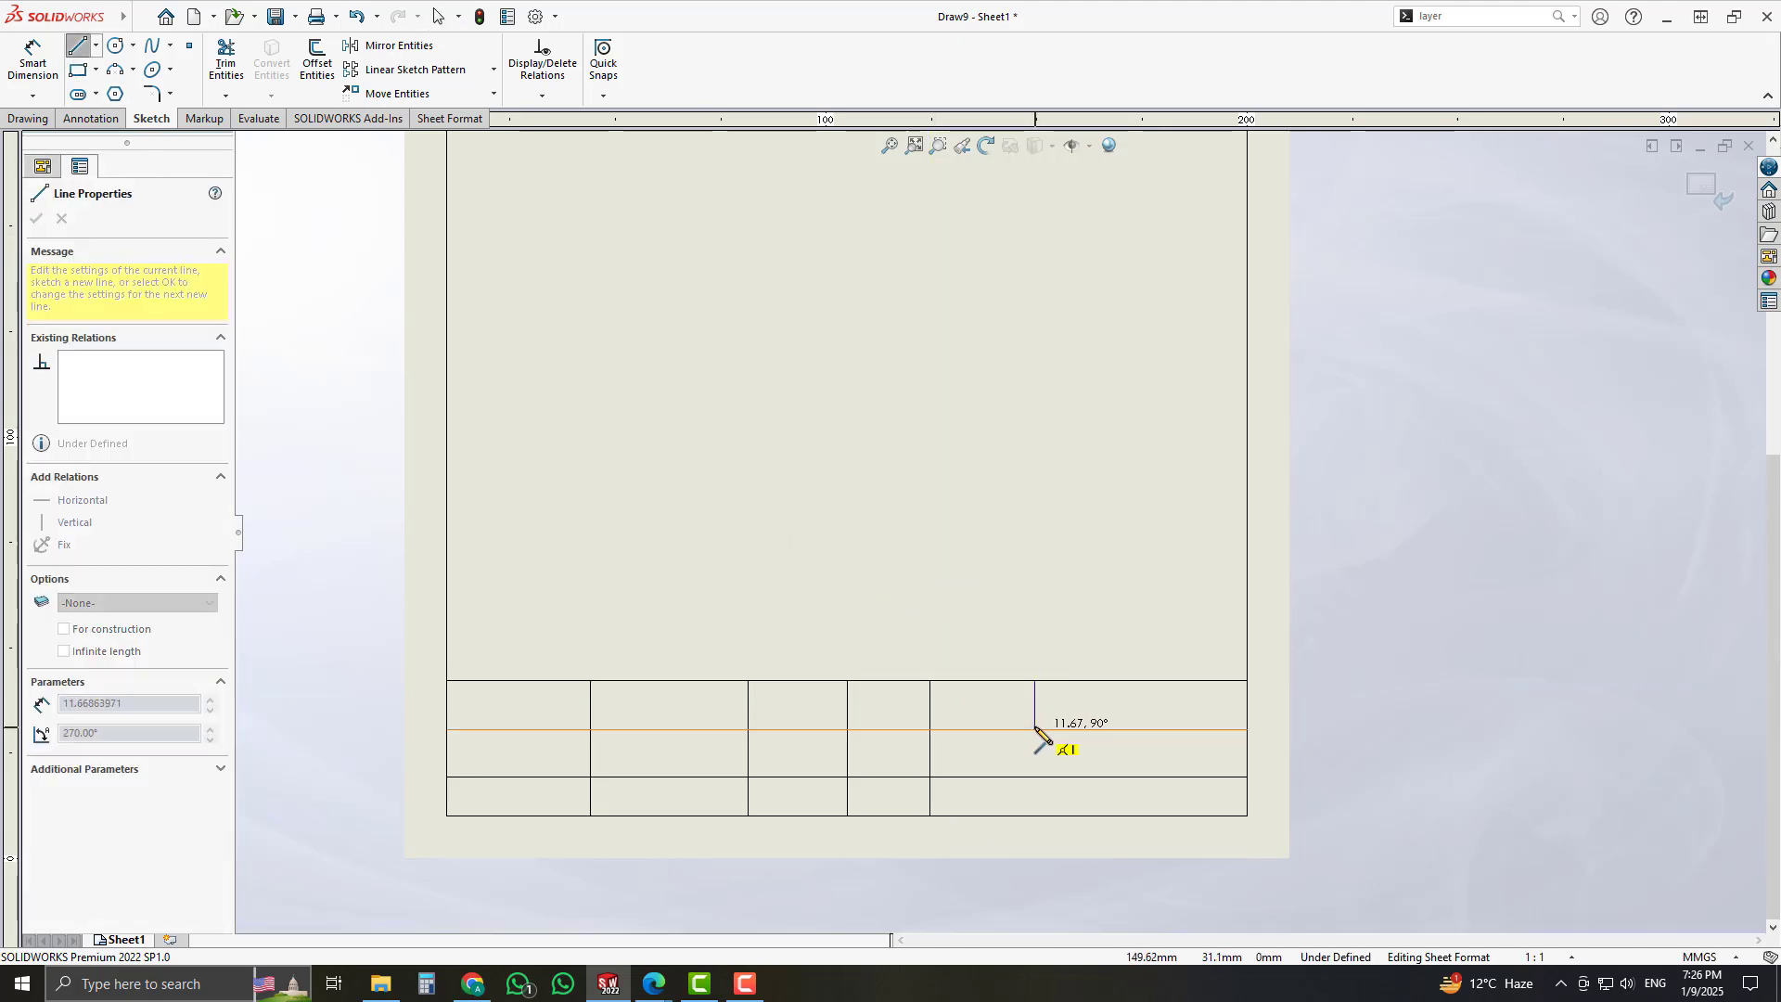
click(1035, 729)
key(Escape)
- Check the bottom row in Draw3.pdf, and draw a short vertical divider in the SOLIDWORKS title block's bottom row to form the A4 cell
mouse_move(651, 985)
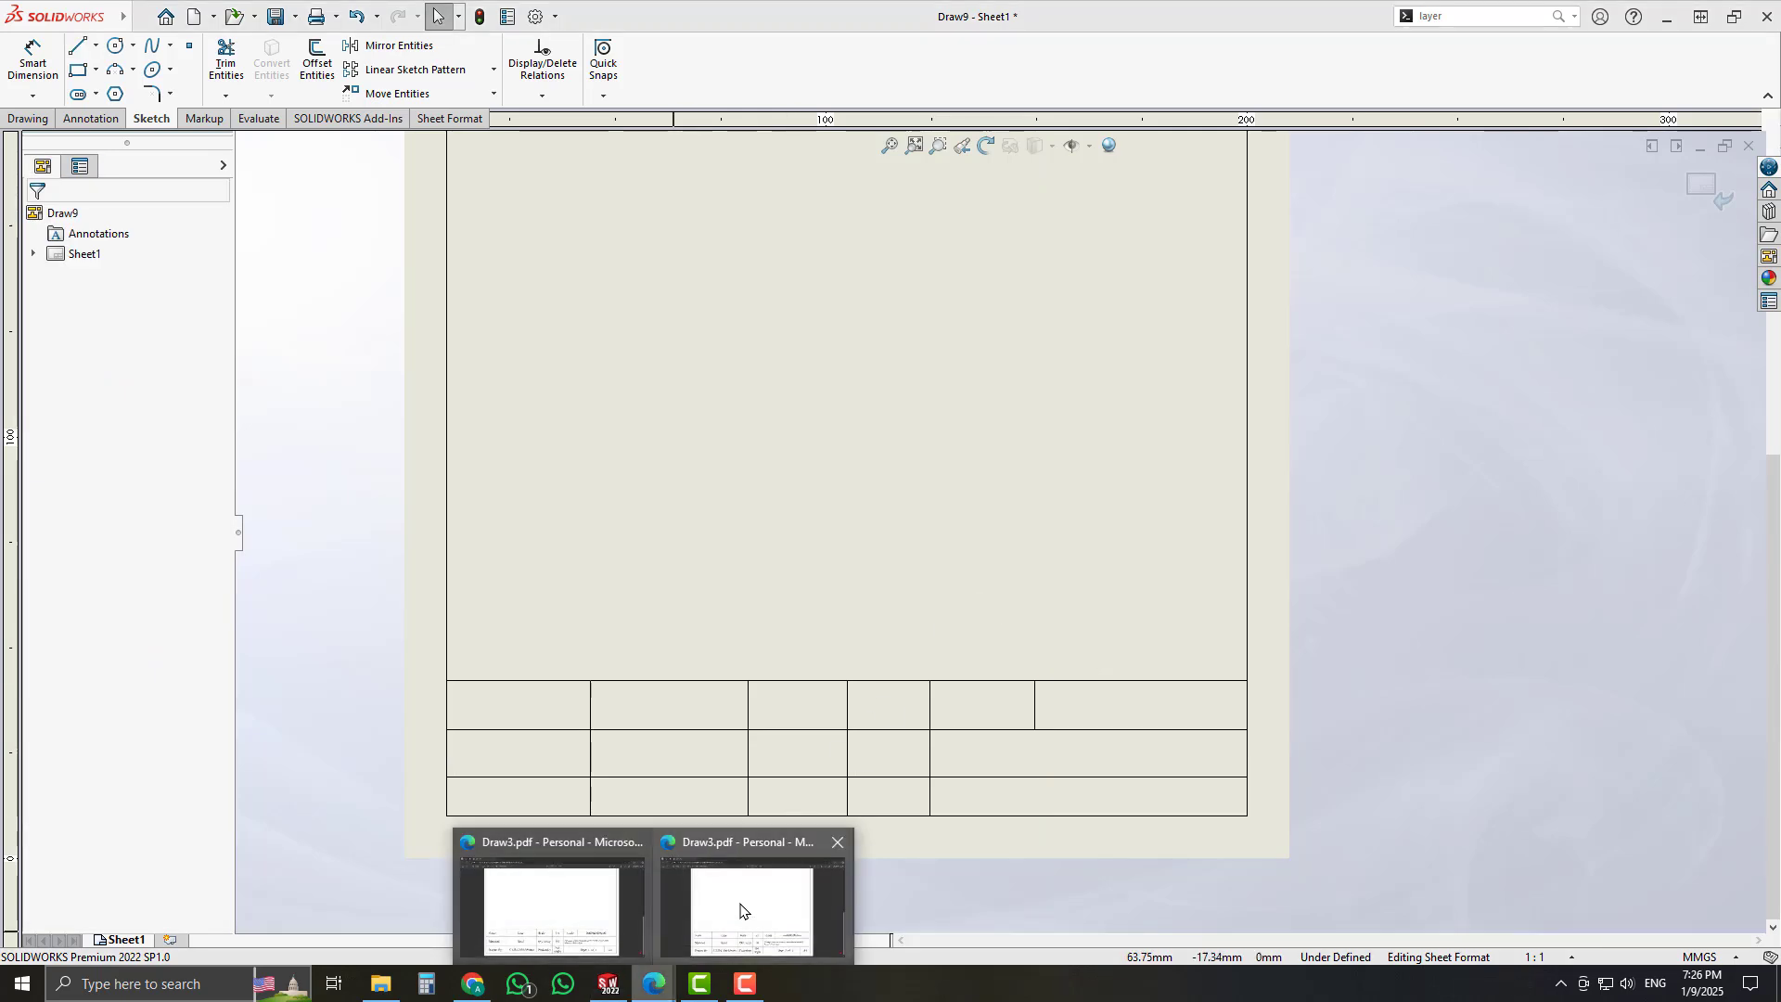
click(742, 905)
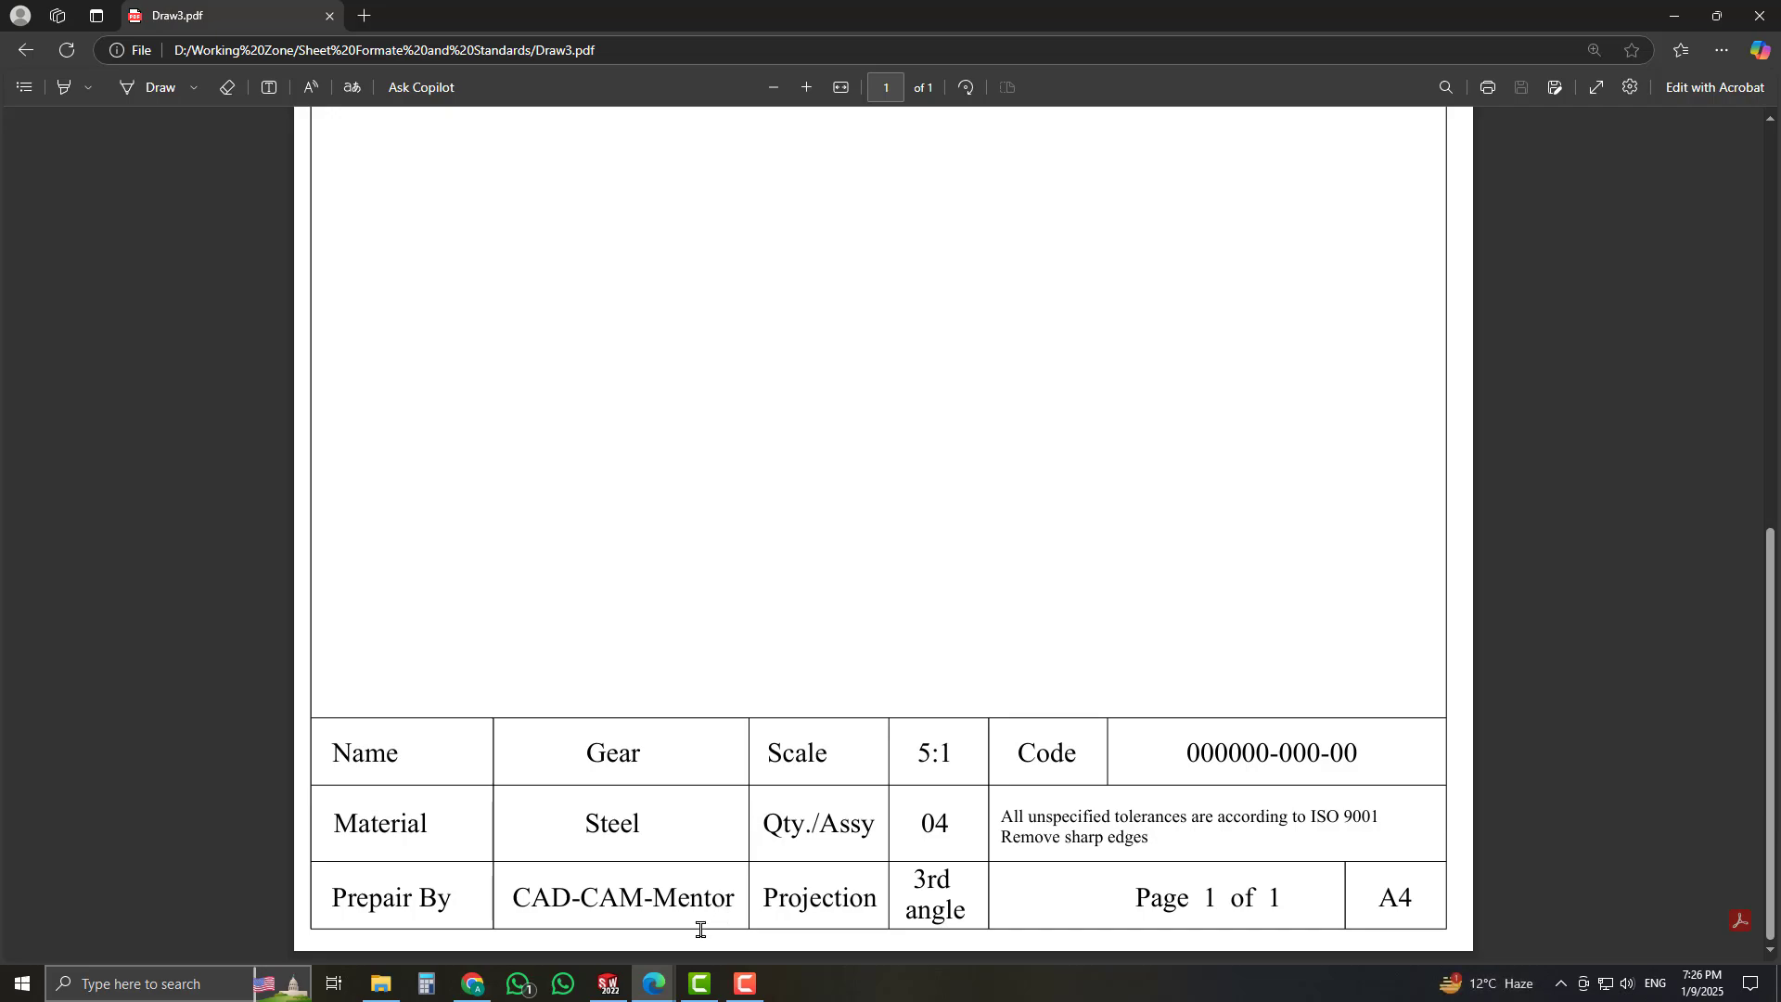
click(609, 985)
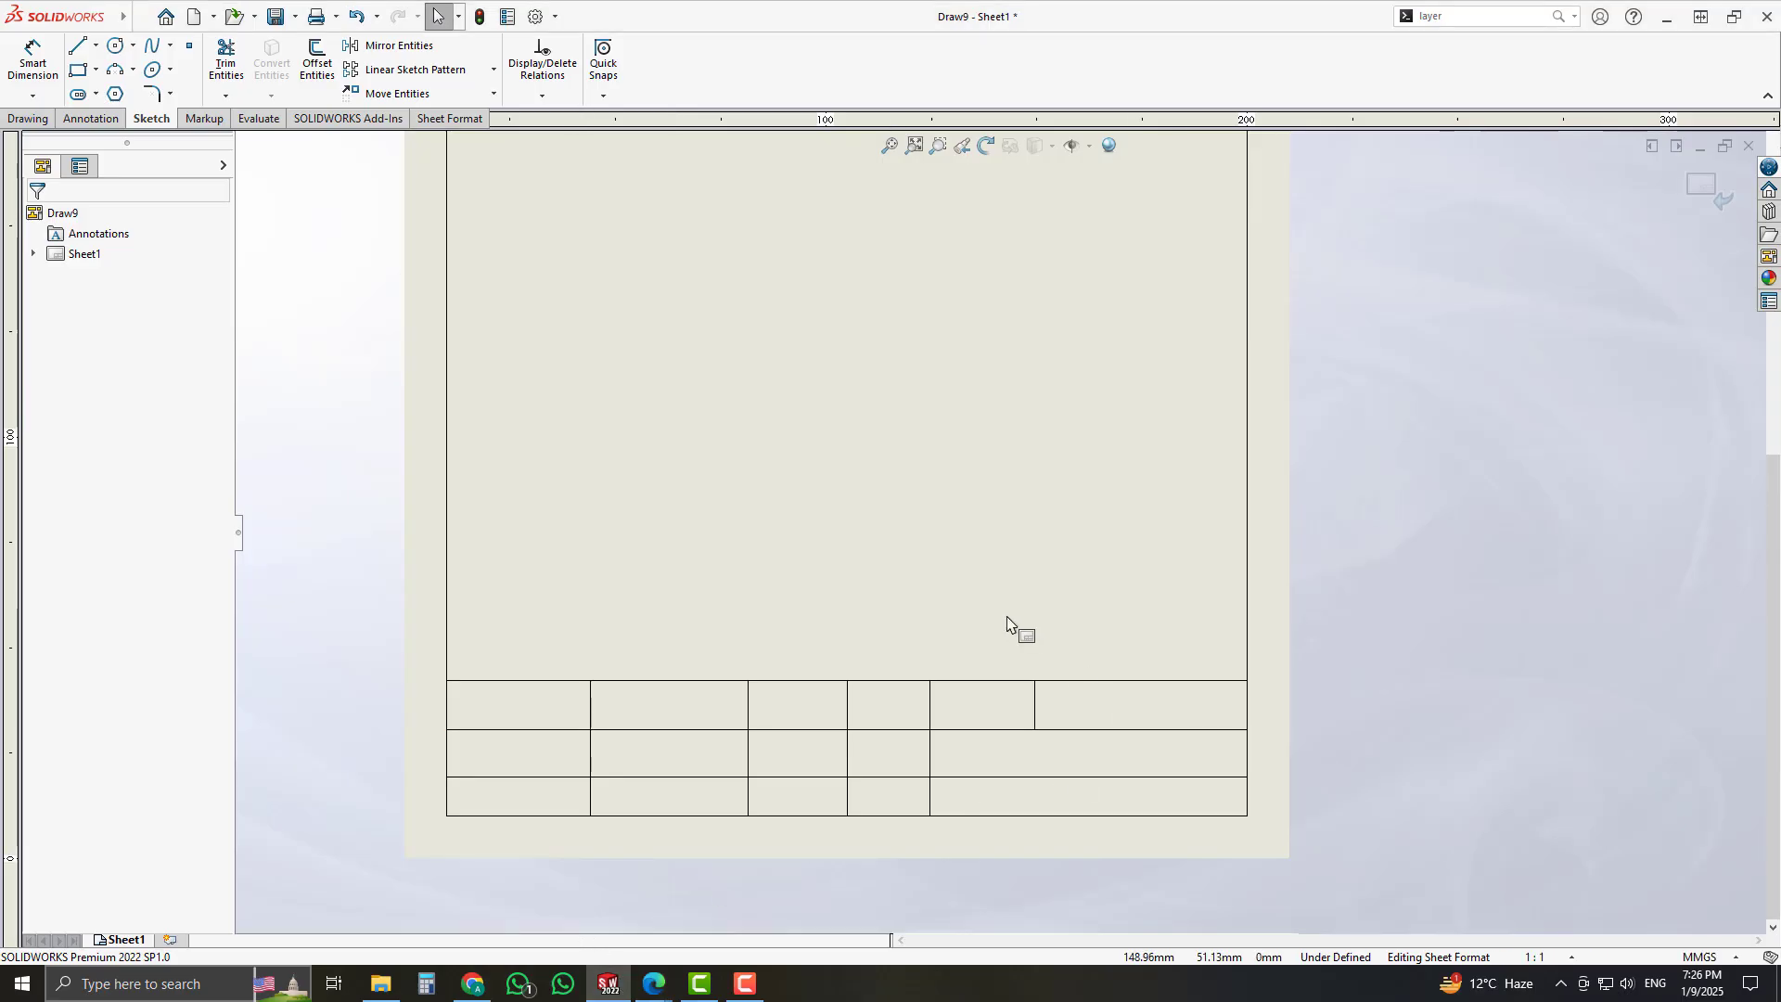
scroll(1037, 742, down, 2)
scroll(1057, 704, up, 3)
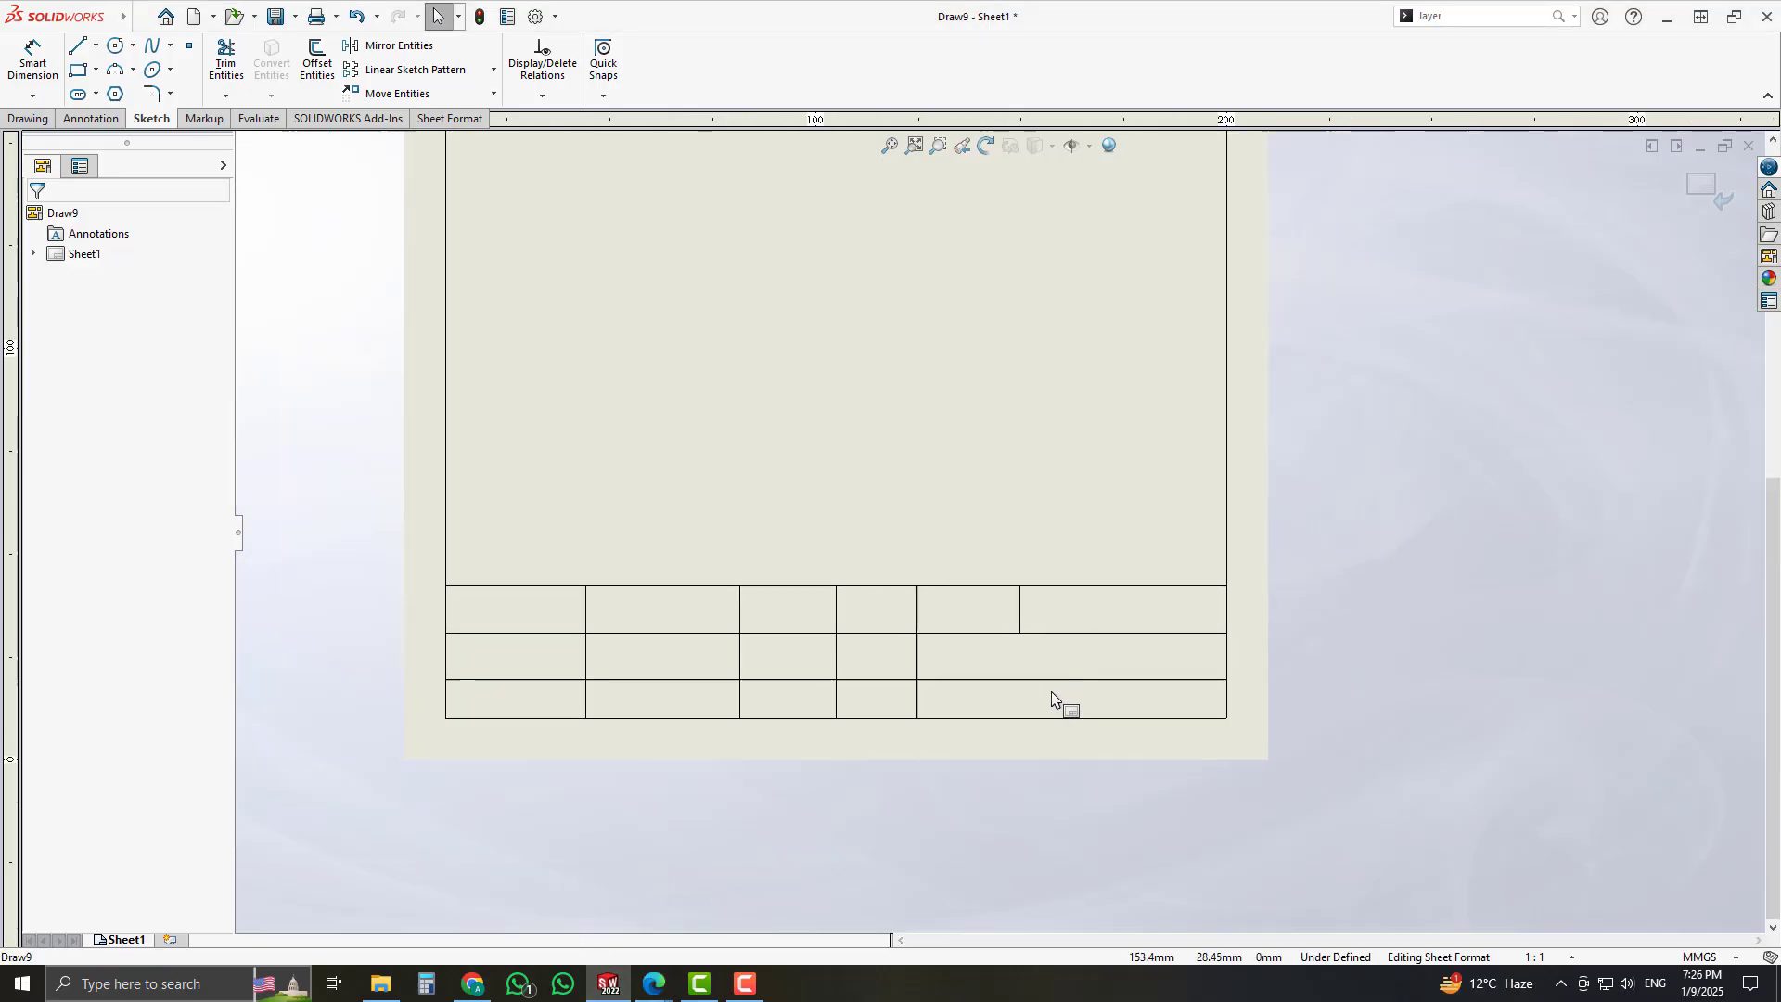
scroll(1058, 704, down, 1)
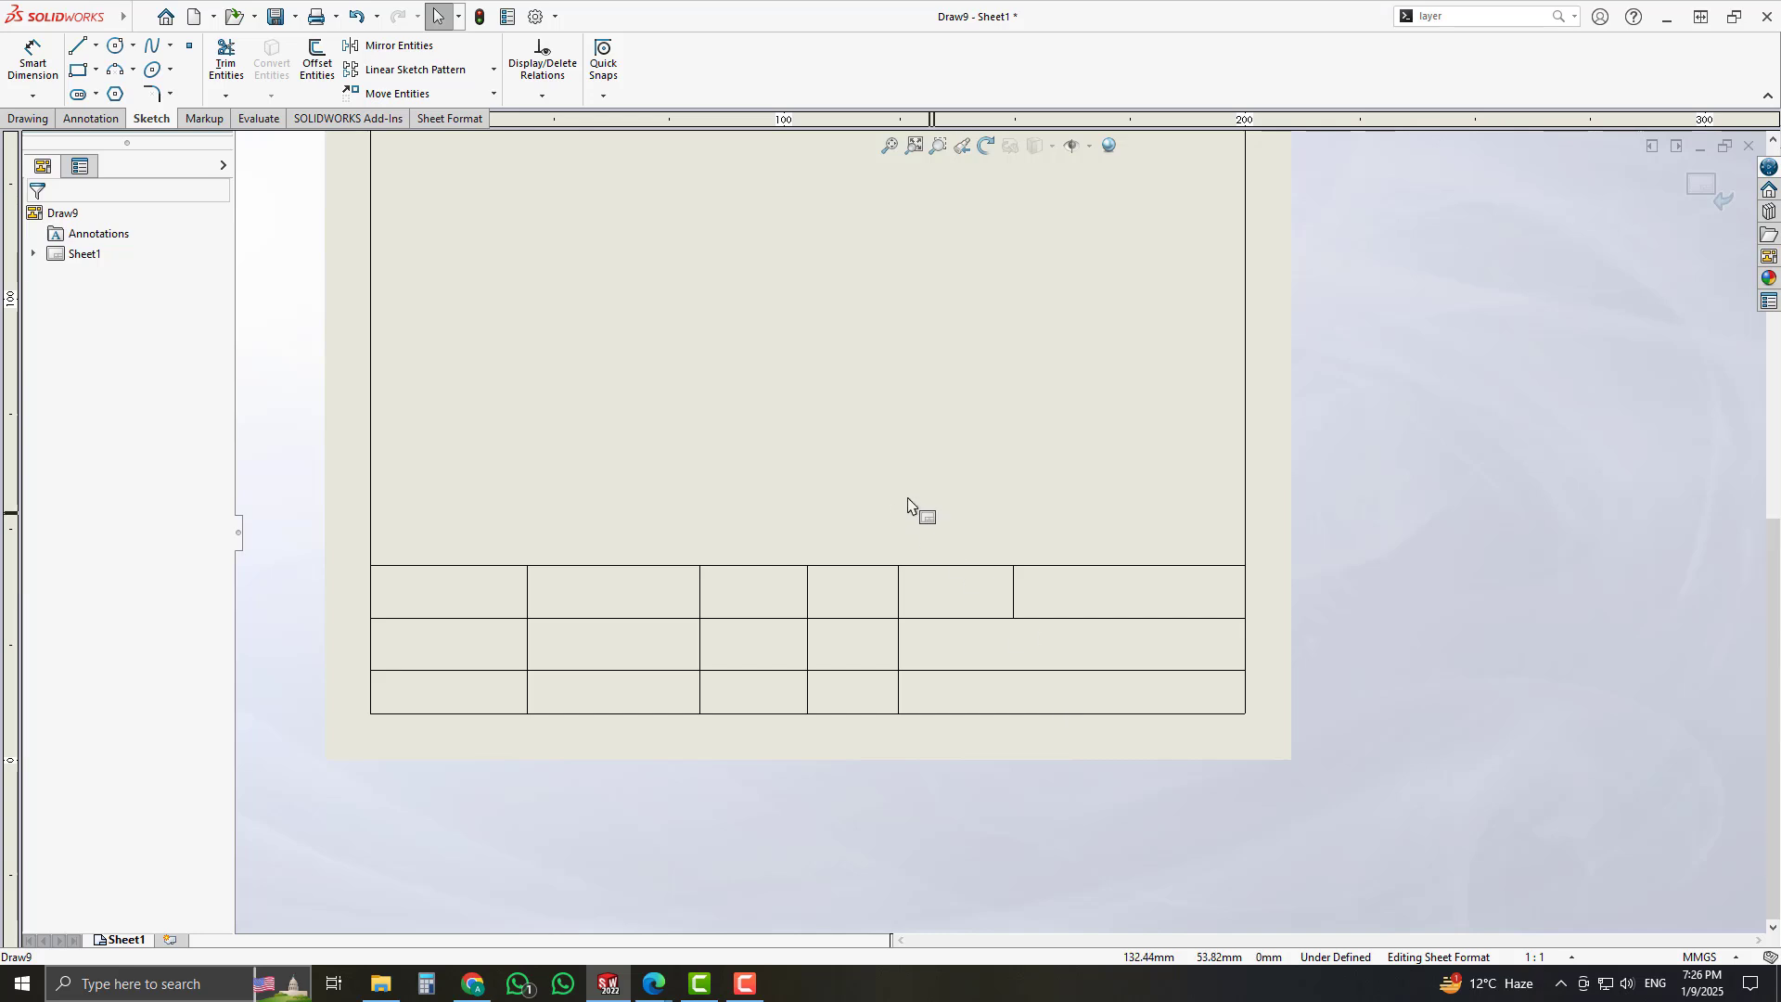
click(78, 45)
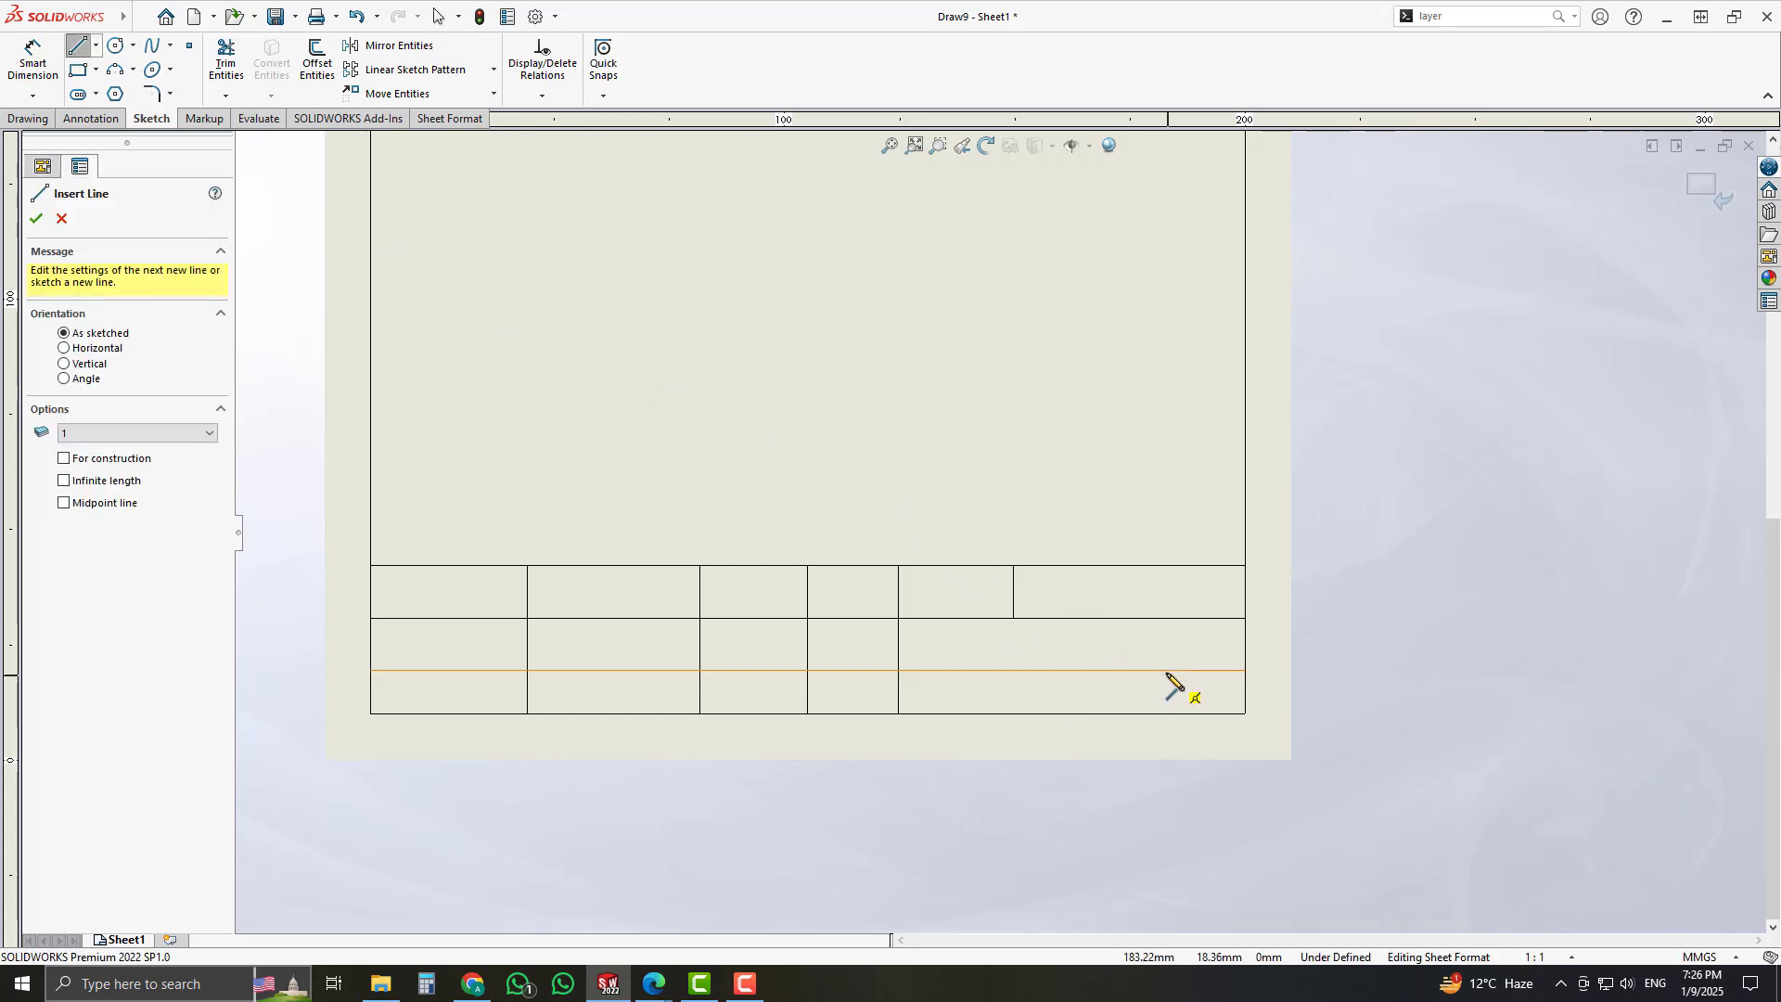
click(1166, 670)
key(Escape)
- Place a note reading "Name" in Times New Roman in the first cell of the title block's top row
scroll(711, 501, up, 5)
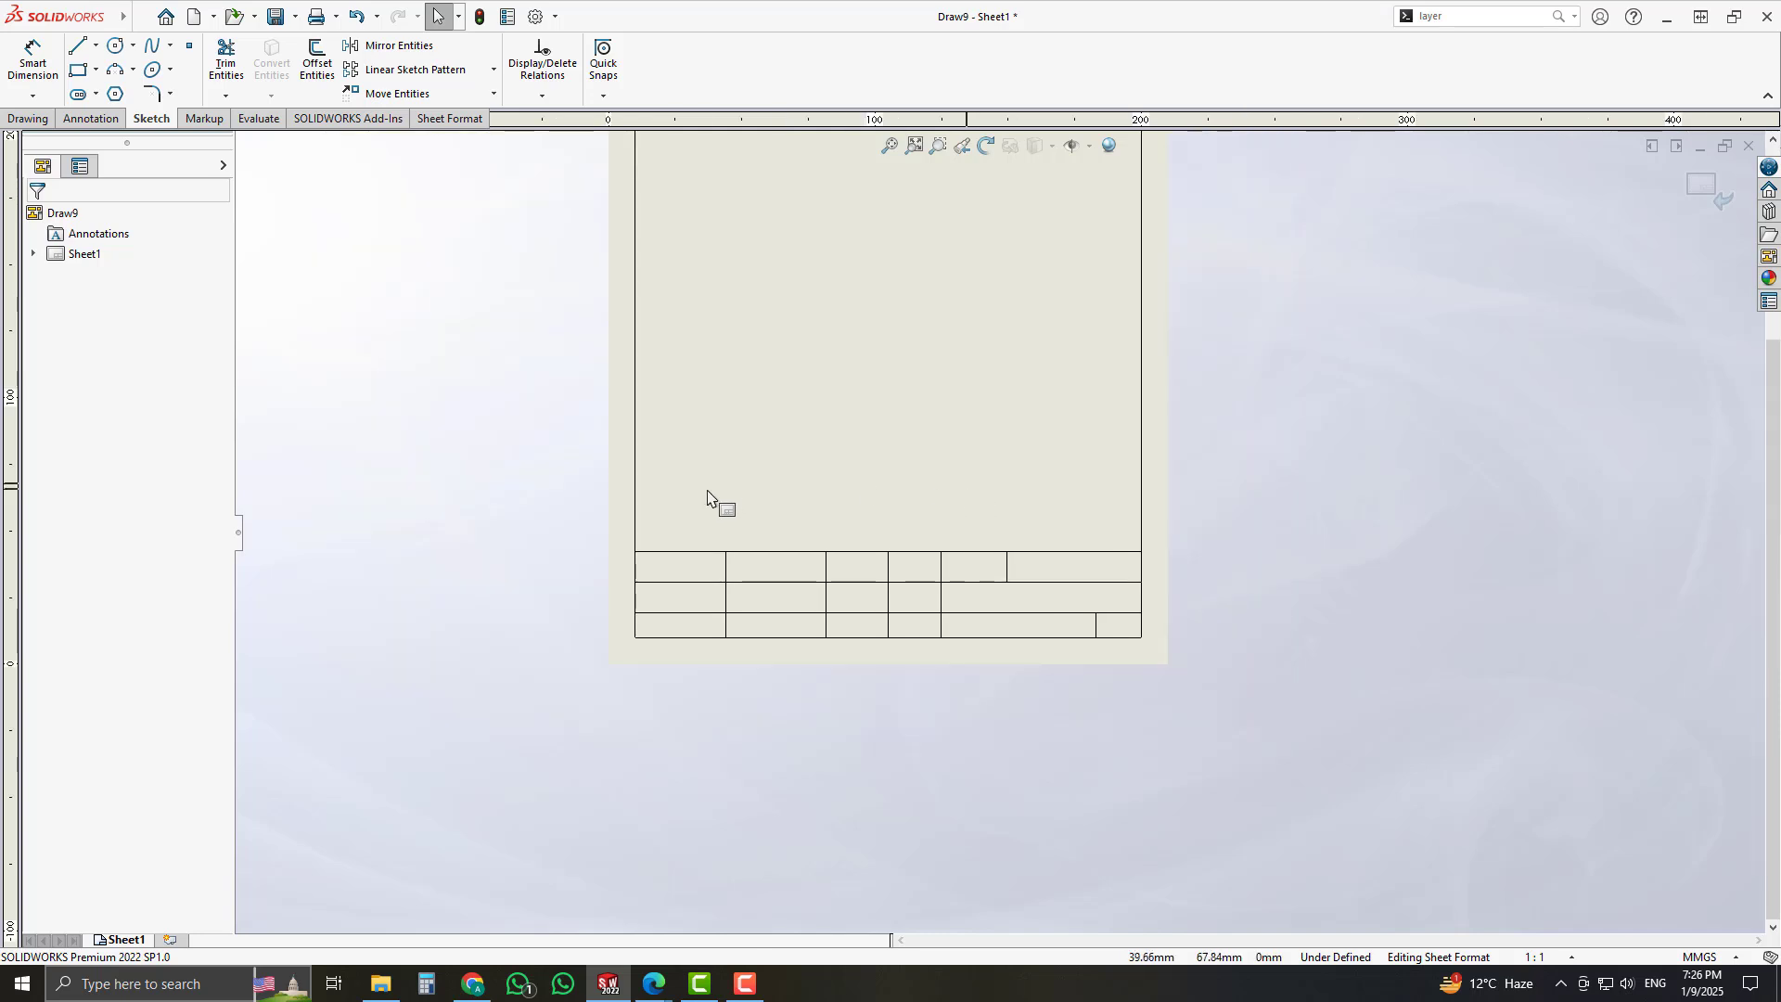
scroll(848, 399, down, 2)
scroll(1062, 715, down, 2)
scroll(1065, 720, up, 1)
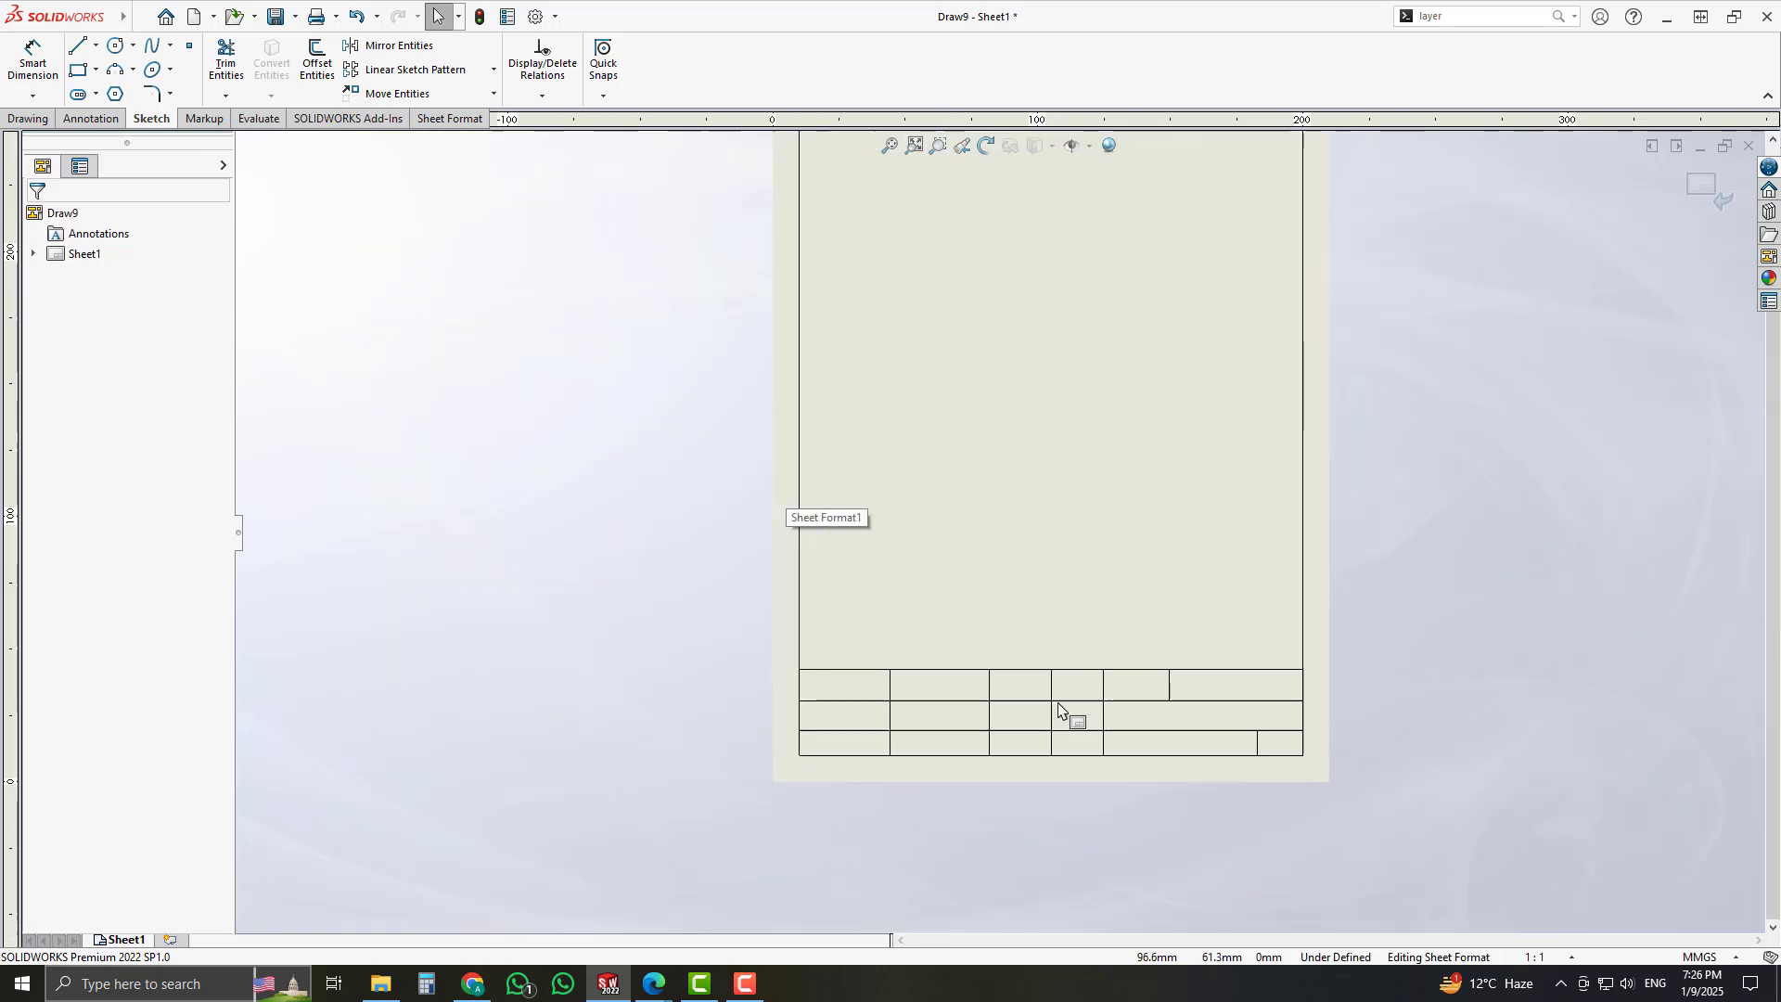
scroll(1061, 715, down, 2)
scroll(962, 525, down, 1)
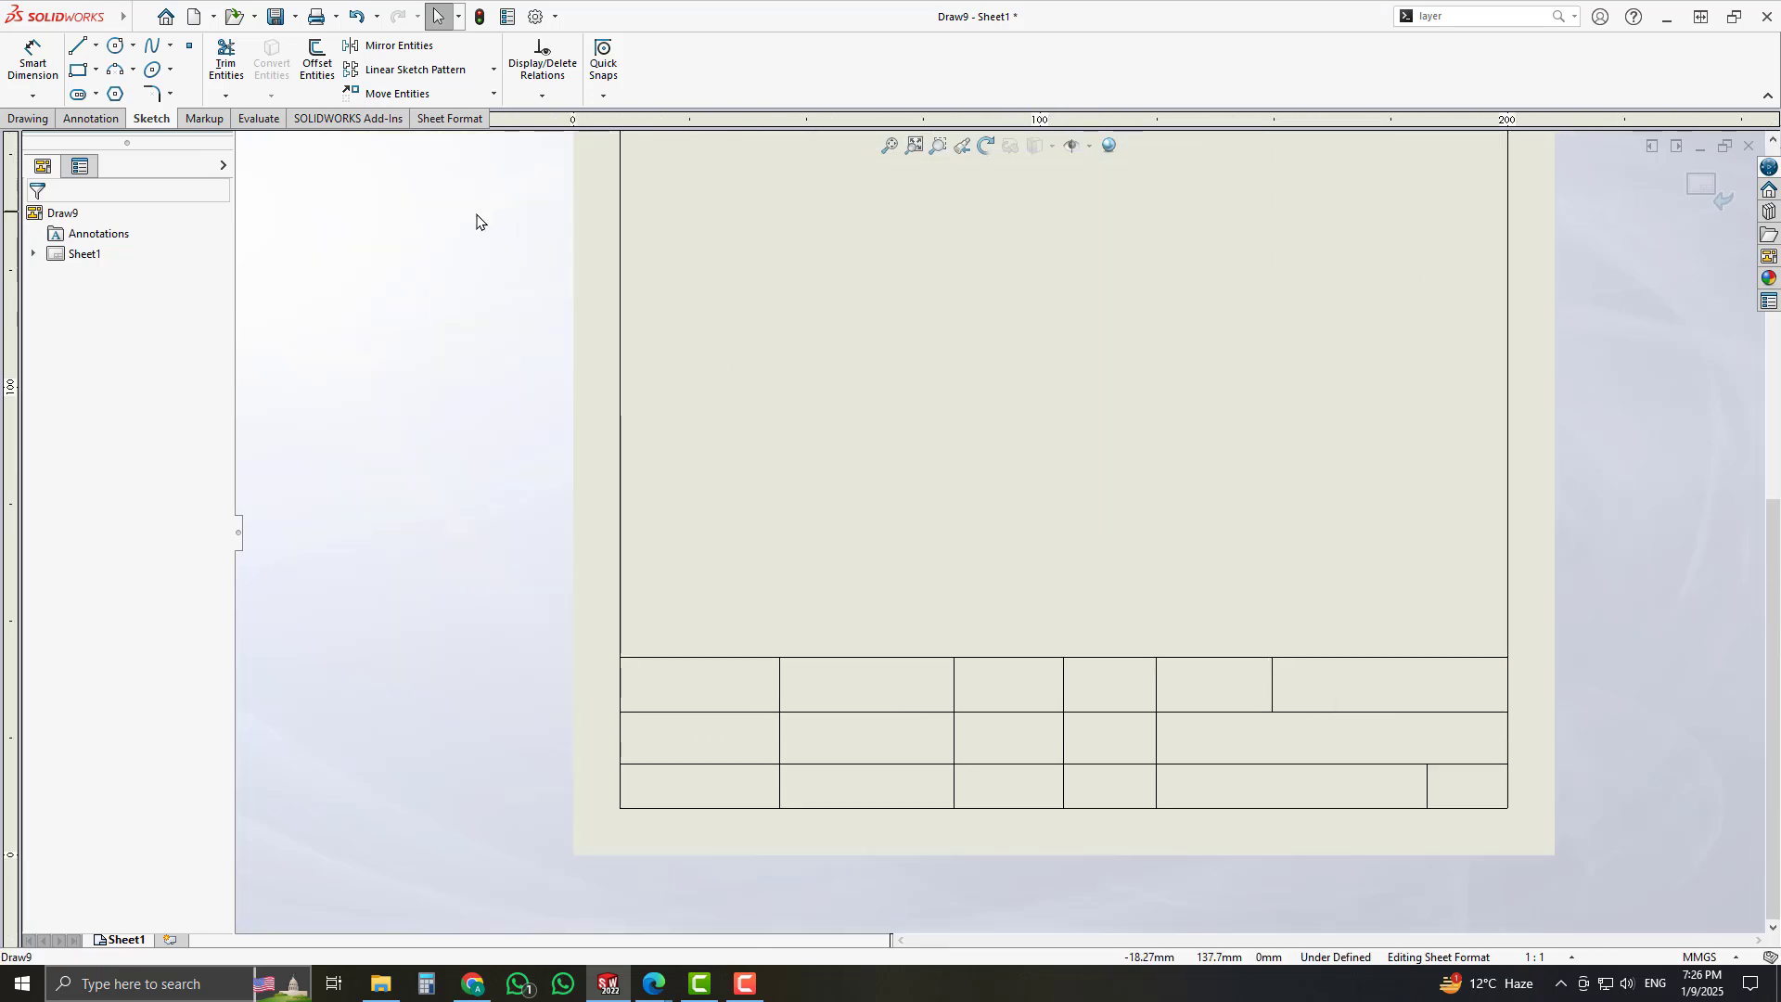
click(91, 118)
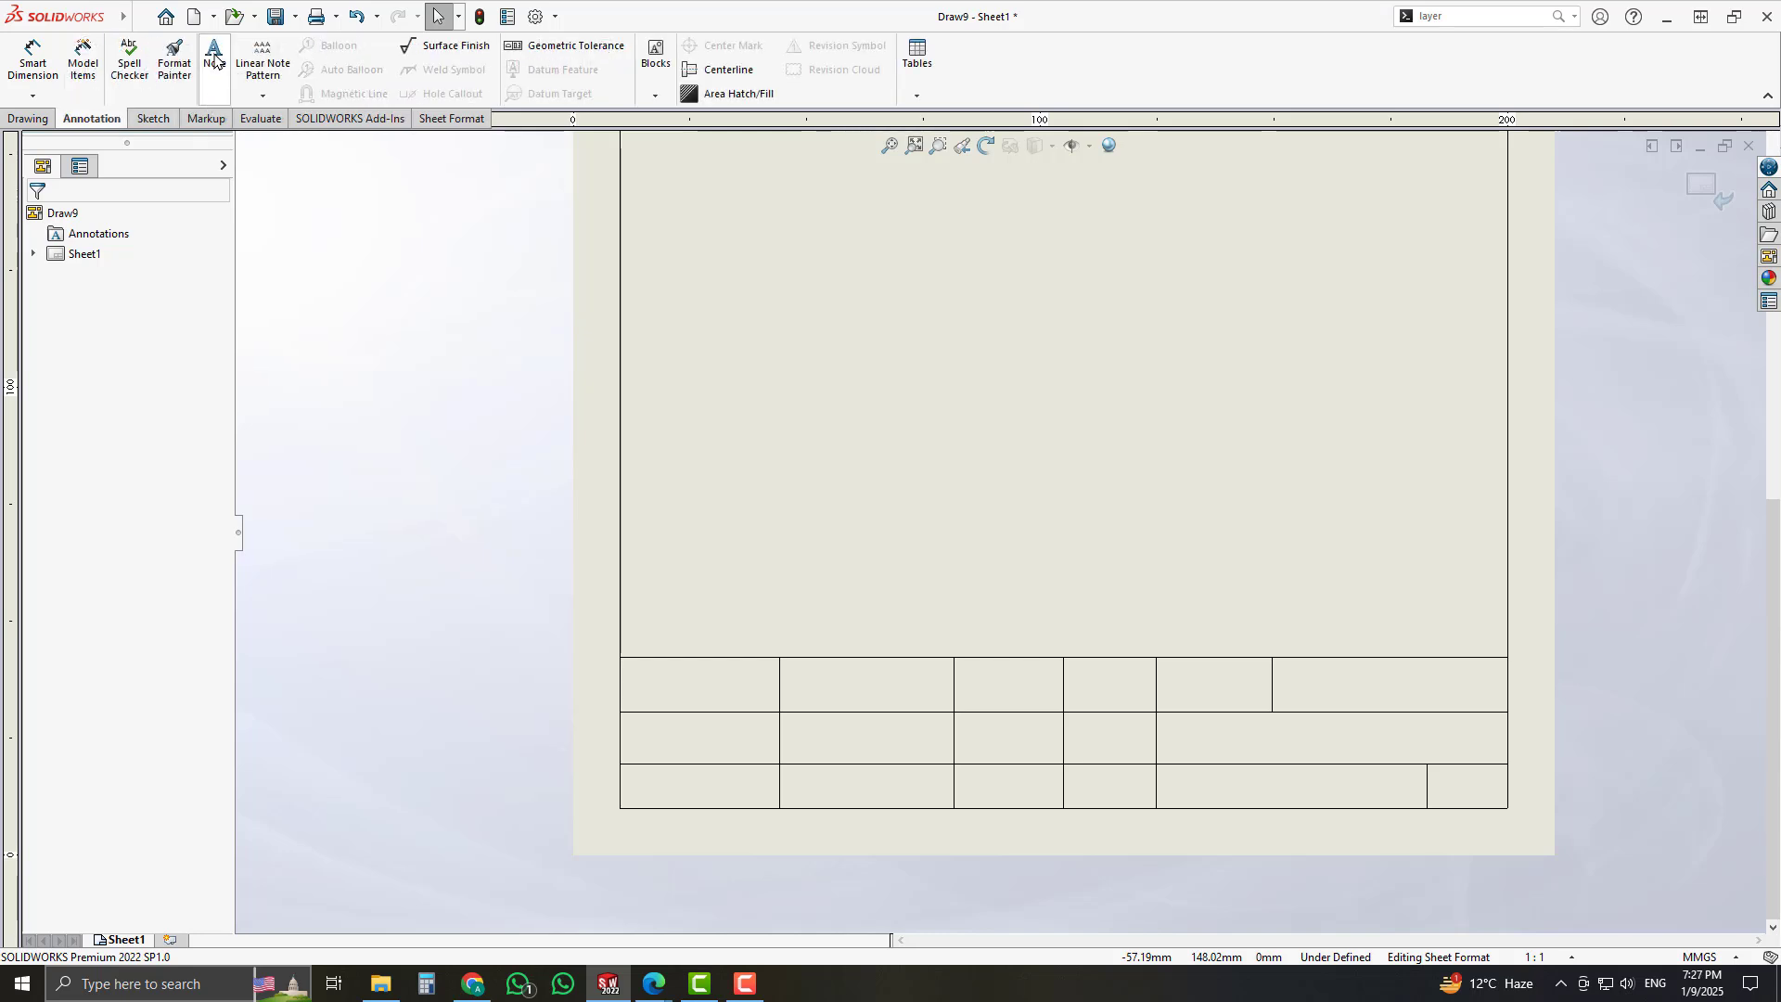
click(213, 61)
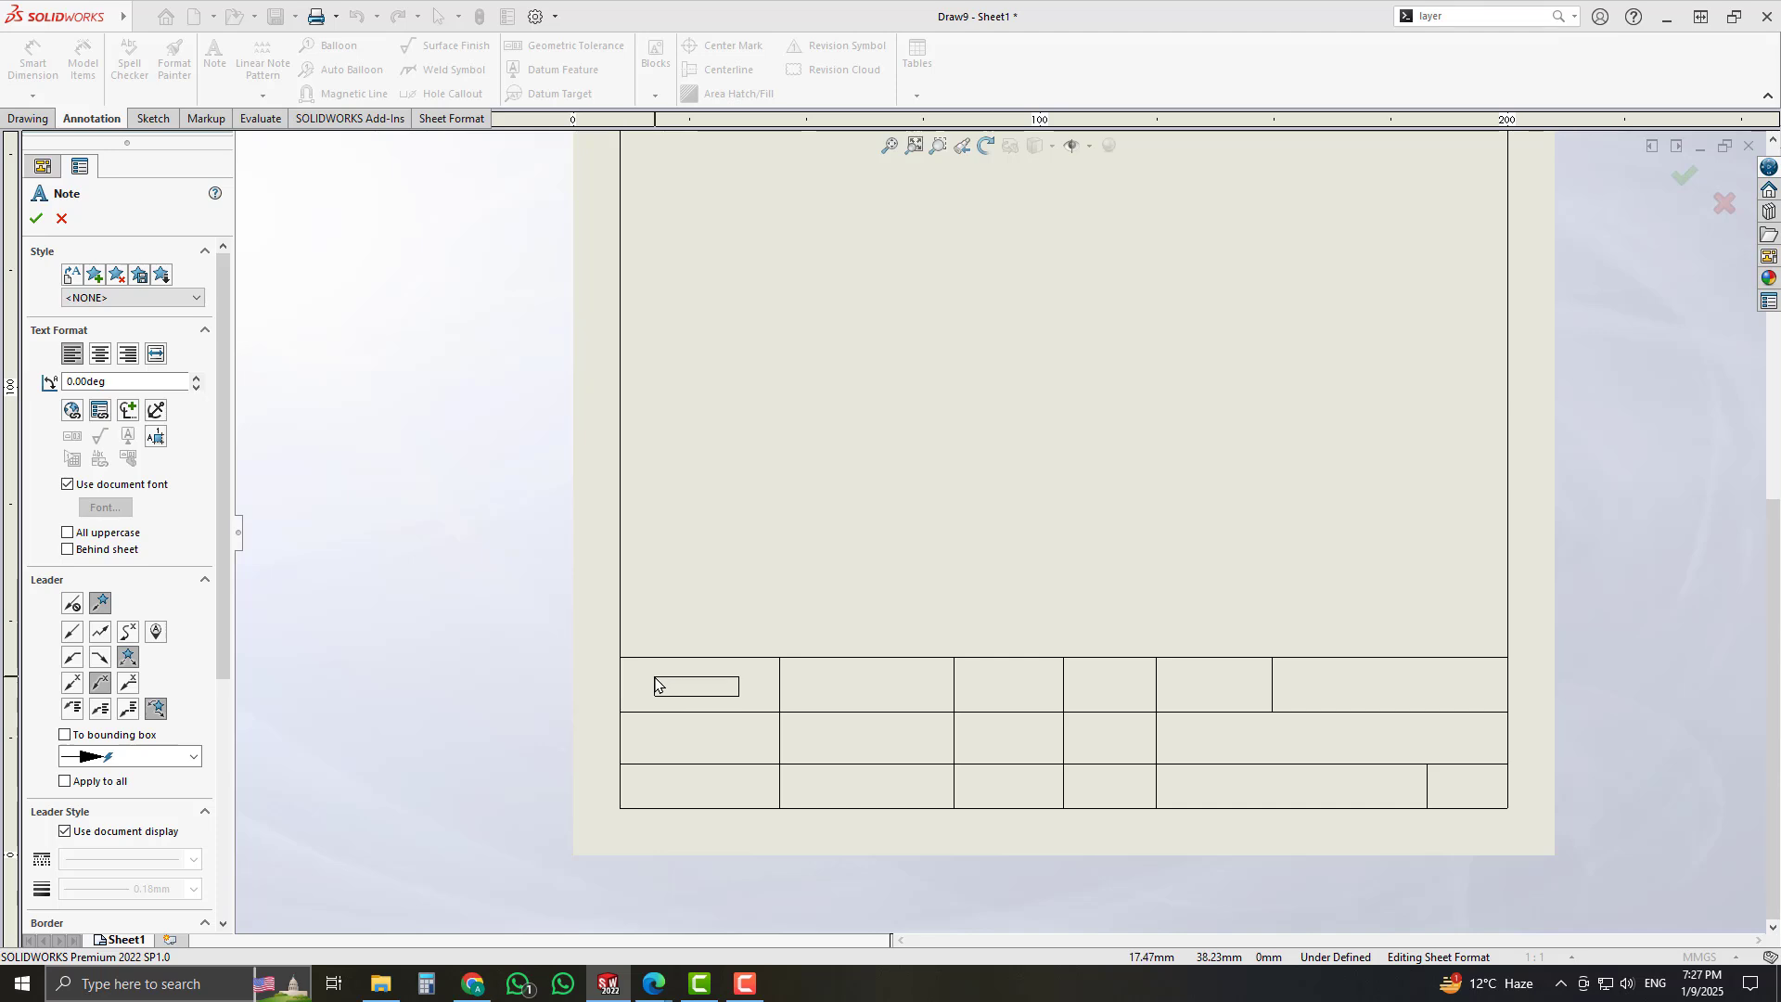
click(658, 687)
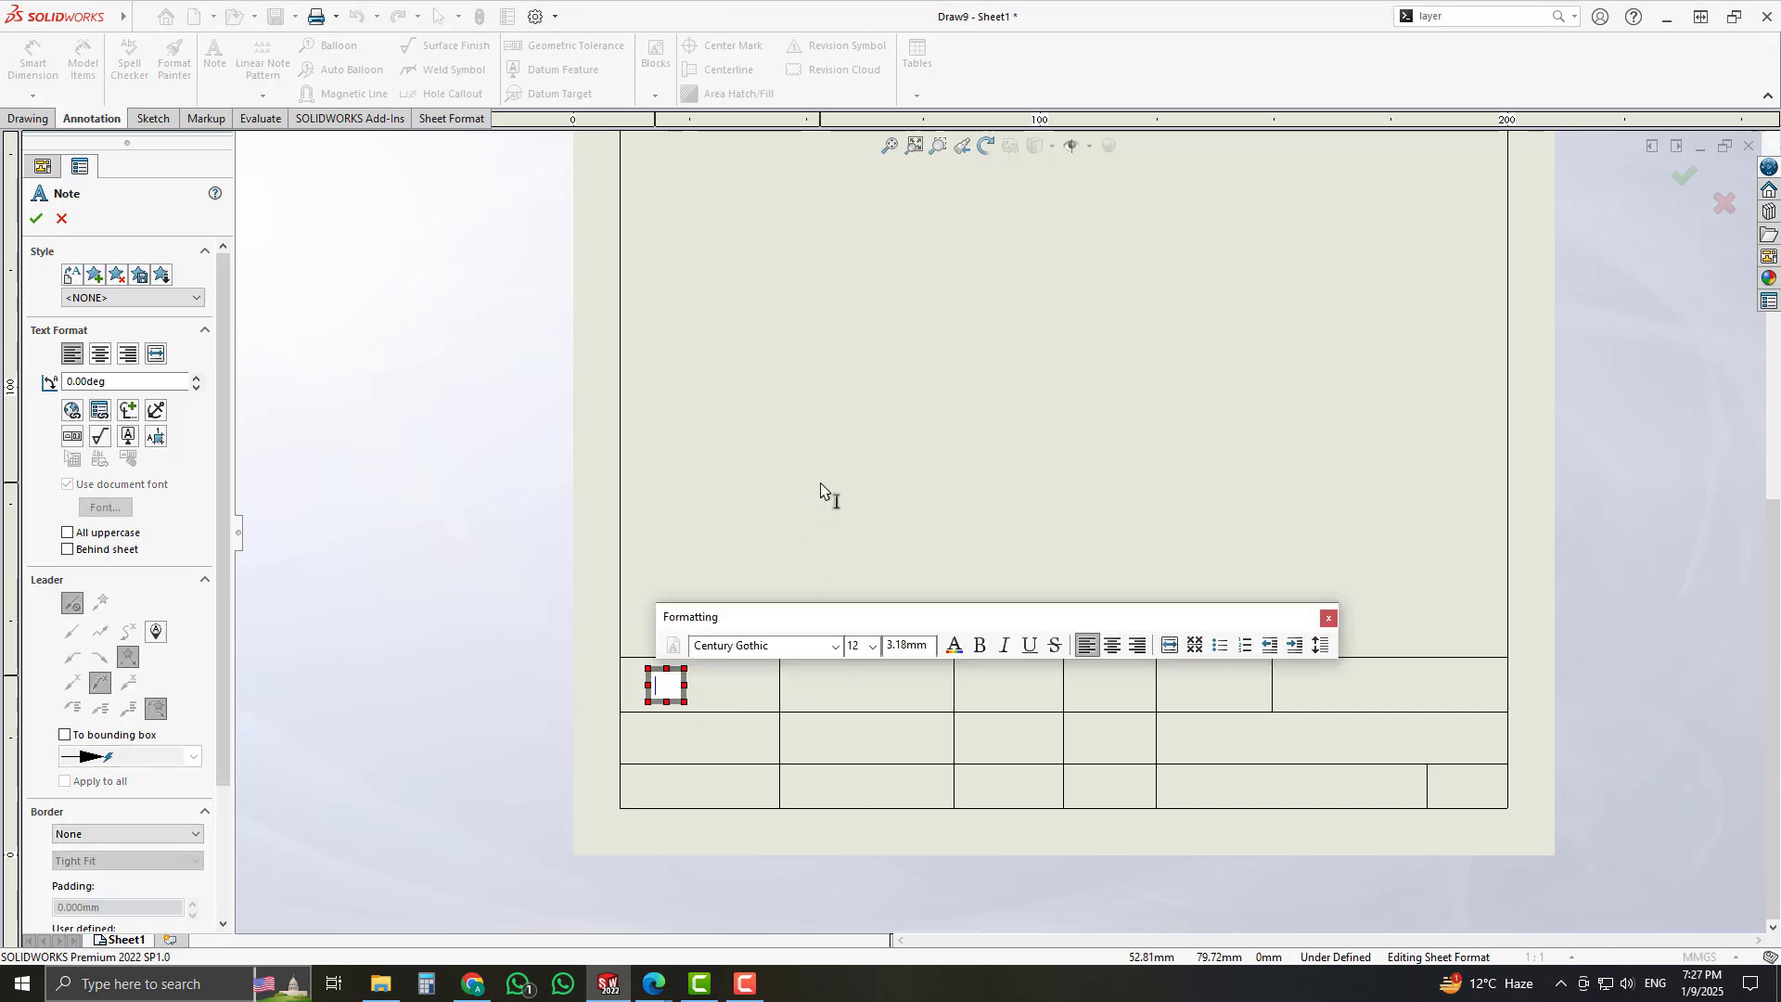
click(834, 650)
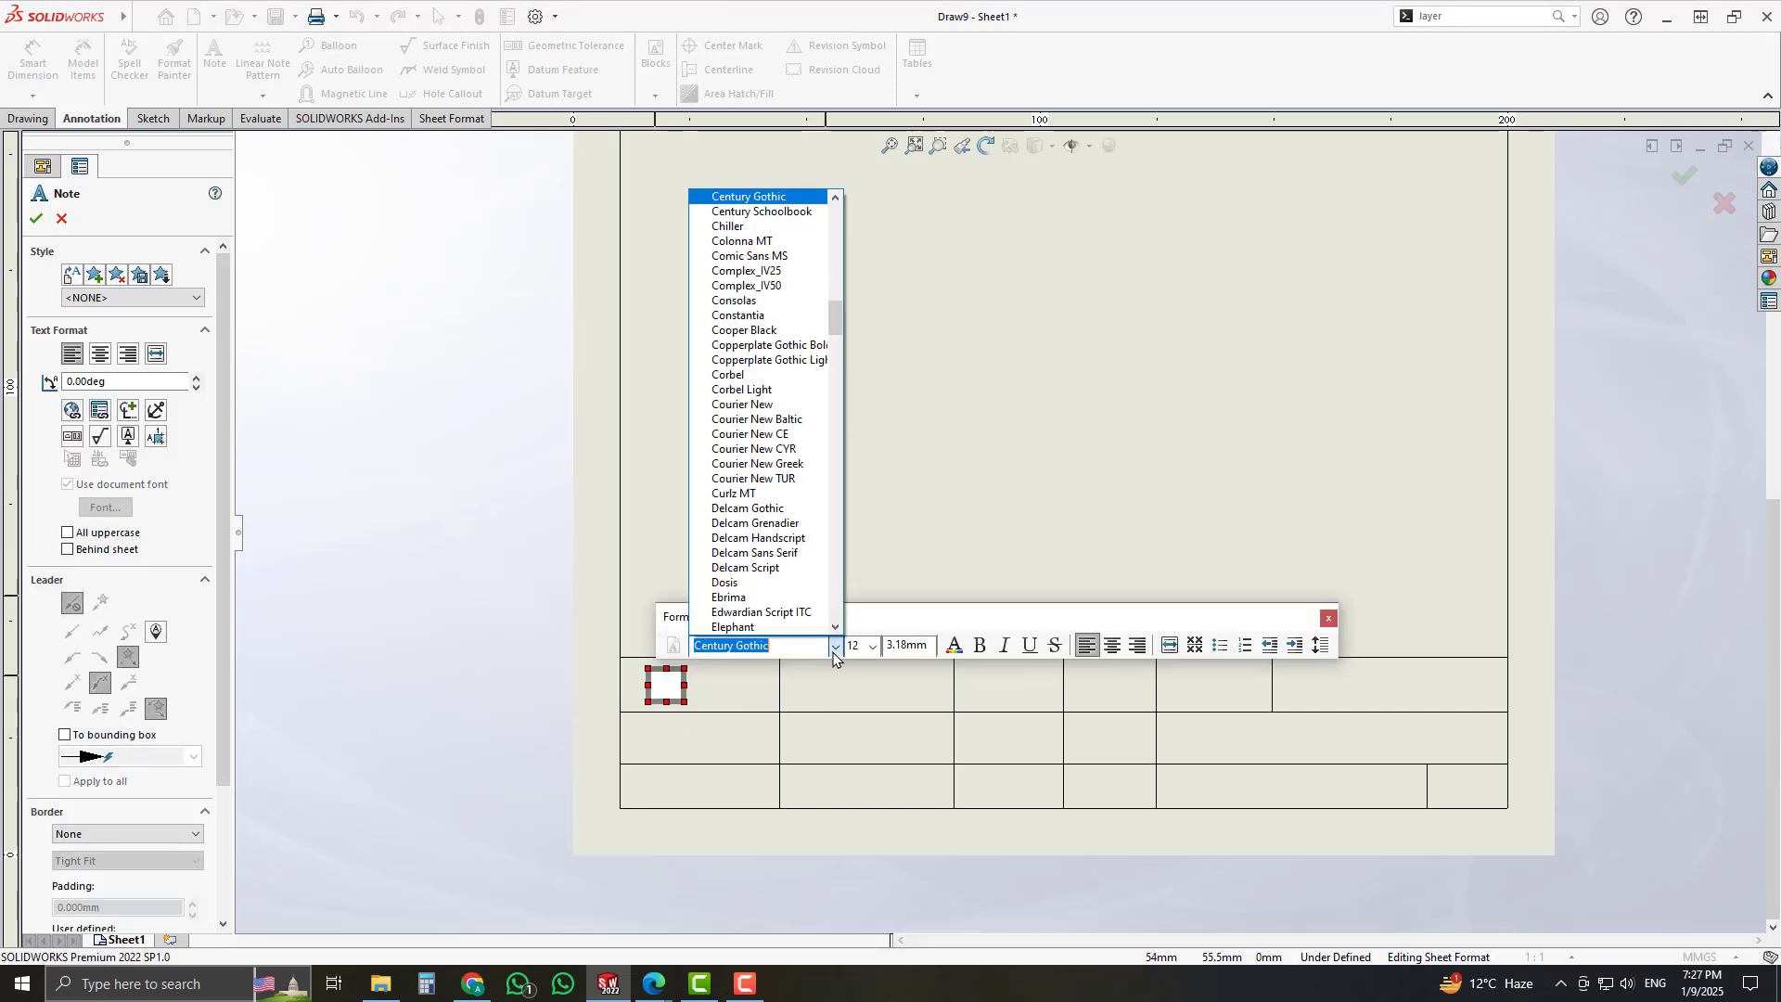
text(time)
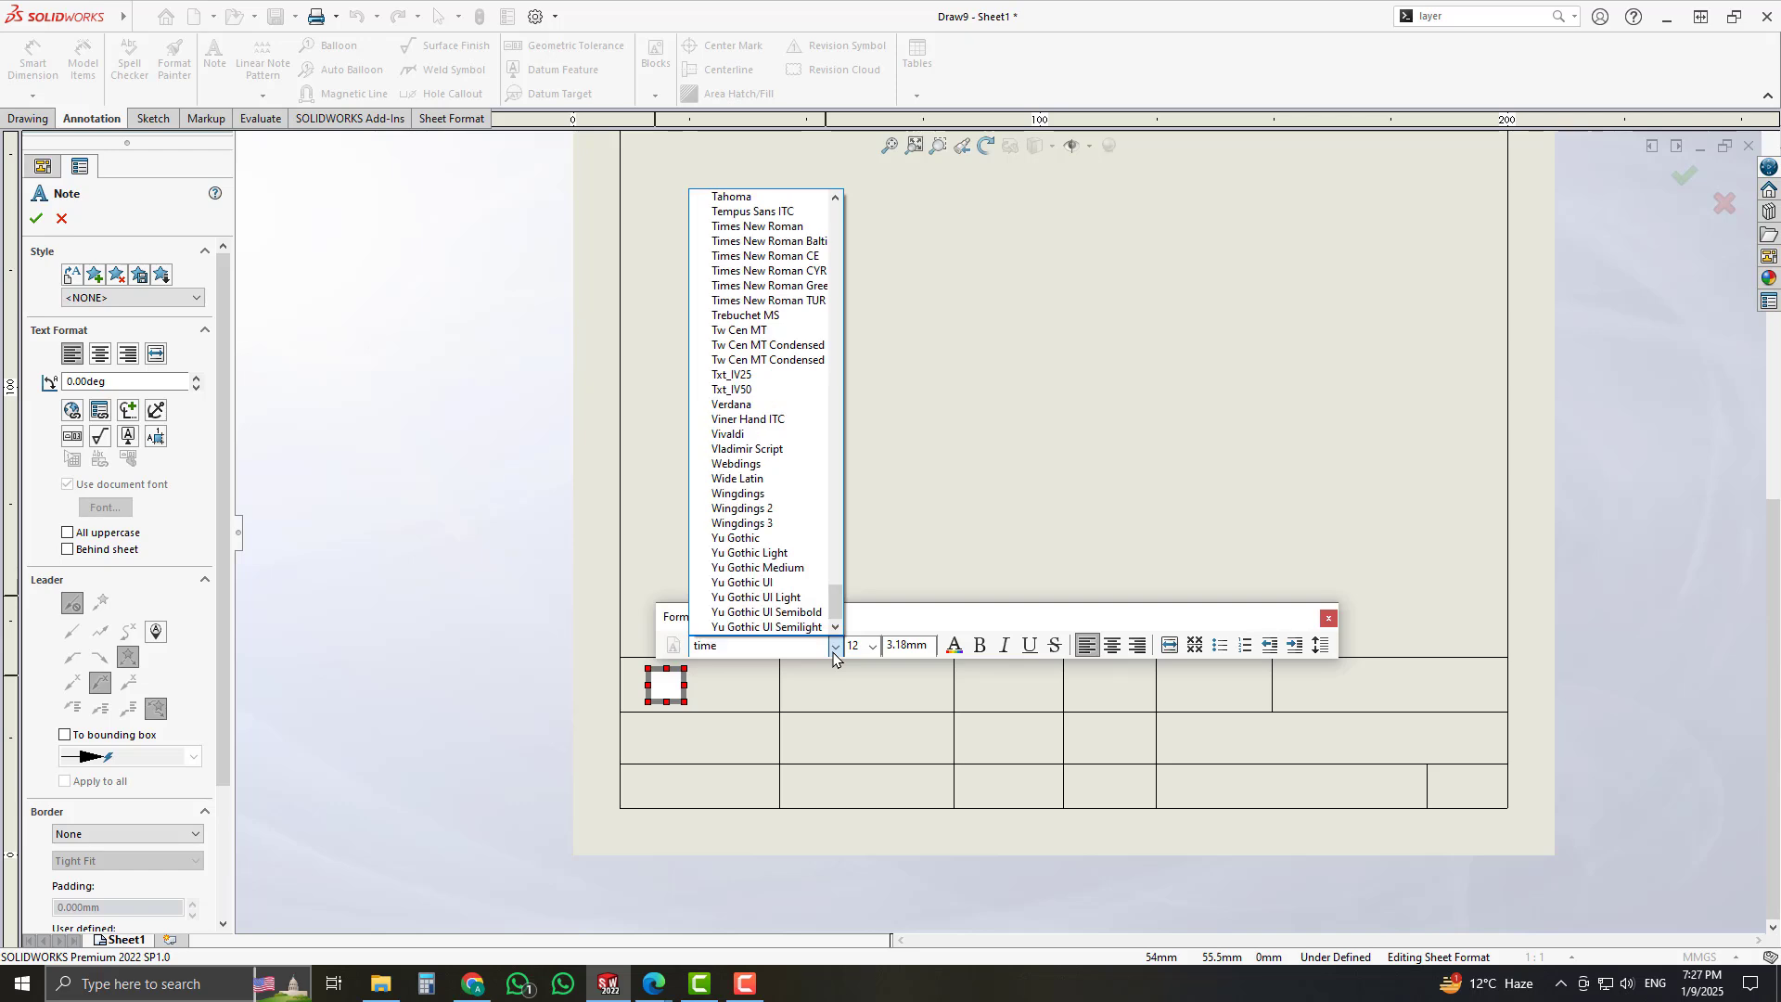
key(Down)
key(Up)
key(Down)
key(Return)
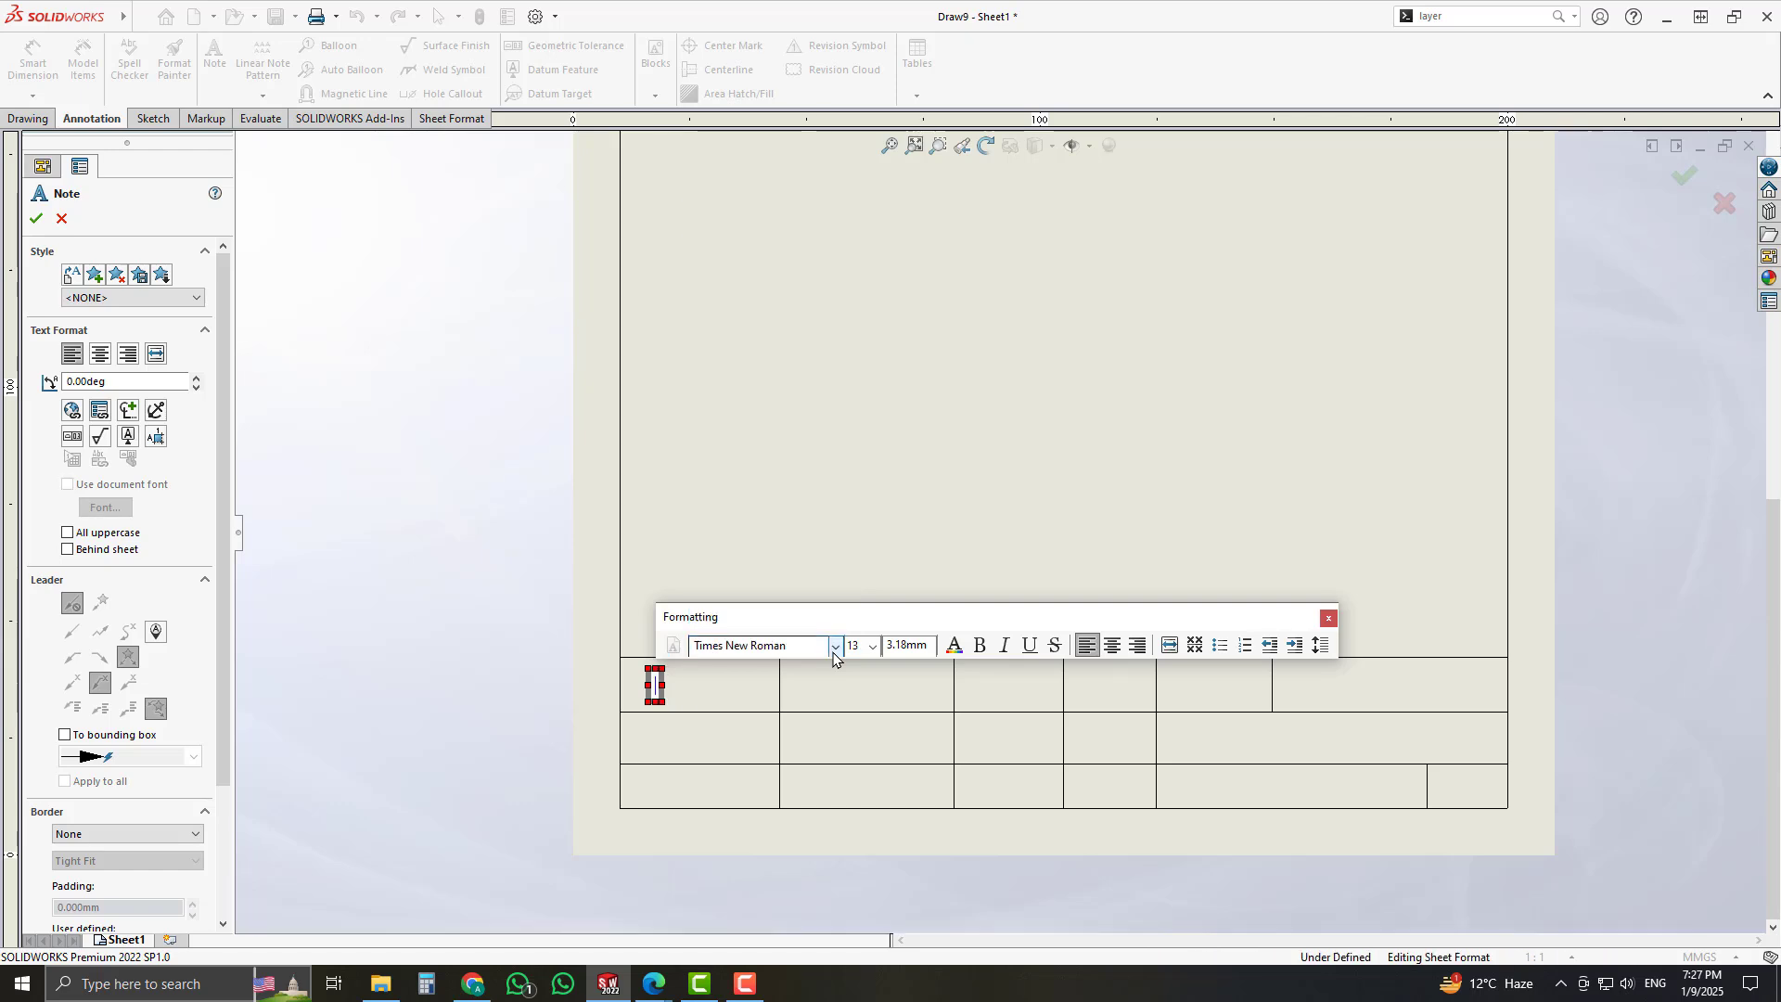
text(Name)
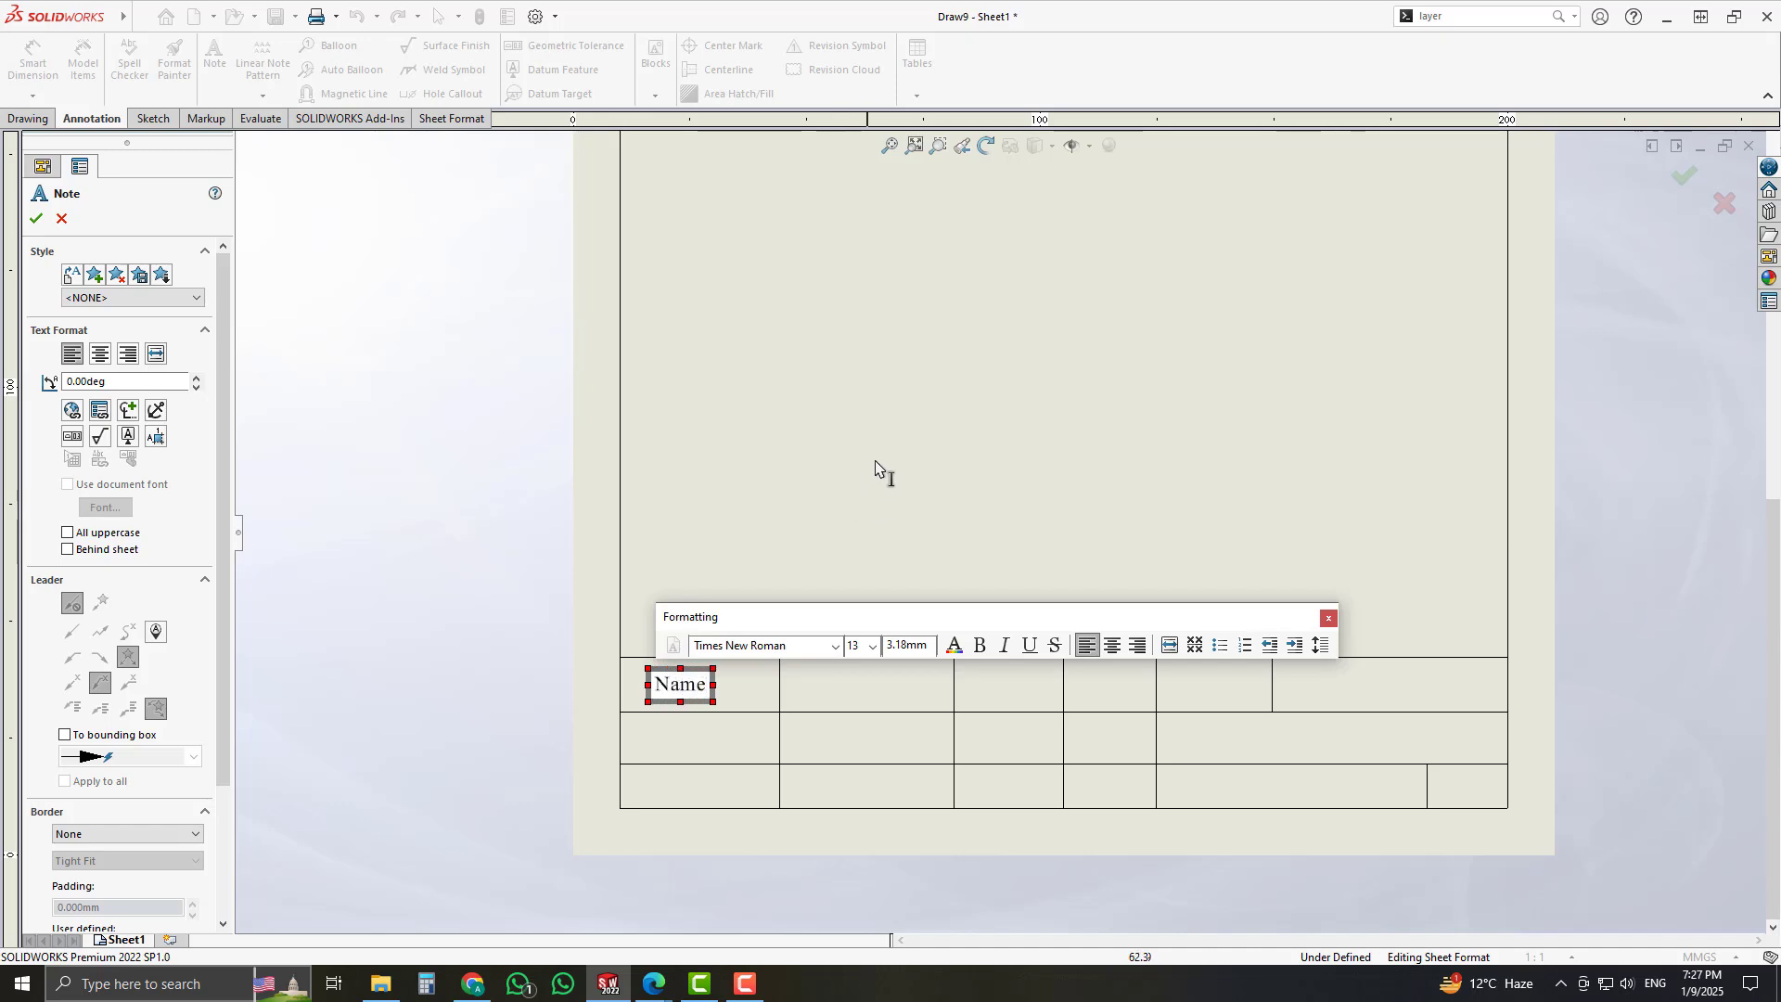
click(874, 469)
key(Escape)
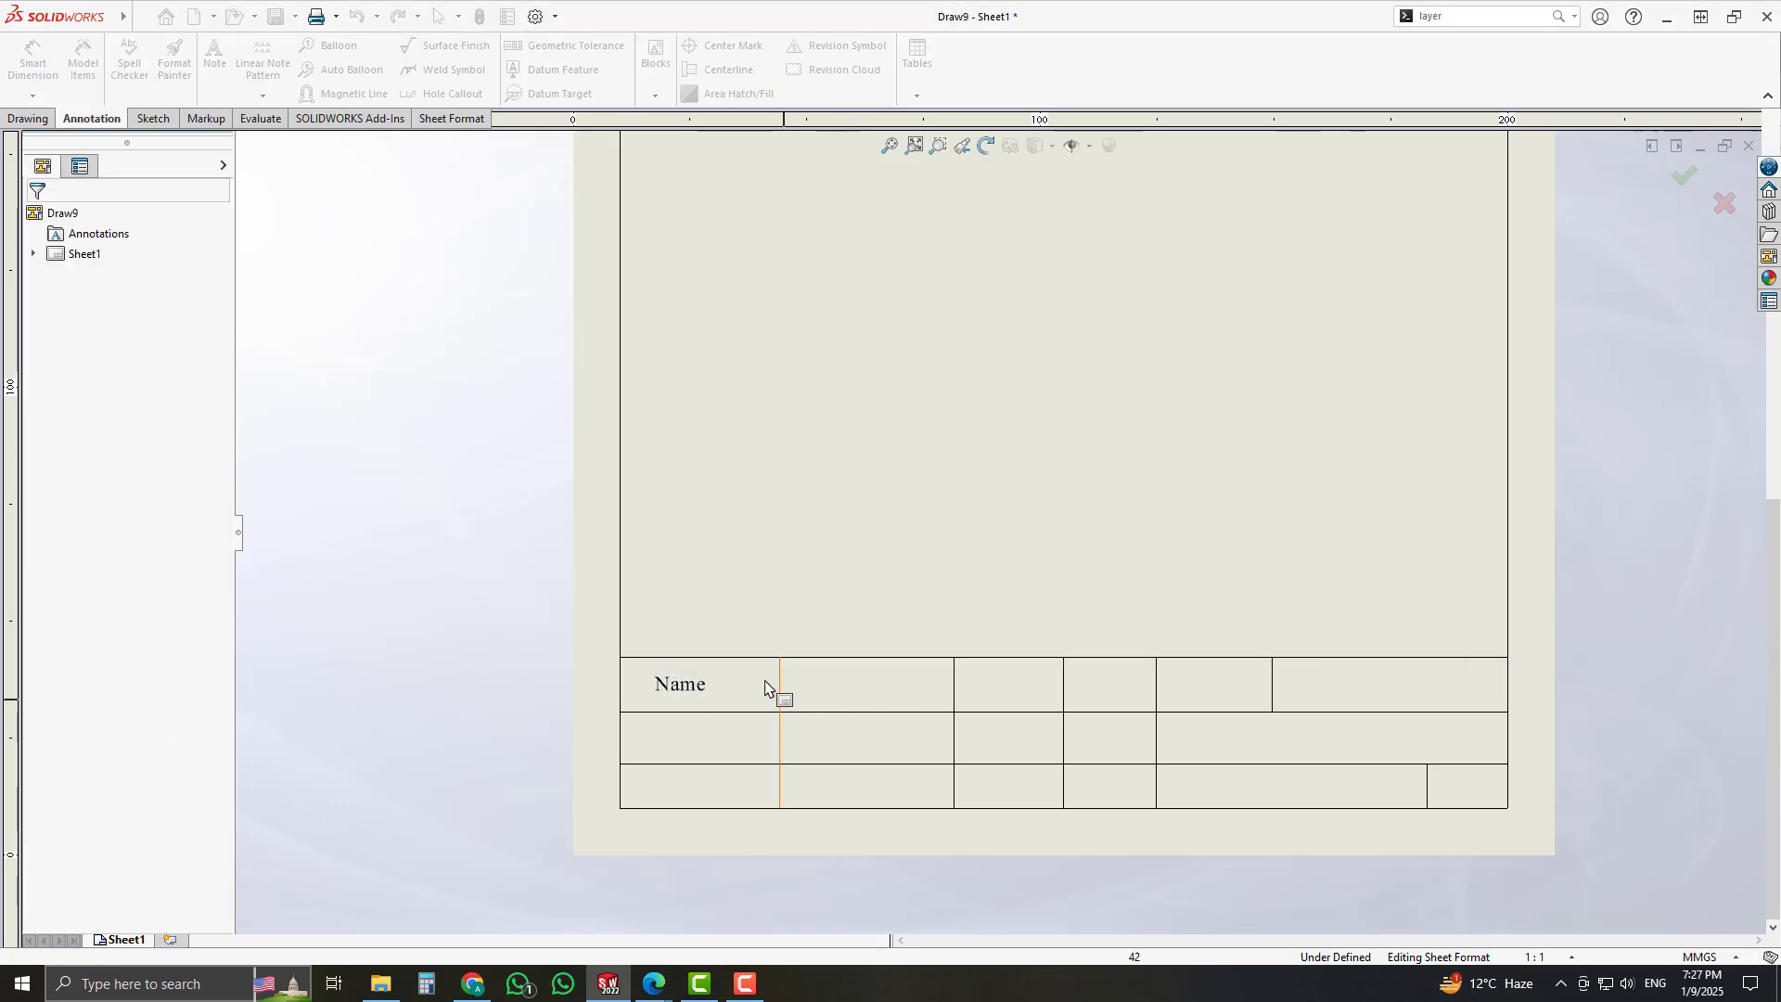
- Set the "Name" note's font size to 14 and move it closer to the left edge of its cell
click(696, 698)
double_click(695, 699)
key(ctrl+c)
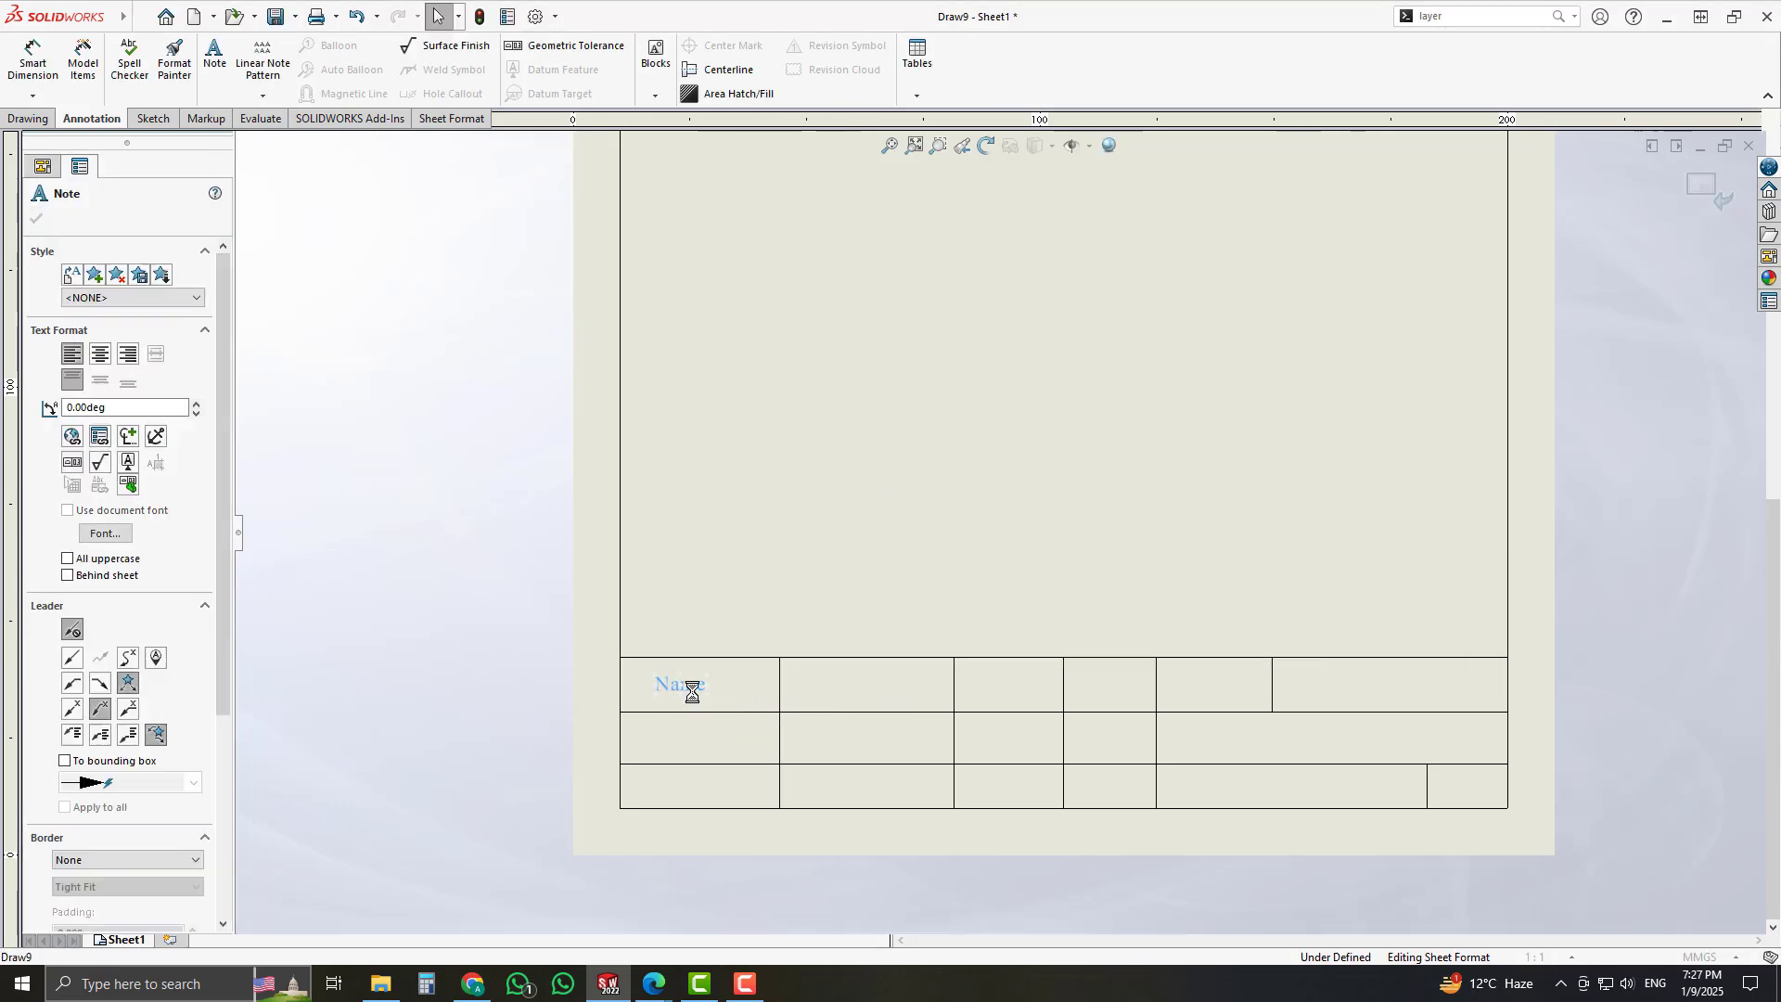
click(870, 648)
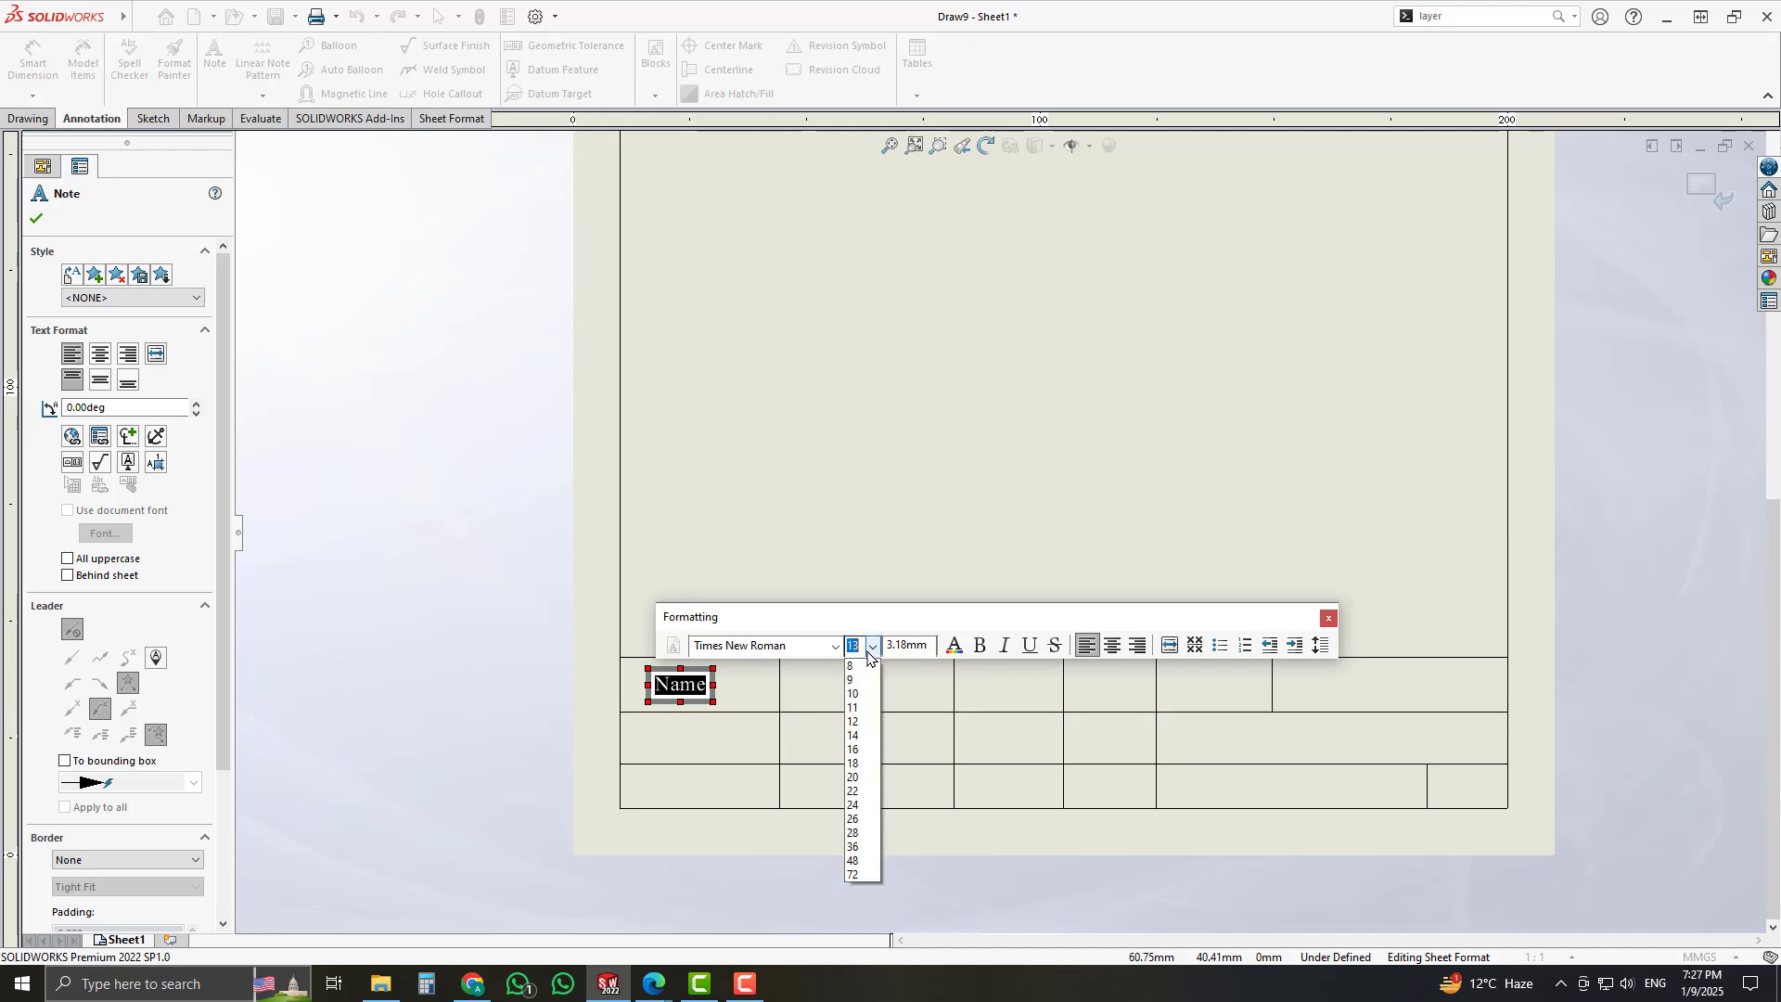
click(864, 740)
click(823, 560)
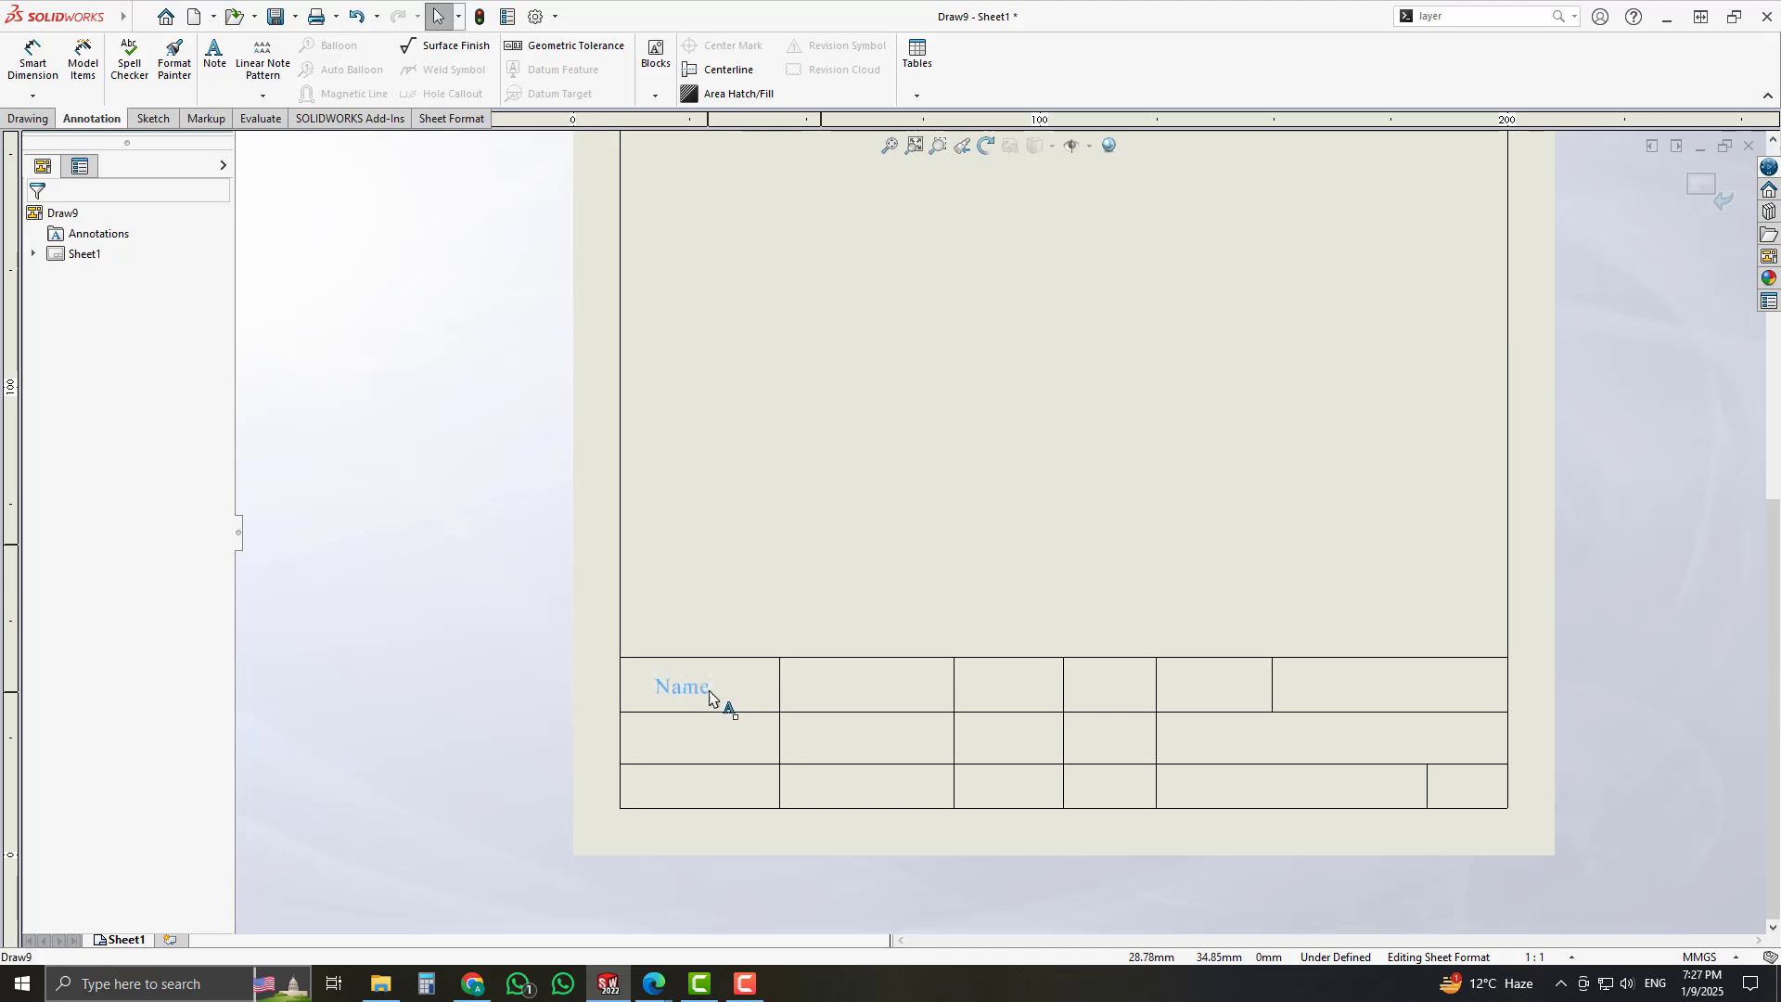
drag(709, 699, 717, 696)
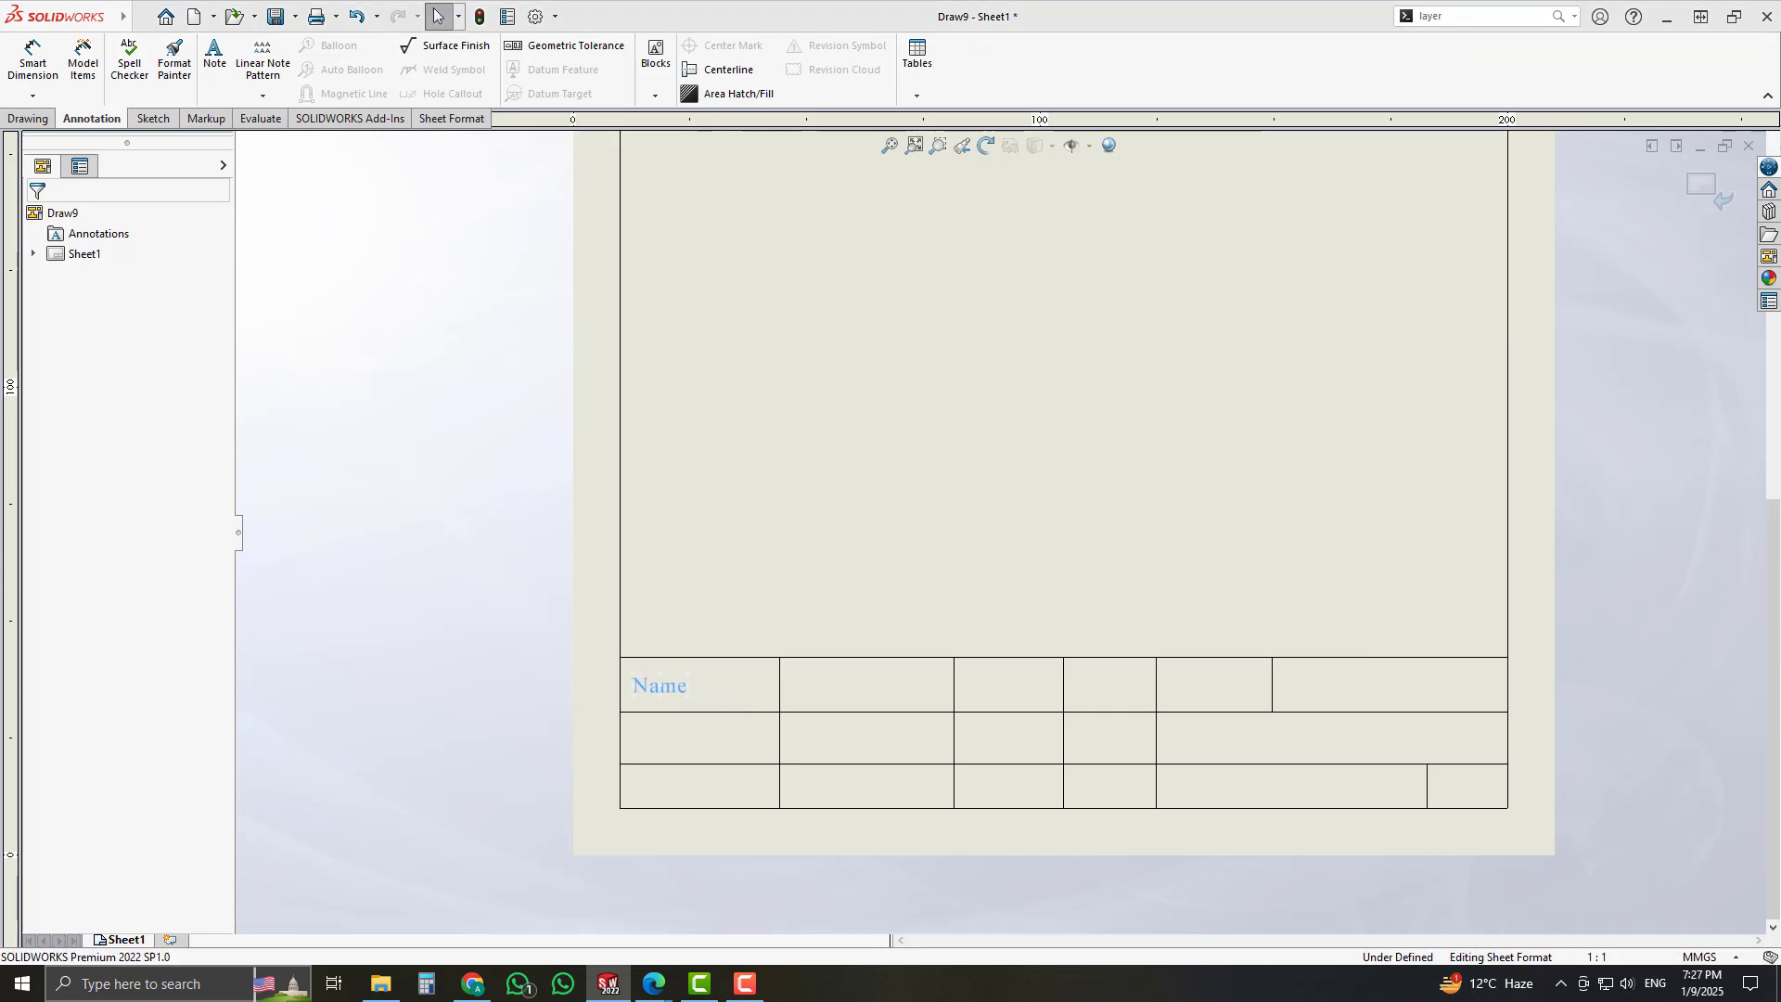
click(737, 640)
- Copy the "Name" note and paste it into the middle and bottom cells of the title block's first column
click(685, 696)
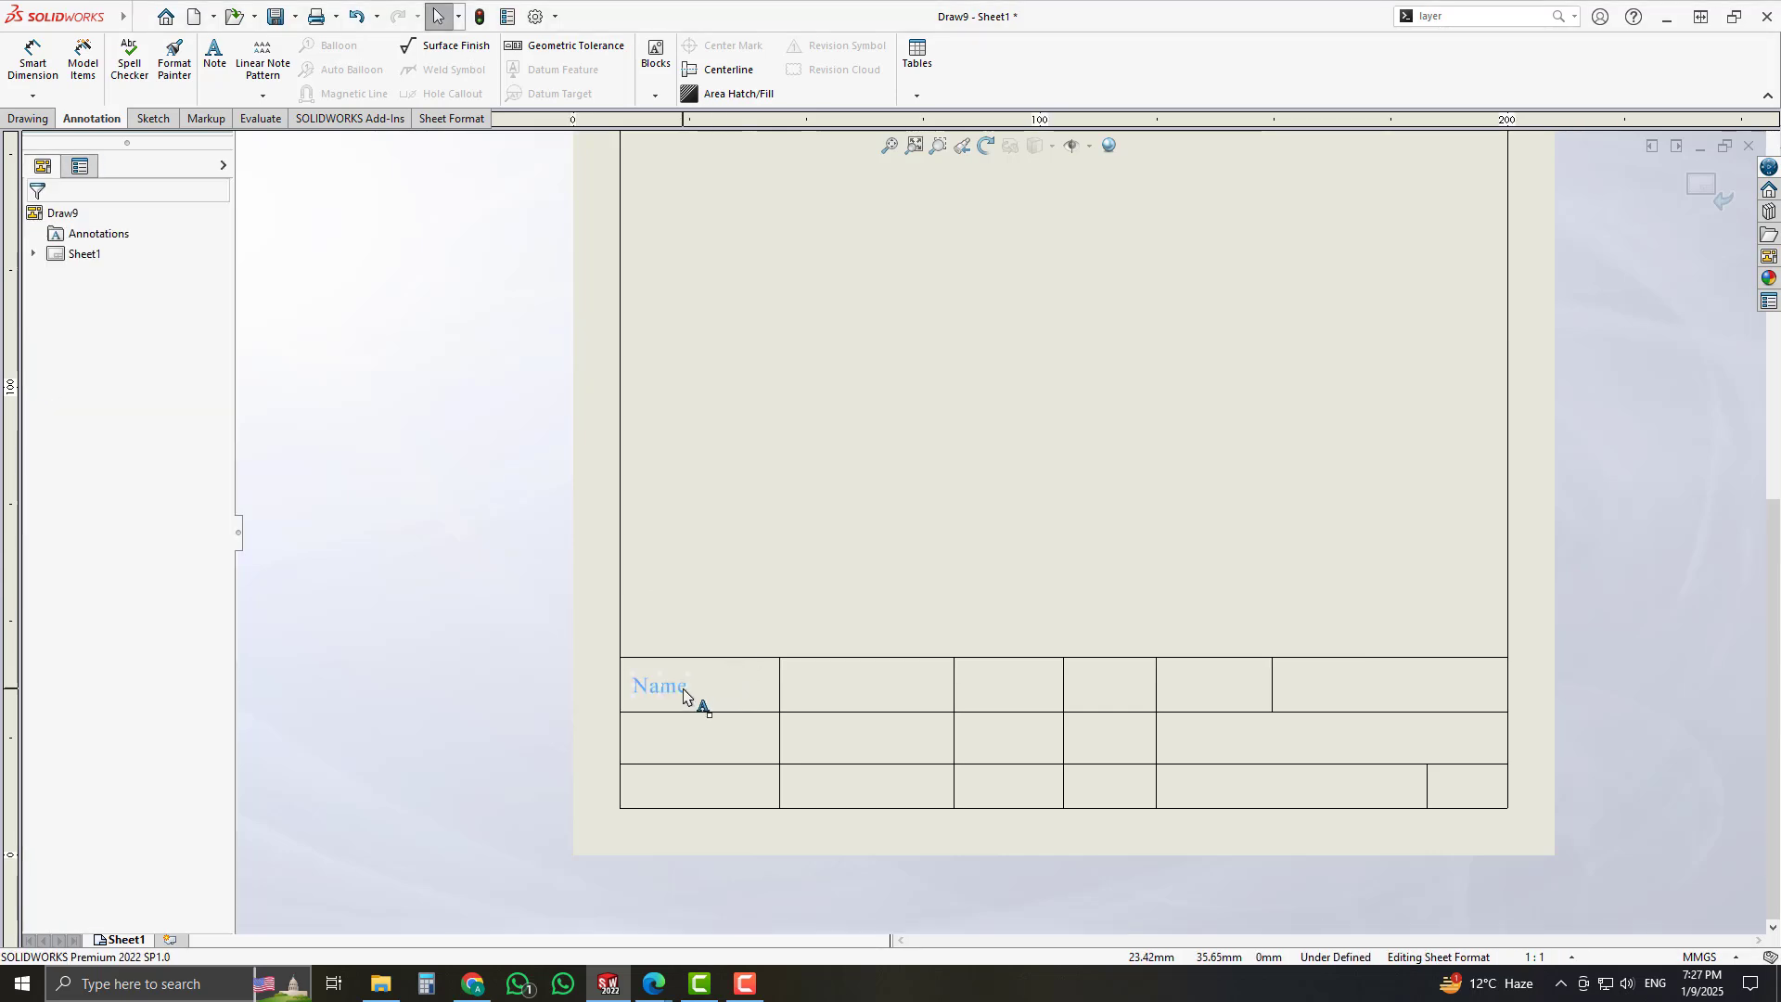
click(644, 742)
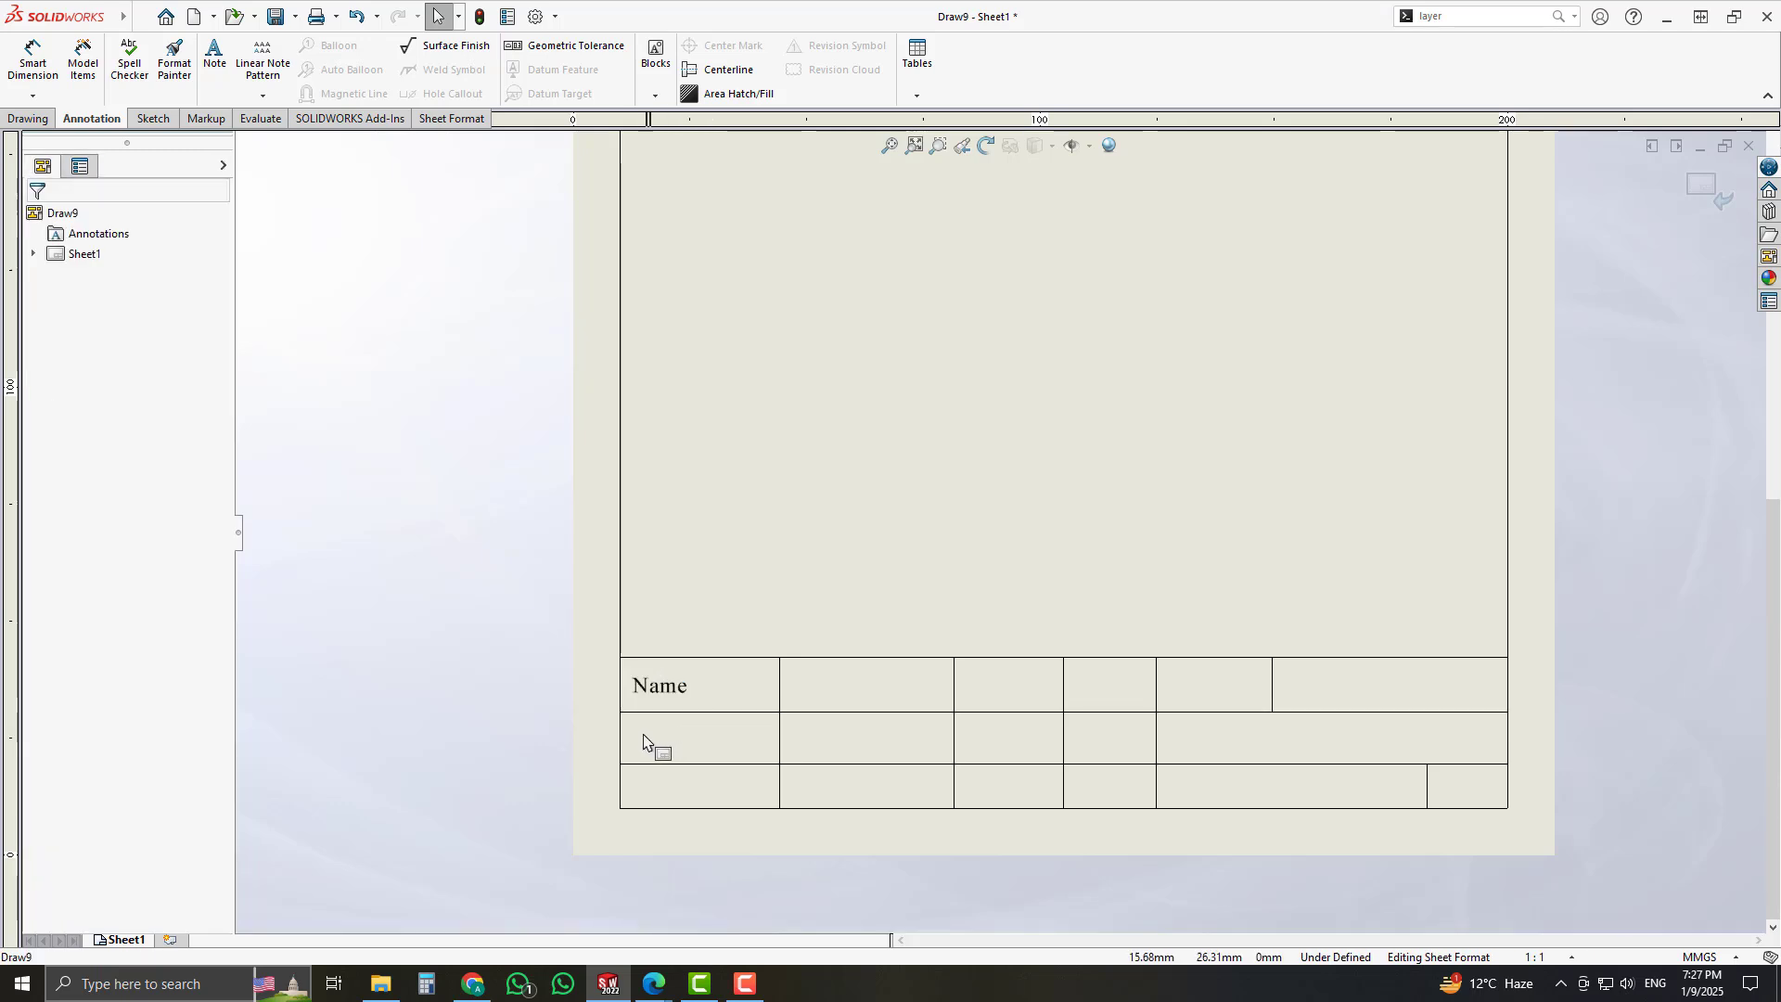
key(ctrl+v)
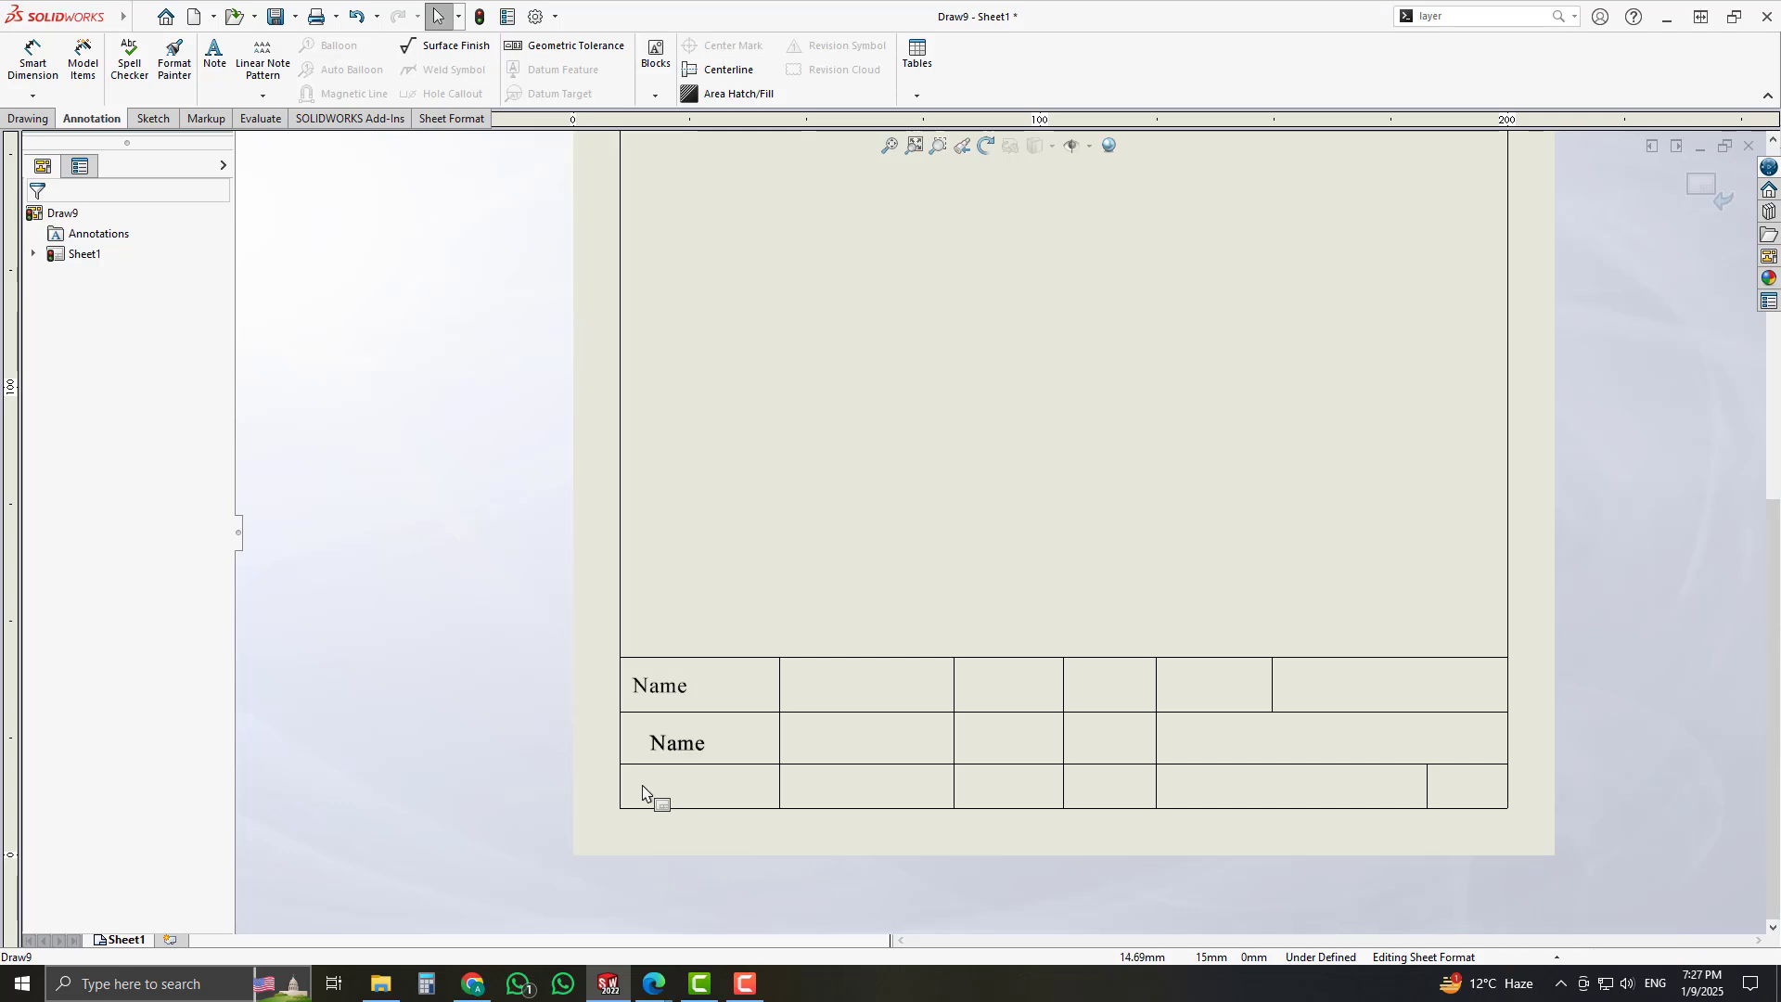
key(ctrl+v)
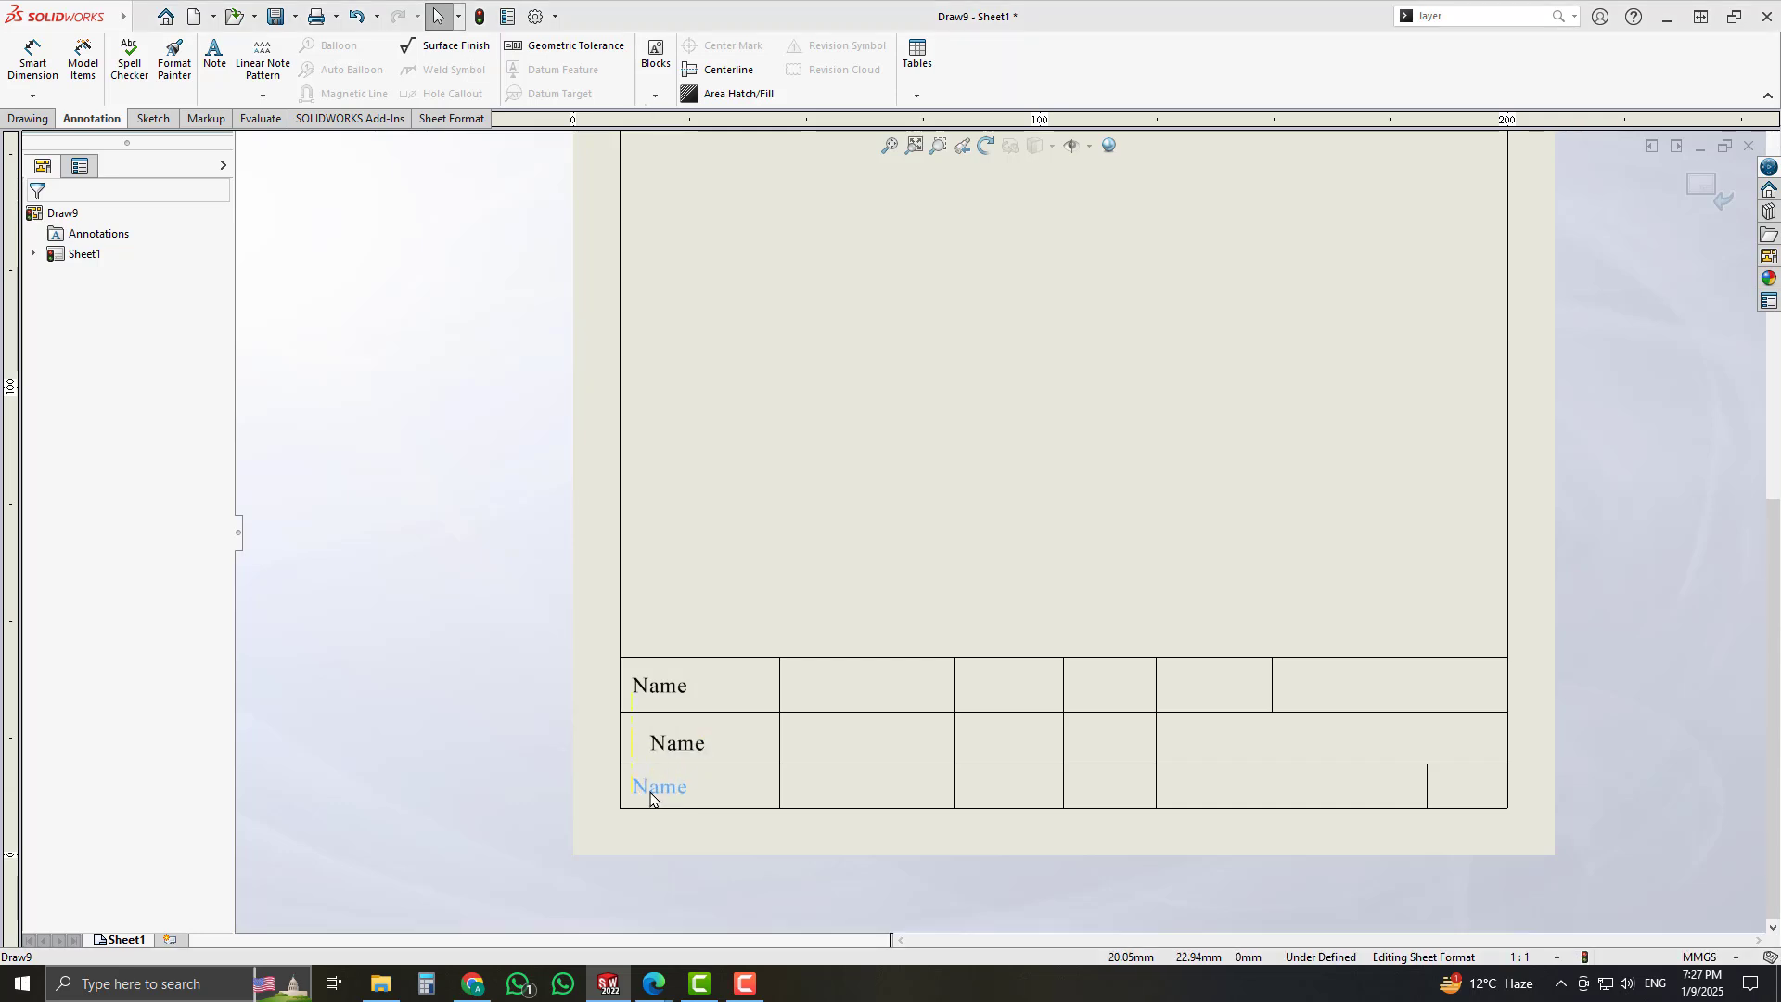
- Paste copies of the "Name" note into all three cells of the title block's second and third columns
click(827, 694)
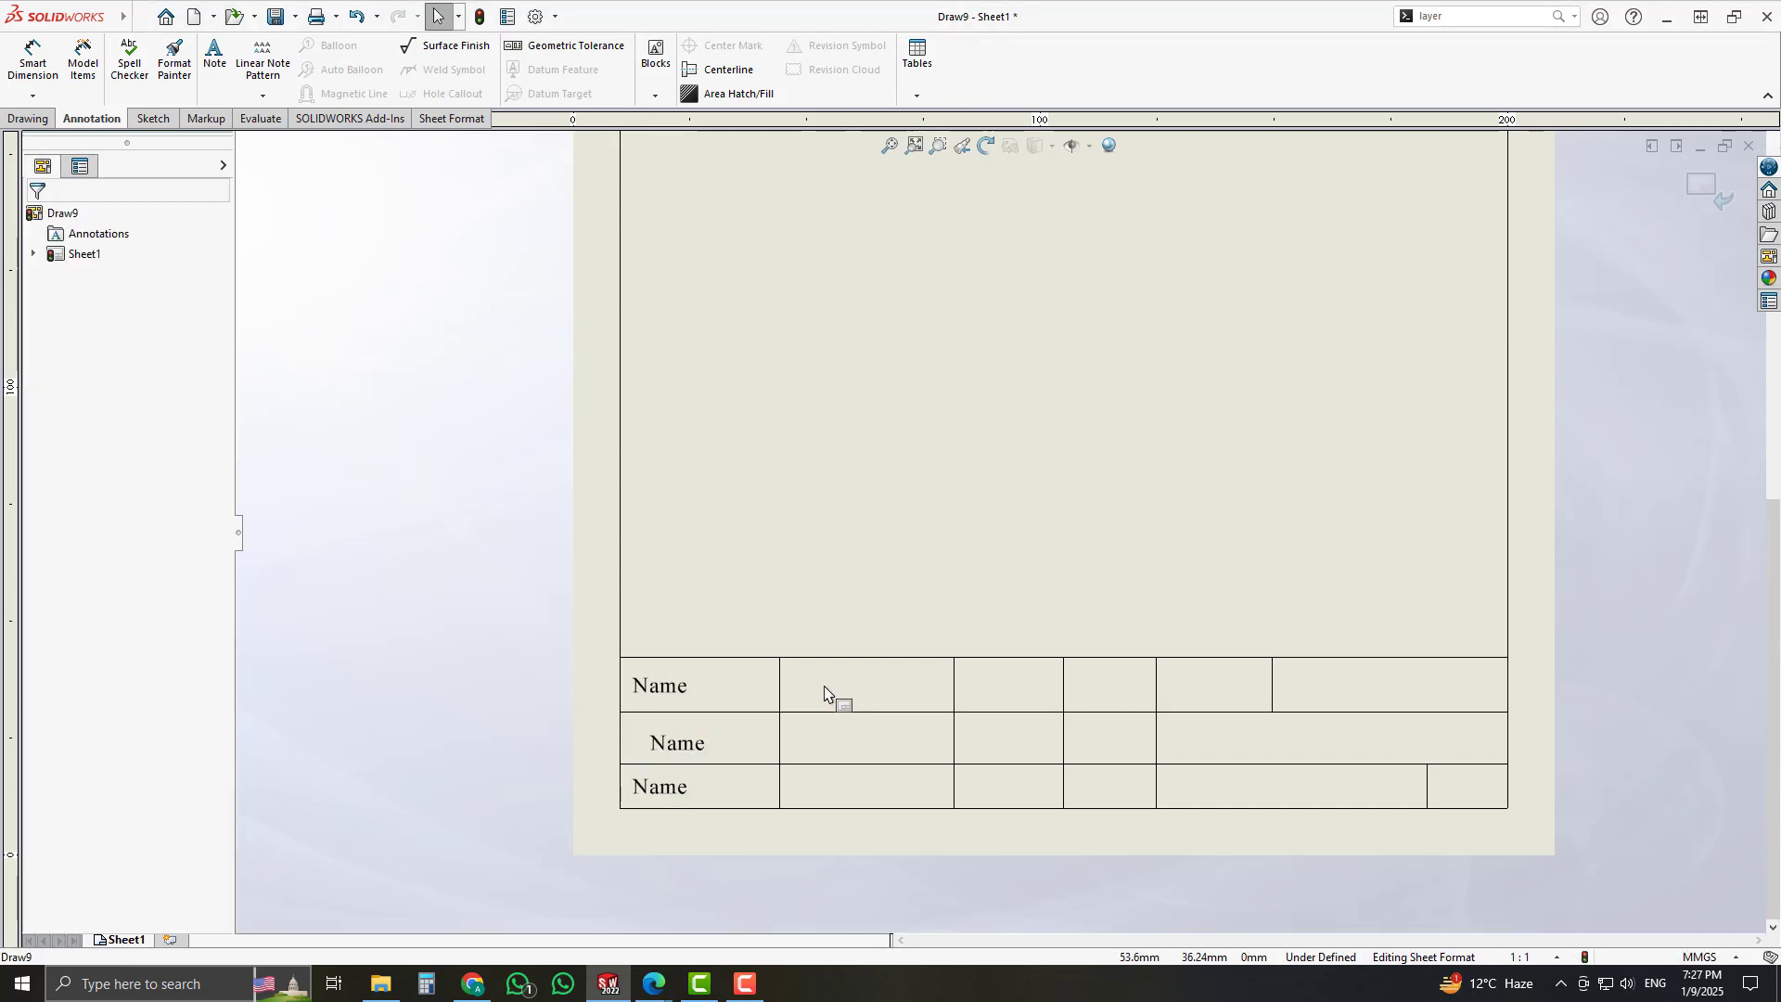
key(ctrl+v)
key(ctrl+v)
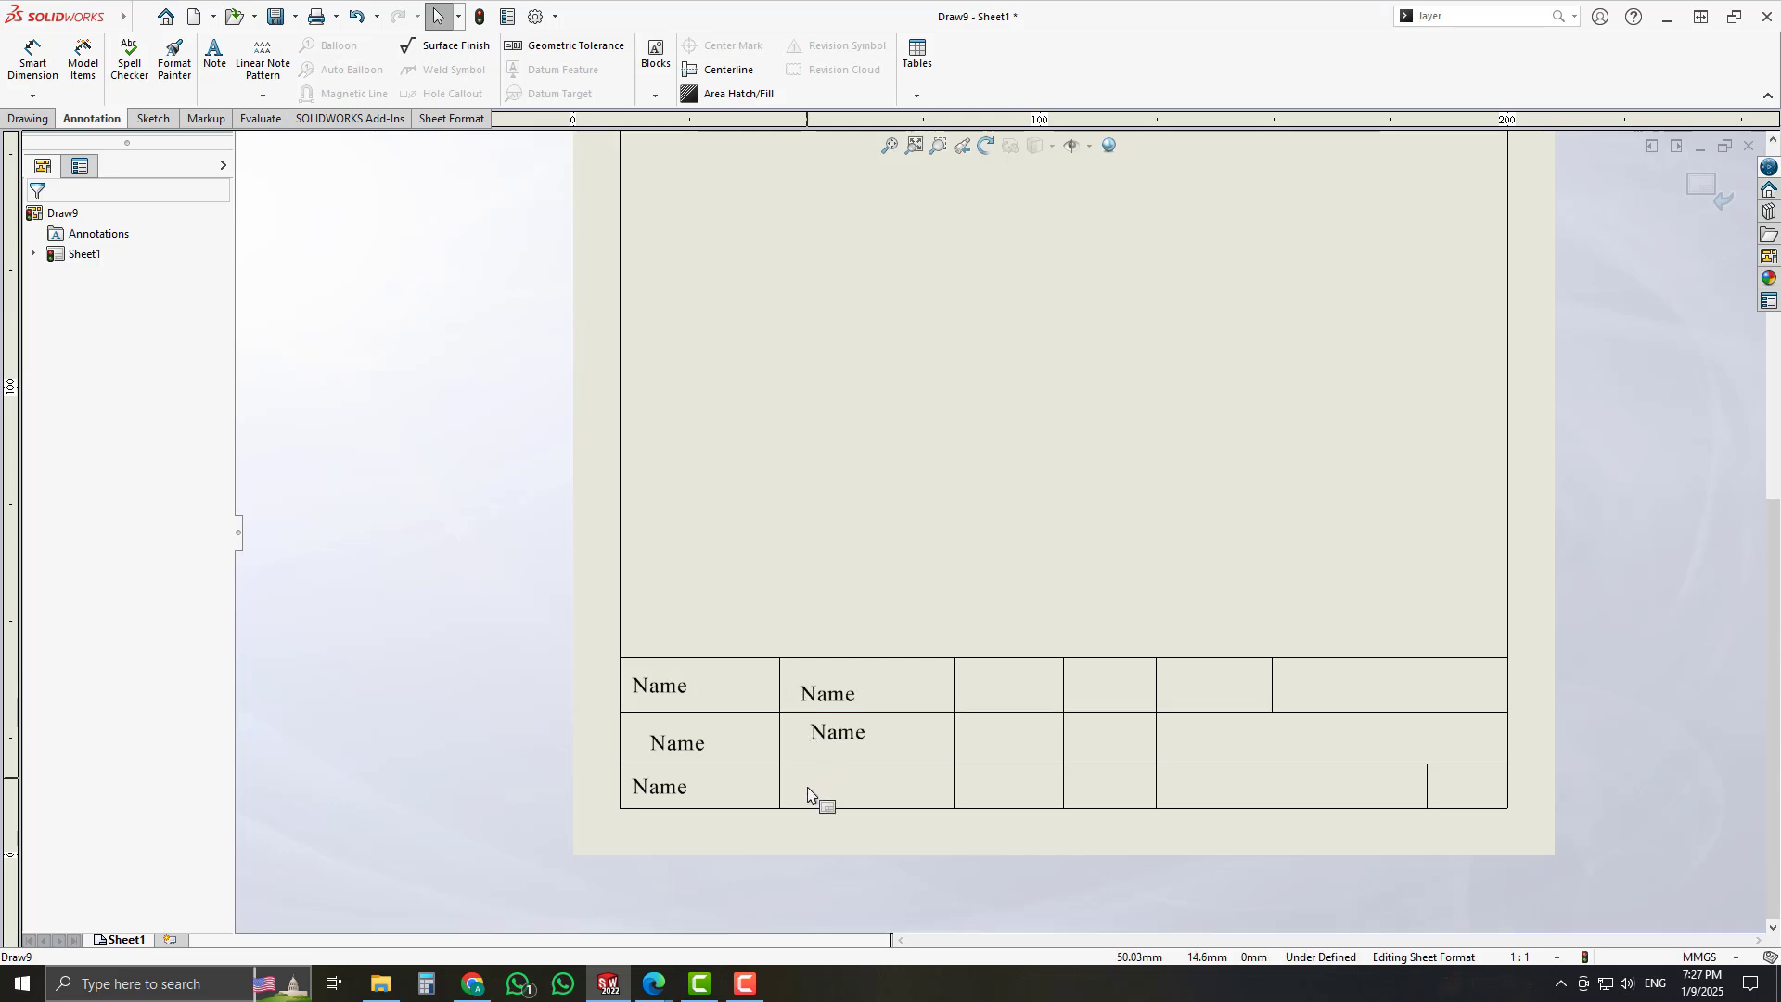
key(ctrl+v)
key(ctrl+v)
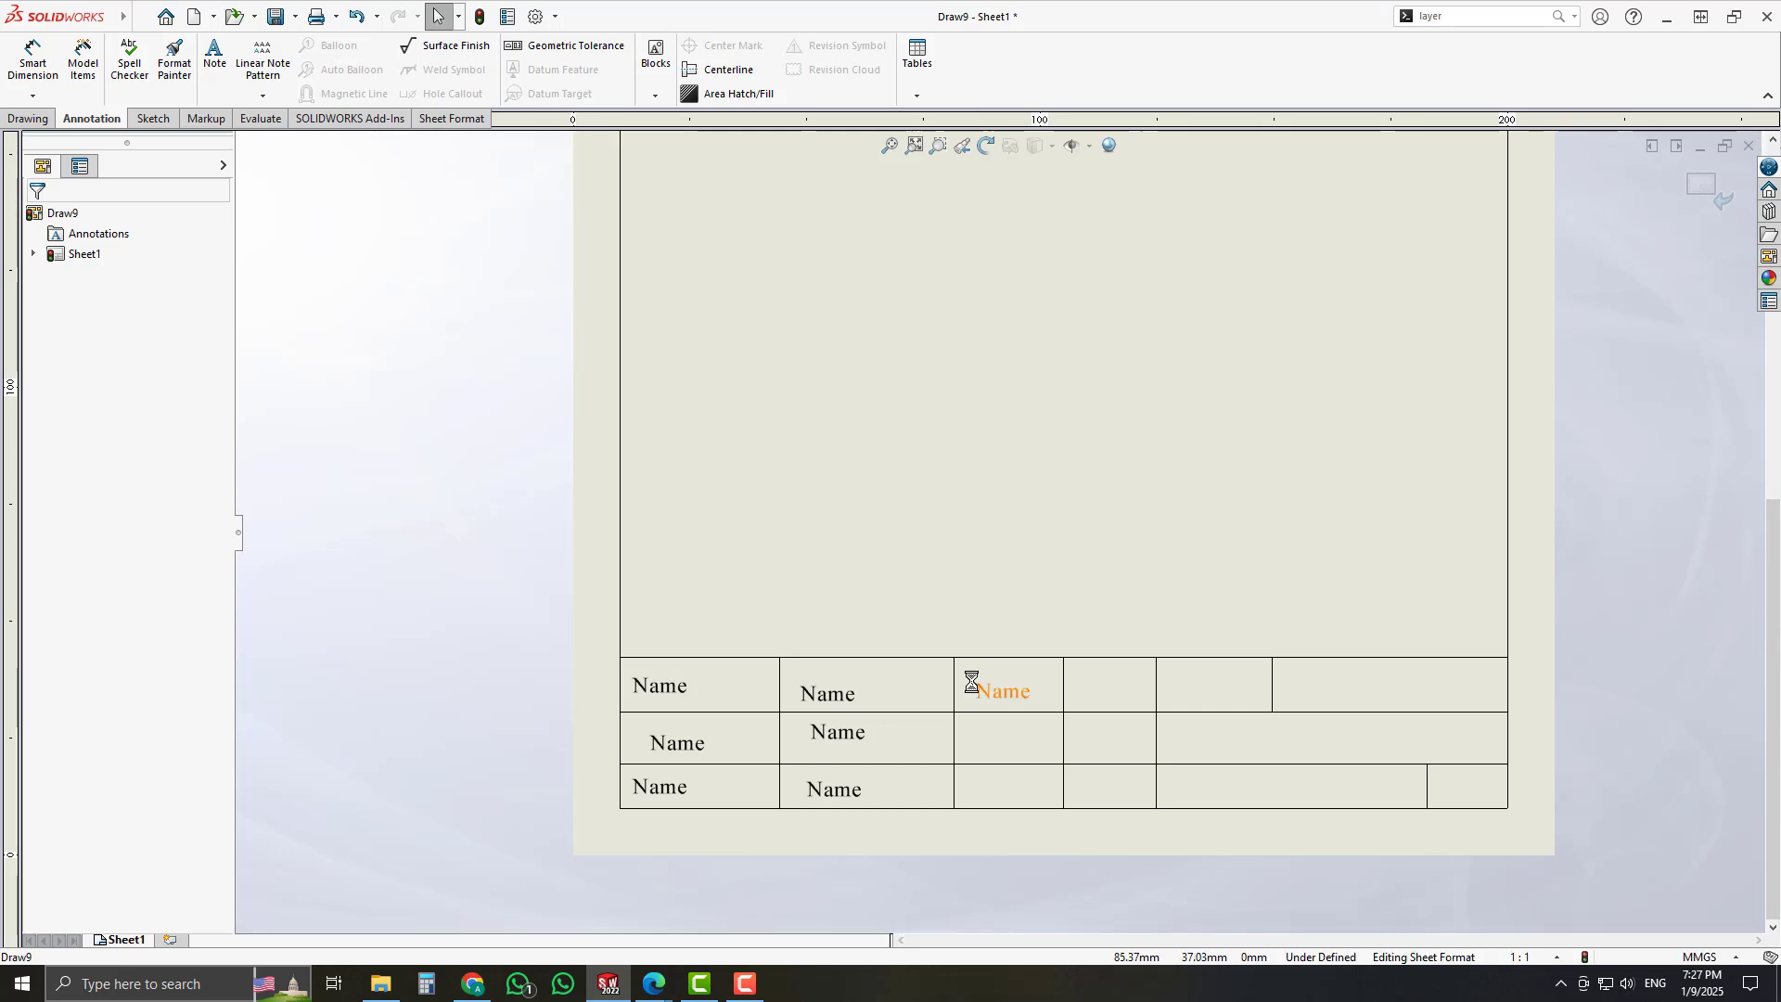
key(ctrl+v)
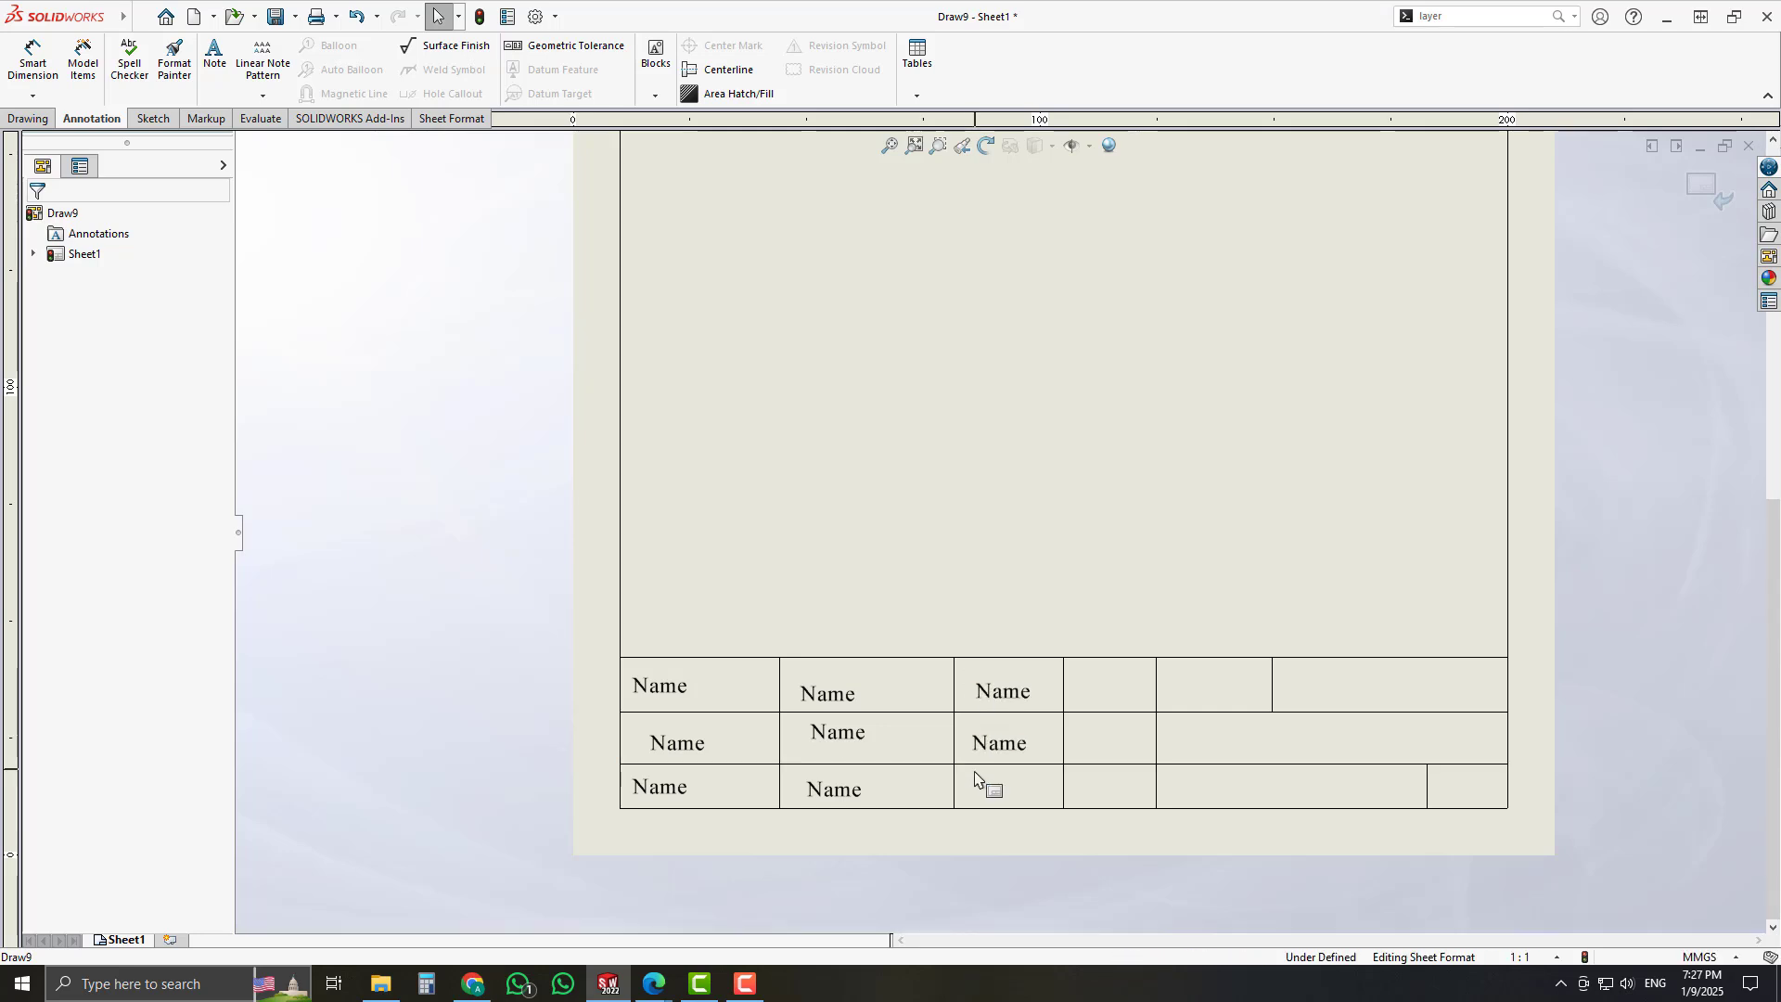
key(ctrl+v)
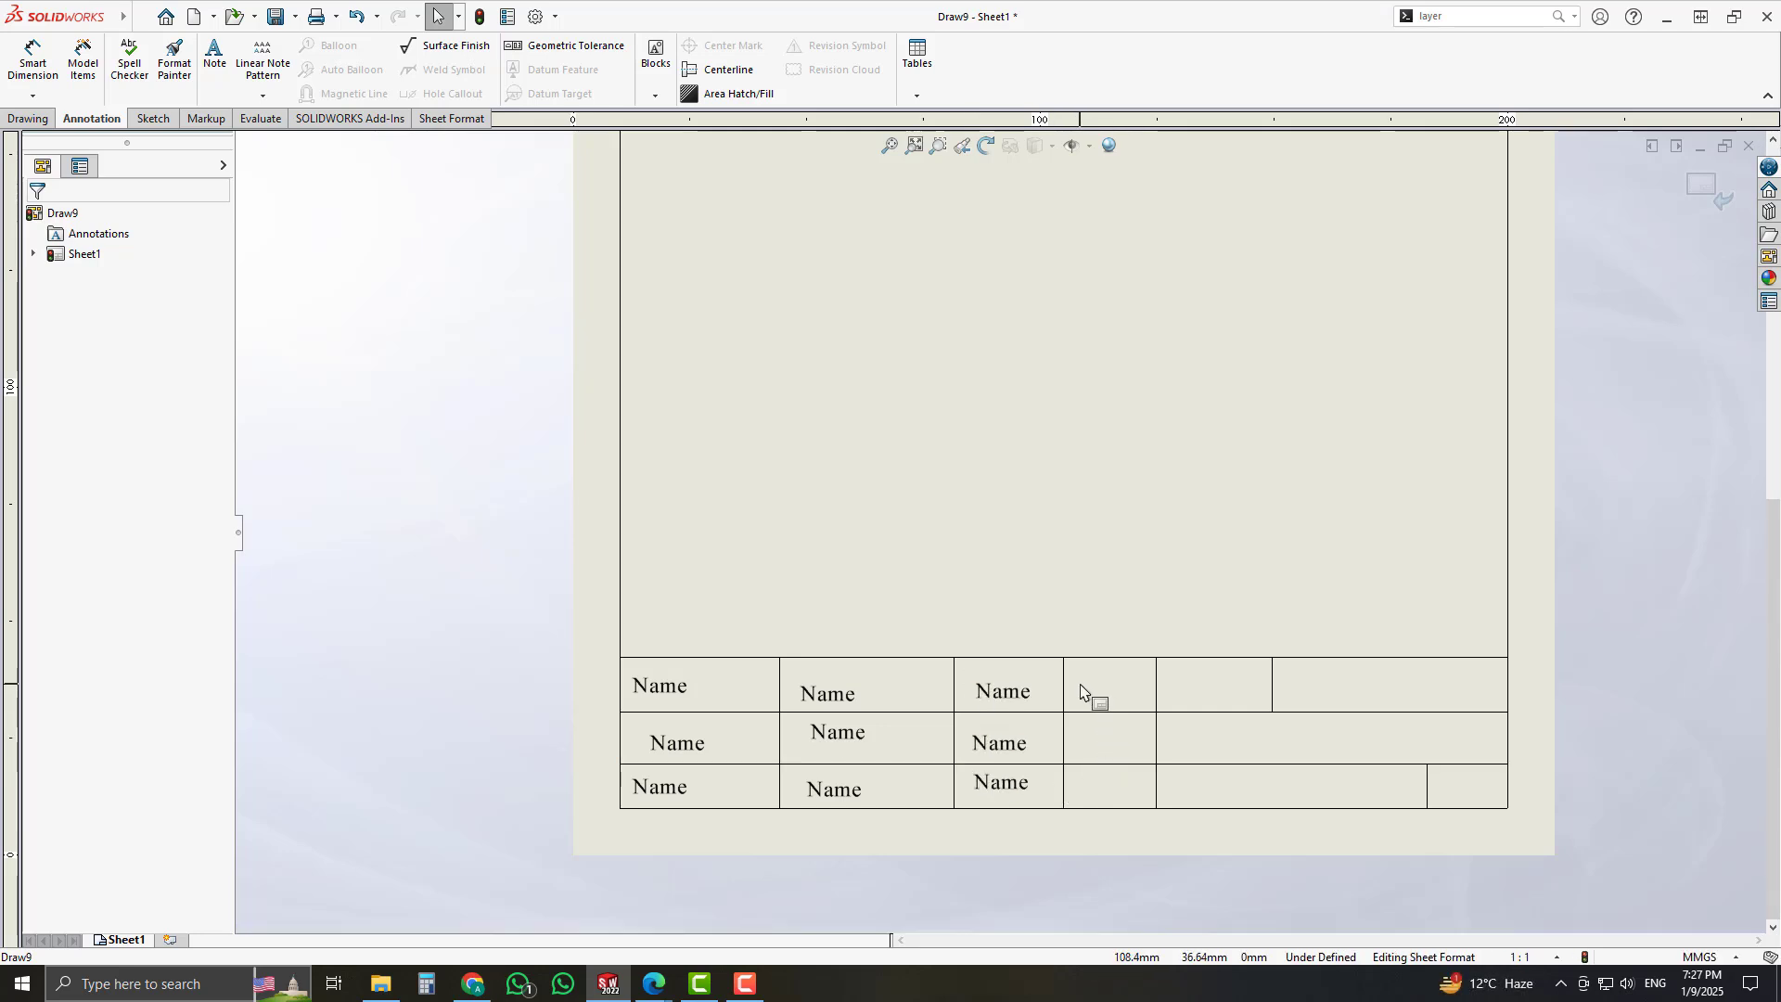
- Paste "Name" notes into all remaining title block cells, and align the first column's middle note with the notes above and below it
key(ctrl+v)
key(ctrl+v)
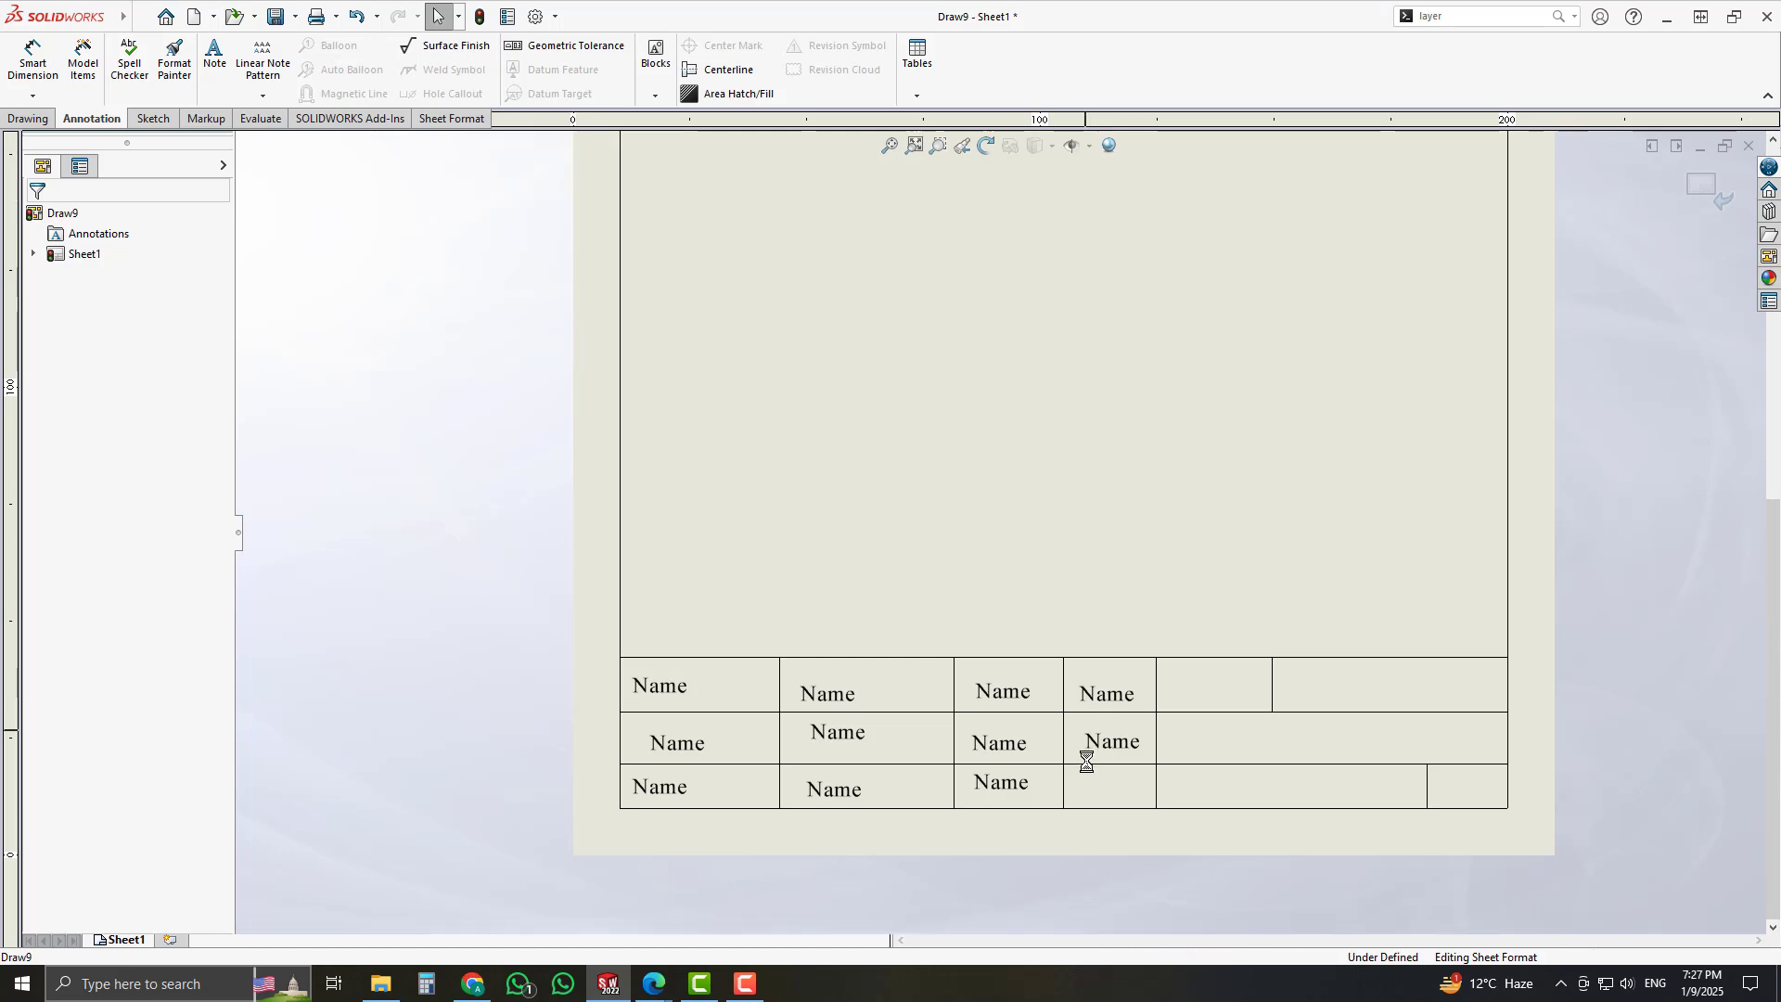
key(ctrl+v)
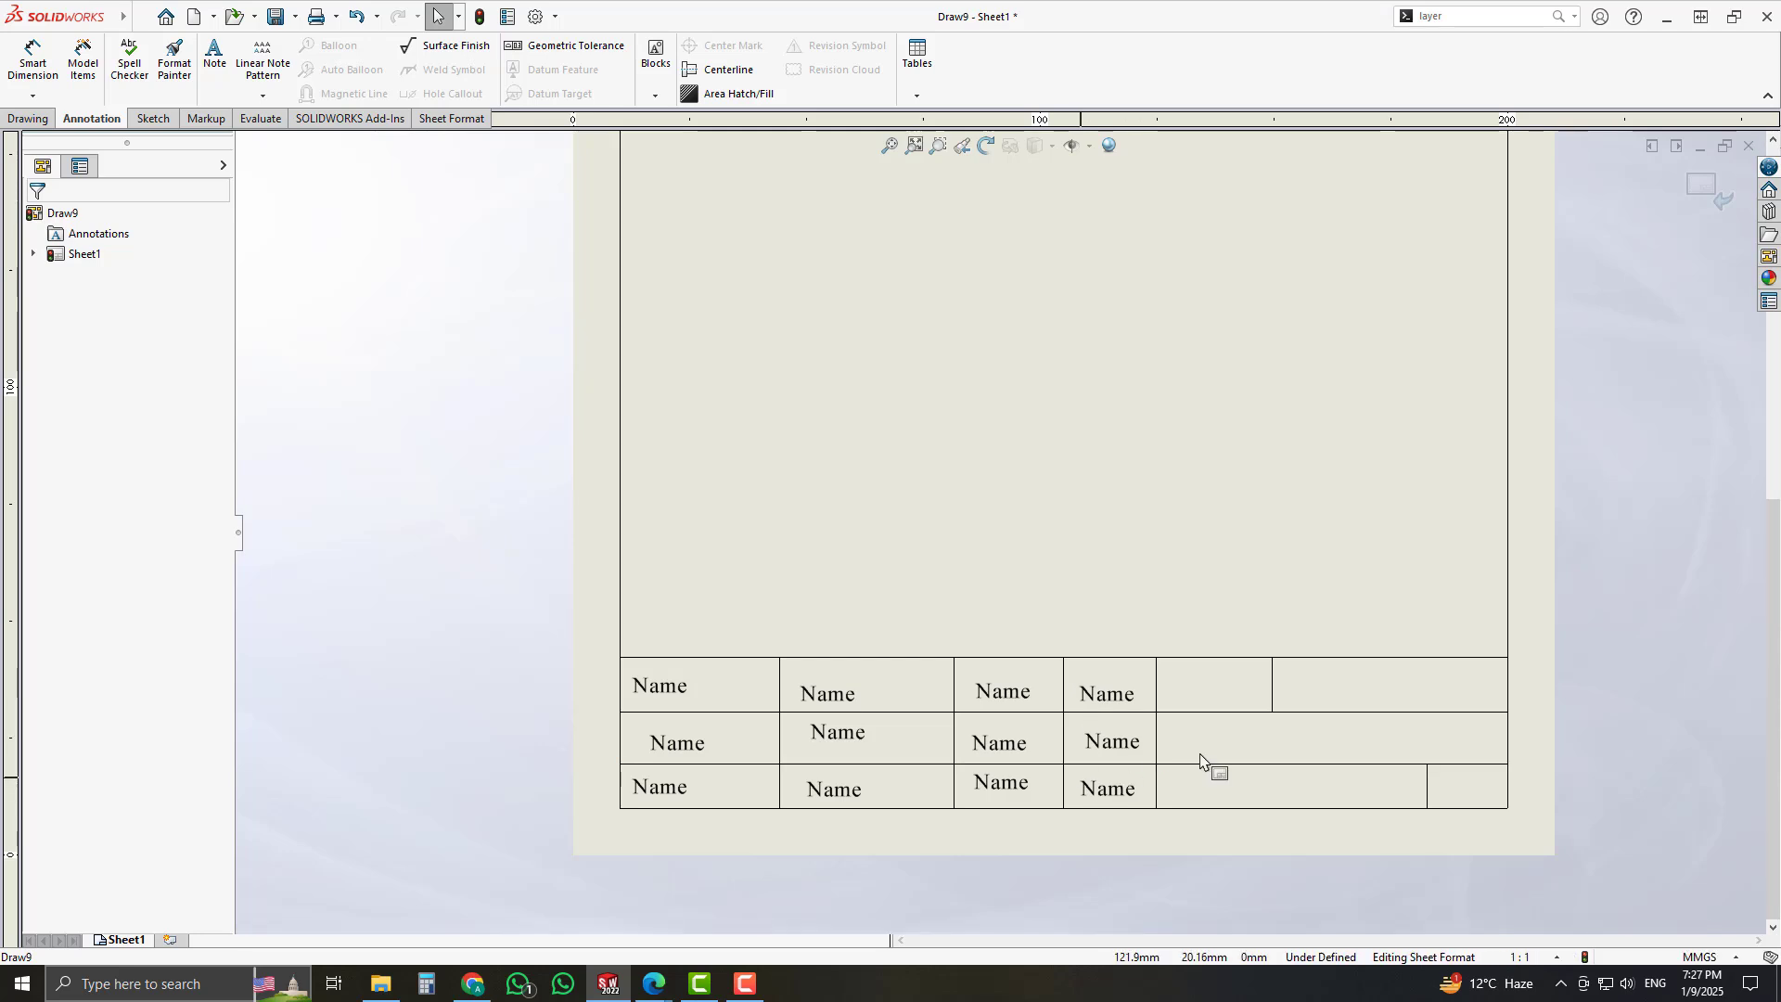
key(ctrl+v)
key(ctrl+v)
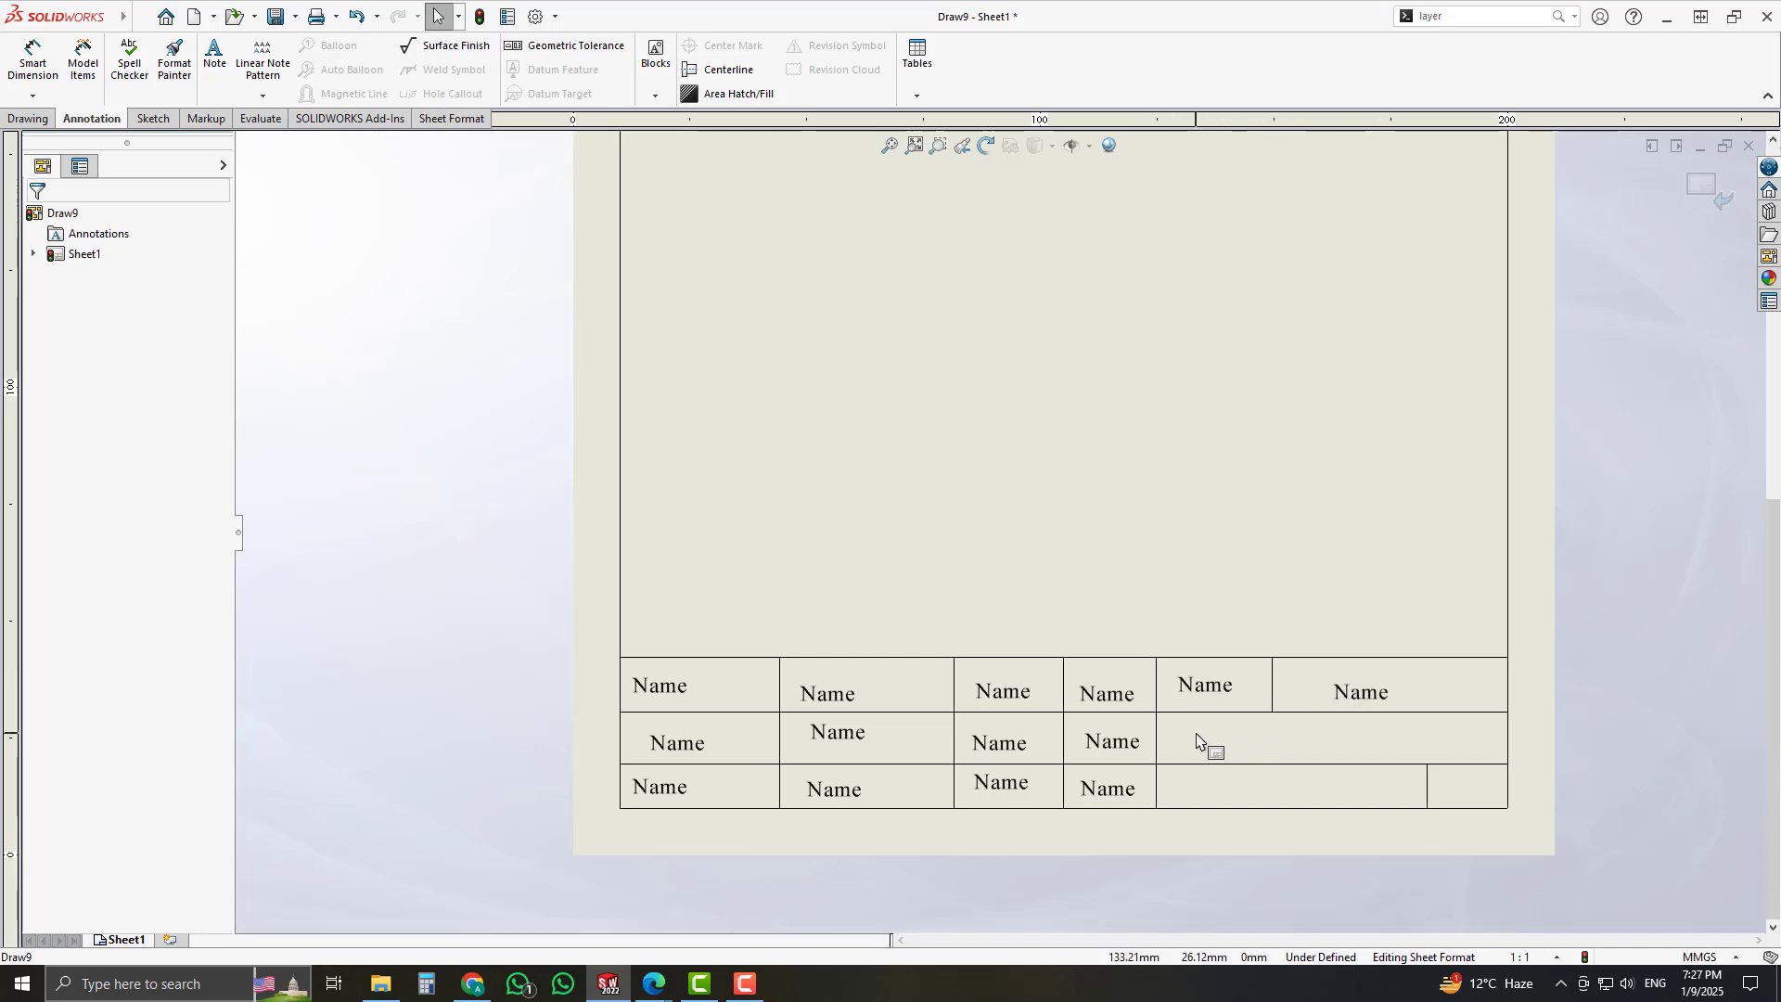
key(ctrl+v)
key(ctrl+v)
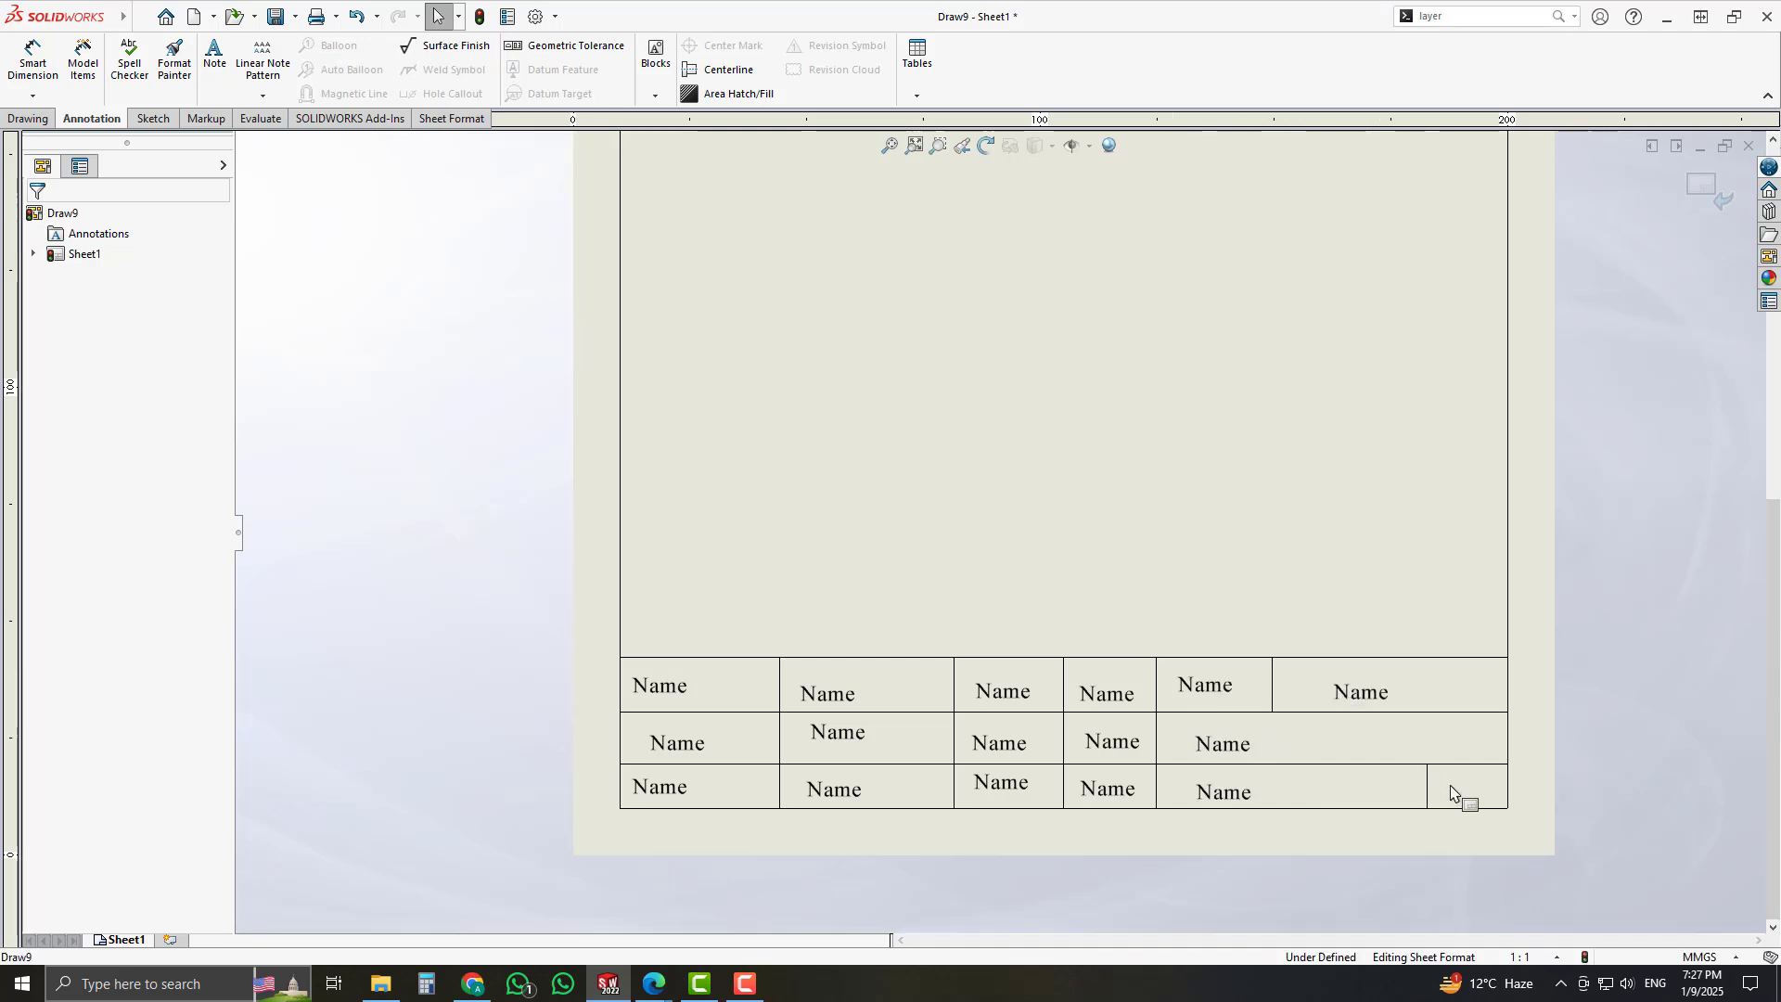
key(ctrl+v)
drag(678, 748, 660, 749)
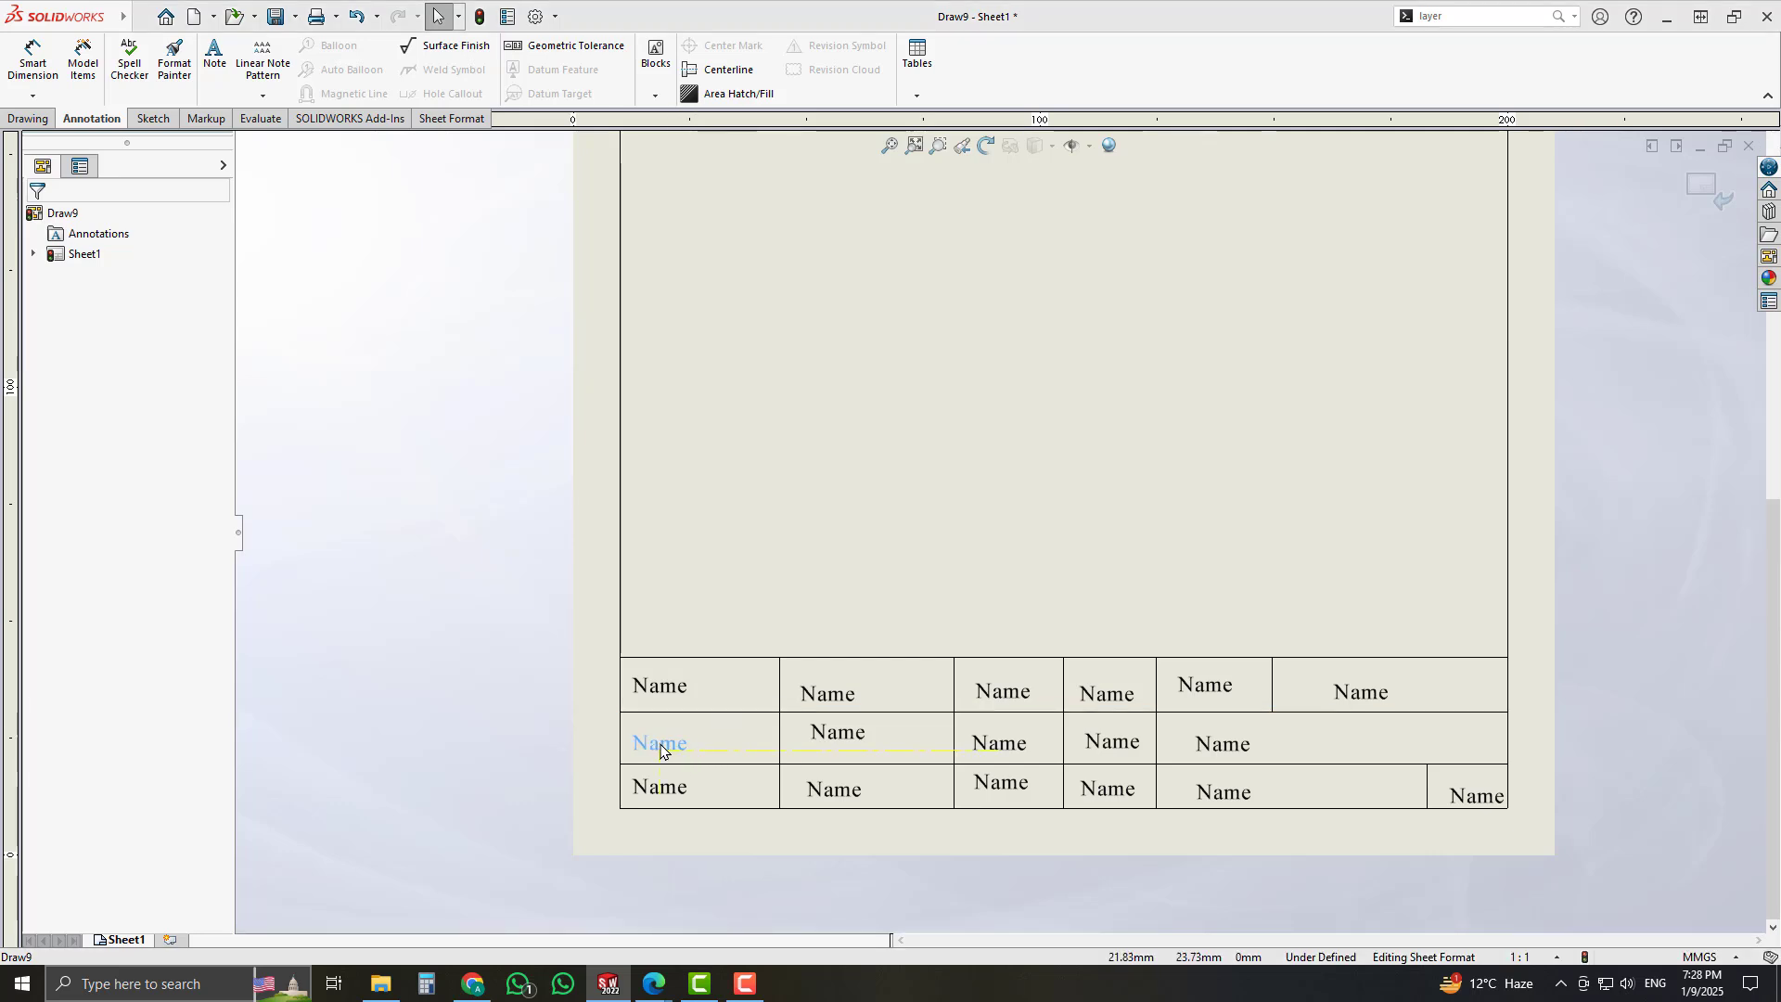
- Check the title block entries in Draw3.pdf, and turn off the selection filters in SOLIDWORKS
click(821, 693)
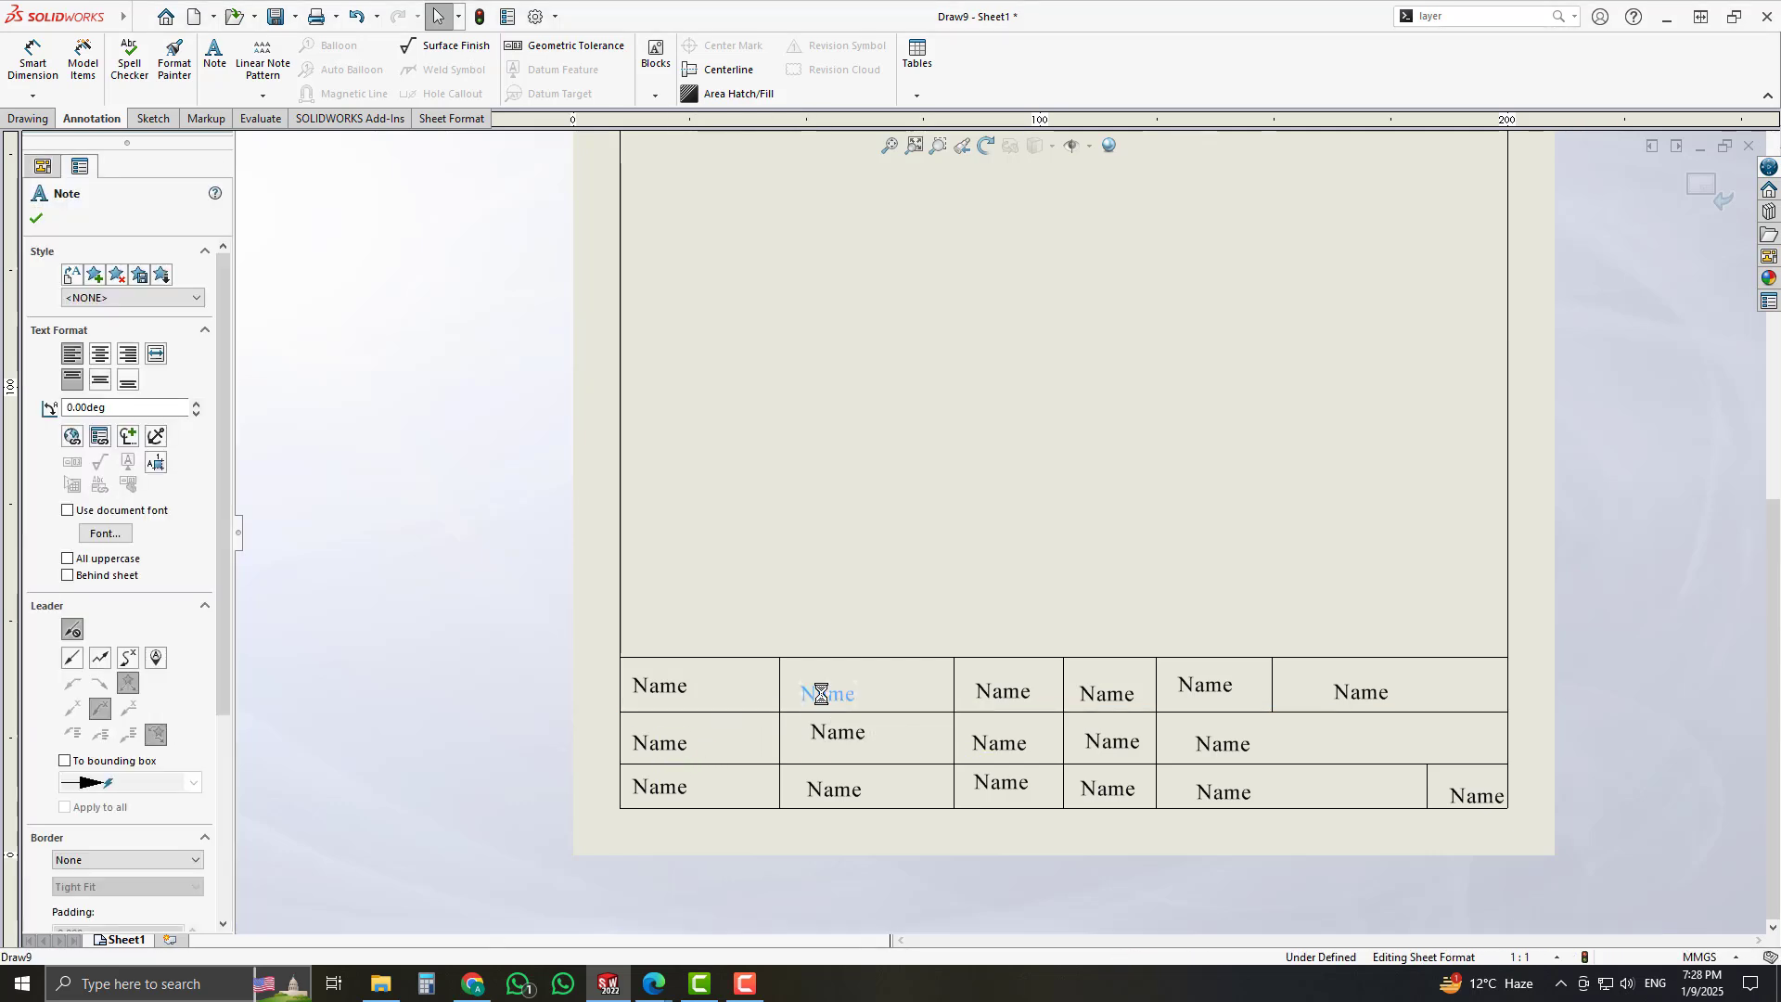
double_click(820, 694)
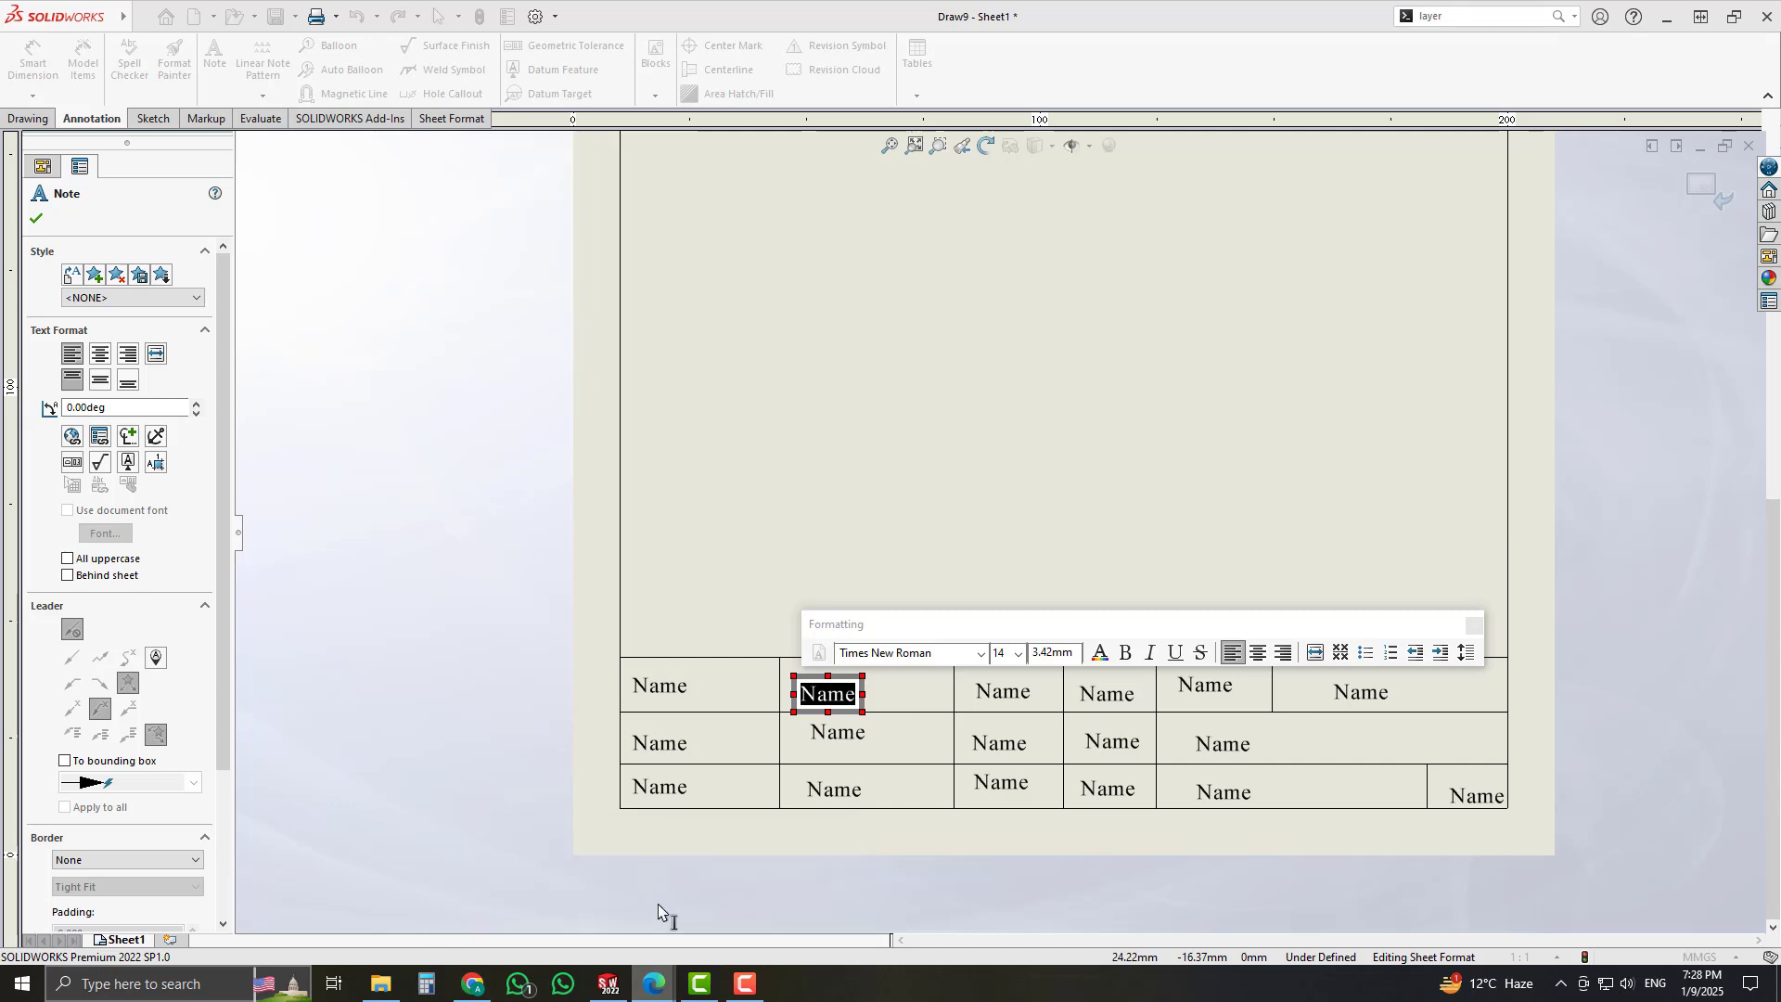
click(665, 993)
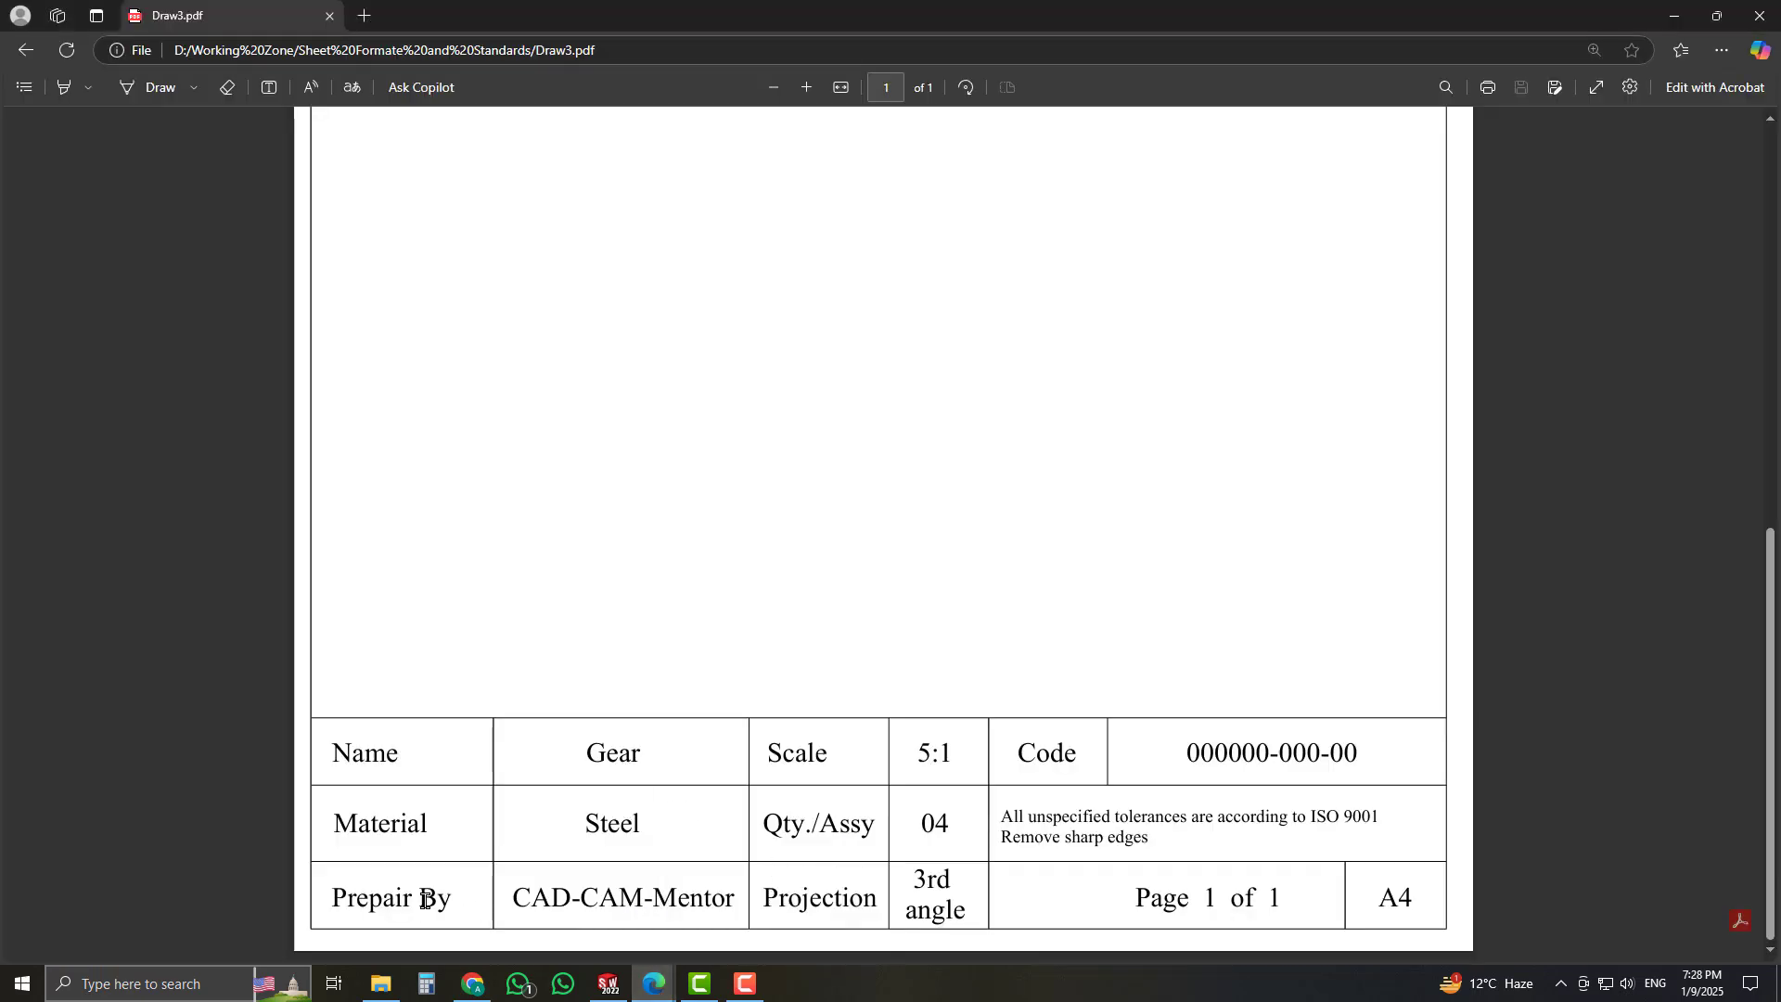
click(610, 985)
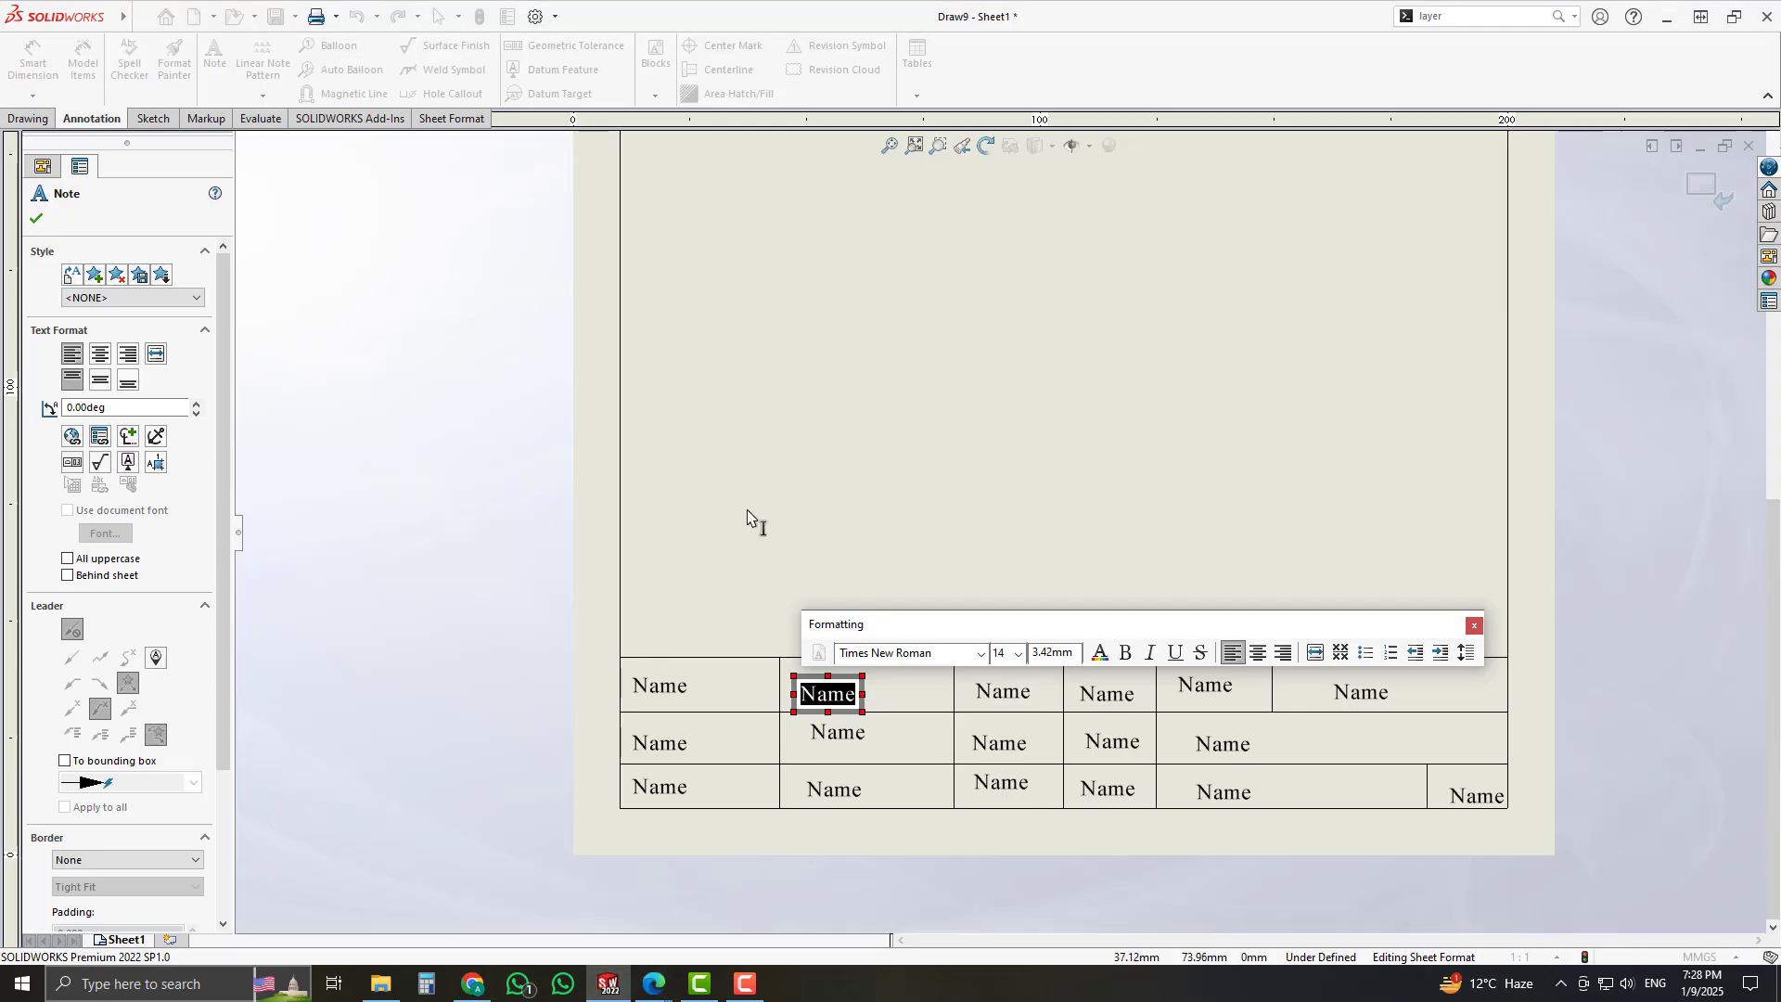
click(804, 550)
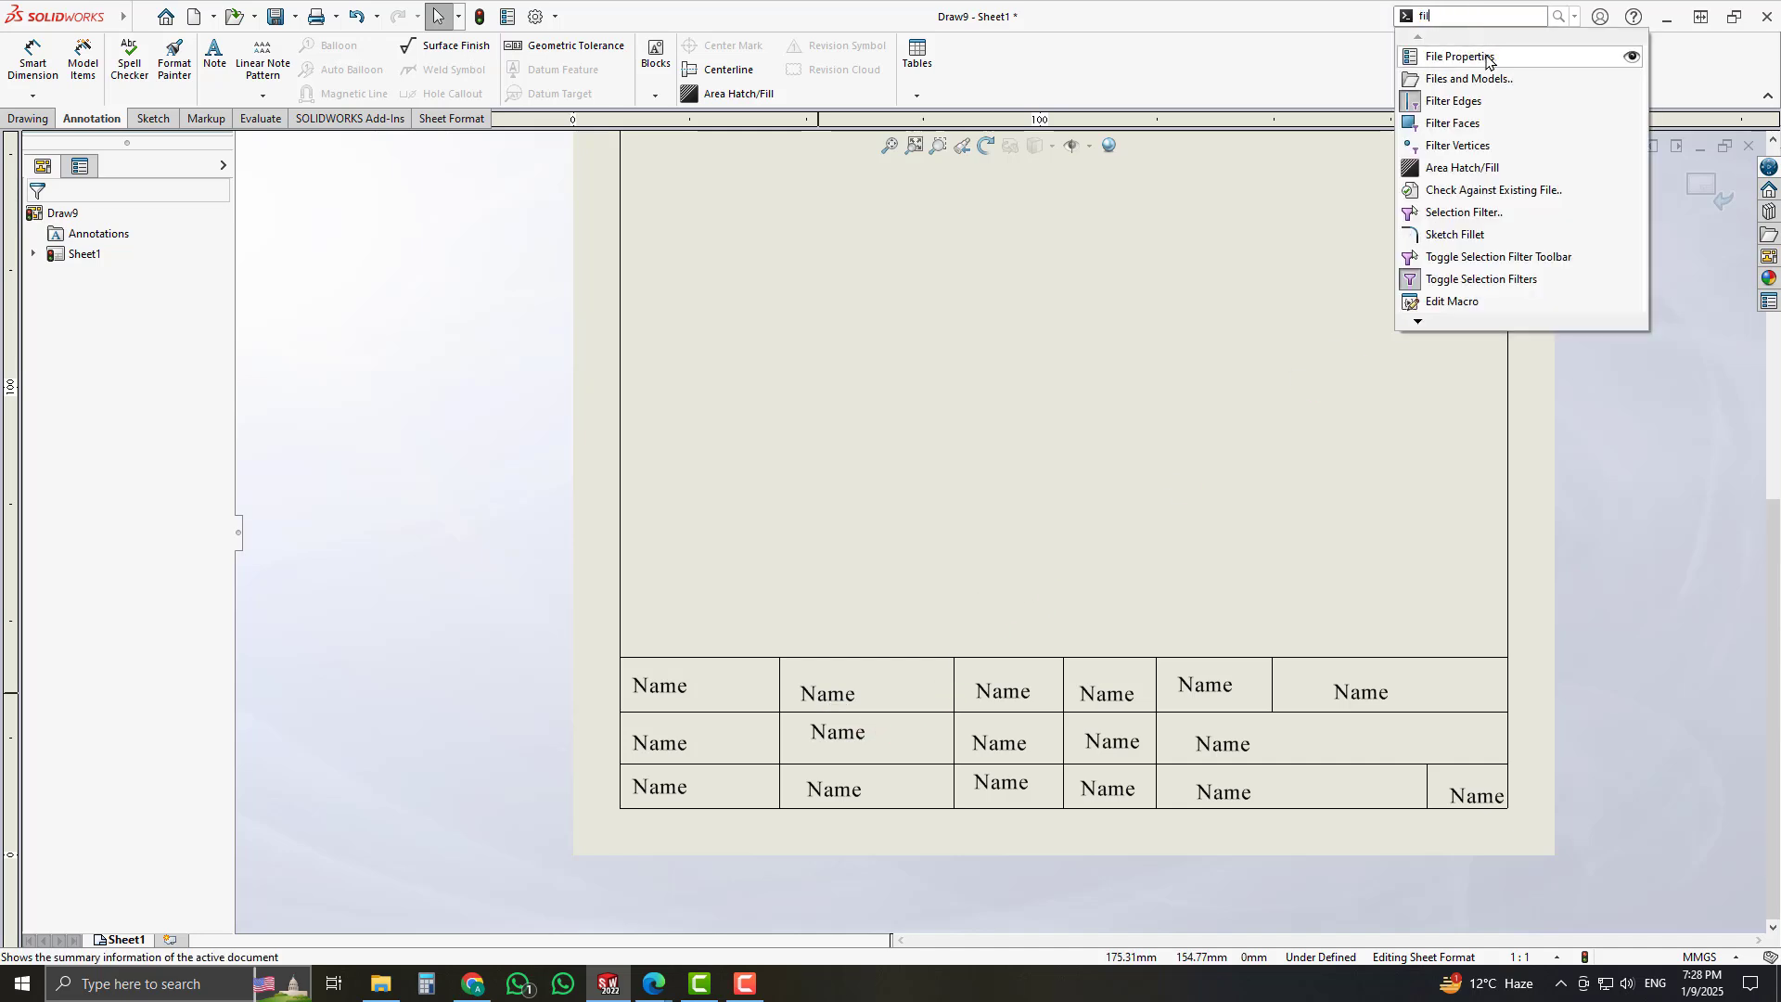
click(1475, 281)
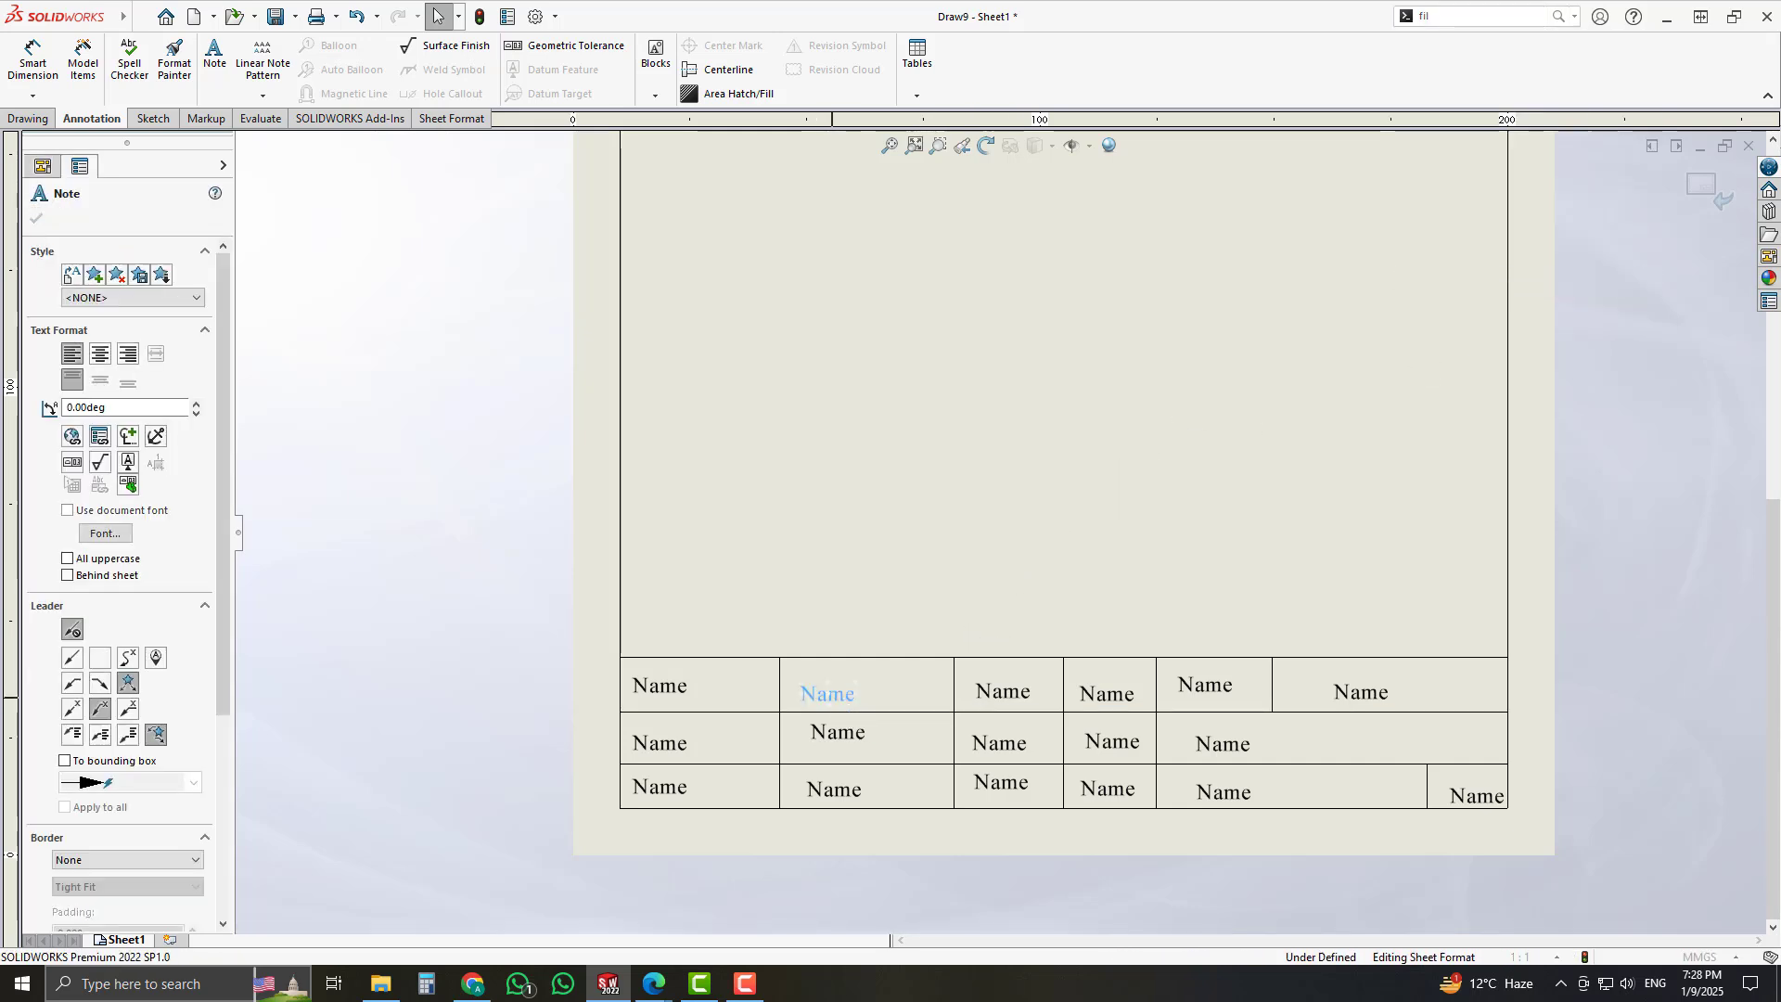
- Change the second column's top note to "Gear" and its middle note to "Steel"
double_click(827, 694)
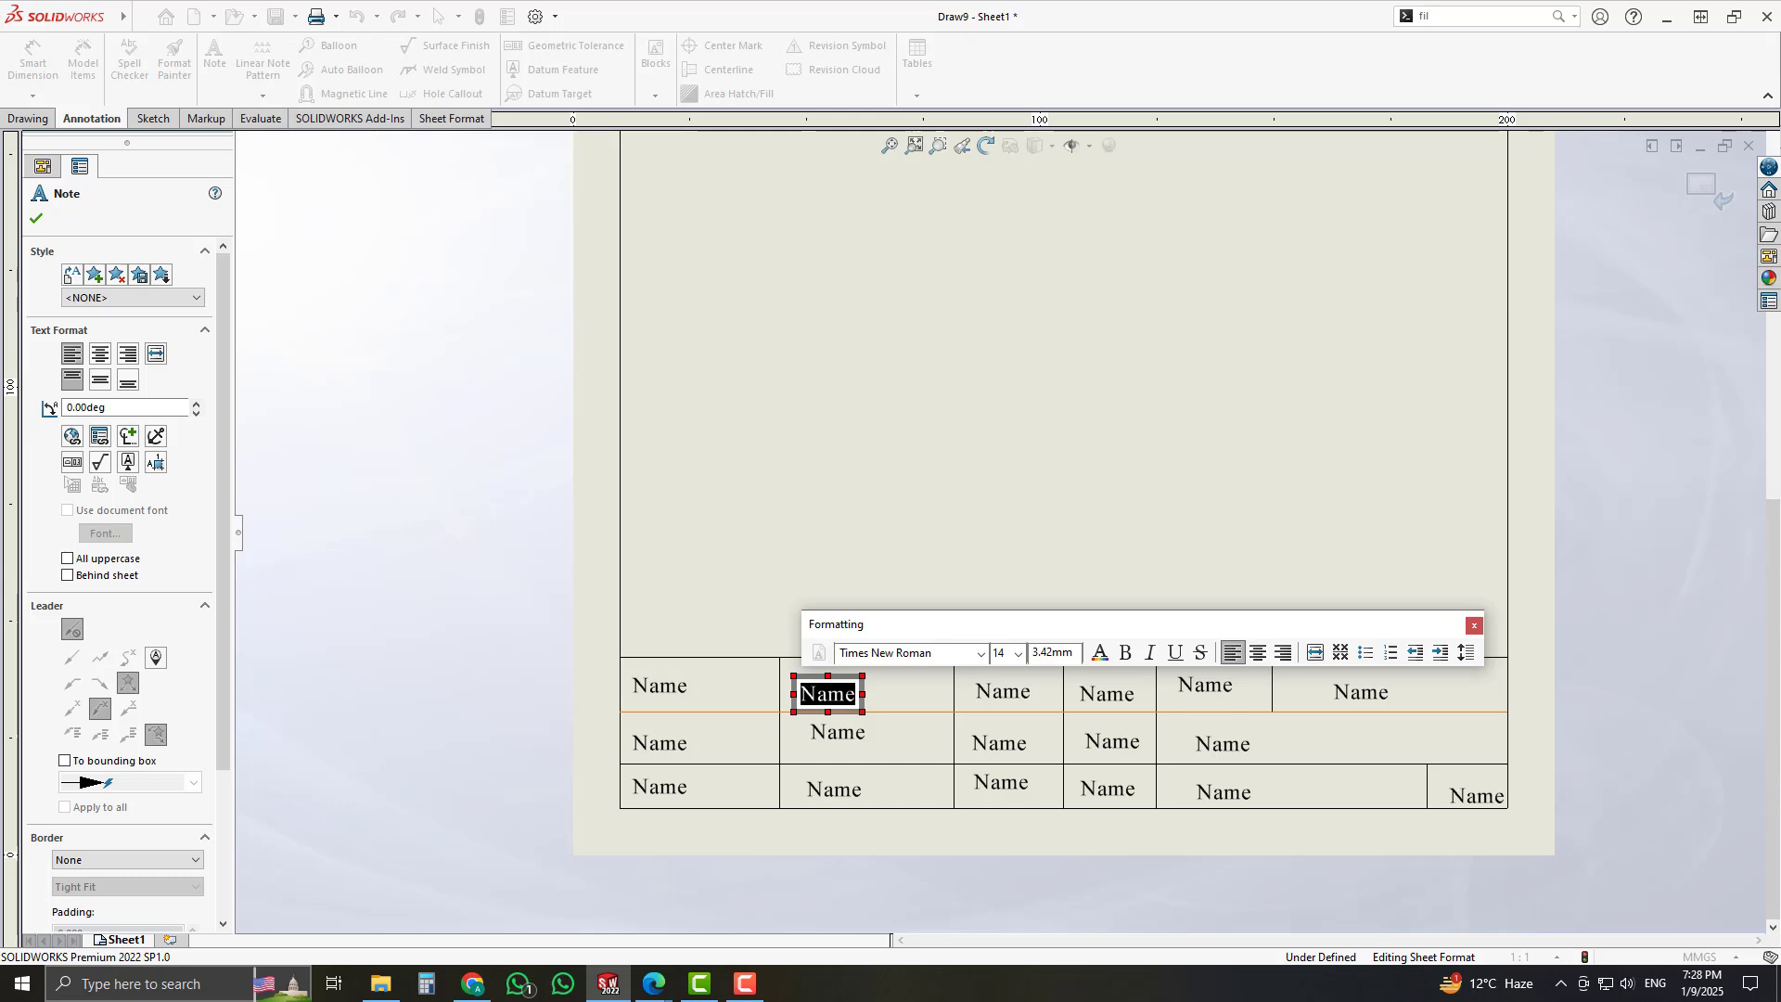
text(Gear)
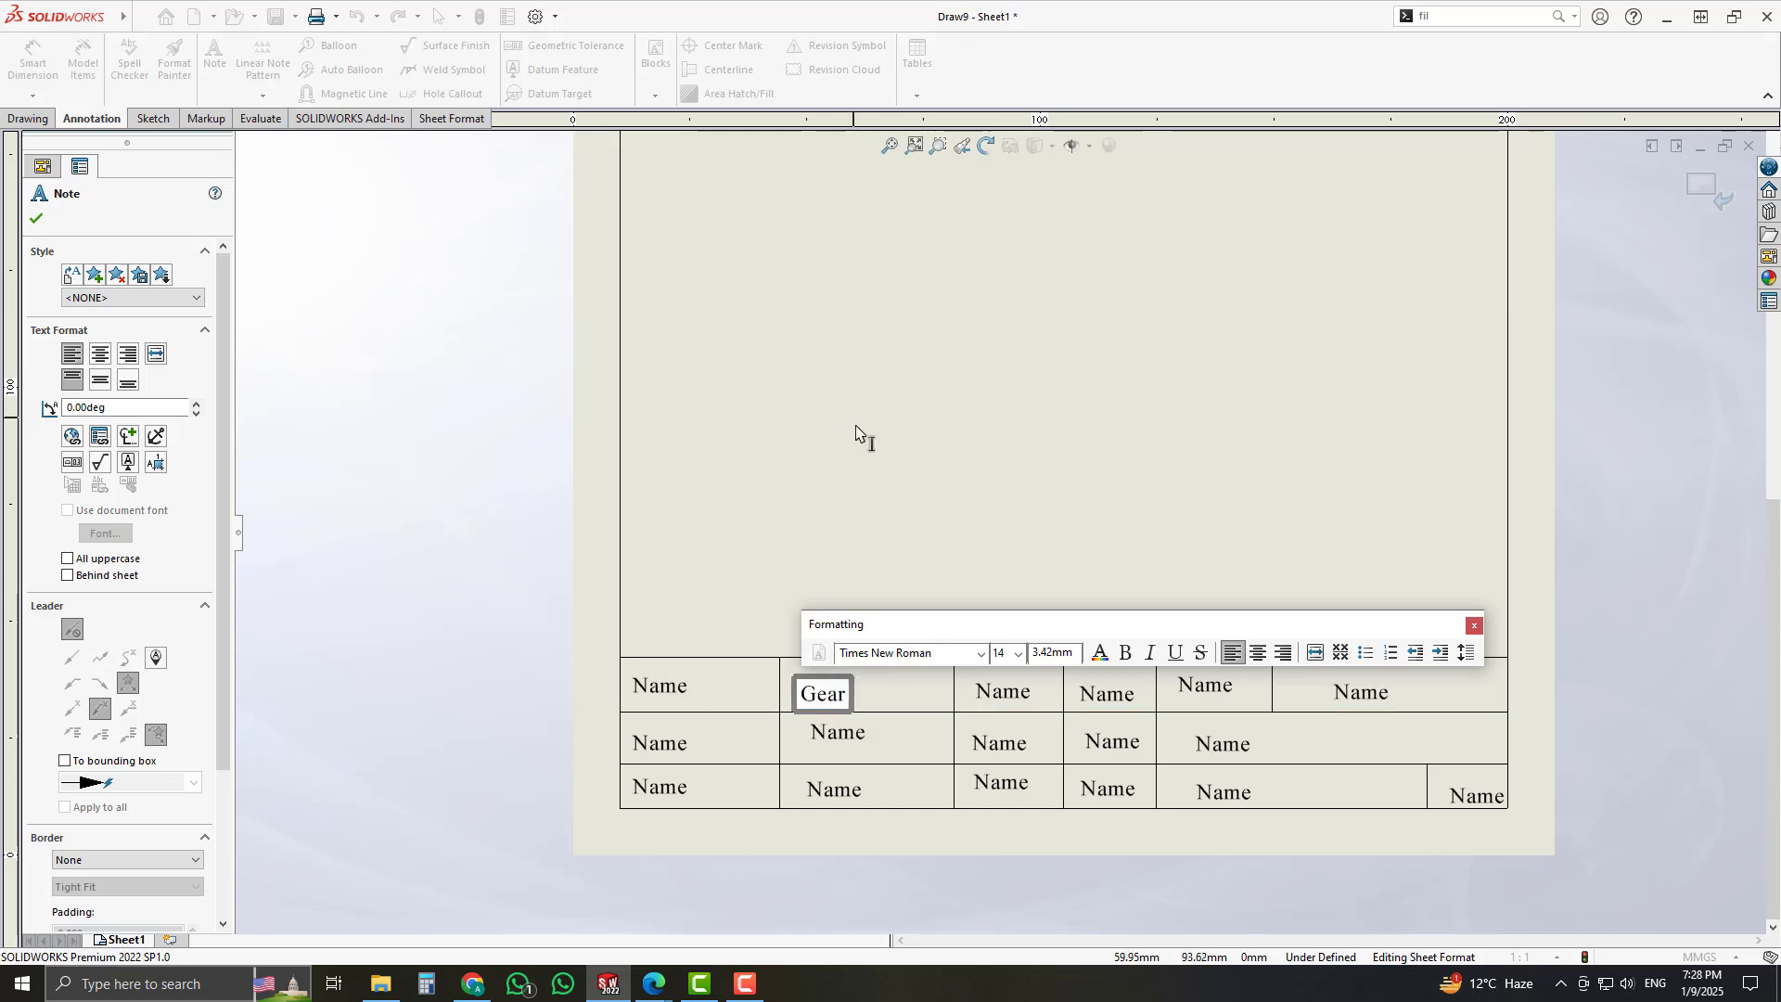
click(862, 437)
double_click(837, 732)
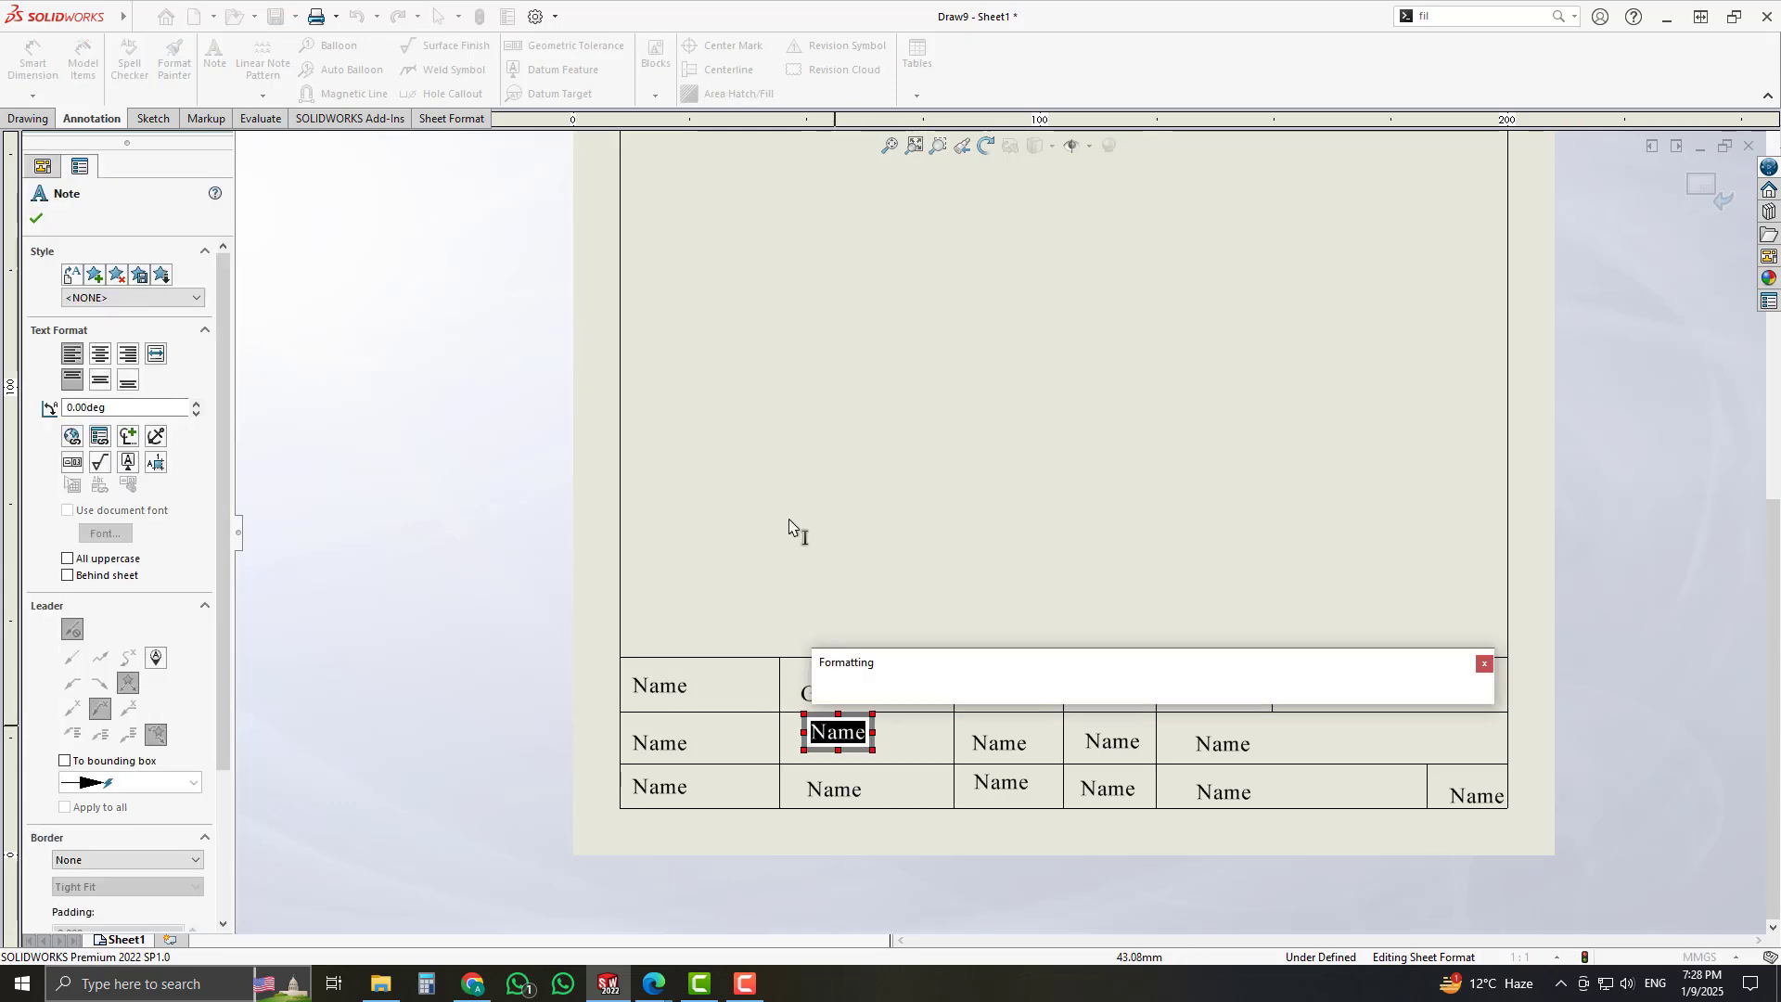
text(Steel)
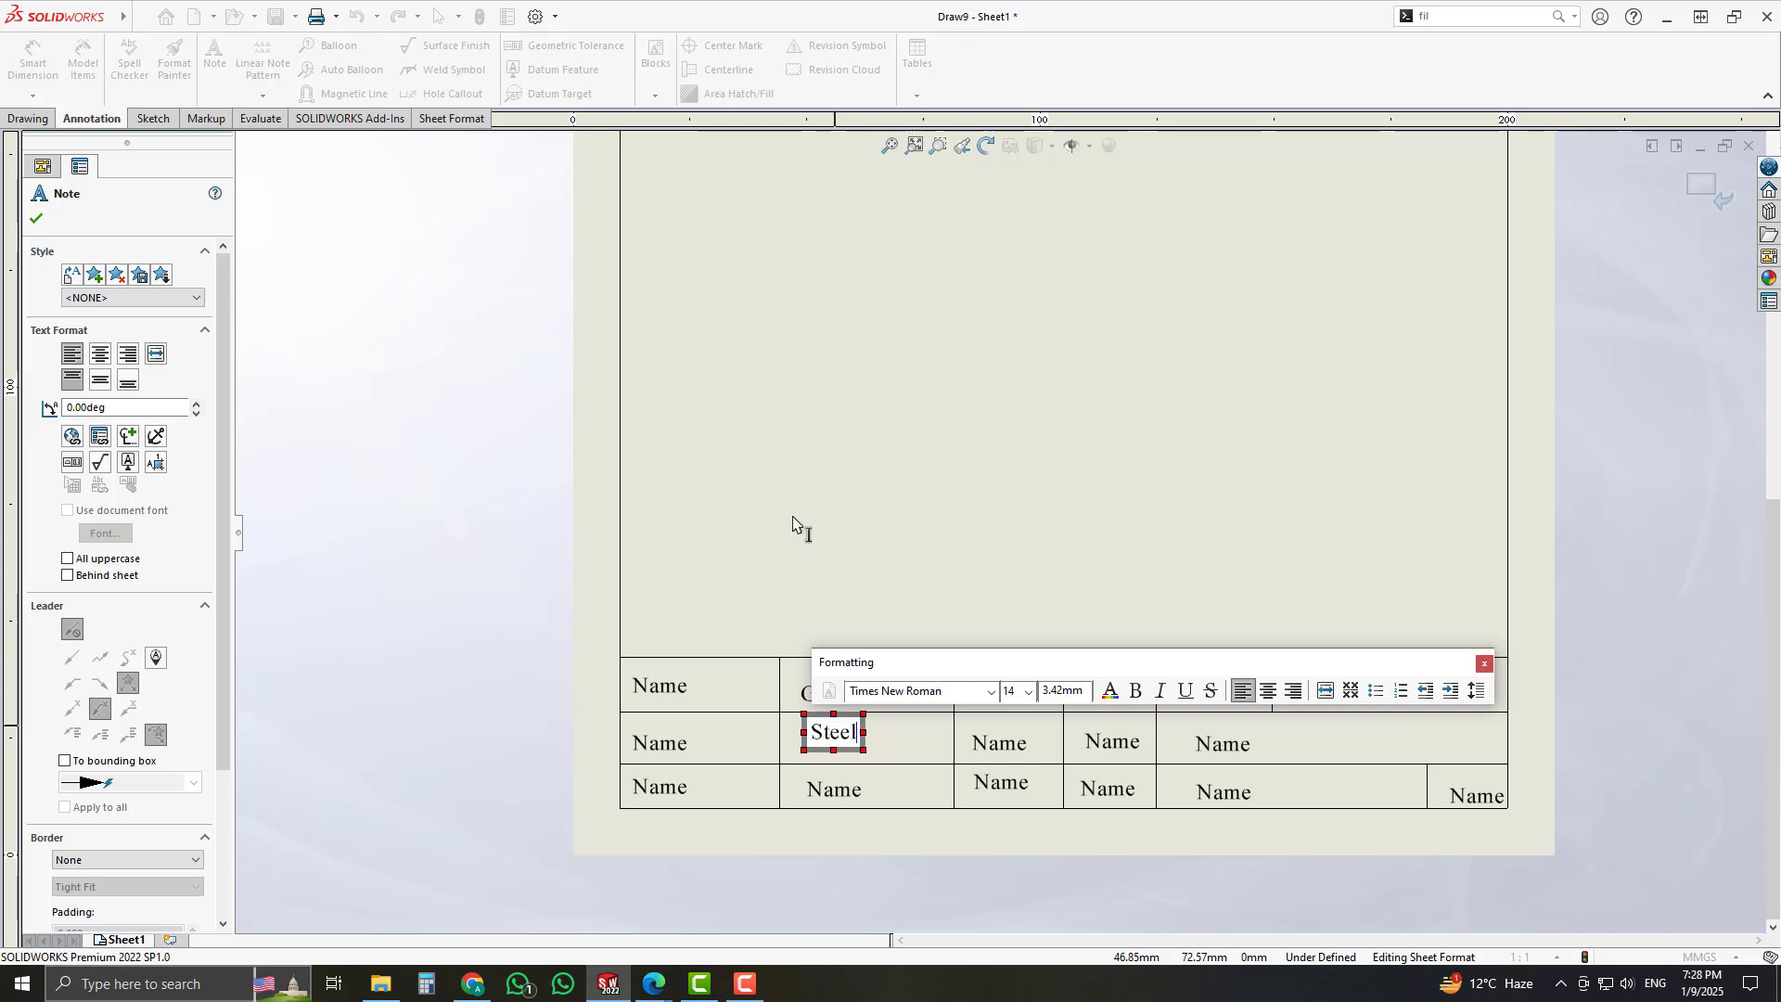
click(800, 394)
- Change the note in the middle cell of the first column to "Material"
click(681, 753)
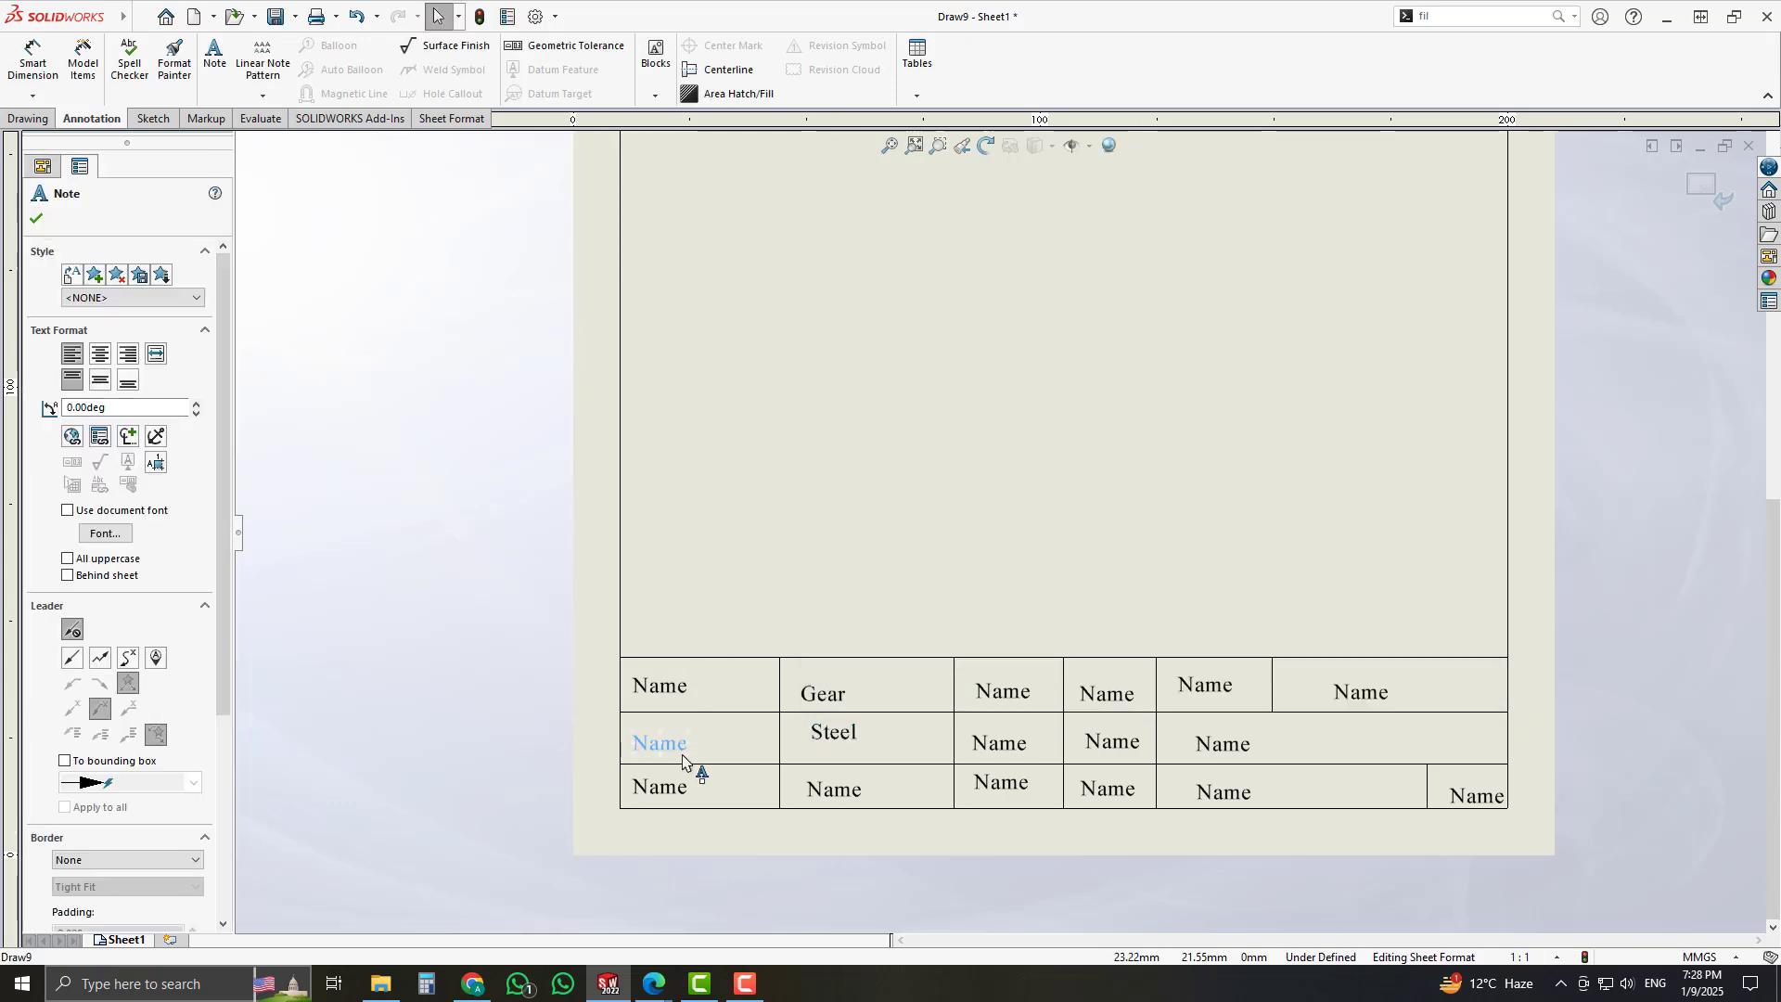
double_click(682, 753)
text(Mat)
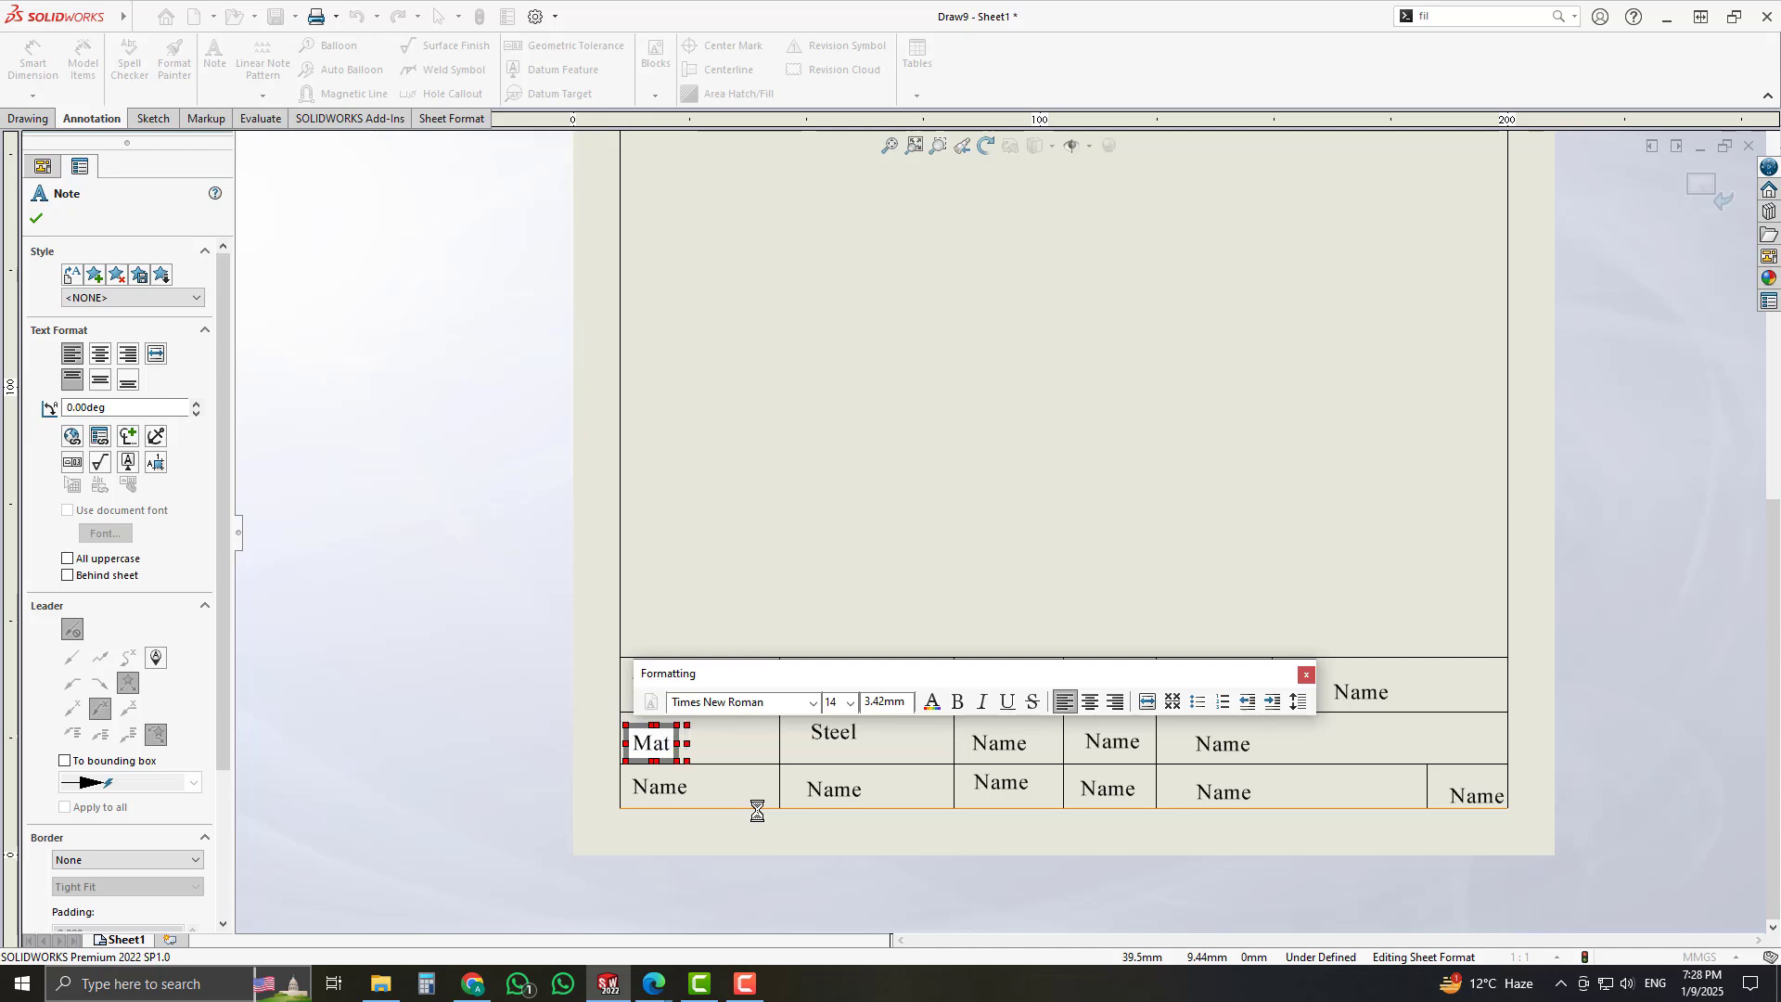
text(erial)
click(878, 766)
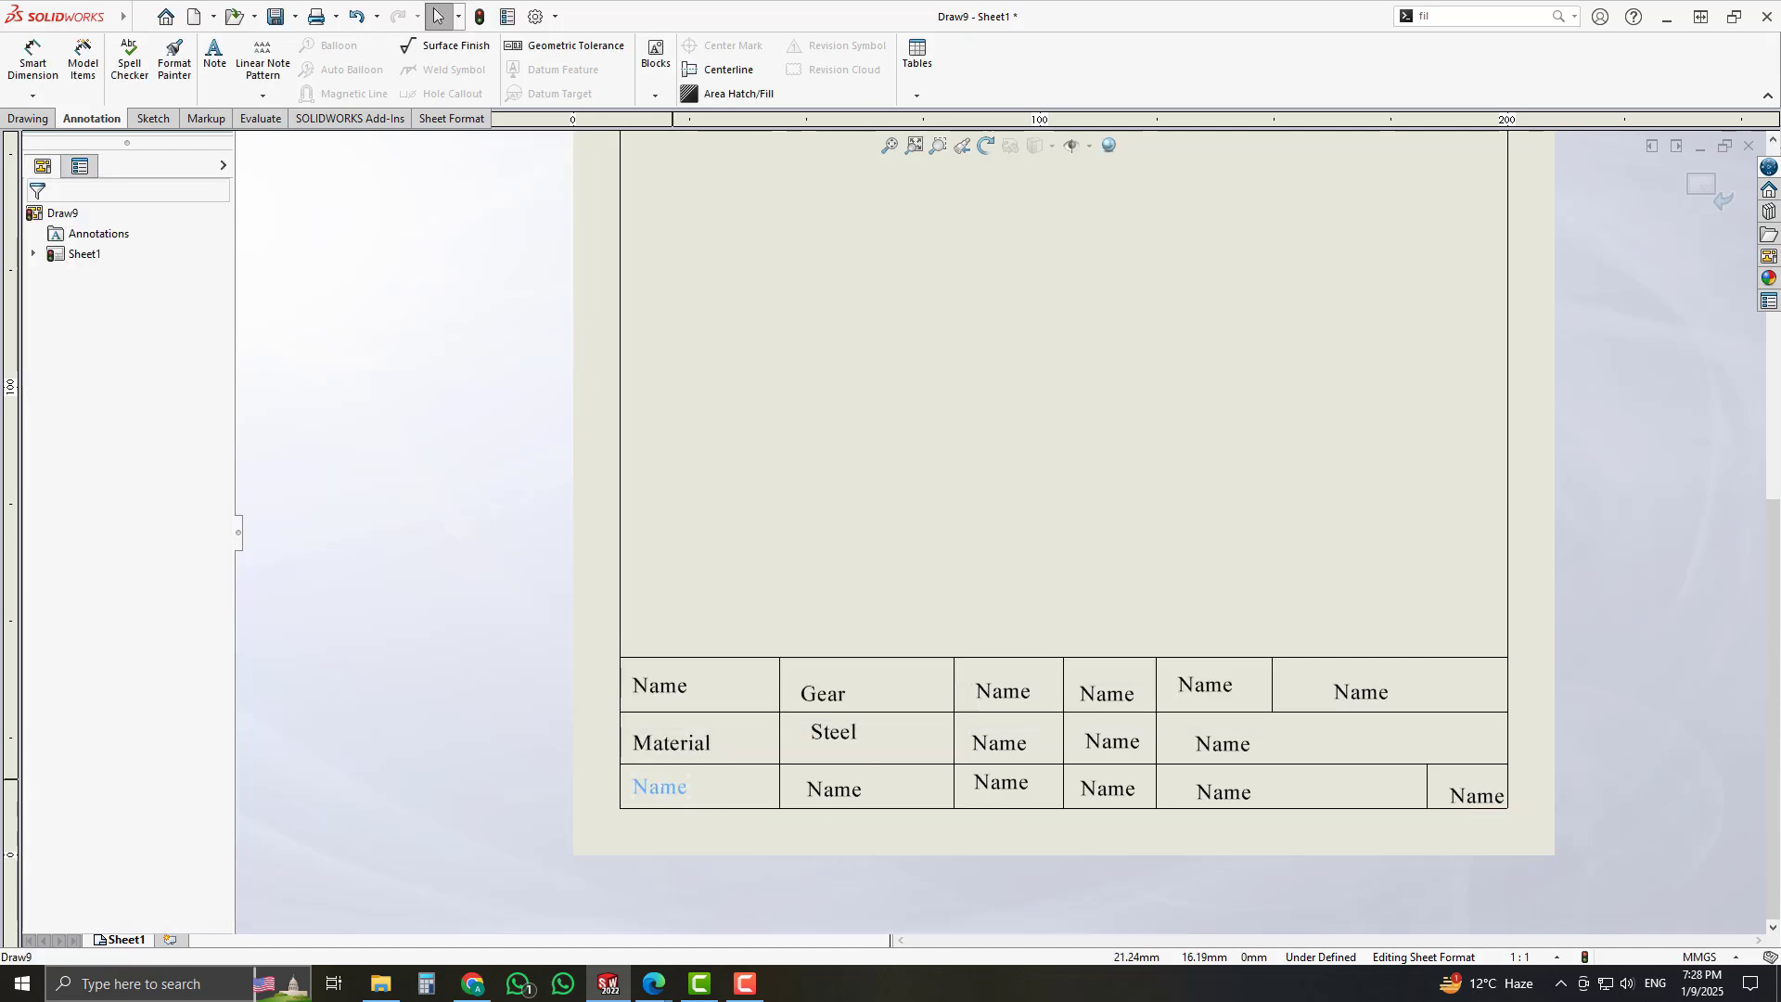
- Change the note in the bottom cell of the first column to "Prepaired By"
click(660, 786)
double_click(660, 786)
text(Pre)
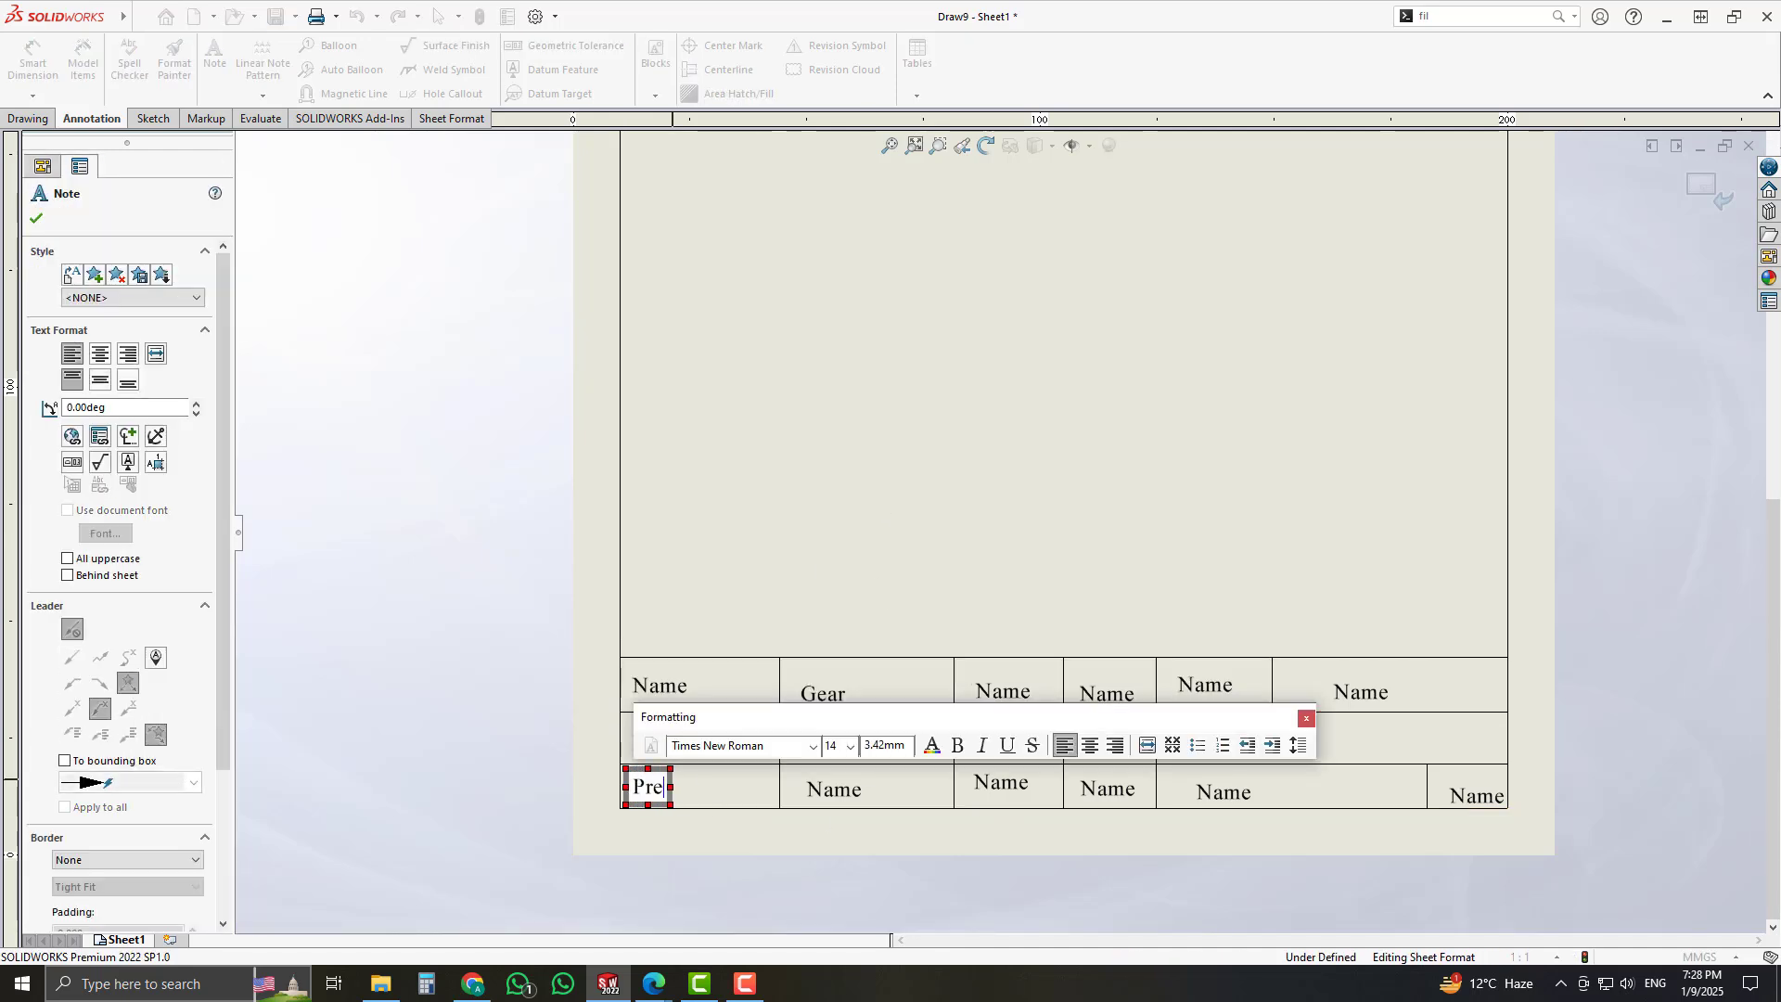
text(paired)
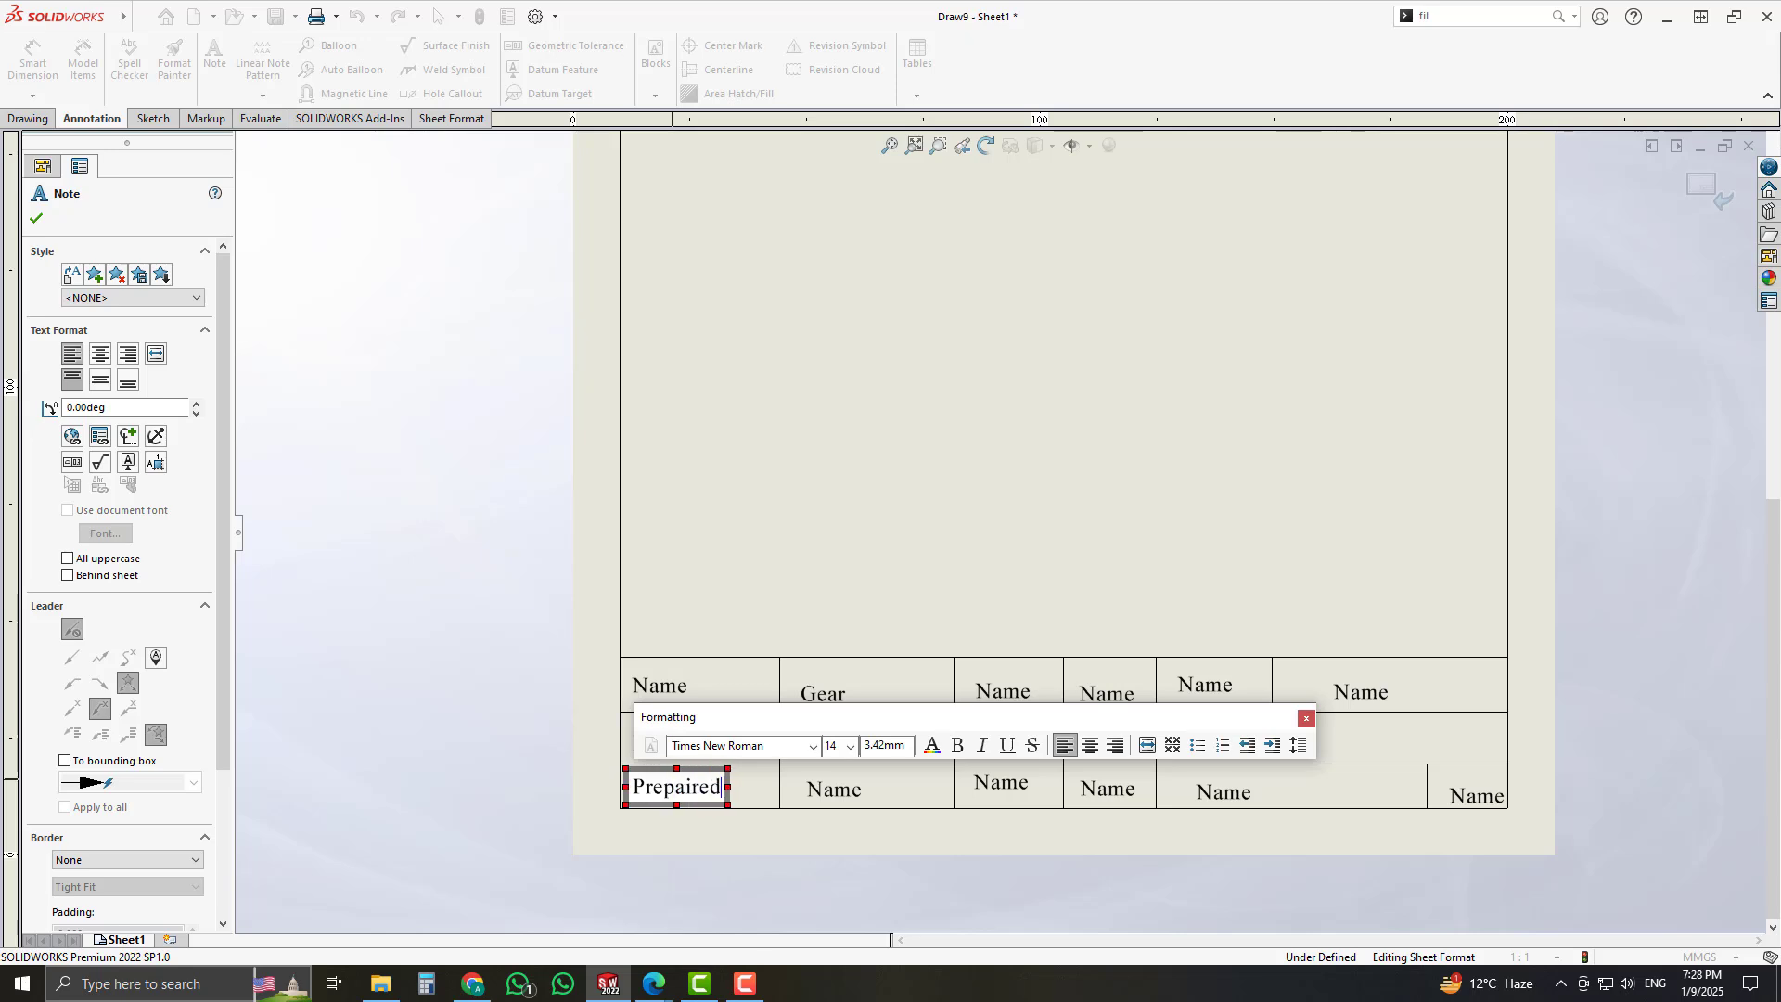
text( By)
click(820, 498)
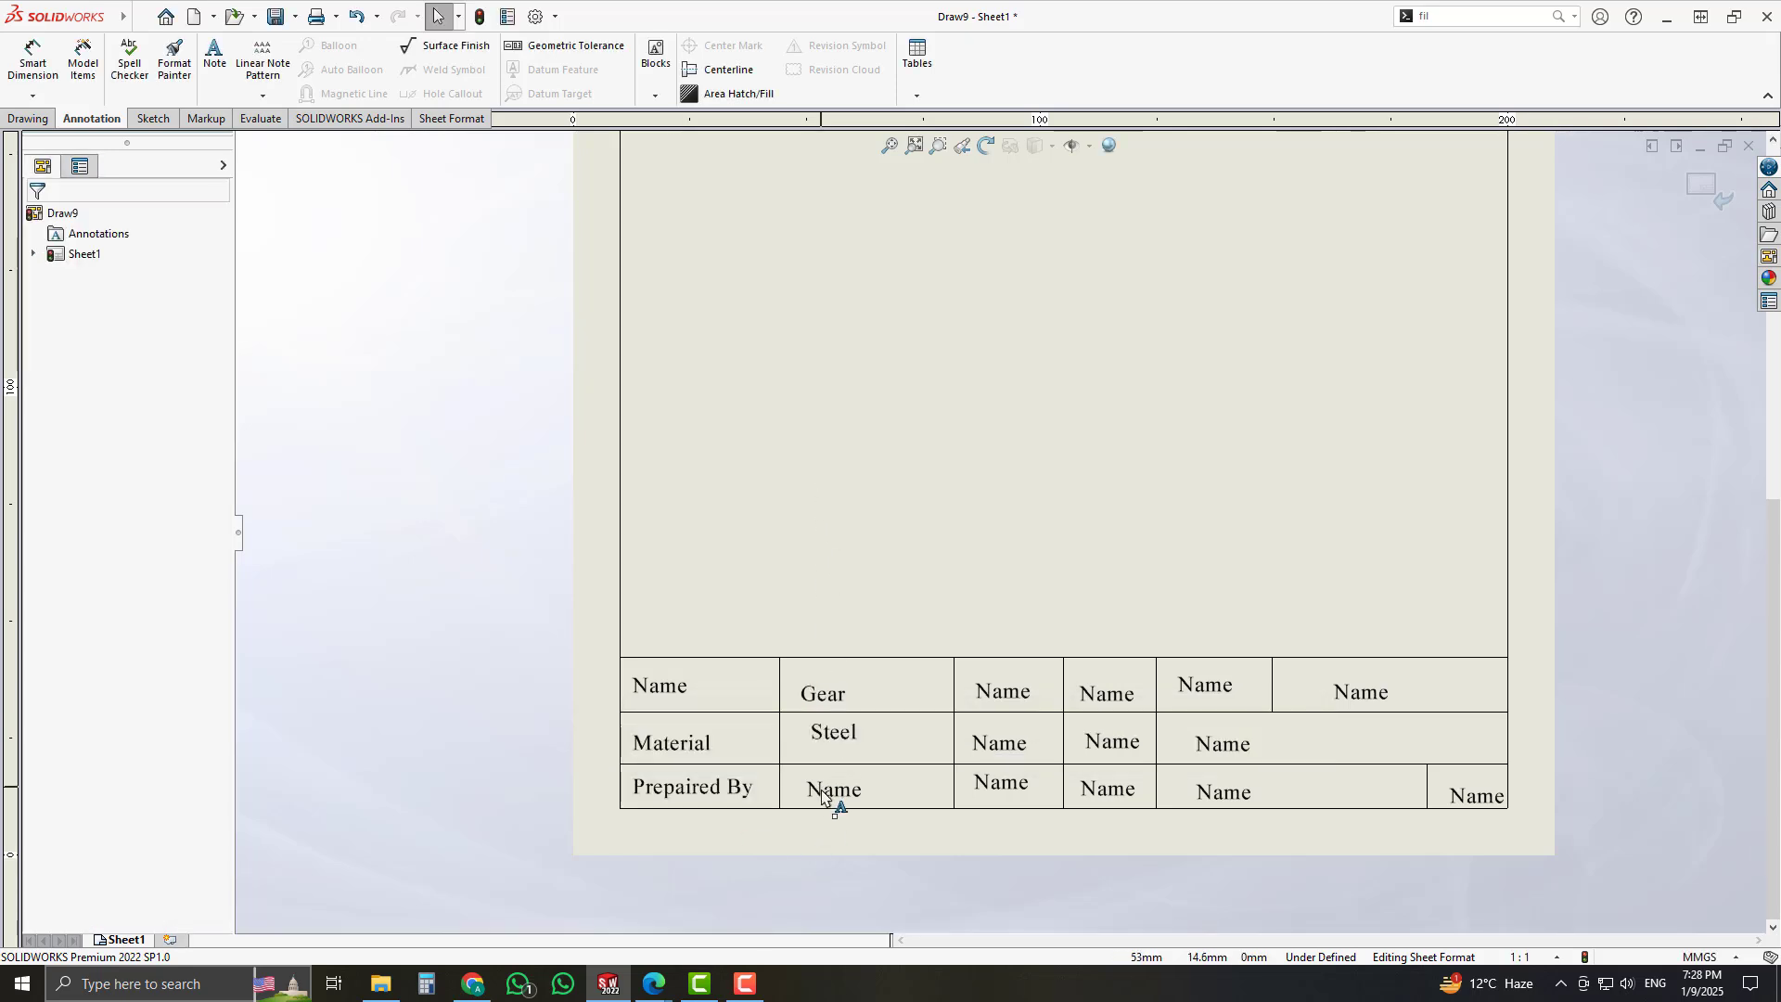
- Change the bottom note in the second column to "CAD-CAM" and shift it slightly within its cell
click(834, 789)
double_click(833, 788)
text(CAD)
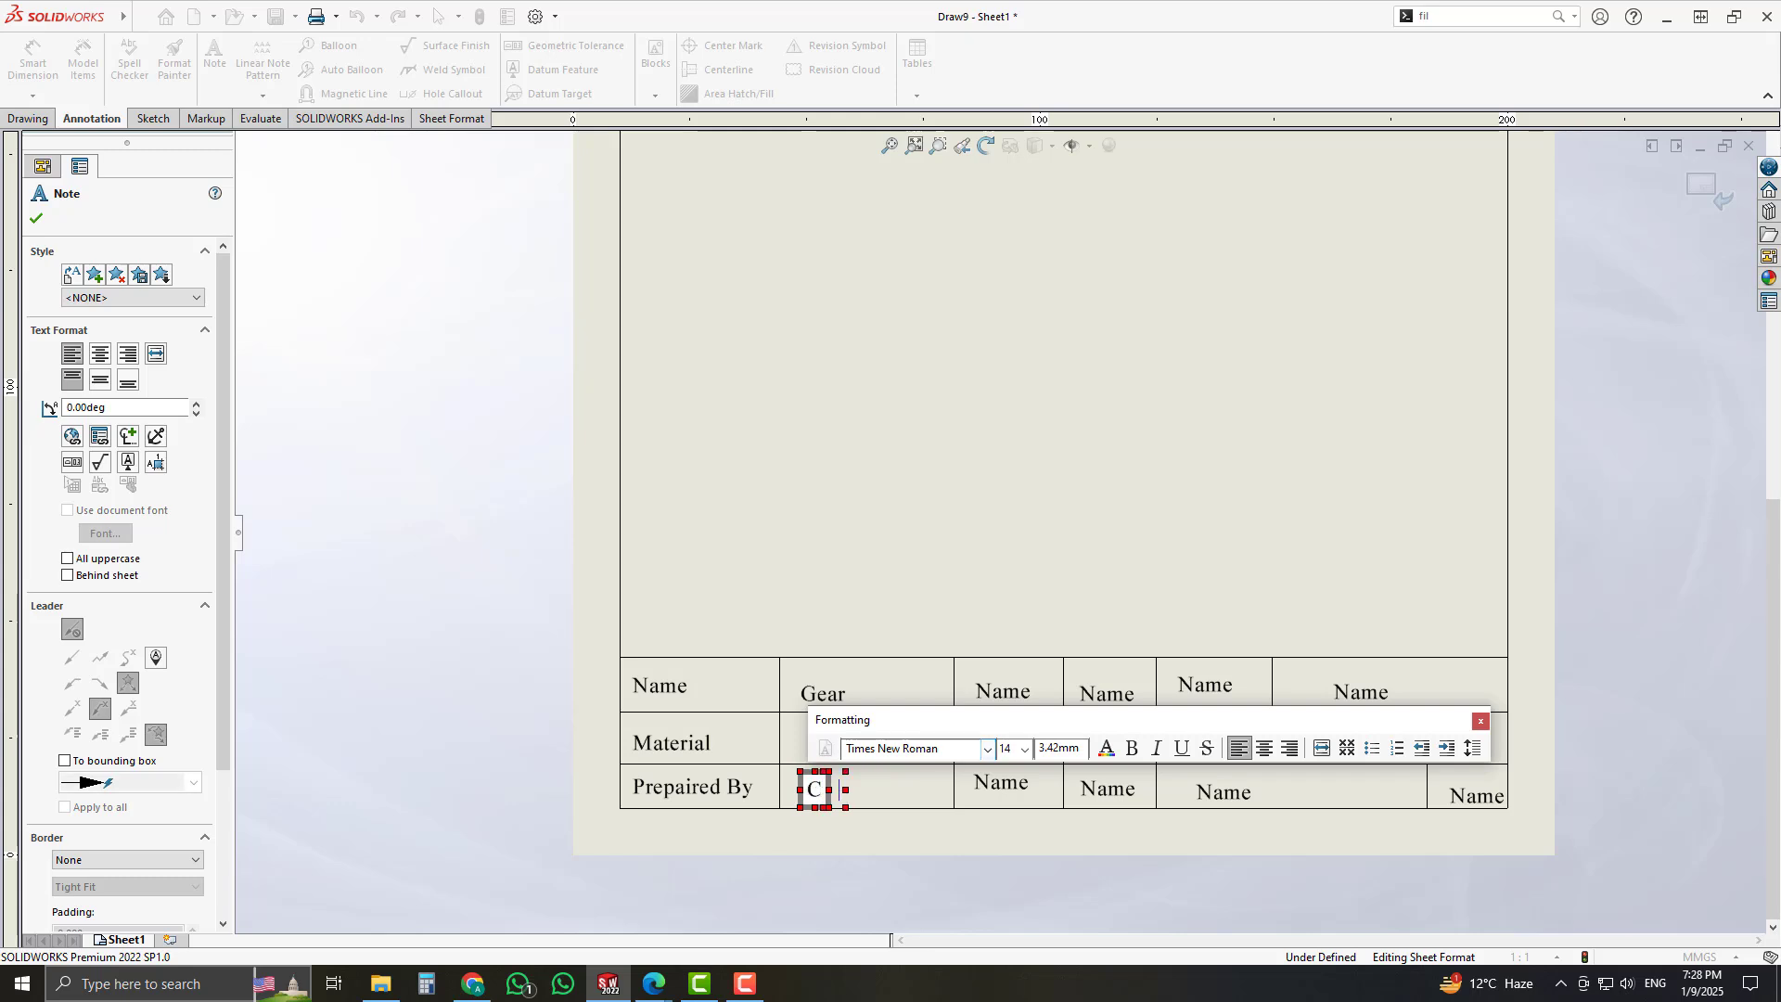
click(1116, 437)
drag(873, 800, 862, 795)
click(1048, 774)
scroll(1065, 779, down, 1)
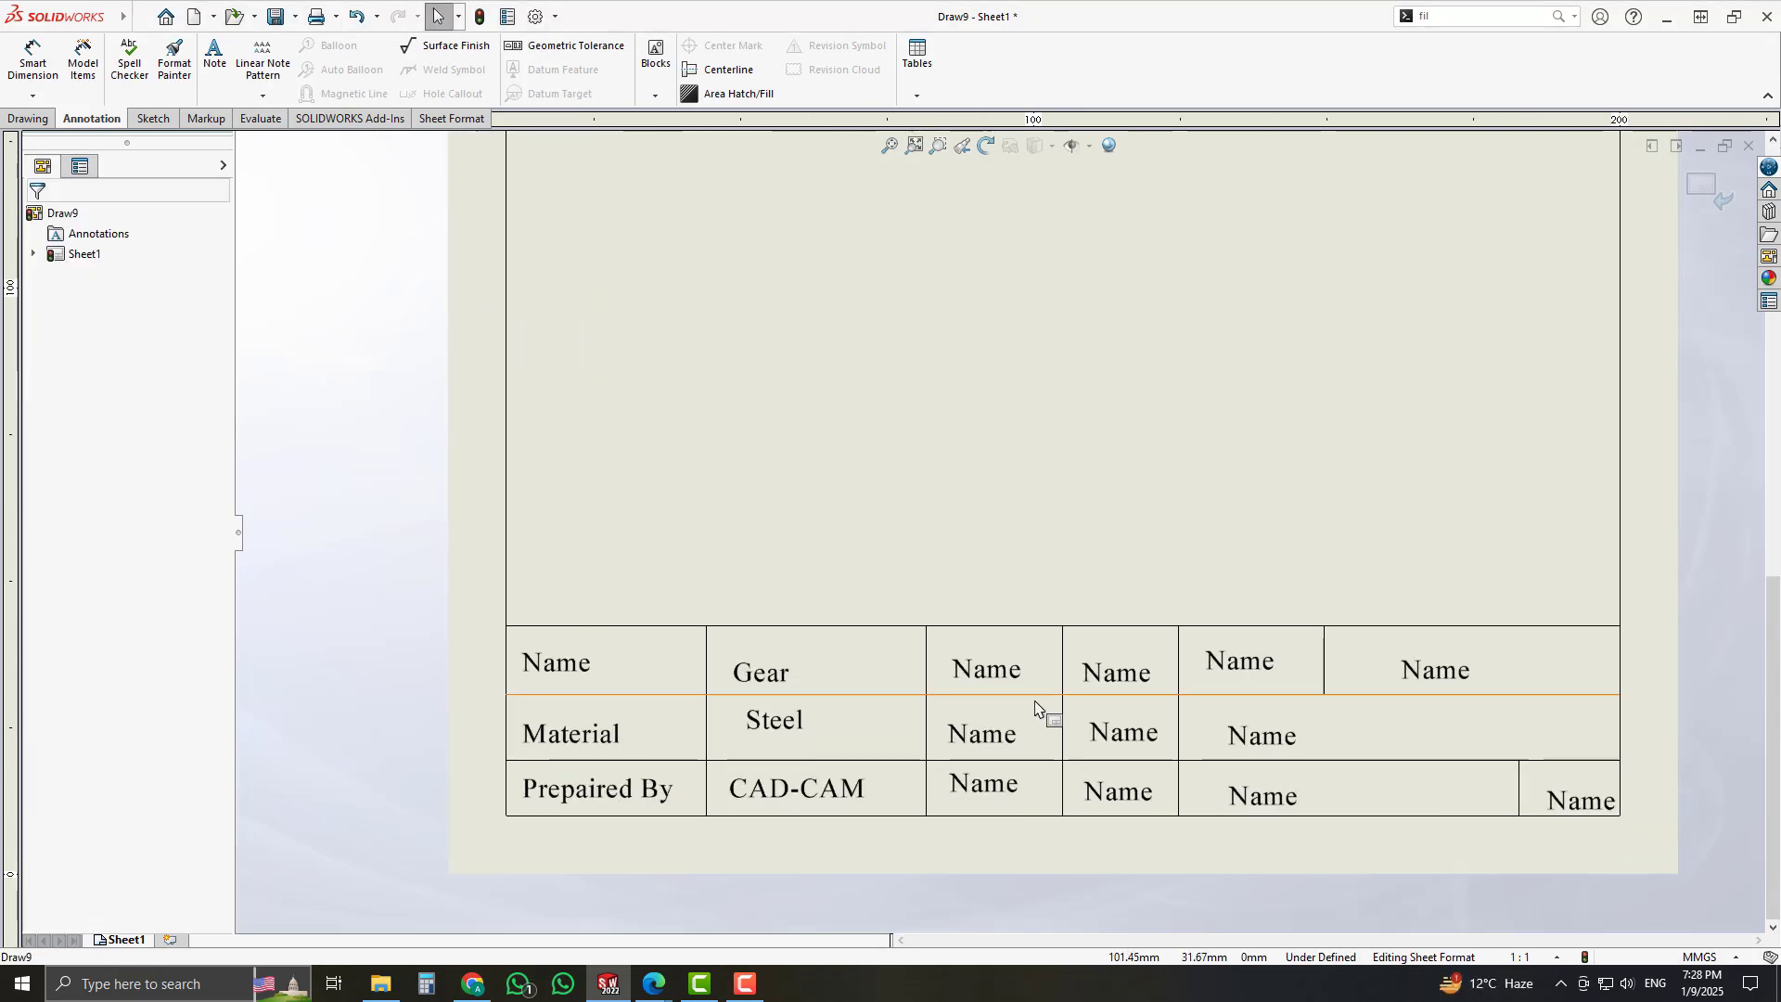
- Change the top note in the third column to "Scale"
click(990, 669)
double_click(985, 669)
text(SC)
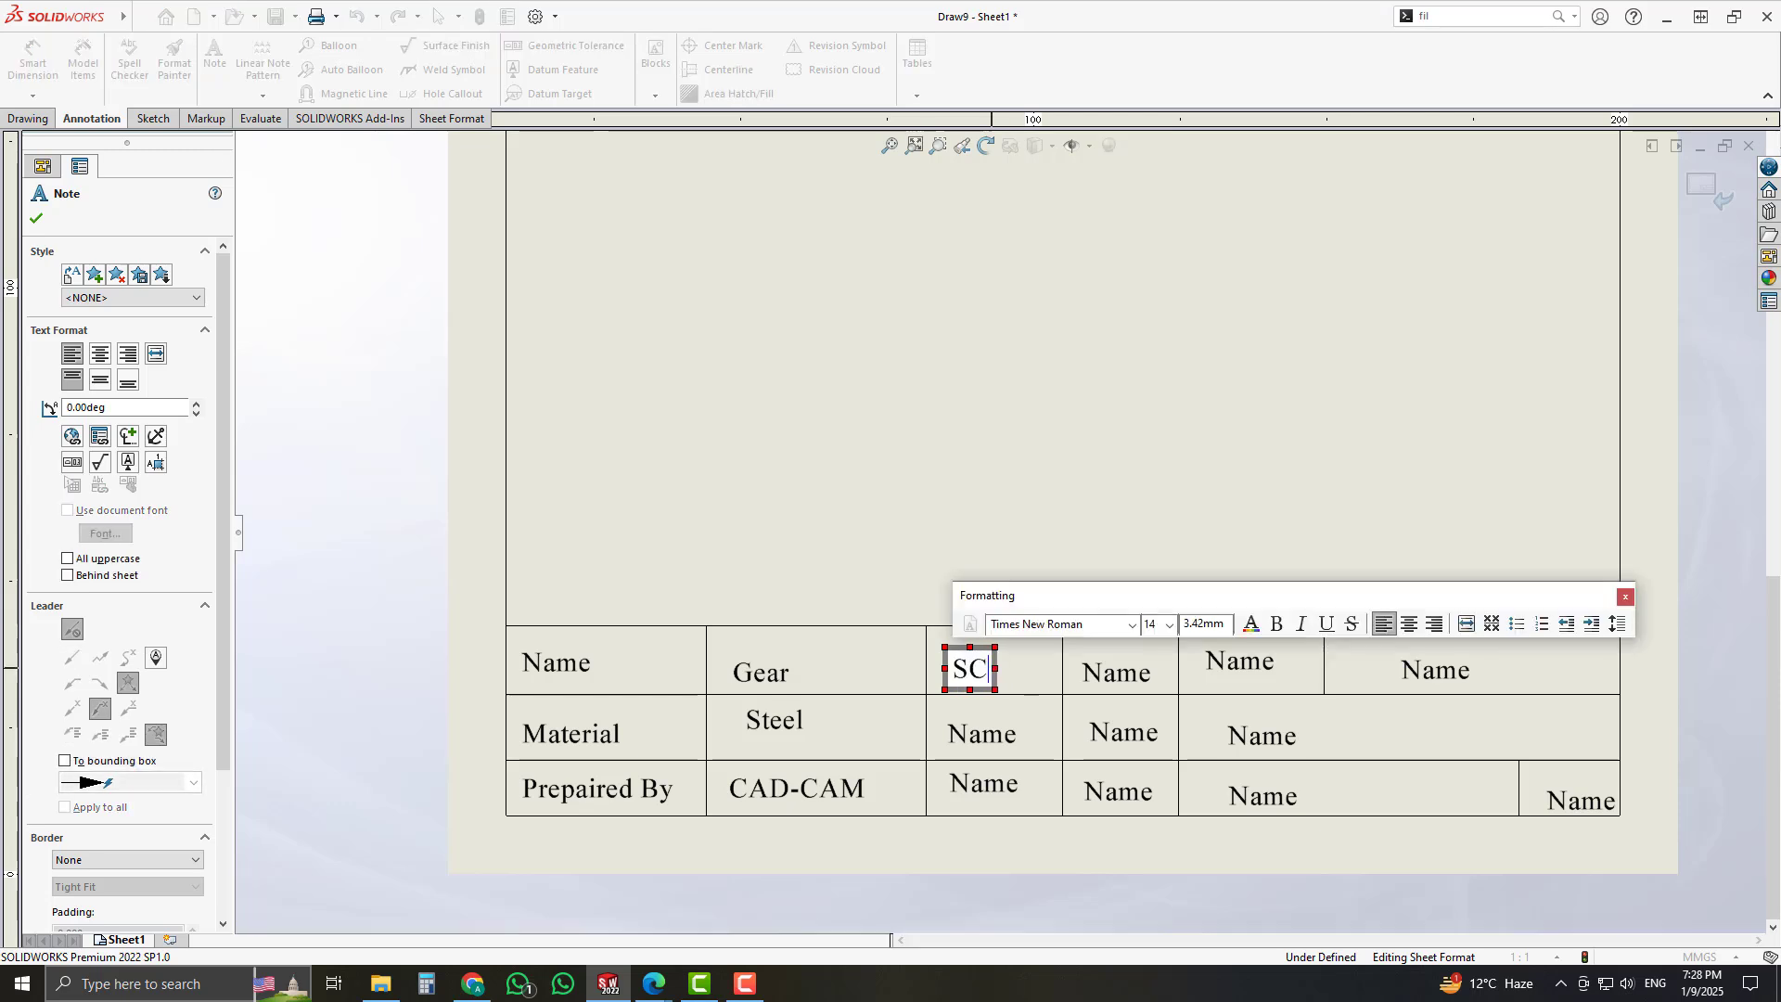
key(BackSpace)
text(cale)
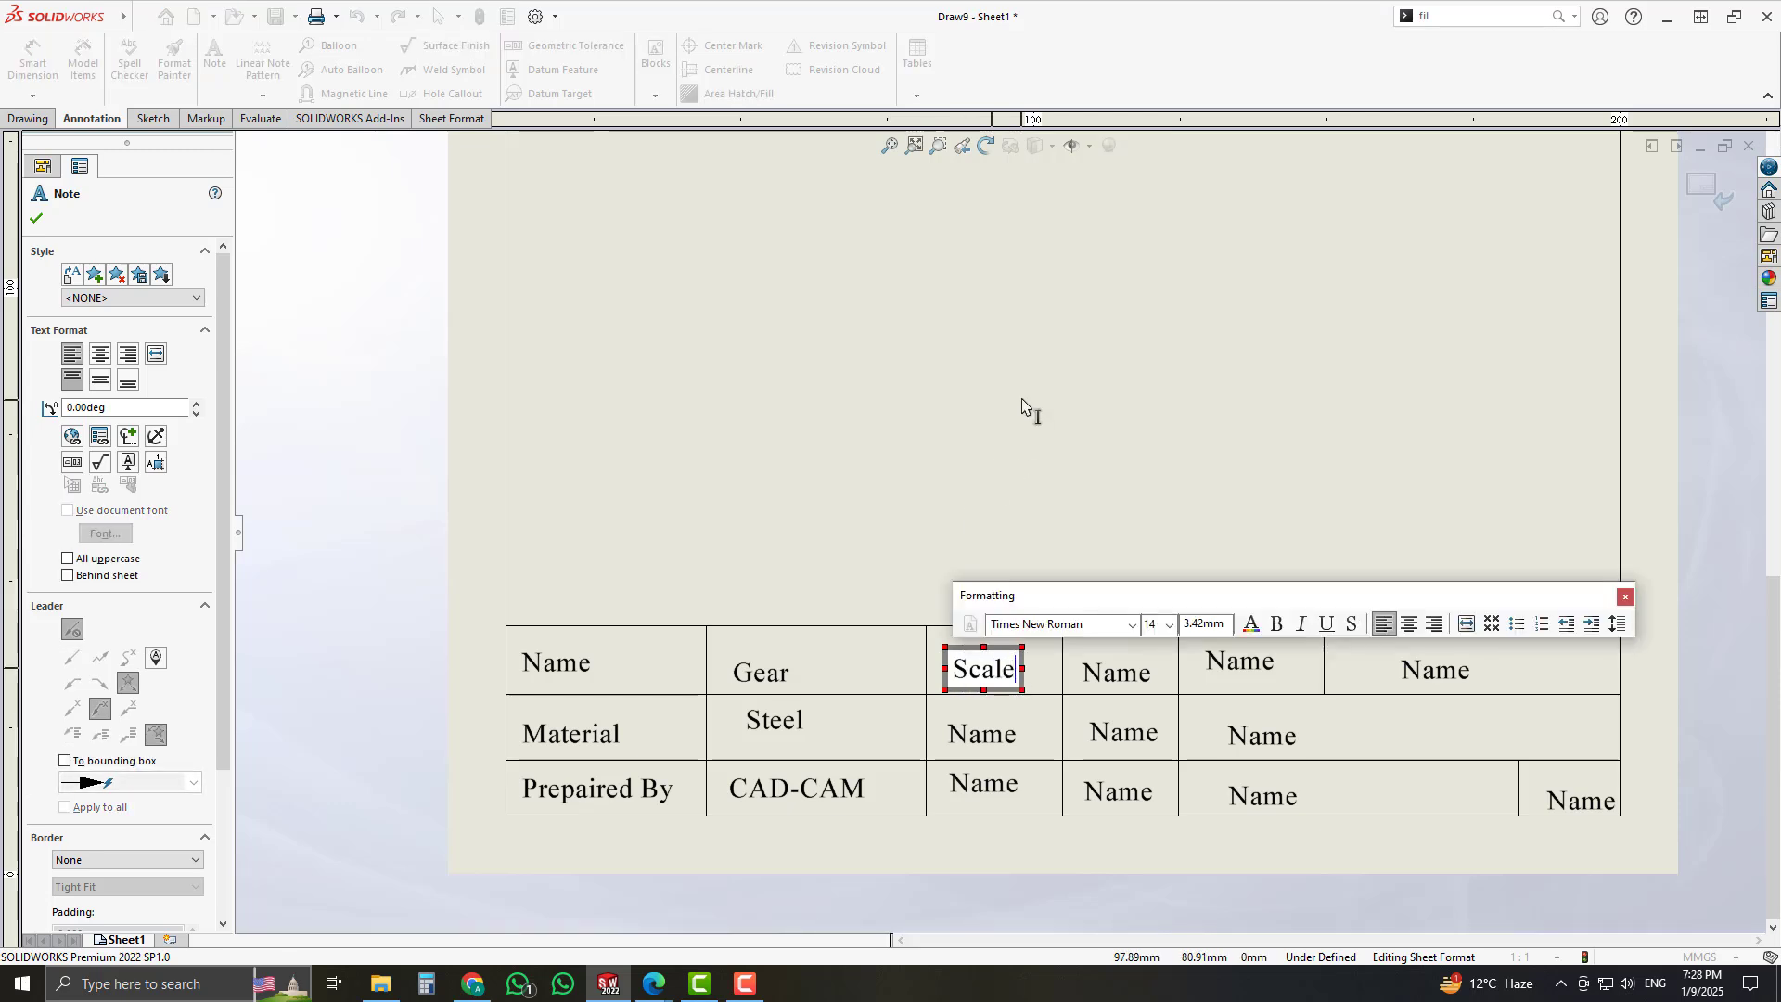
click(1022, 401)
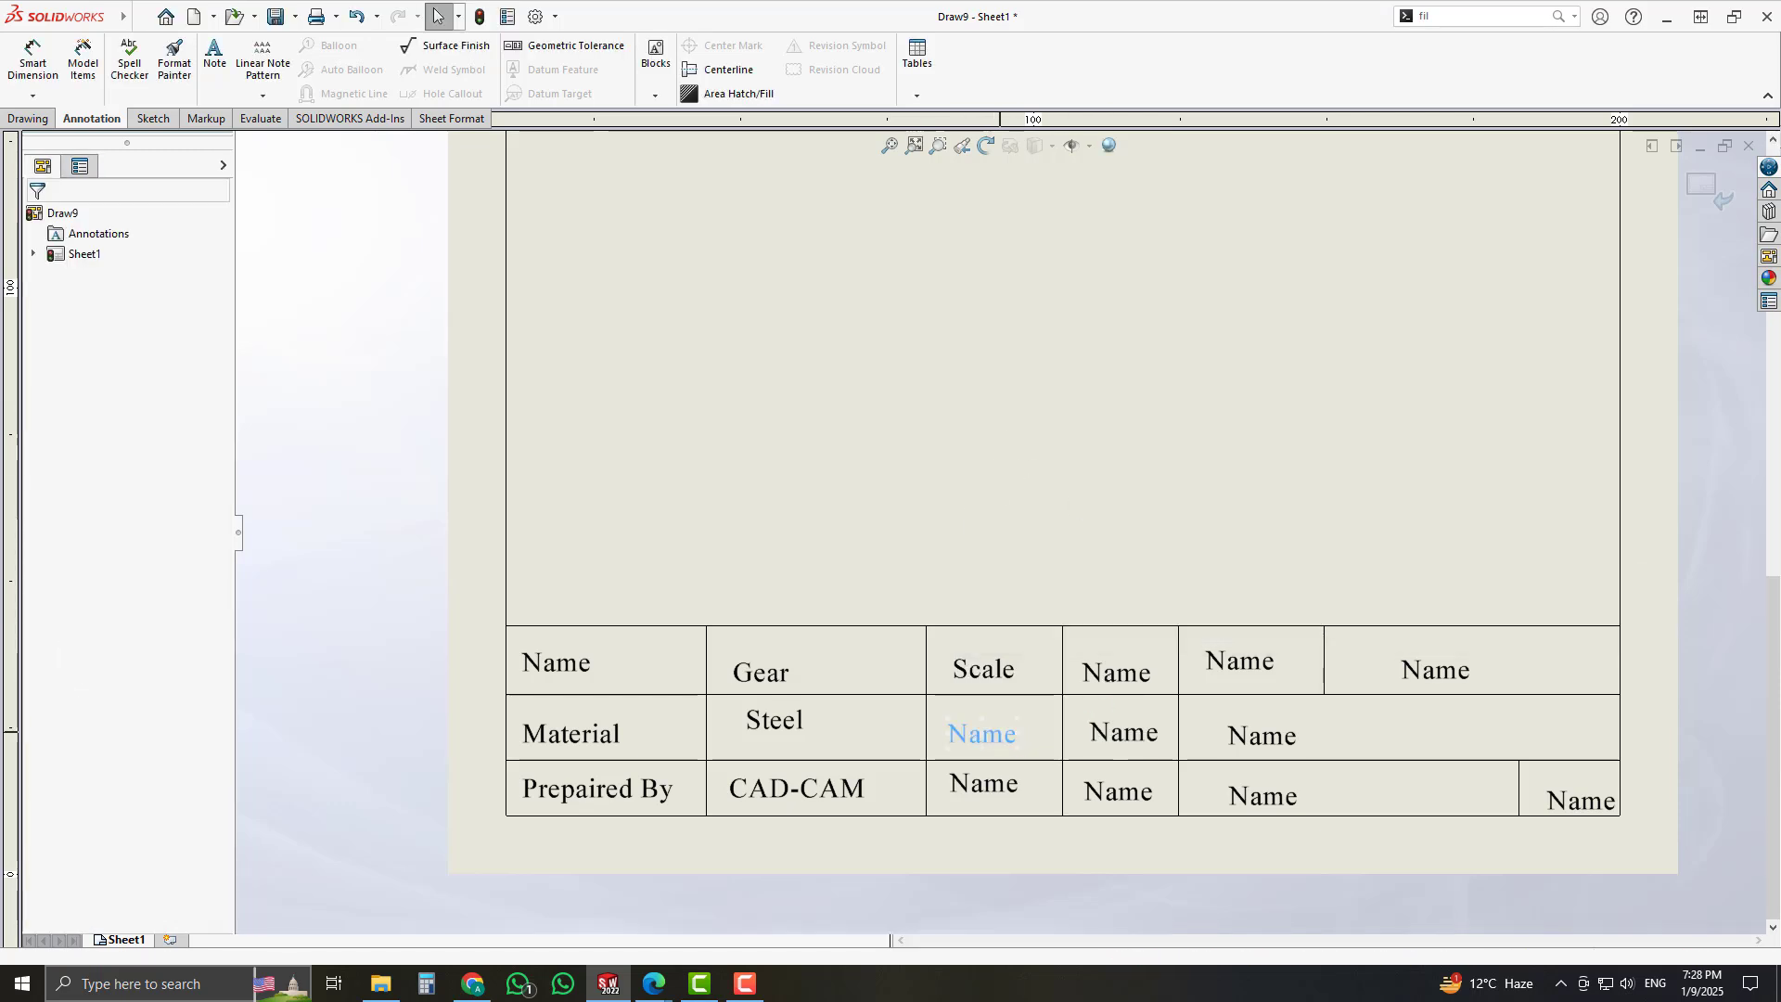
- Change the middle note in the third column to "Qty./Assy" and reposition it to fit inside its cell
double_click(982, 733)
text(Qty.)
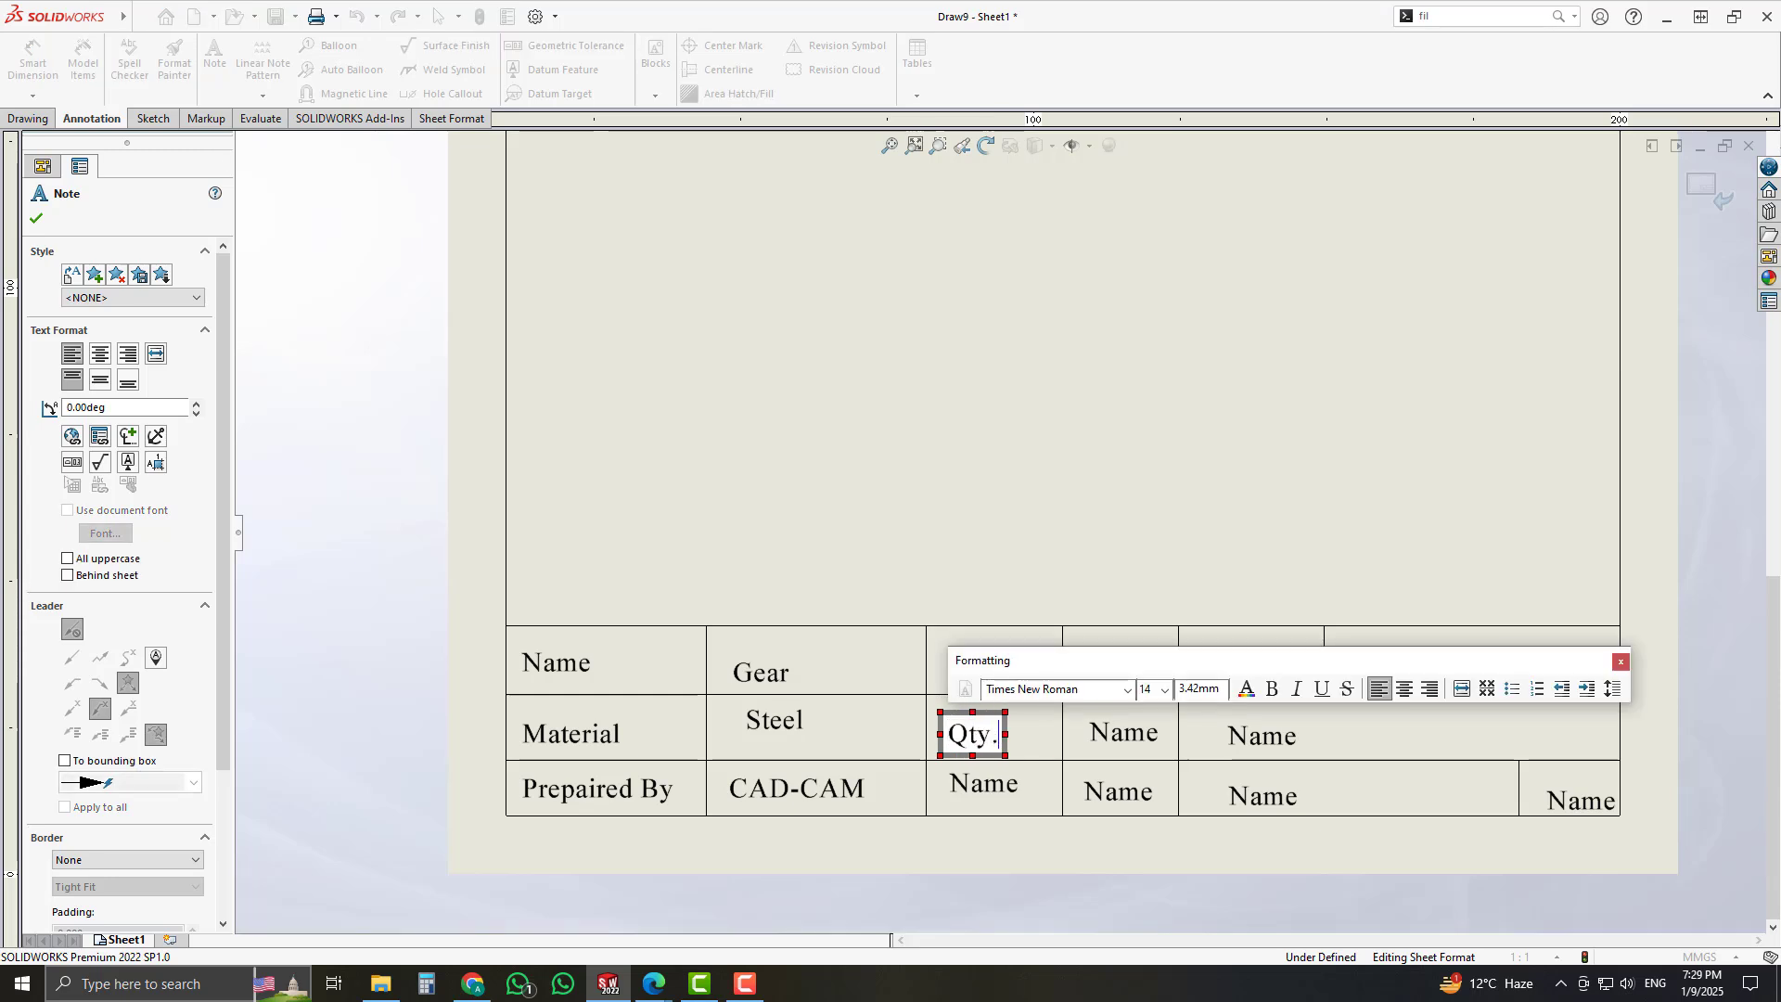
text(/Asy)
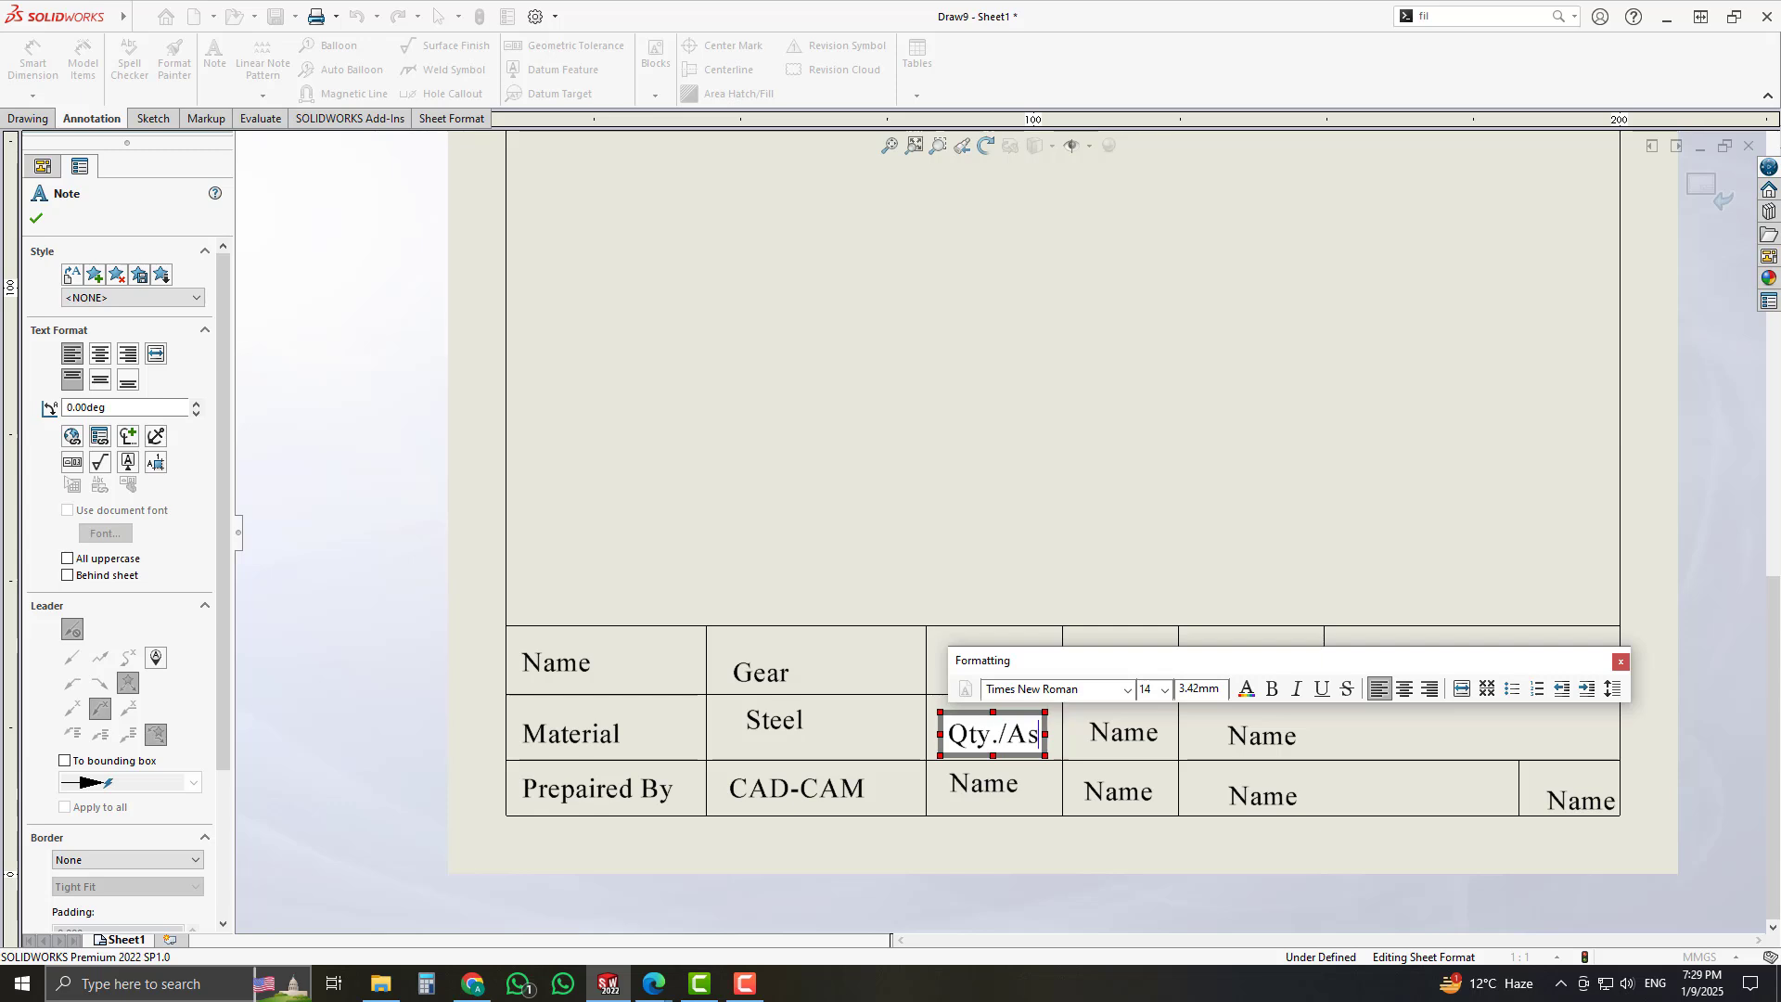
click(1004, 476)
scroll(1014, 756, down, 2)
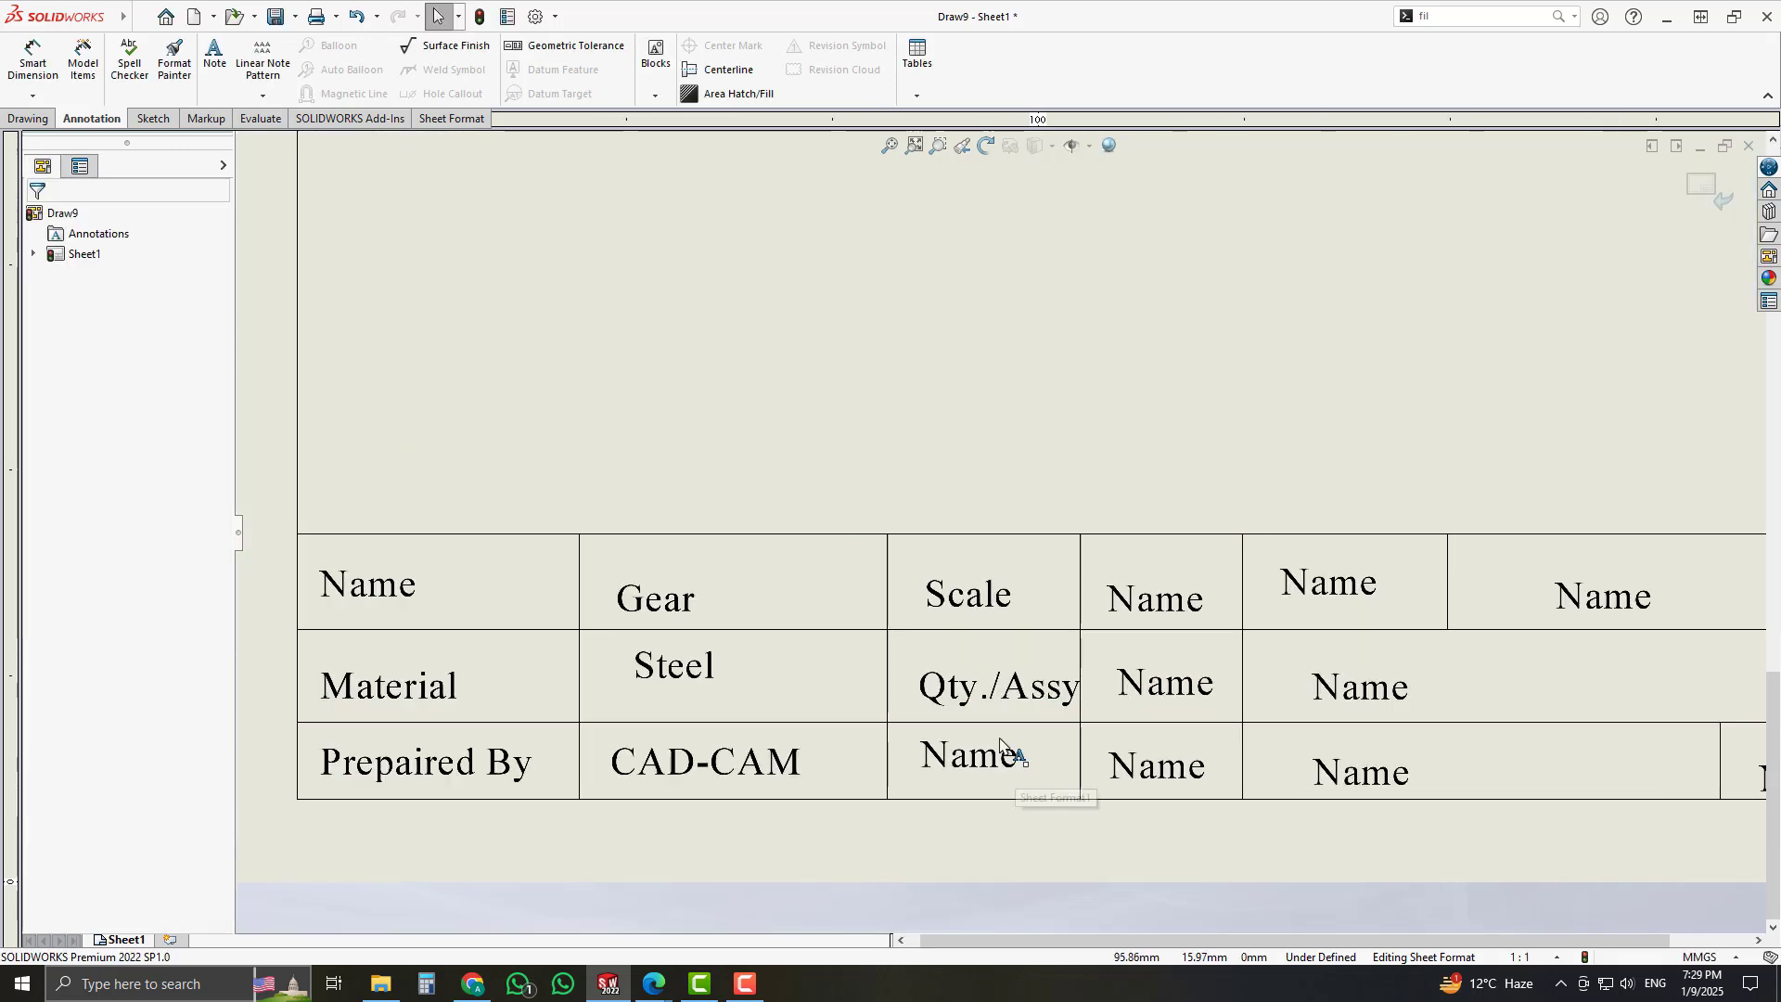
click(989, 686)
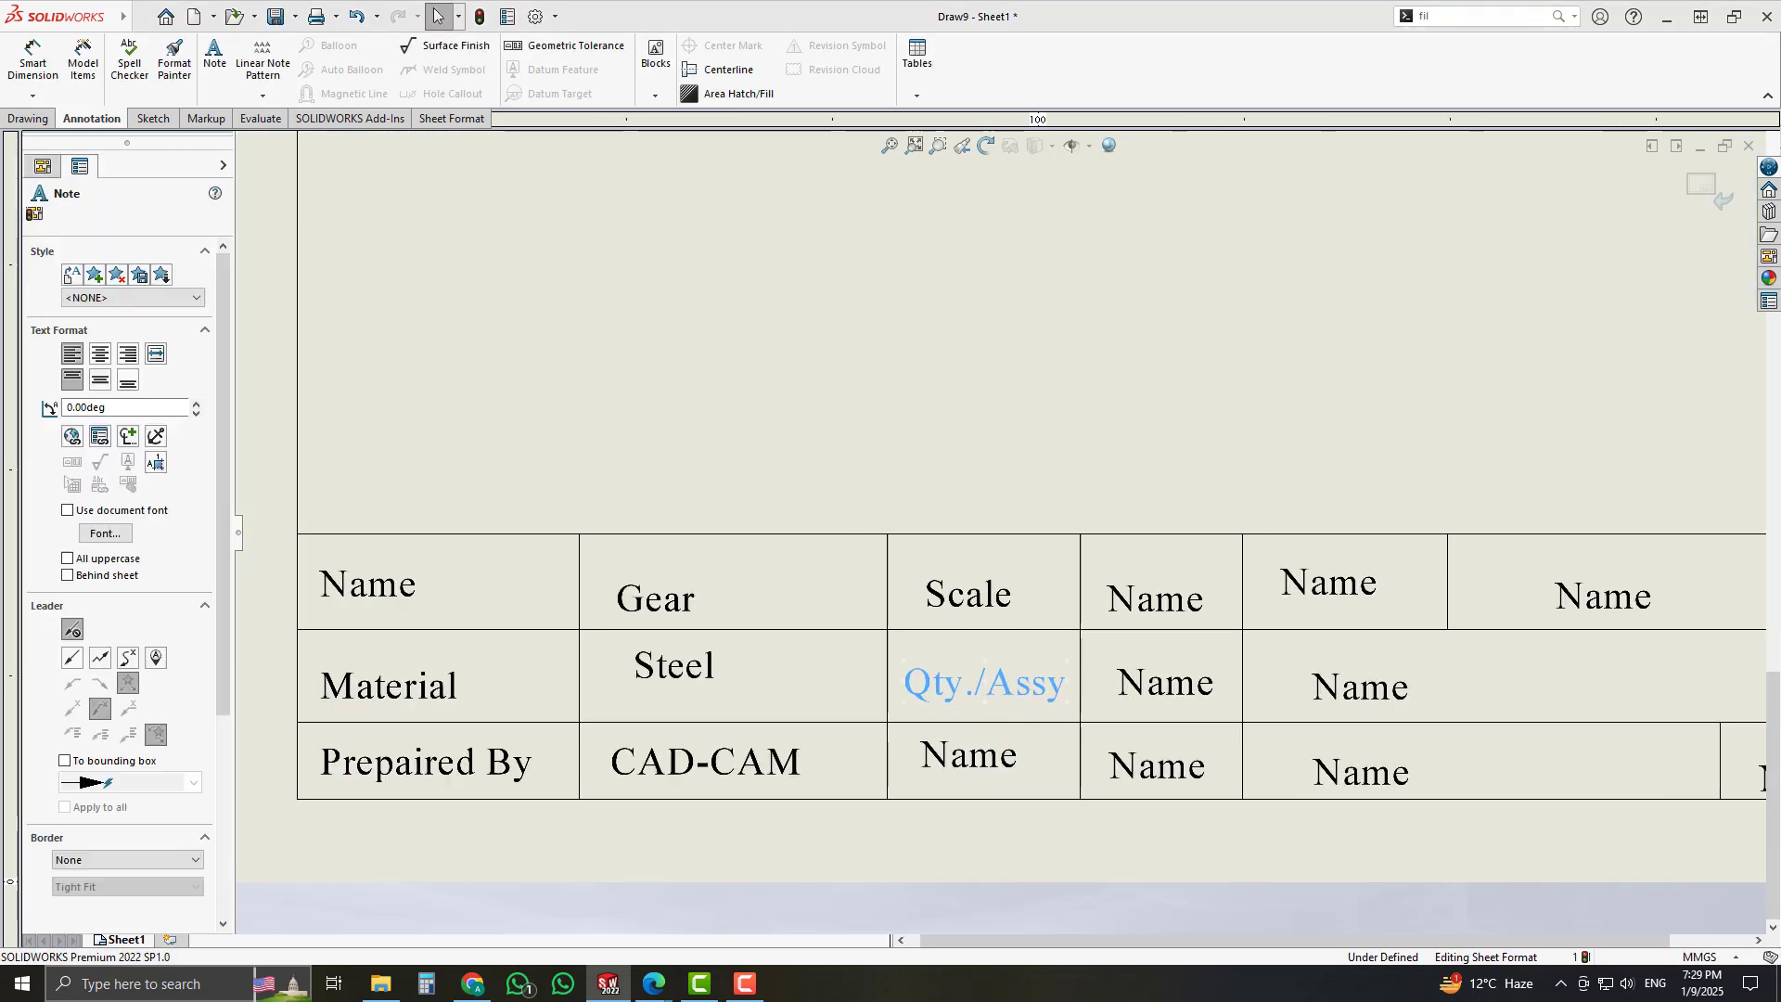
click(995, 845)
- Change the bottom note in the third column to "Projection" and reposition it to fit inside its cell
scroll(995, 839, down, 2)
double_click(986, 728)
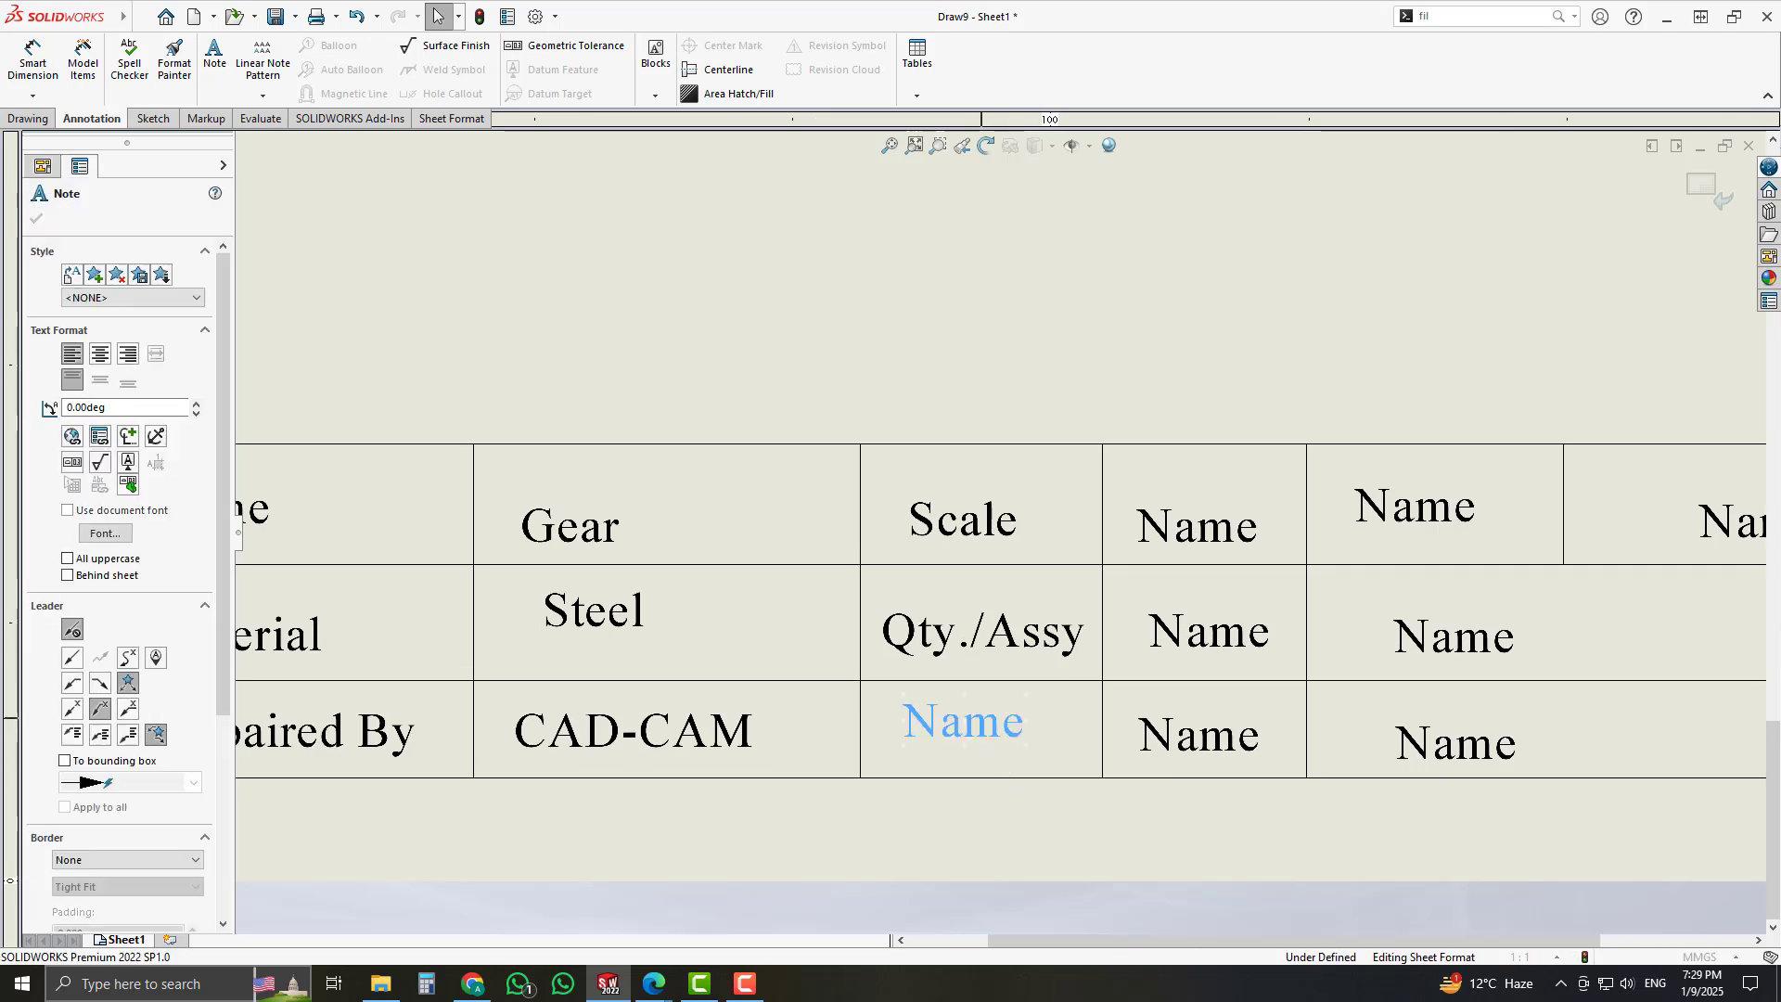
text(Projection)
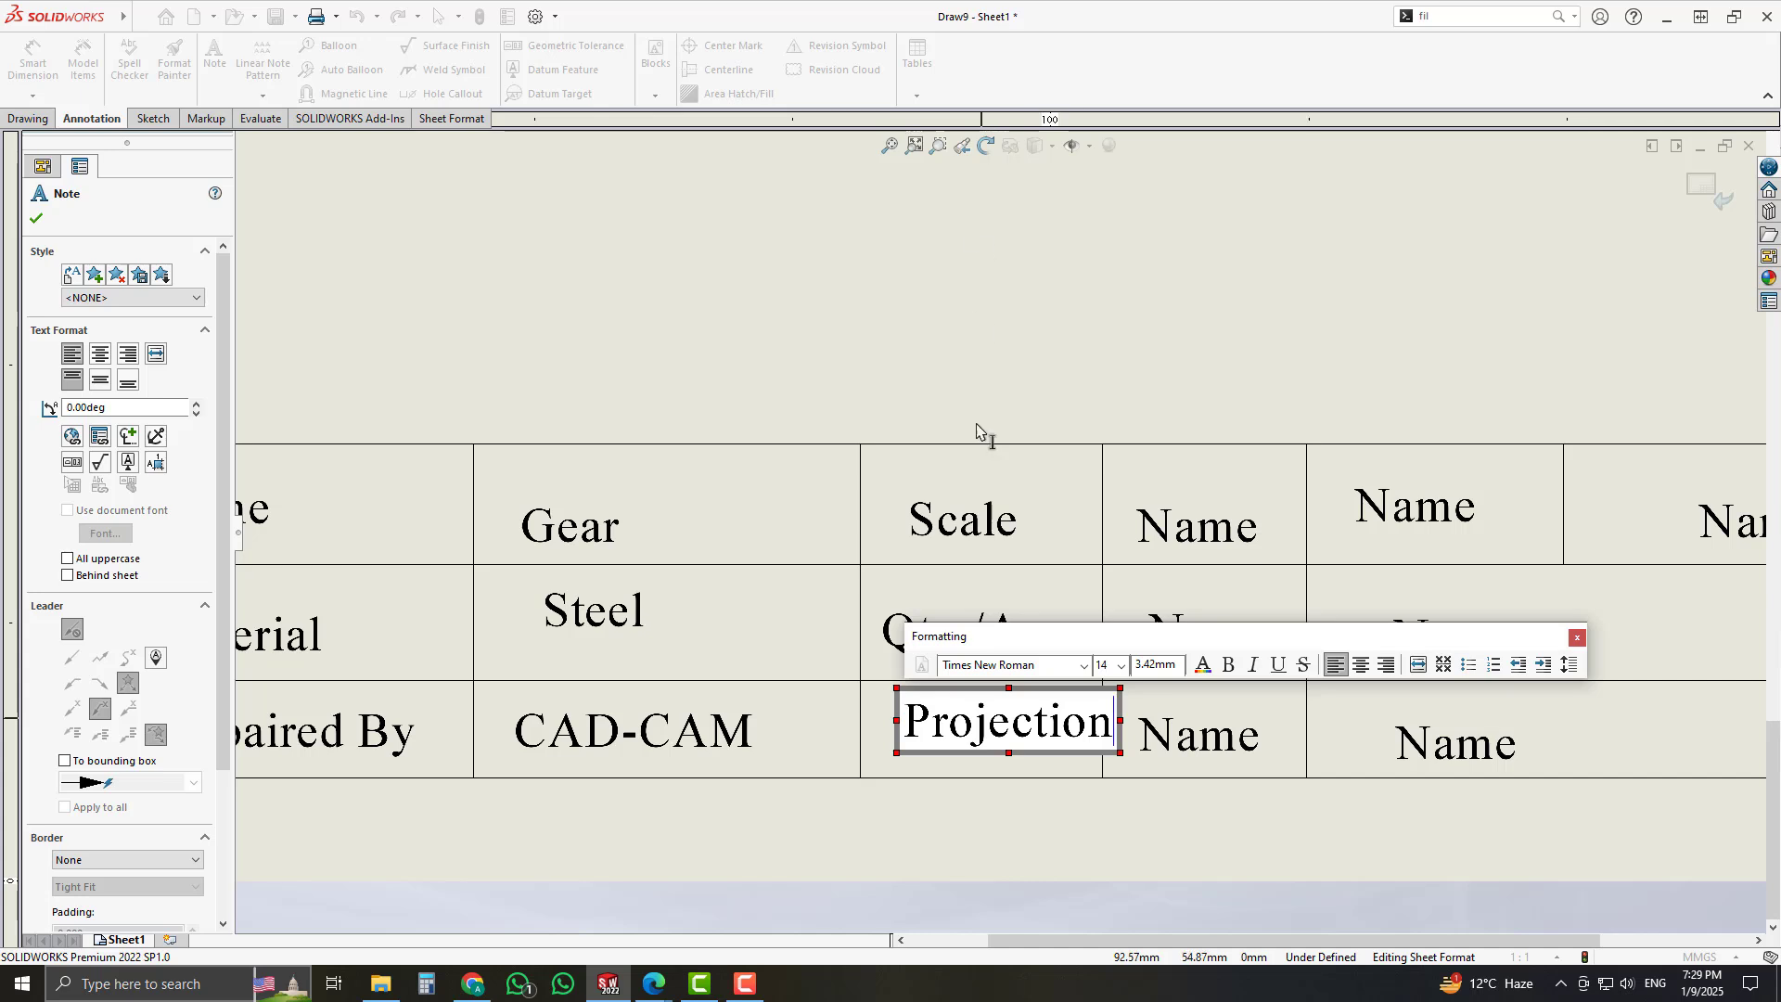
click(959, 400)
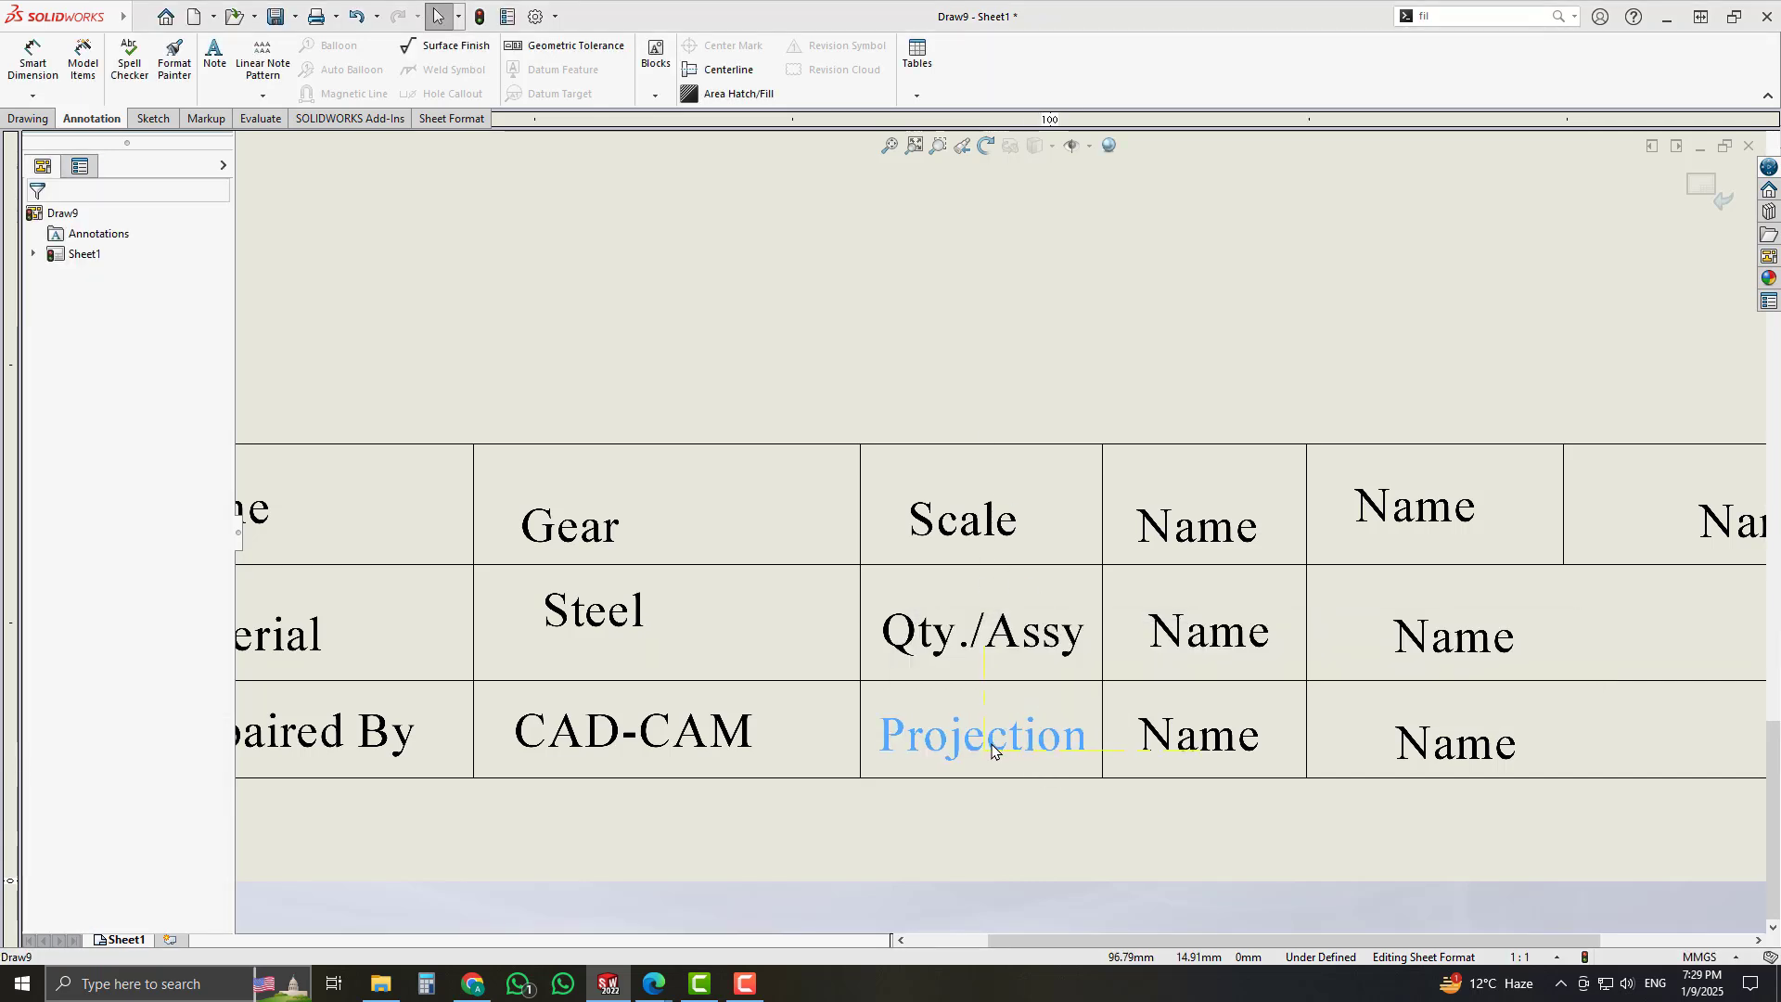
- Change the fourth column's top note to "5:1" and its middle note to "04"
scroll(1197, 538, down, 2)
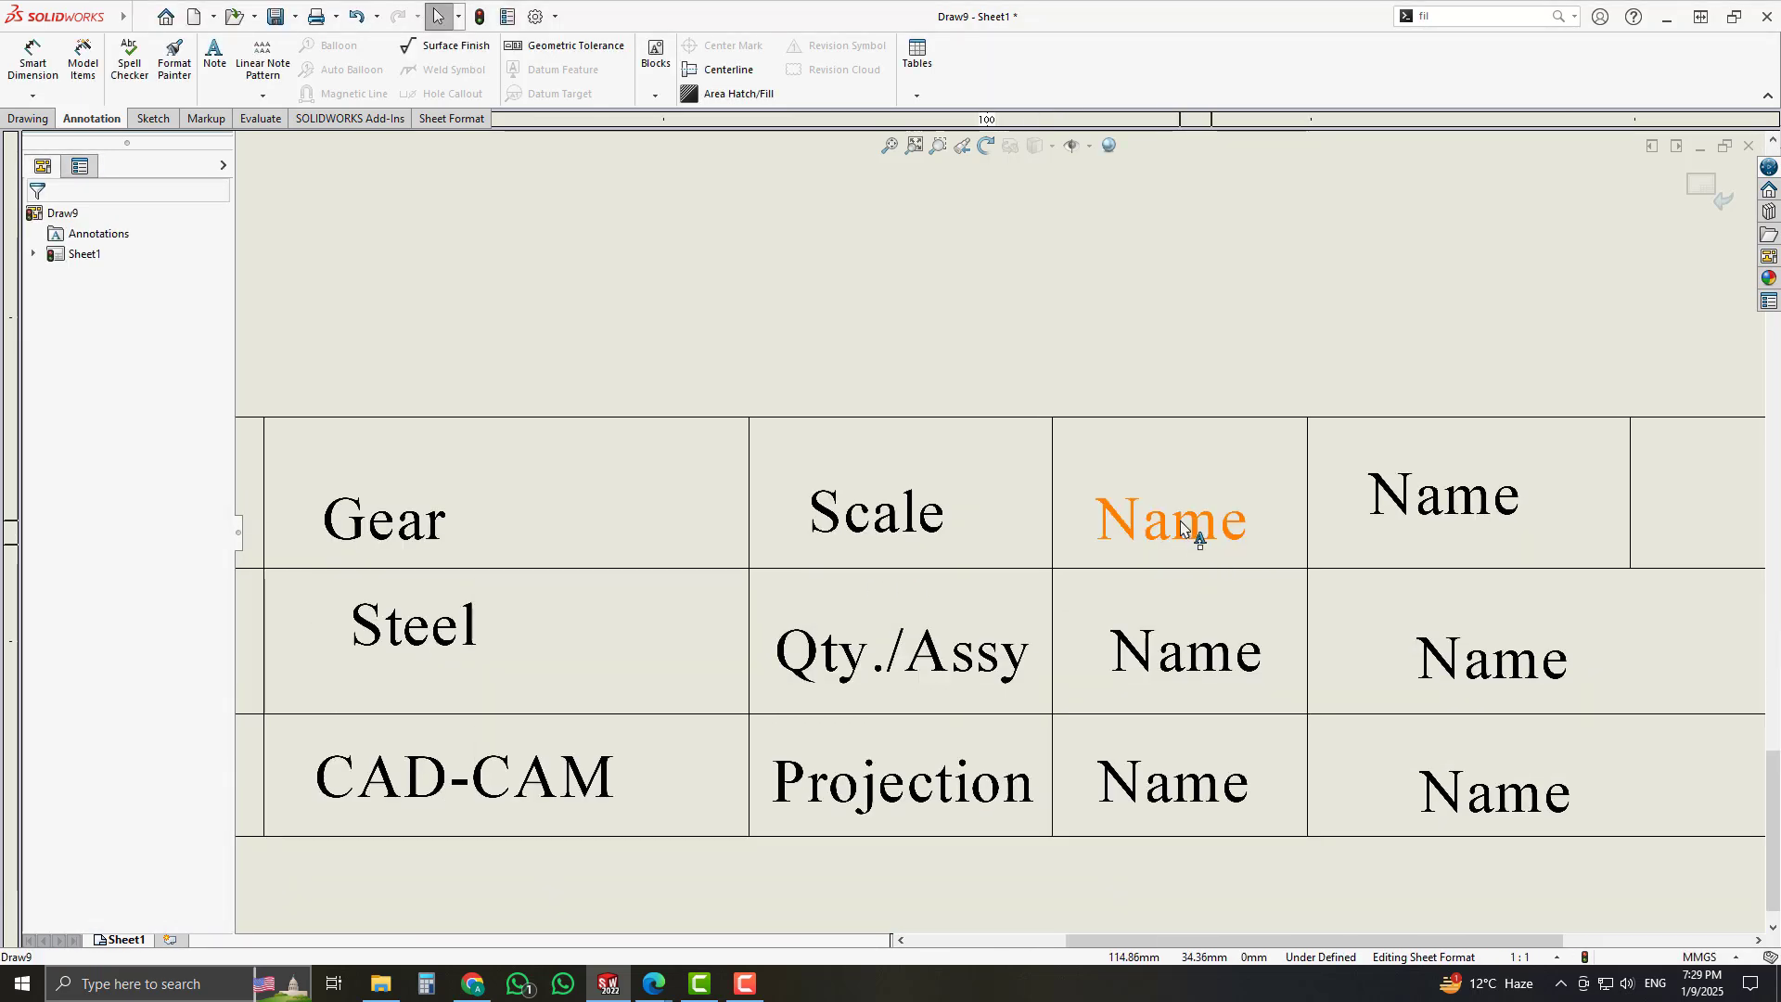
scroll(1175, 564, up, 3)
scroll(1165, 563, down, 2)
scroll(1148, 569, up, 3)
scroll(1145, 520, down, 2)
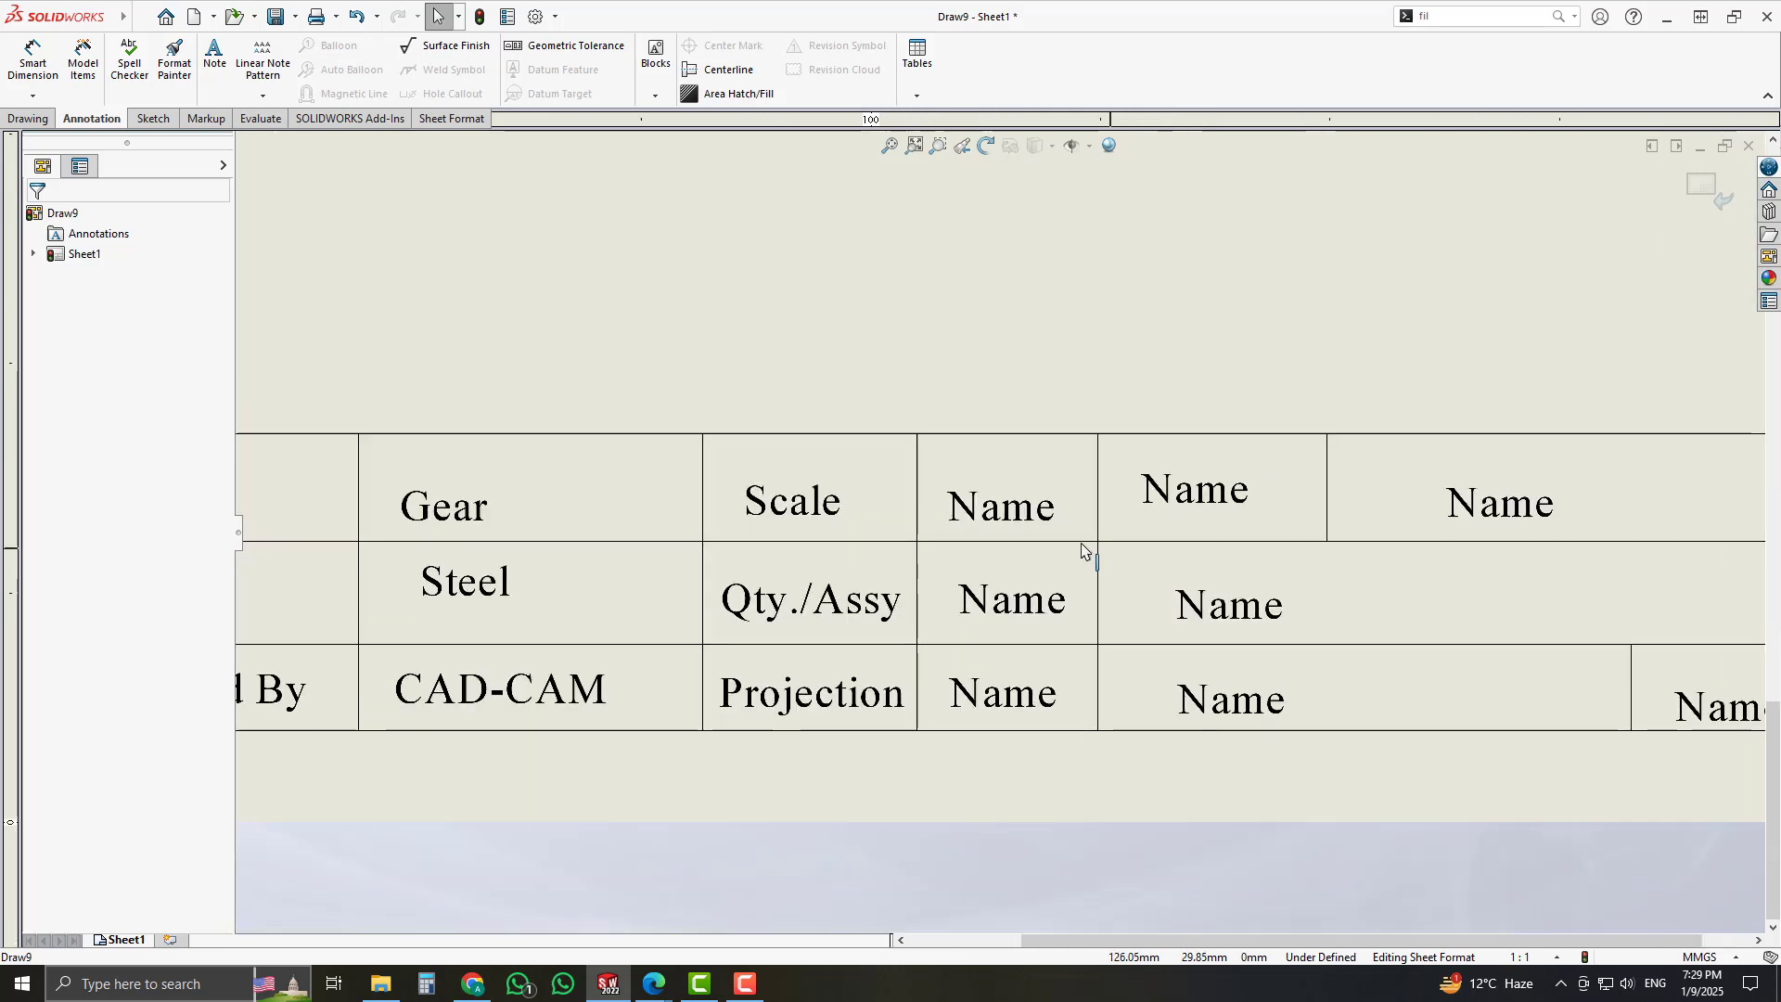
double_click(1002, 505)
text(5)
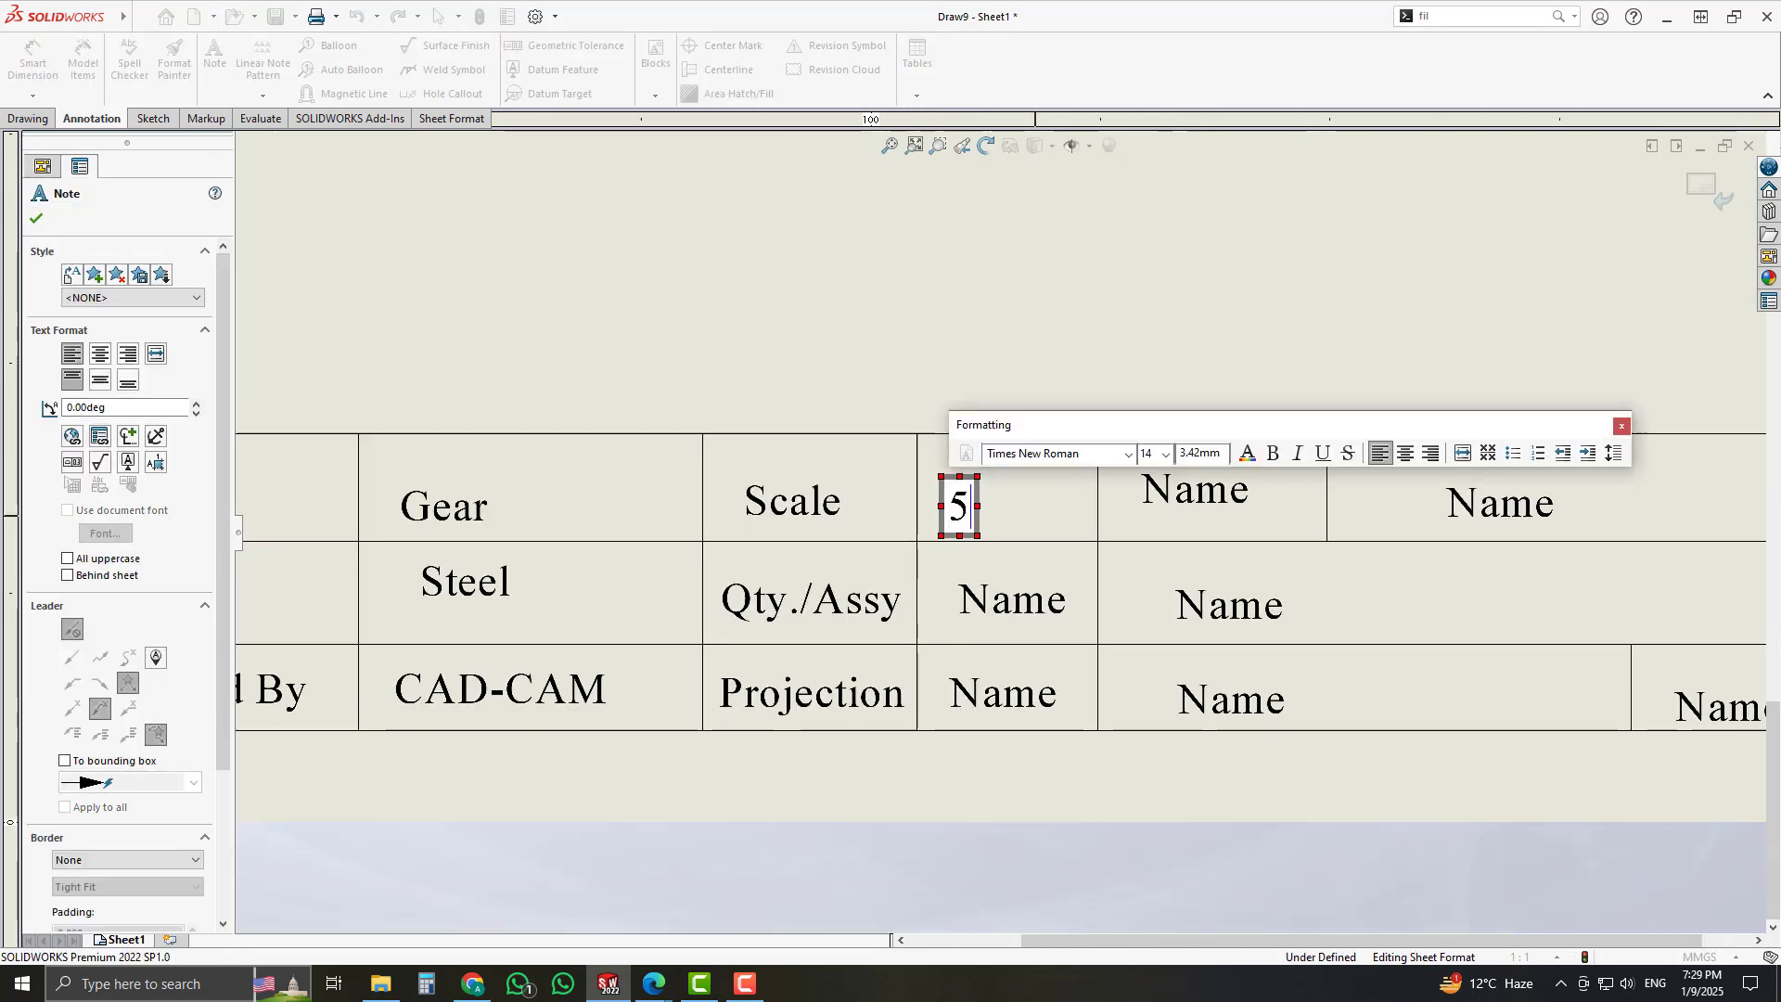
text(:1)
click(1193, 310)
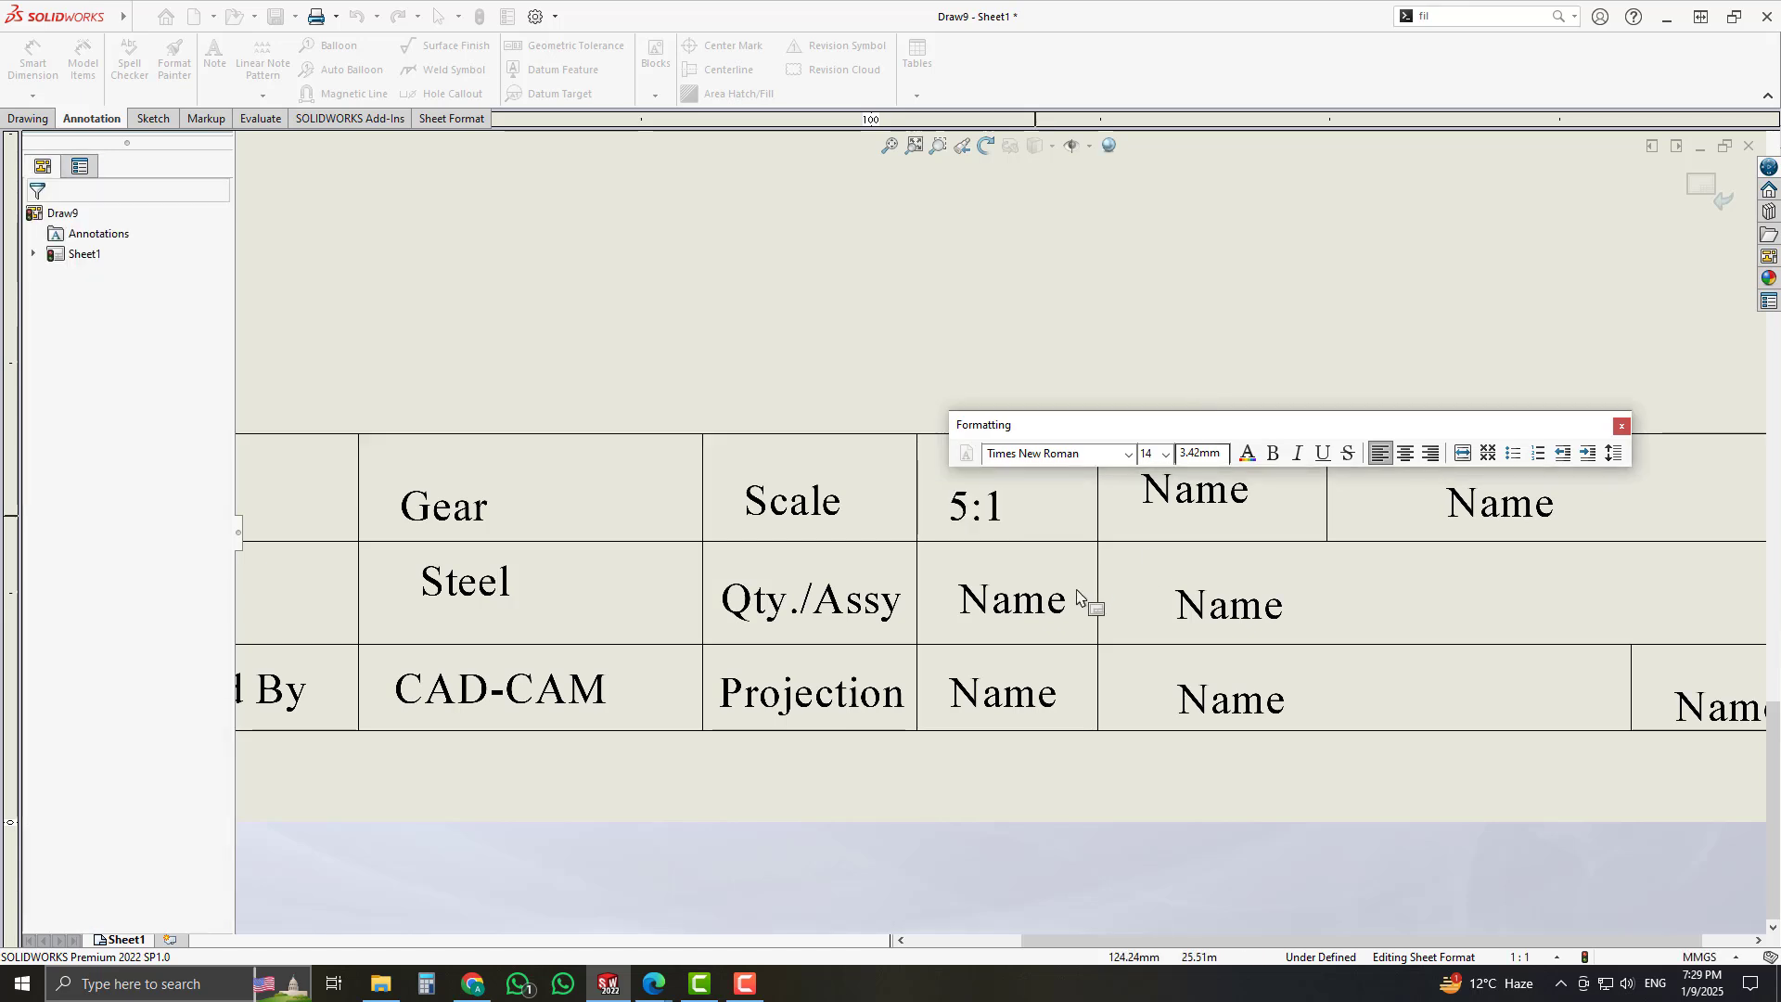
double_click(1011, 598)
text(04)
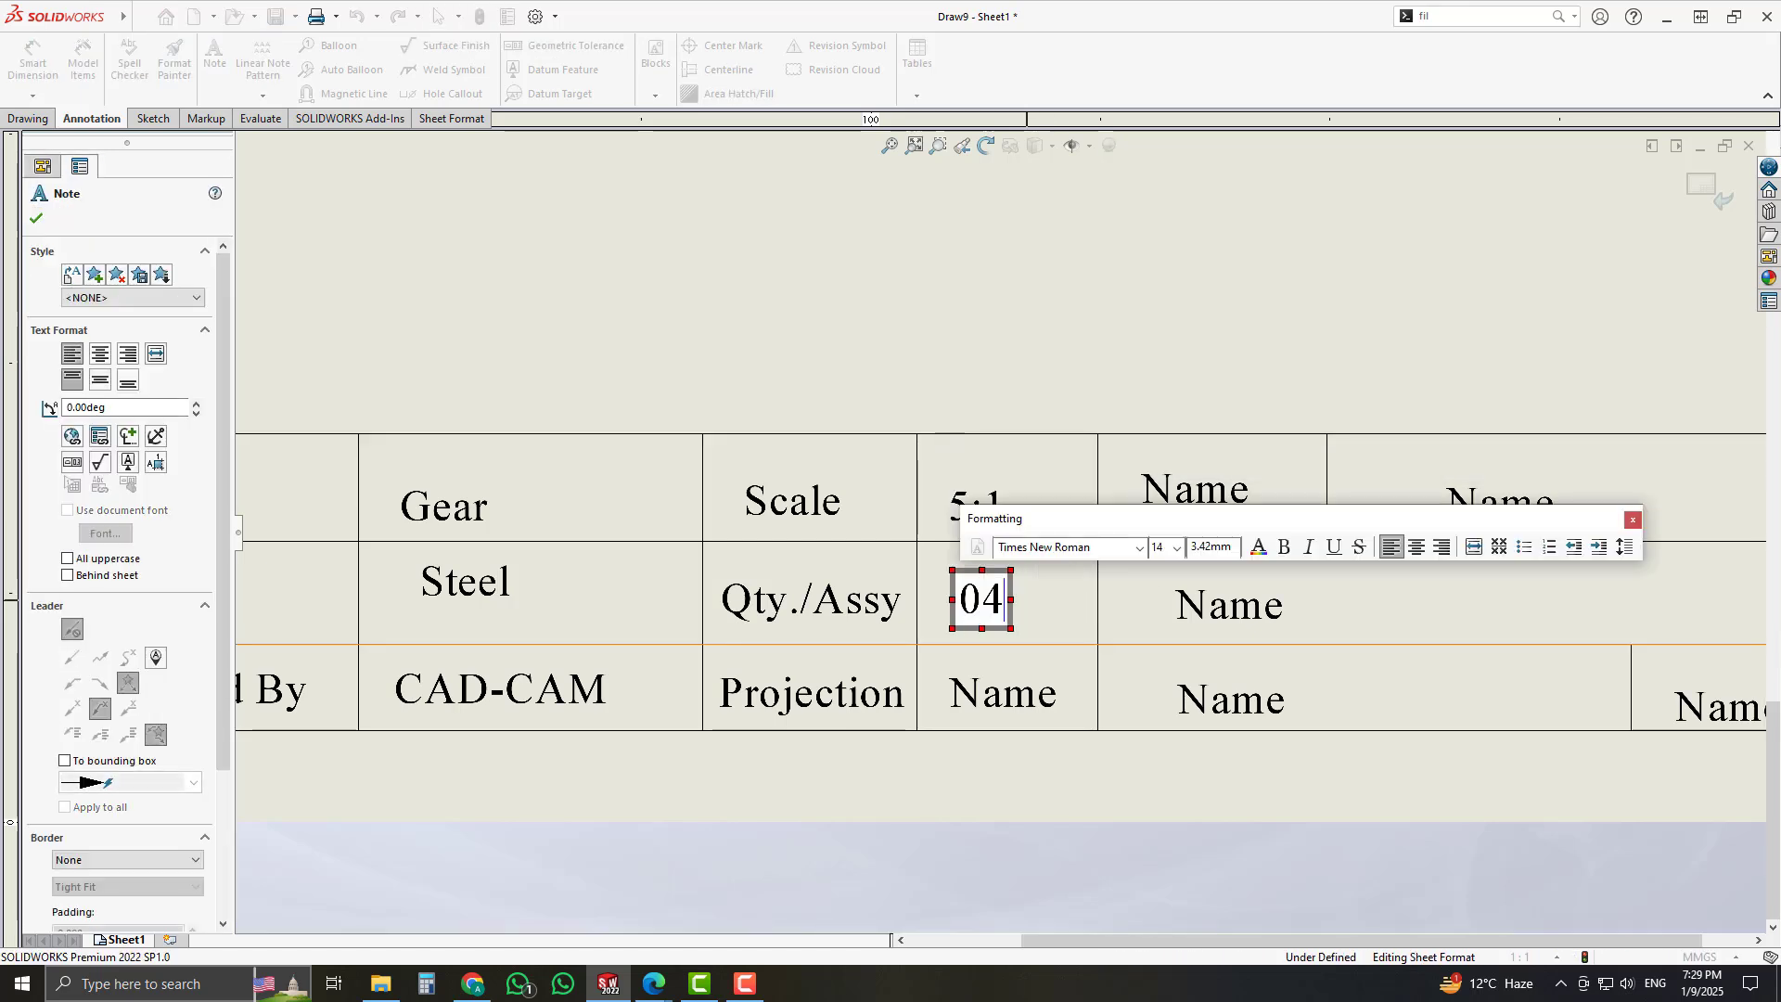
click(1021, 271)
- Change the fourth column's bottom note to "3rd Ang" and reposition it to fit inside its cell
double_click(1038, 695)
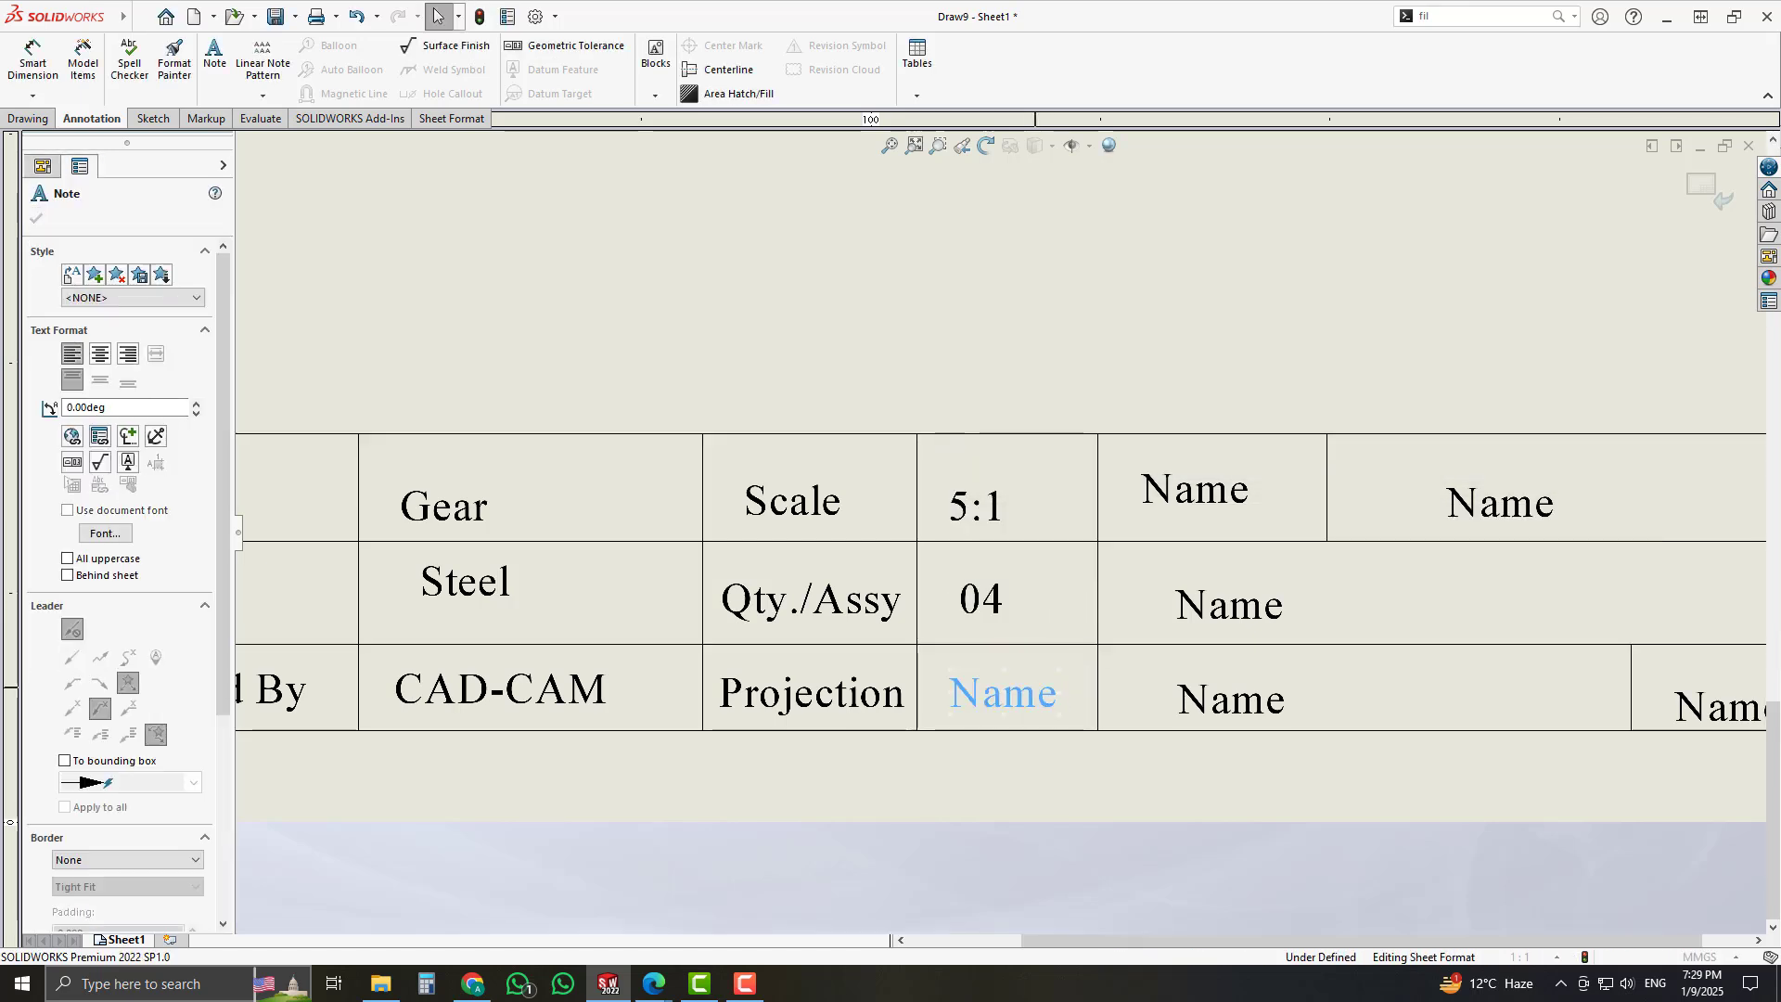
text(3rd)
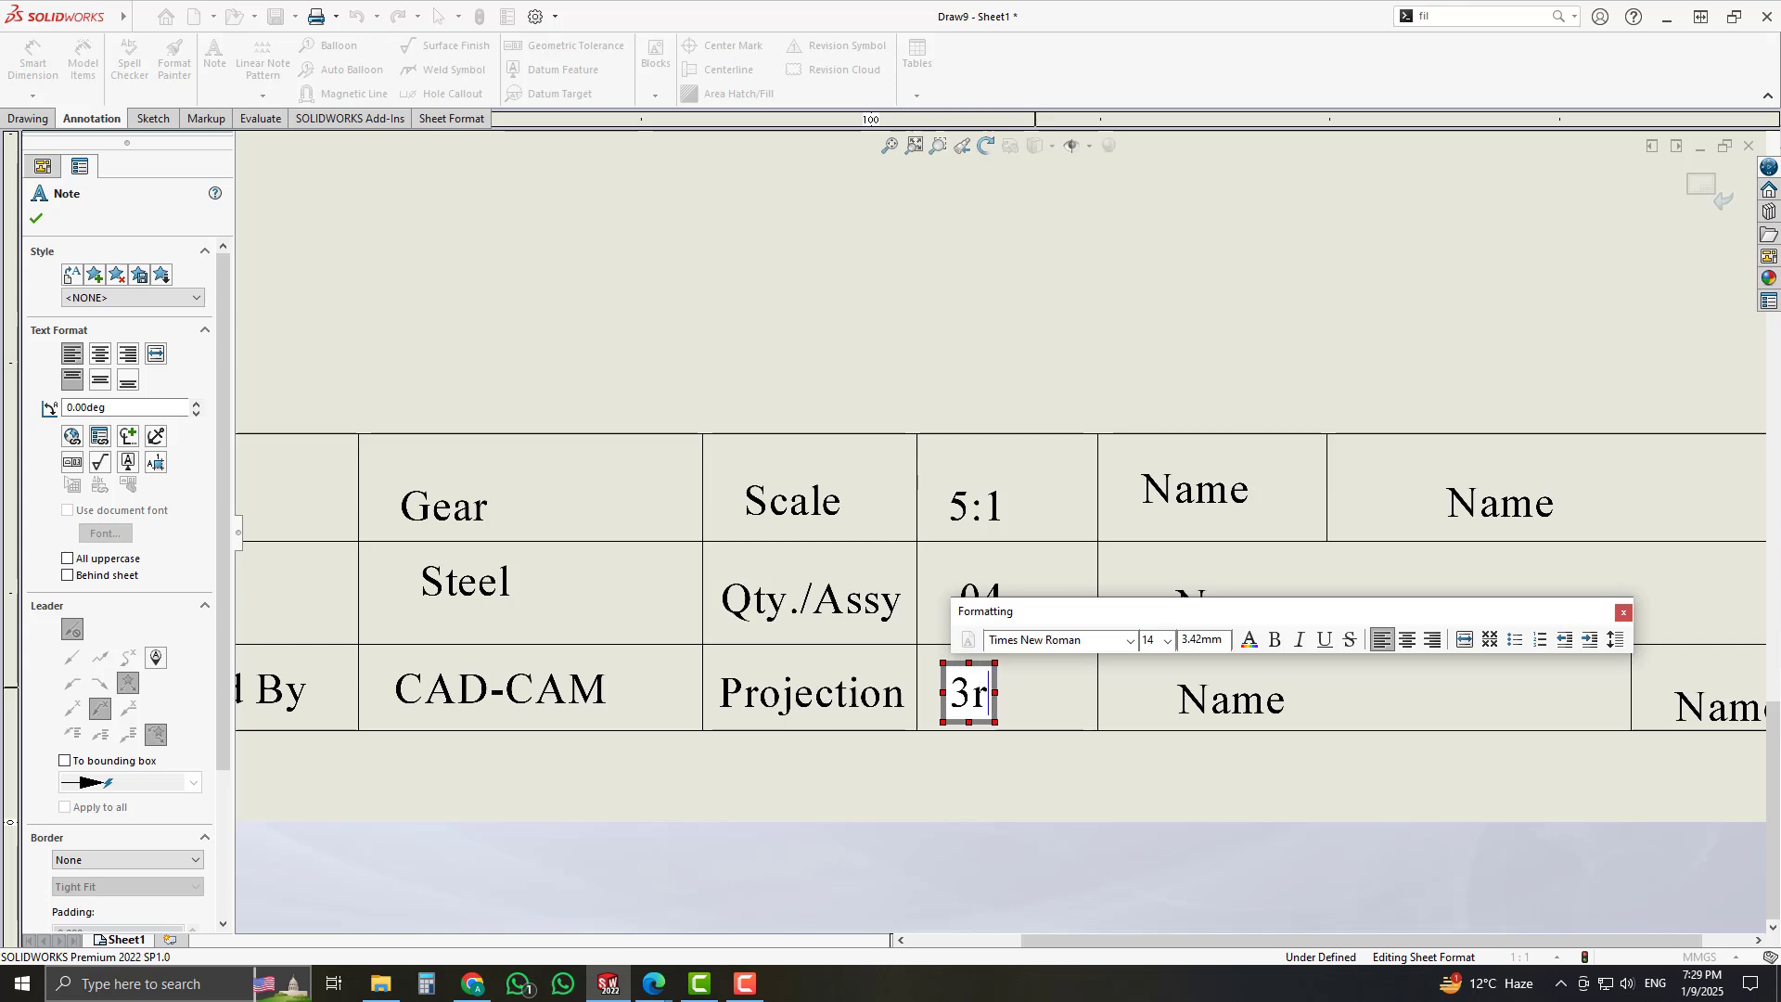
click(1018, 340)
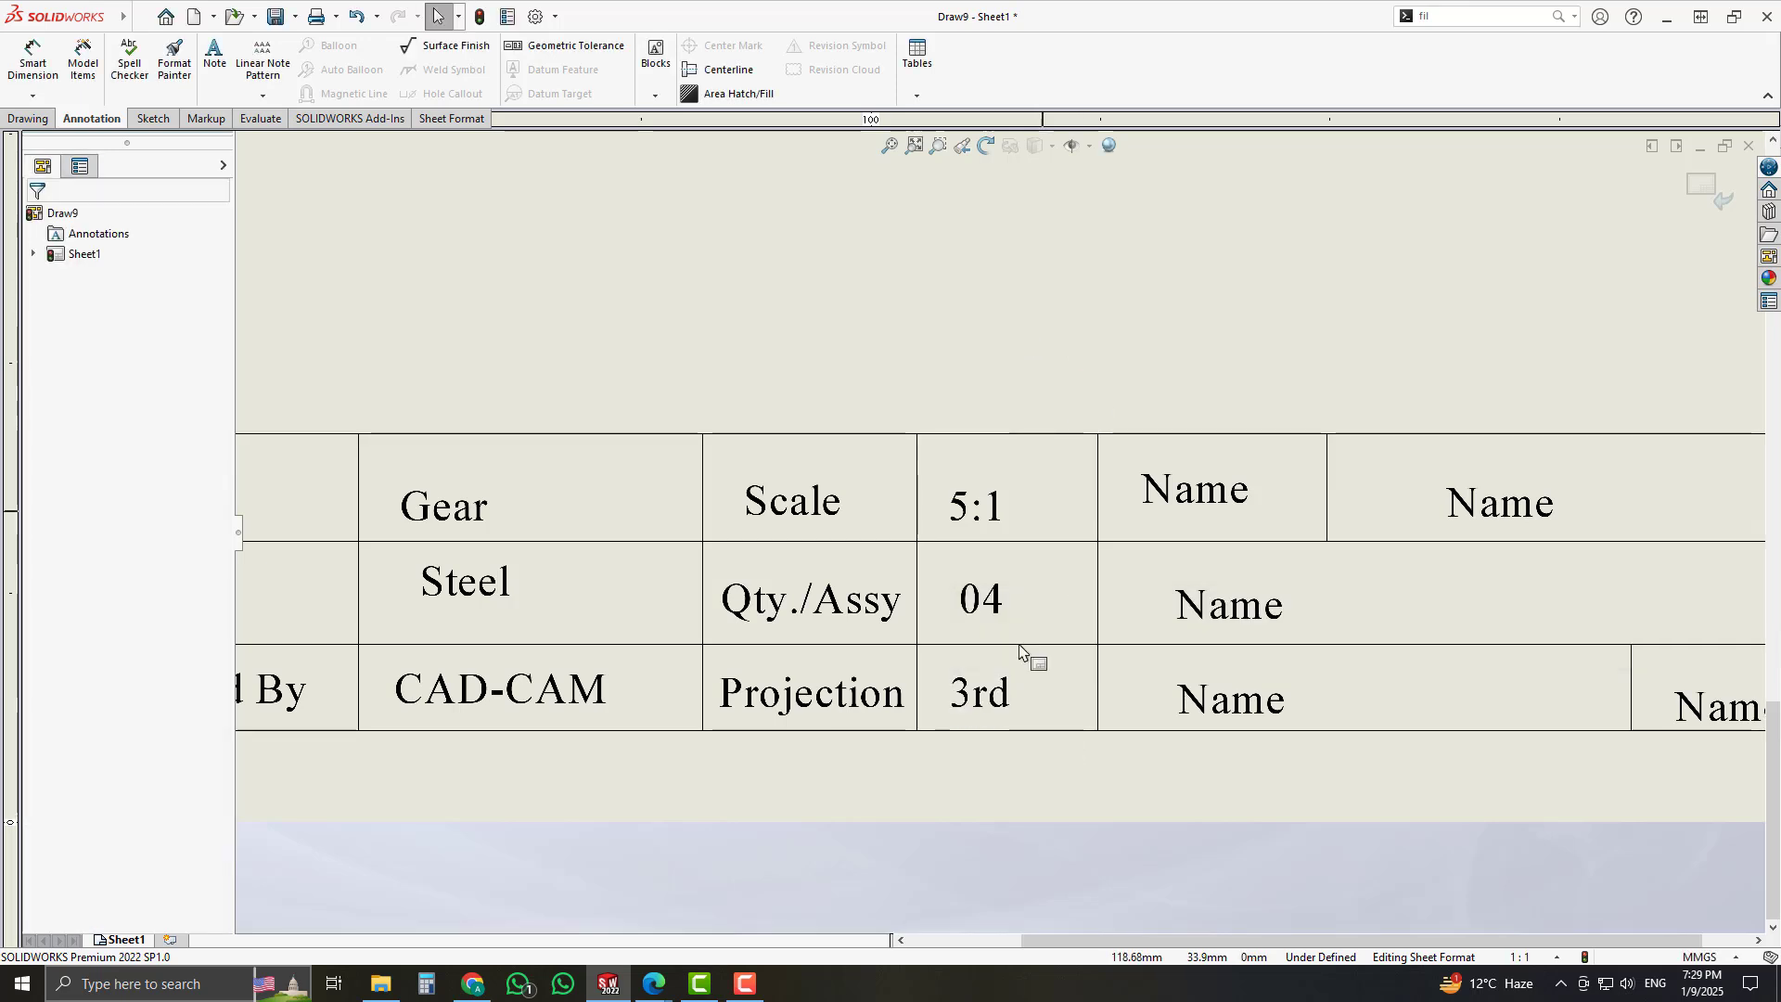
double_click(1016, 714)
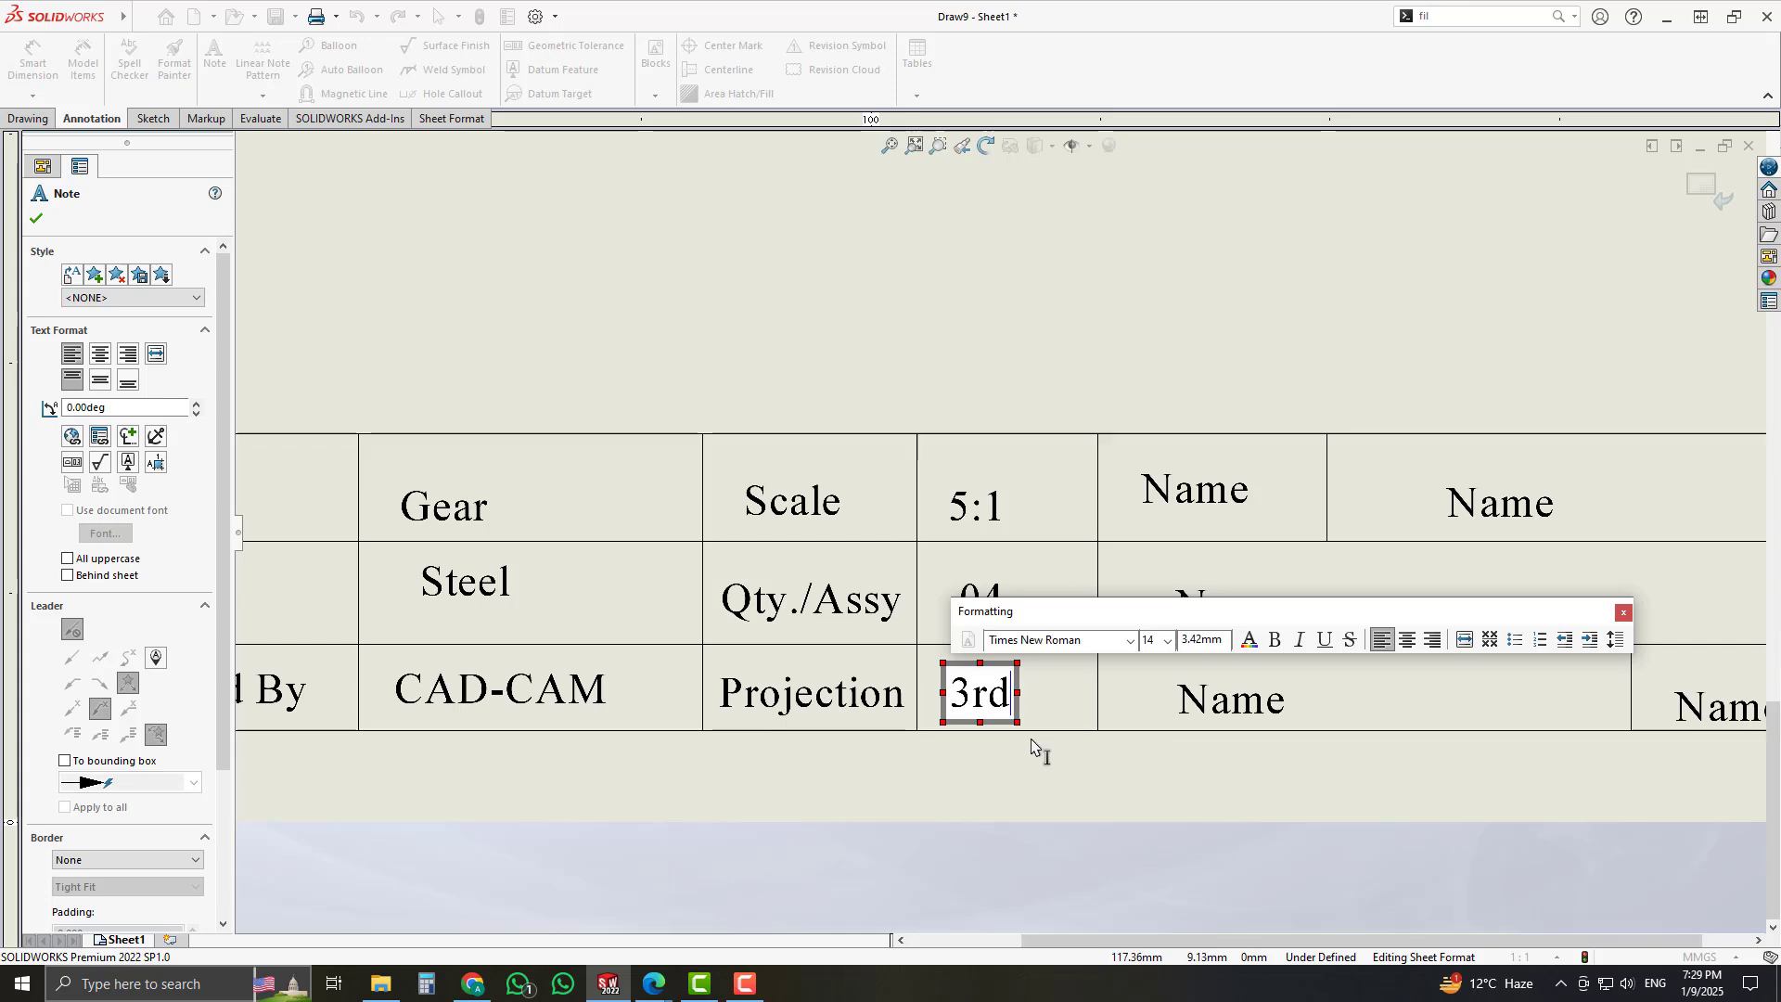
text(Ang)
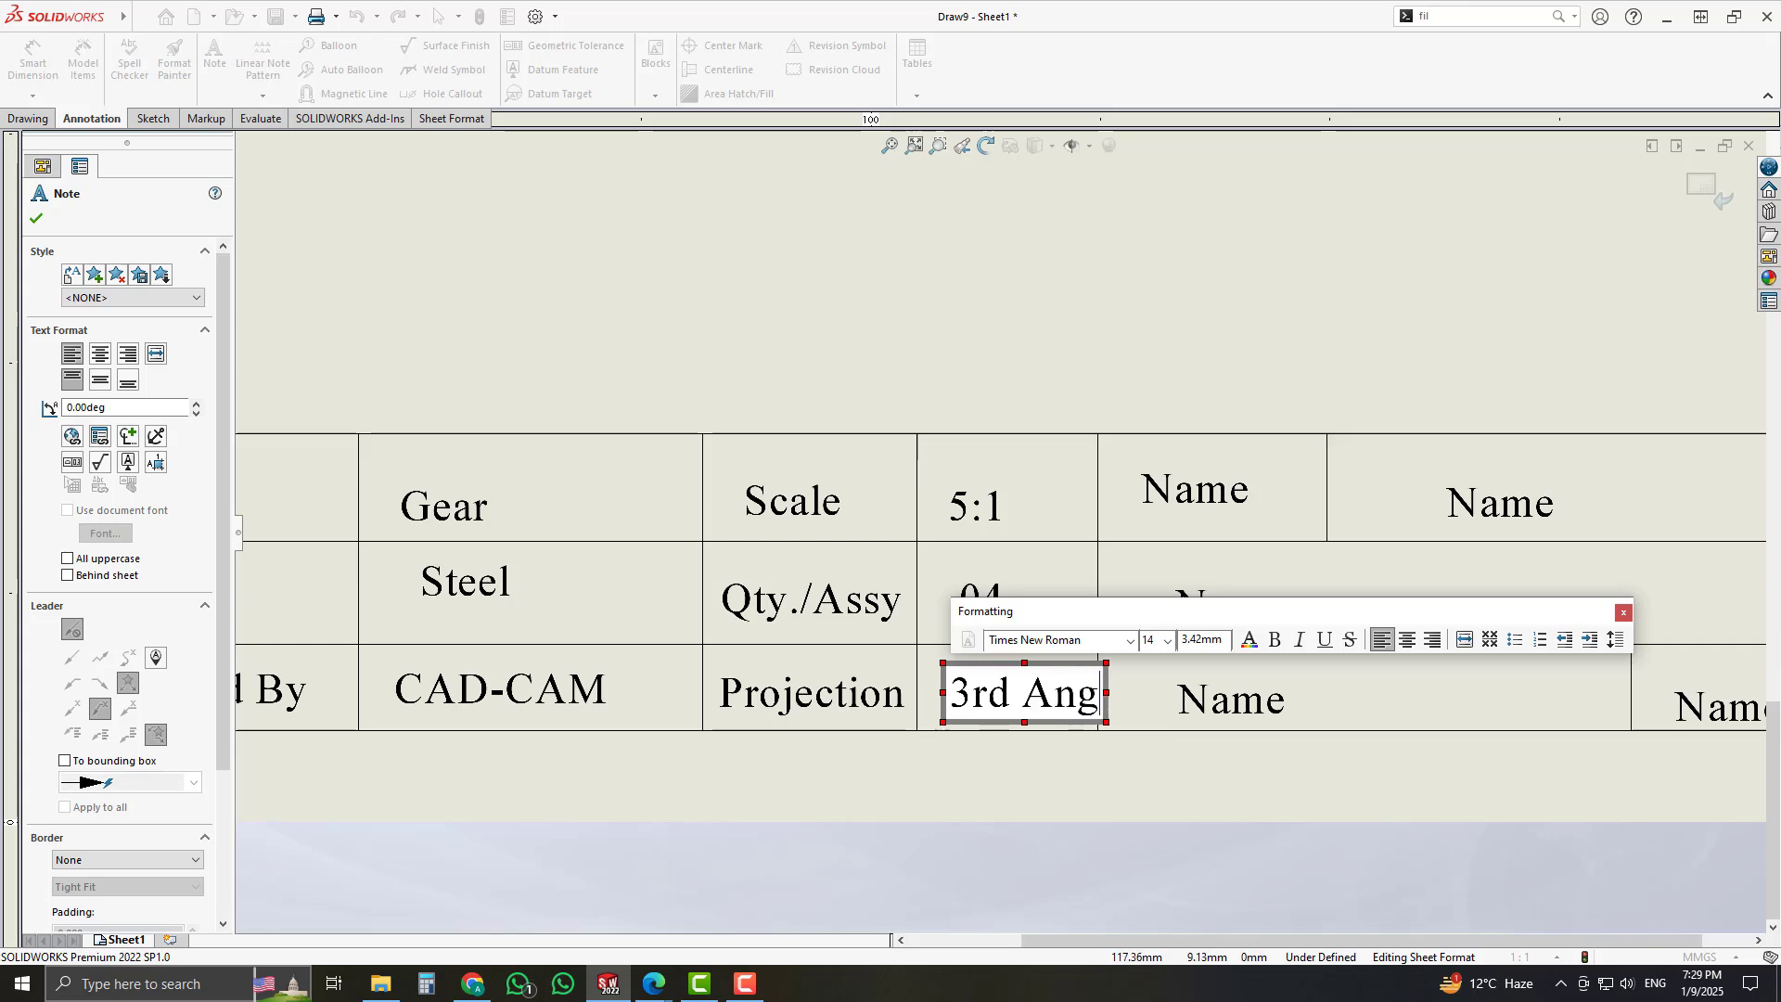
click(1067, 271)
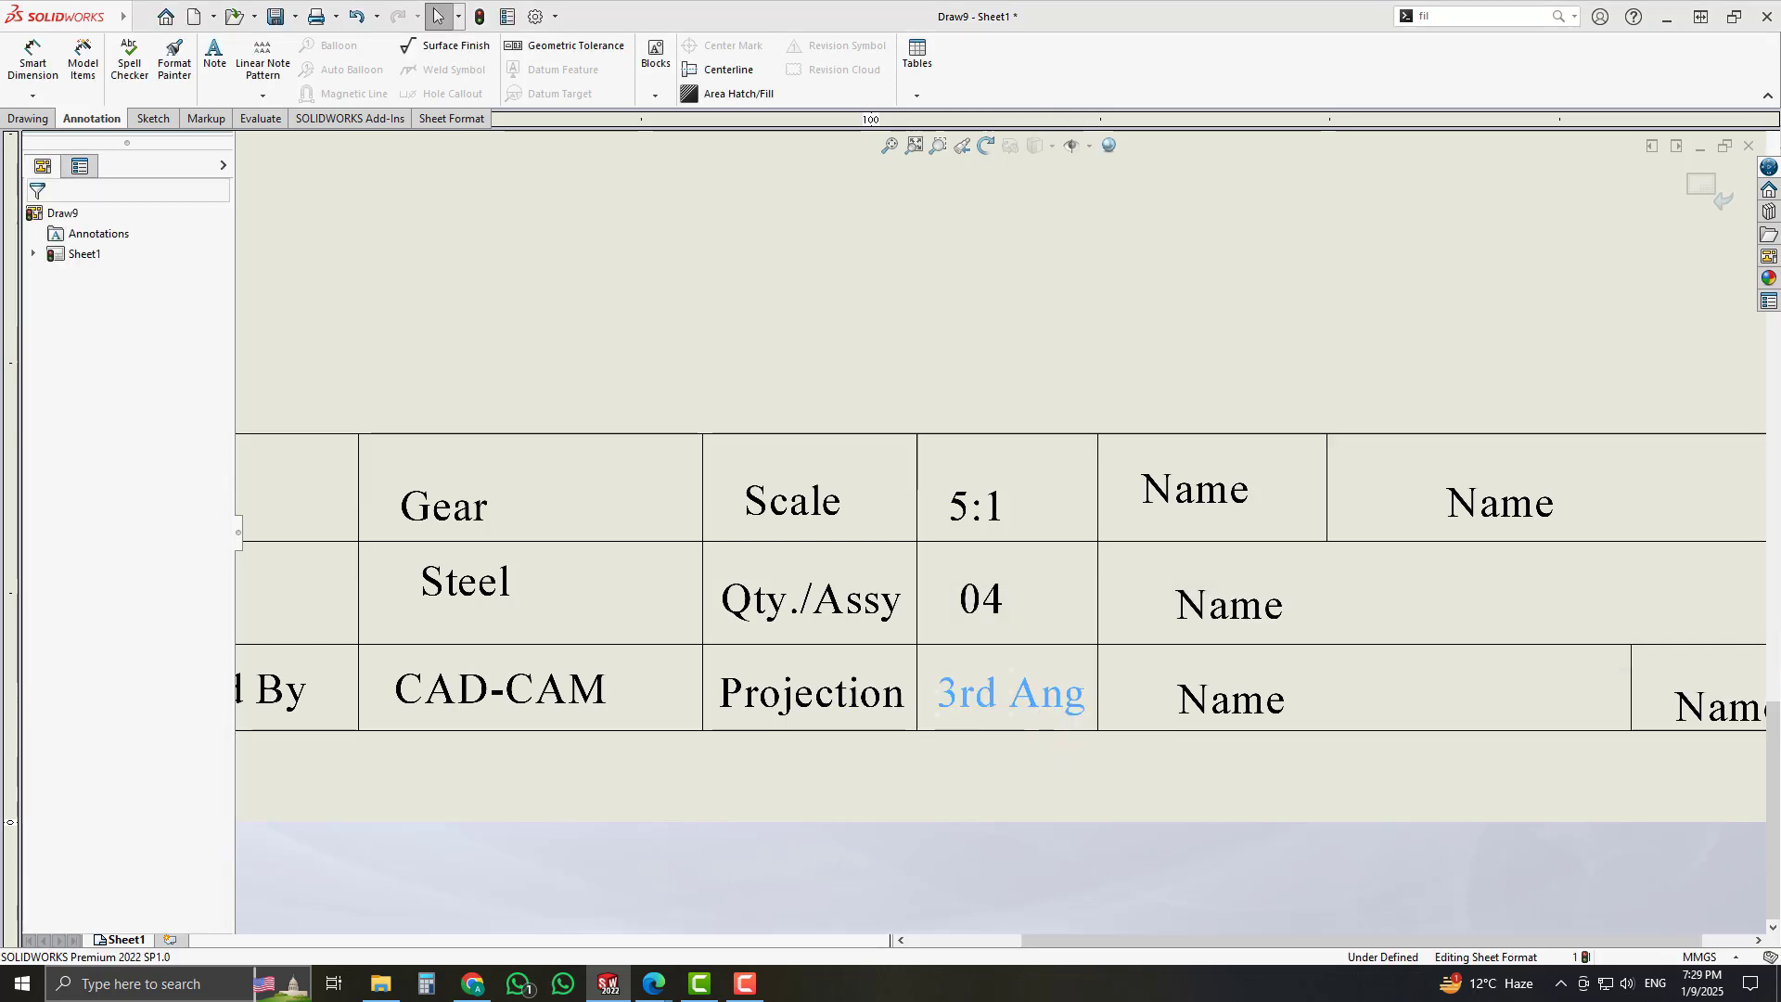
- Change the two remaining top-row notes to "Code" and "000000-000"
double_click(1231, 498)
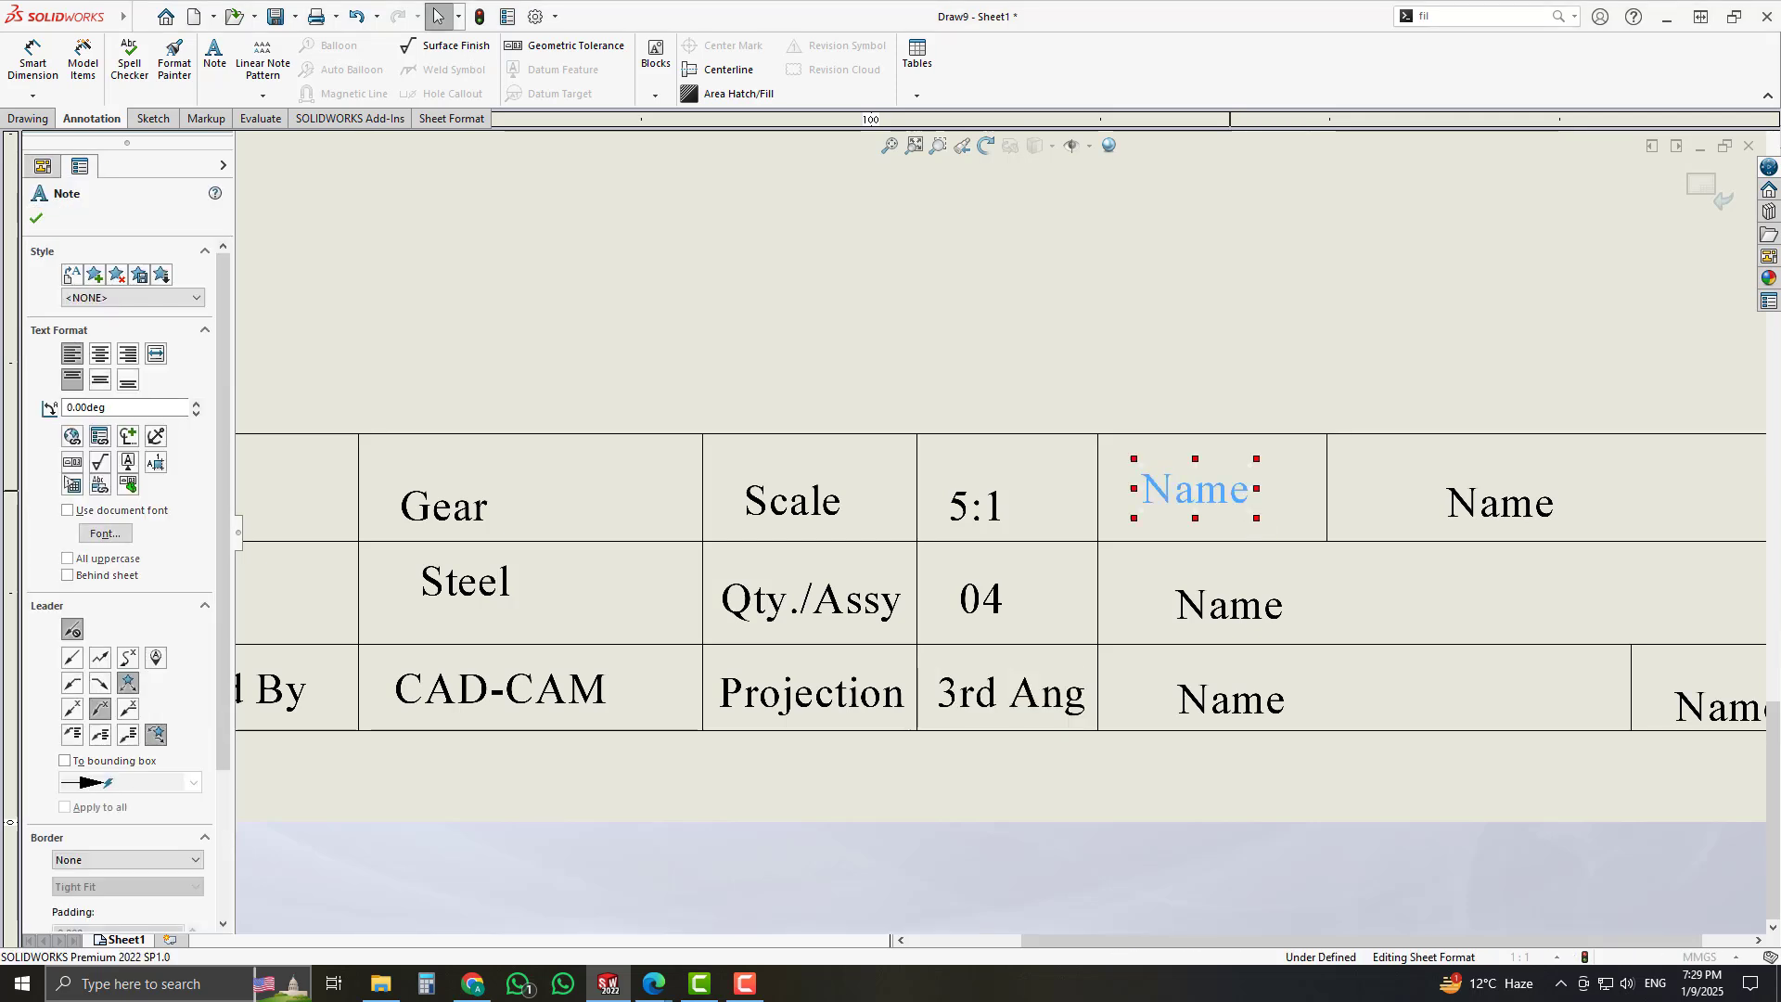
text(Code)
click(1215, 243)
click(1499, 501)
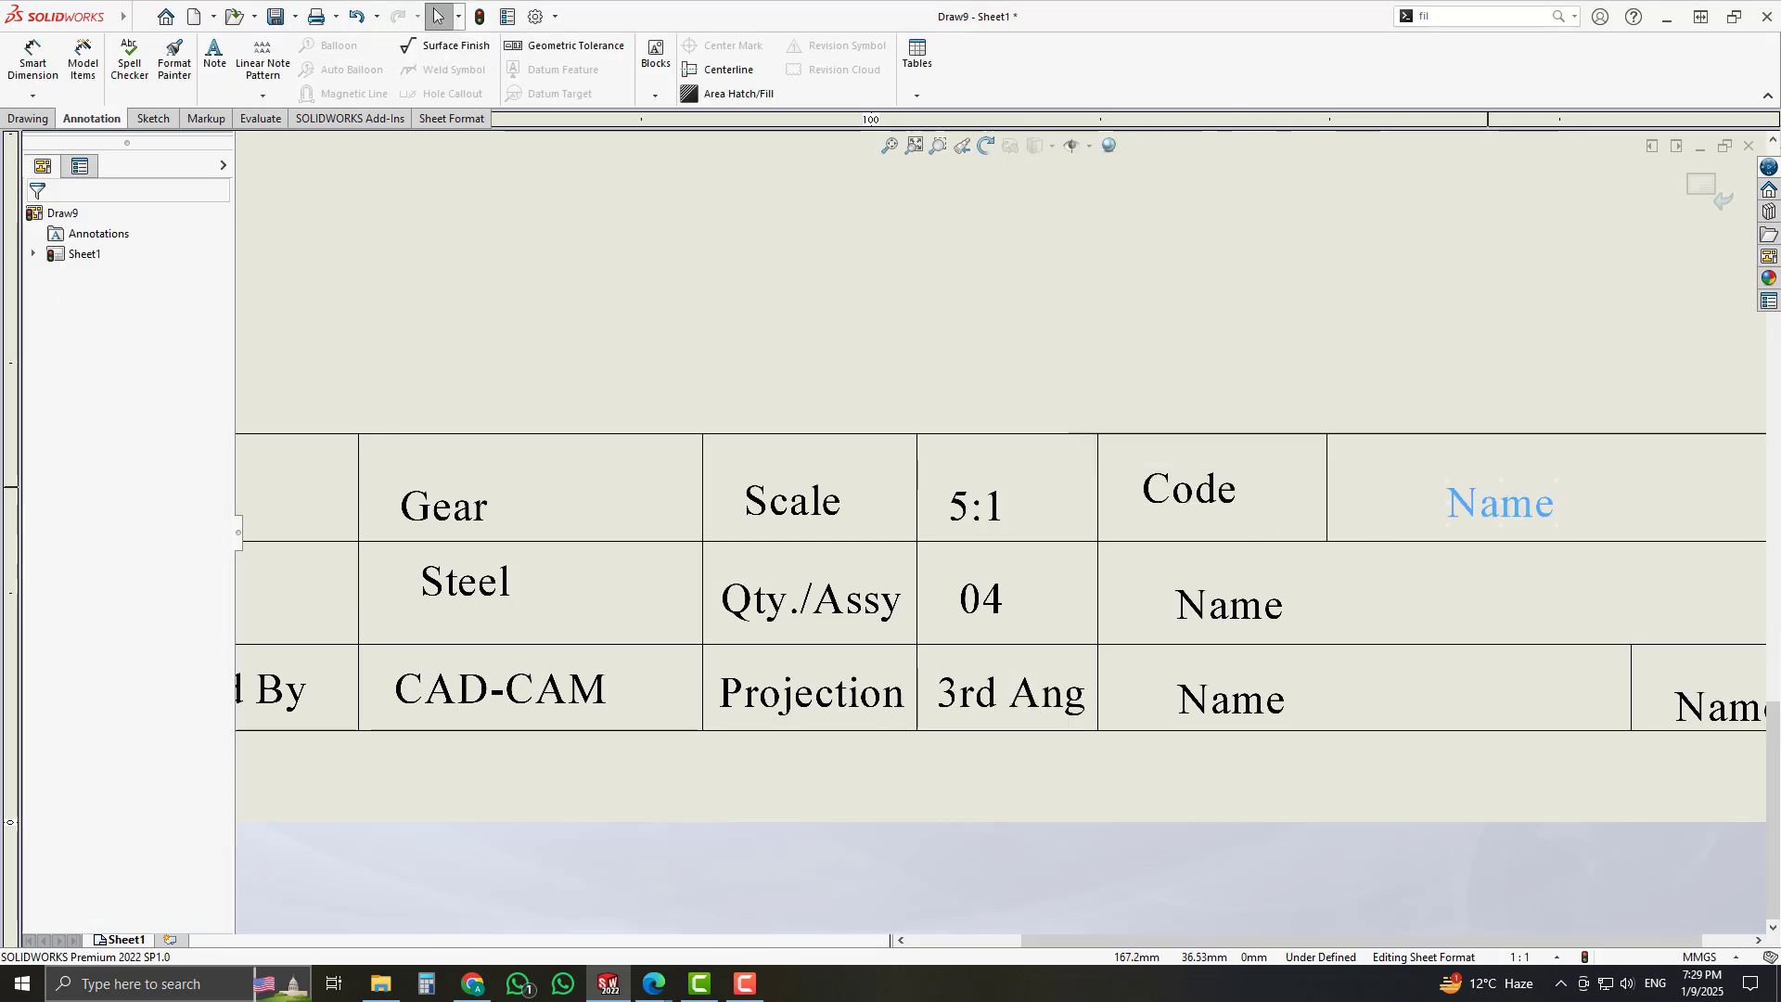
double_click(1500, 502)
text(000000-000)
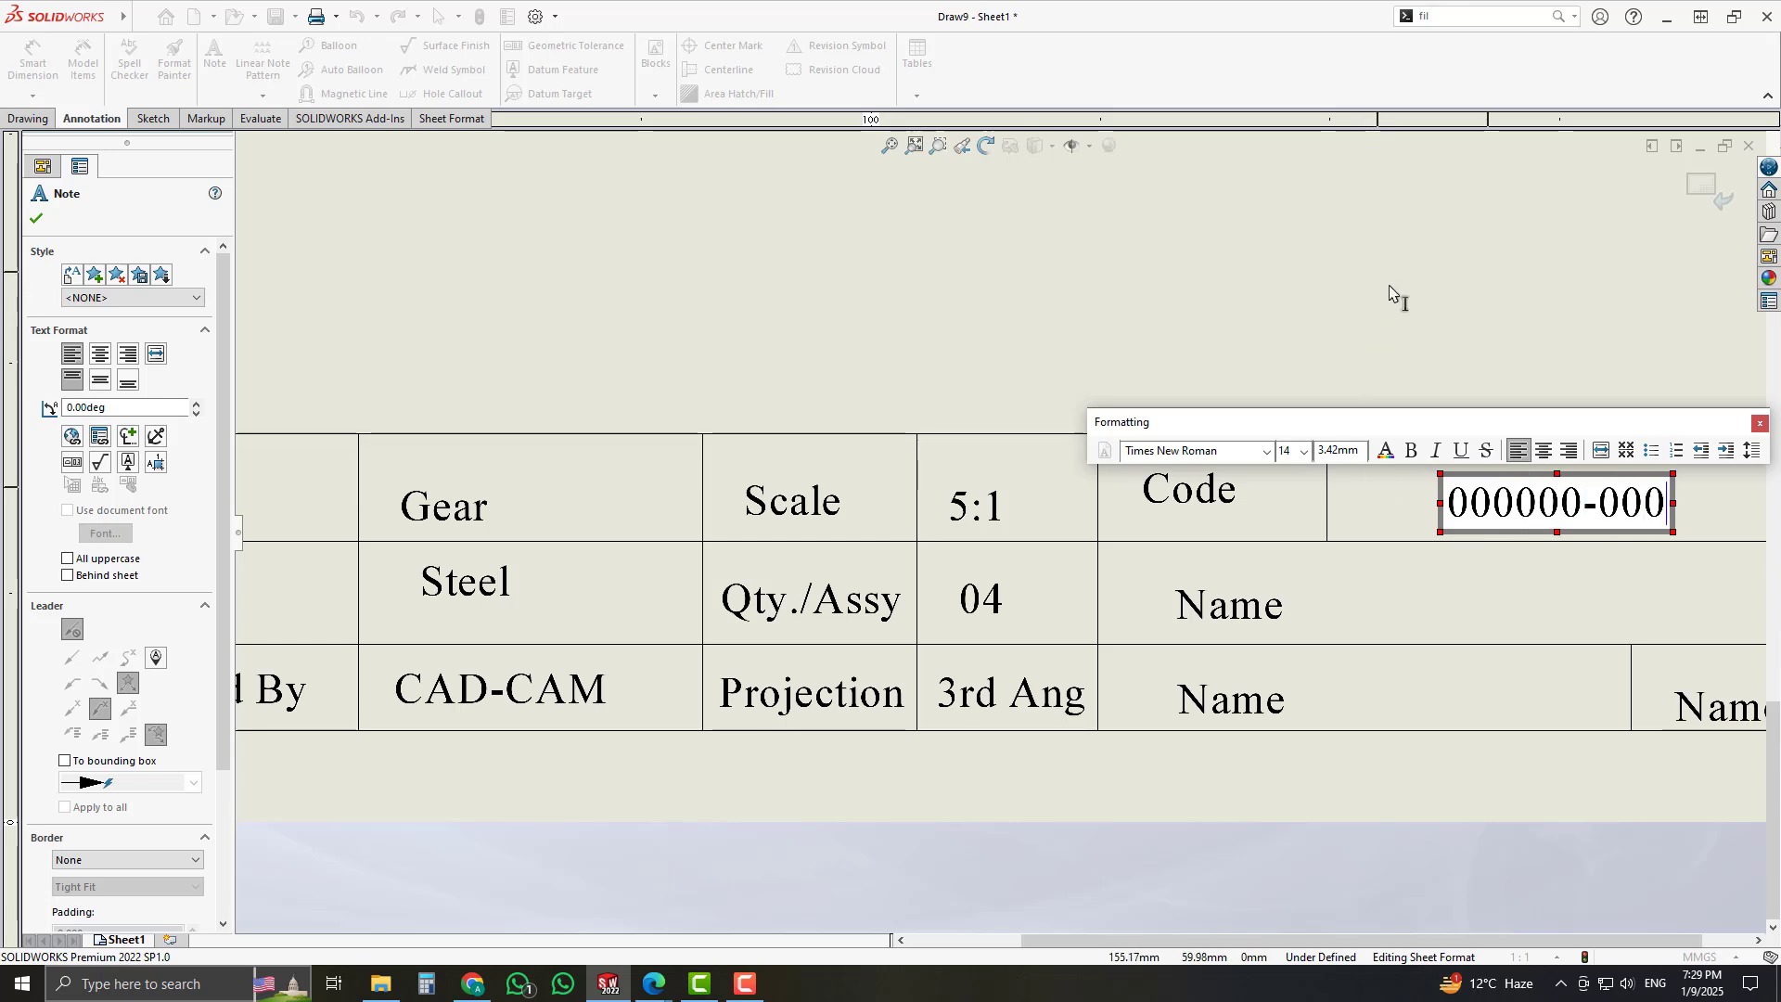
click(1389, 293)
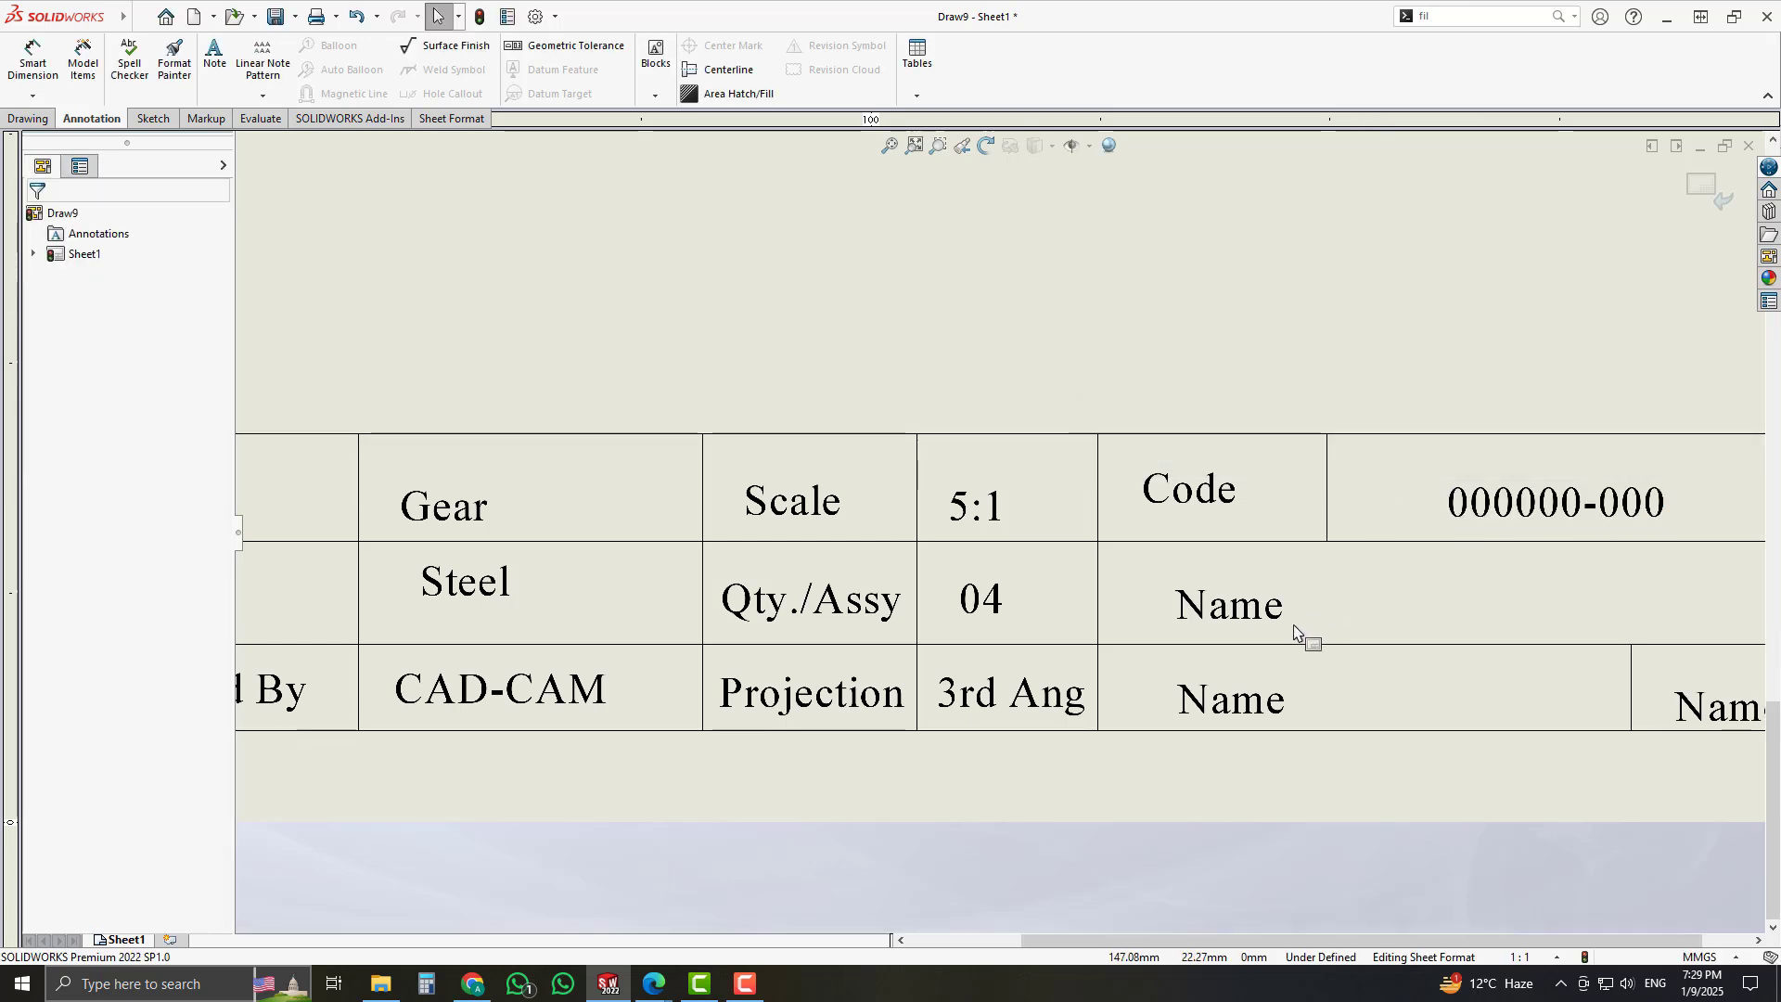
- Change the note in the wide cell below "Code" to "All unmarked tolerances are according to ISO Standard"
click(1278, 612)
double_click(1278, 612)
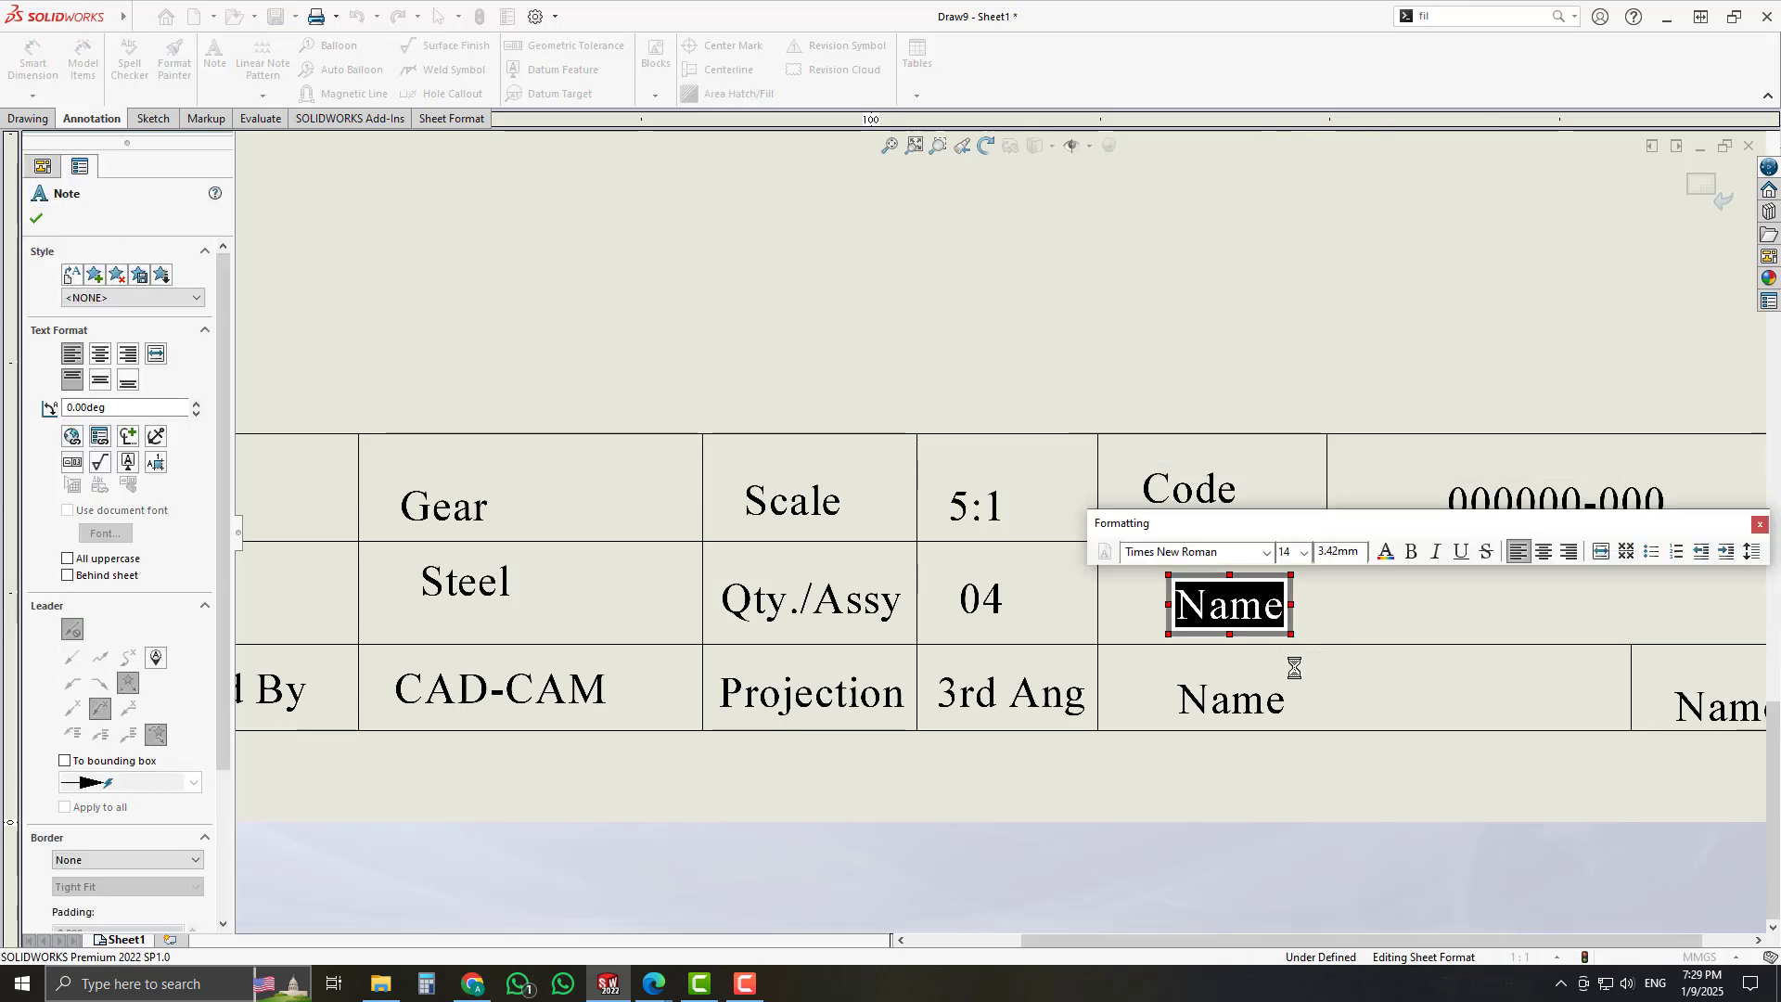
text(A)
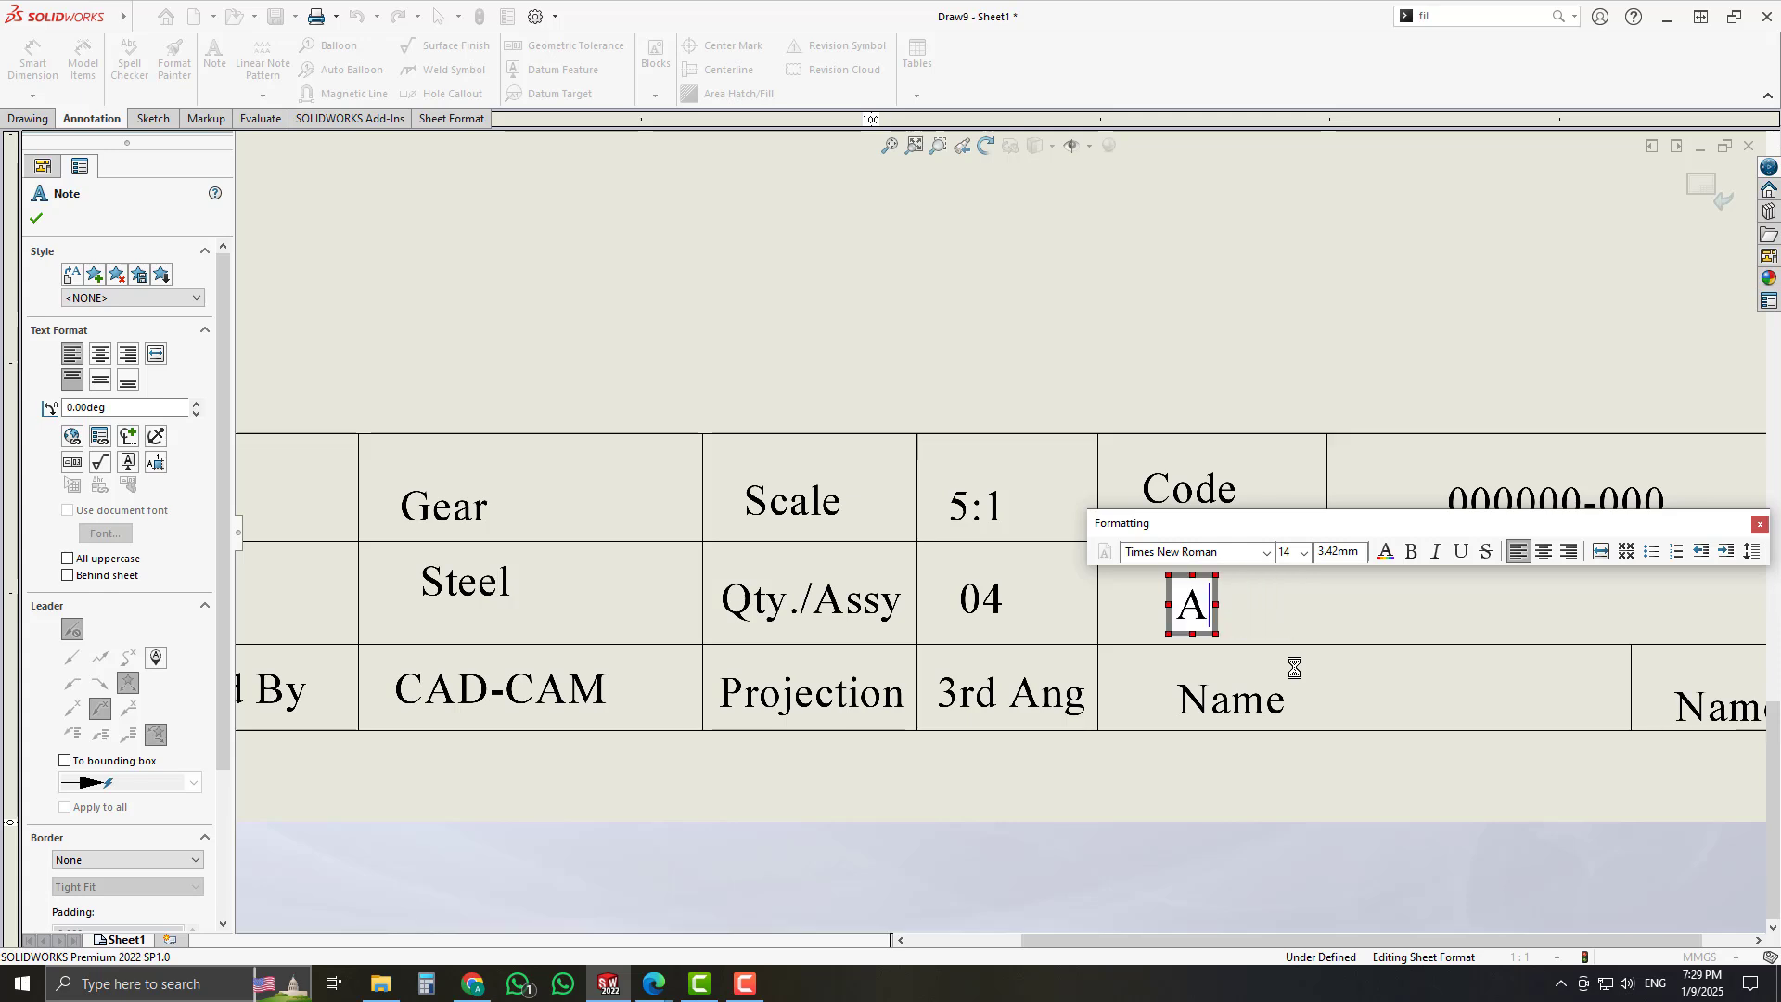
text(ll)
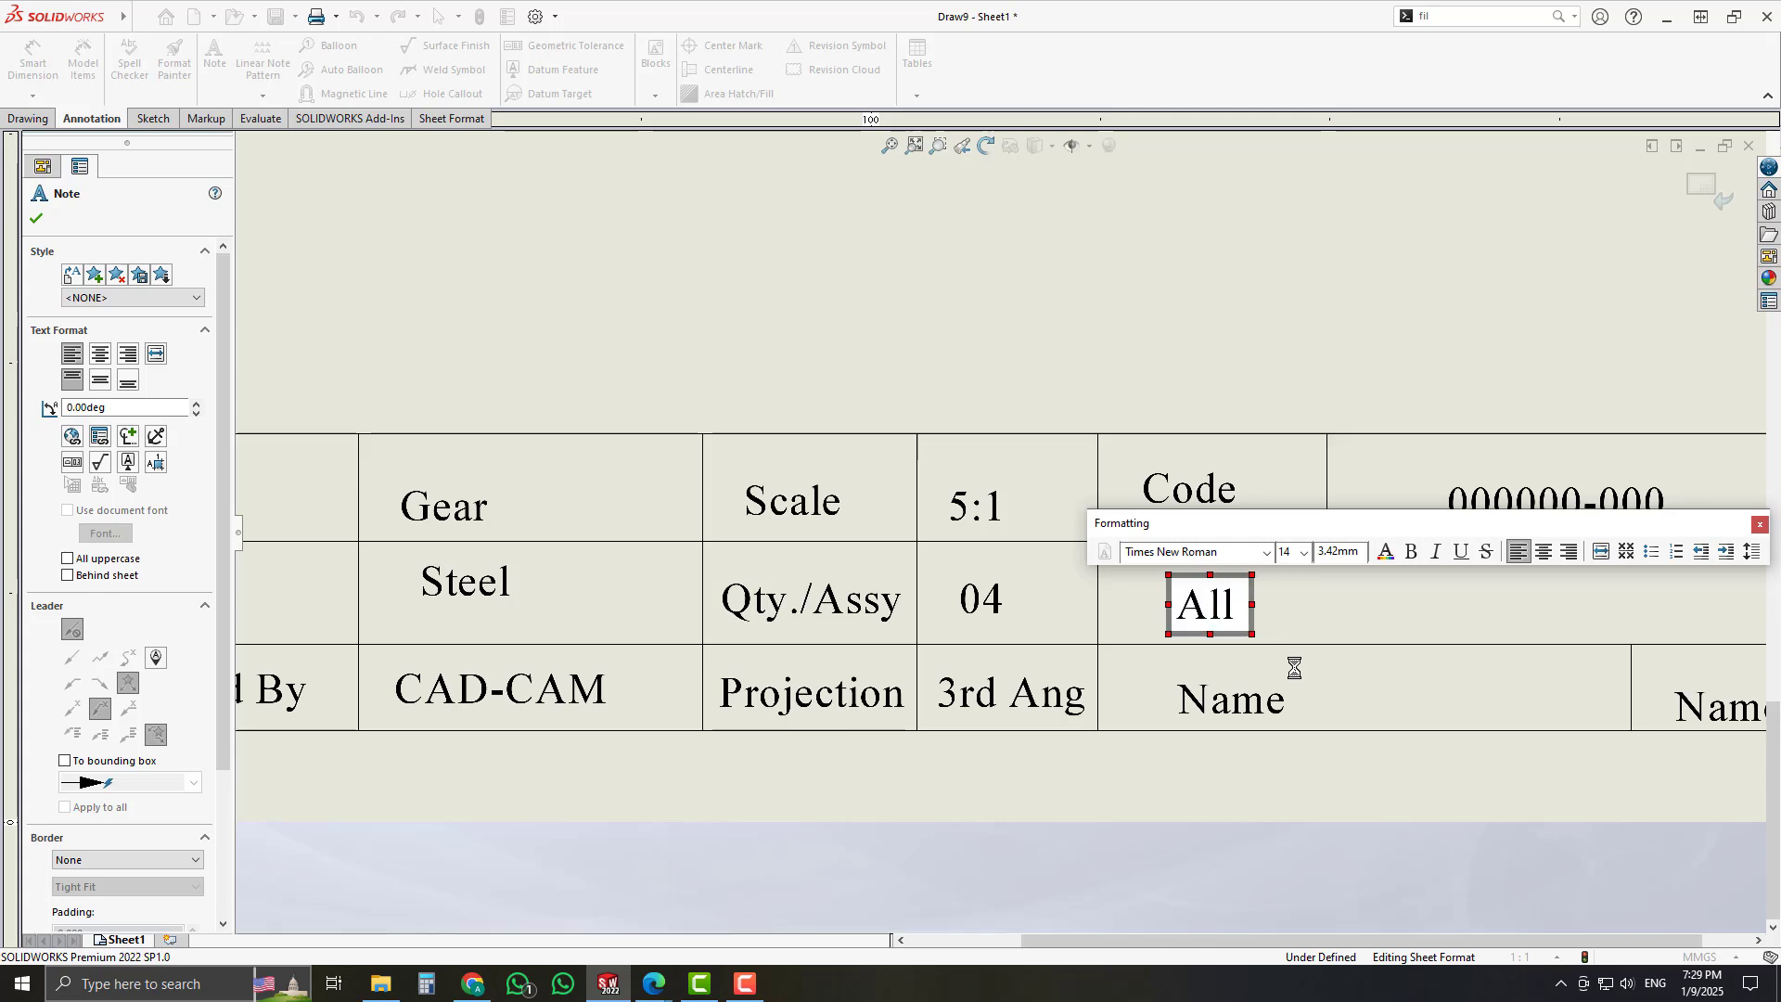
text( unmarked to)
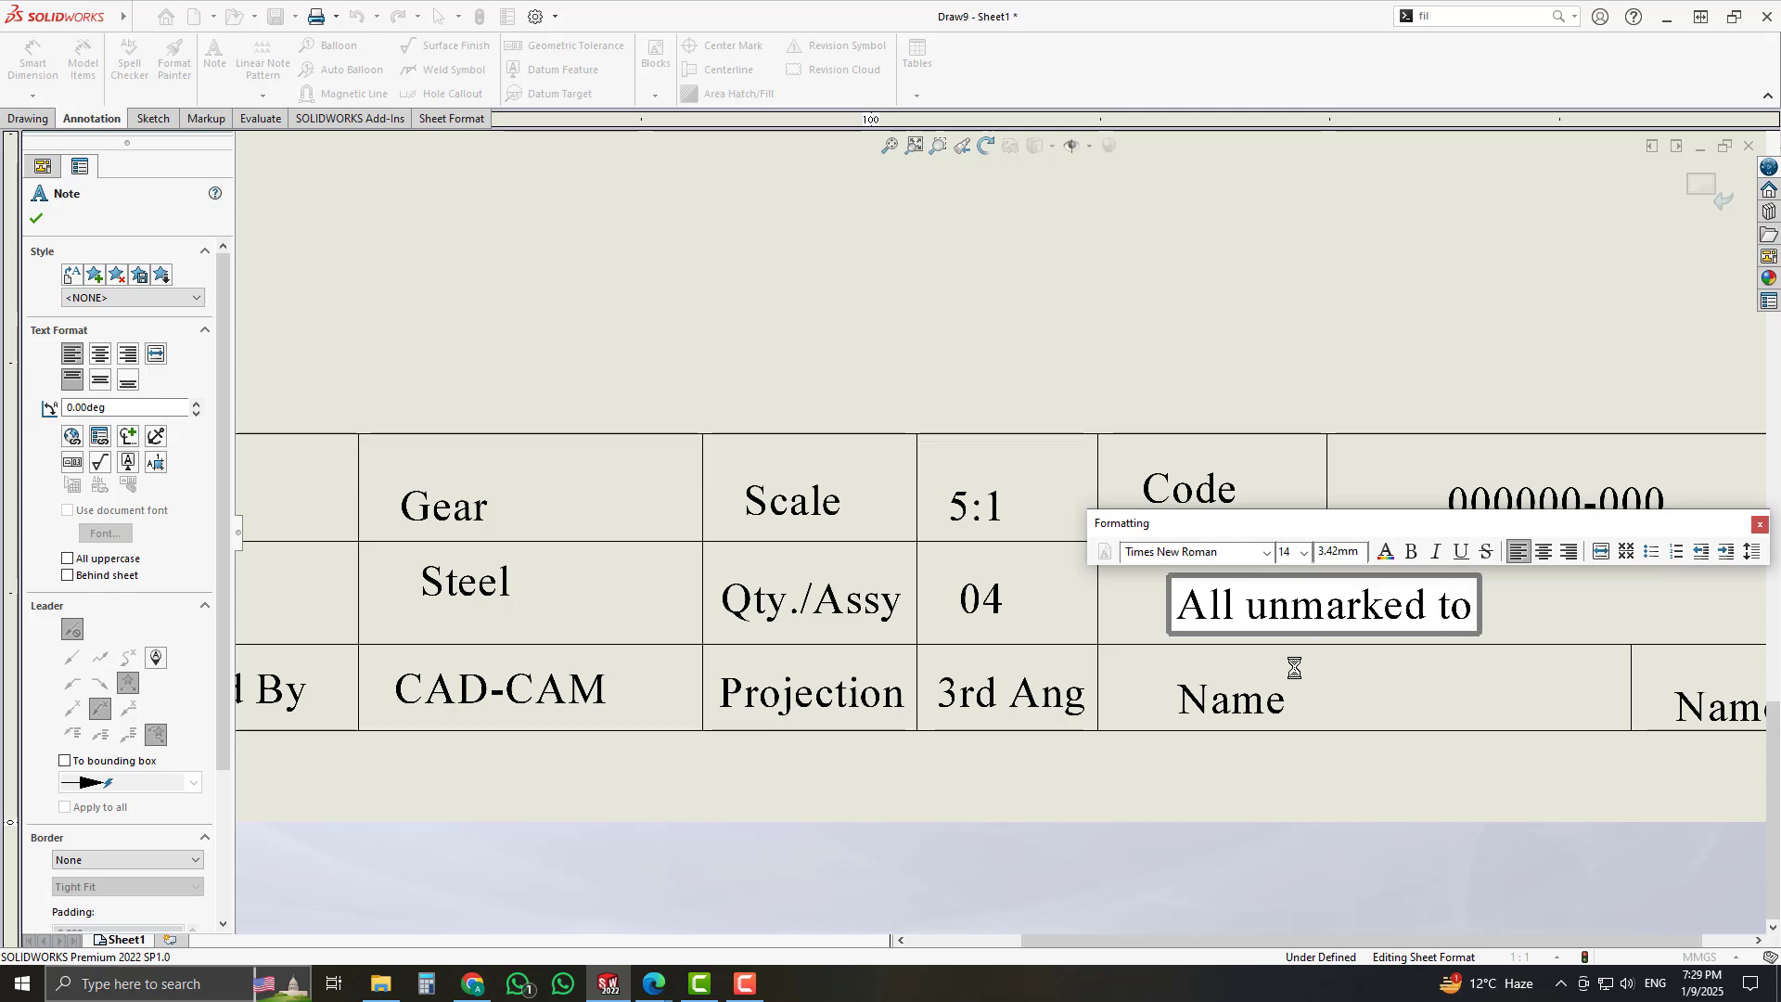
text(lerances ar)
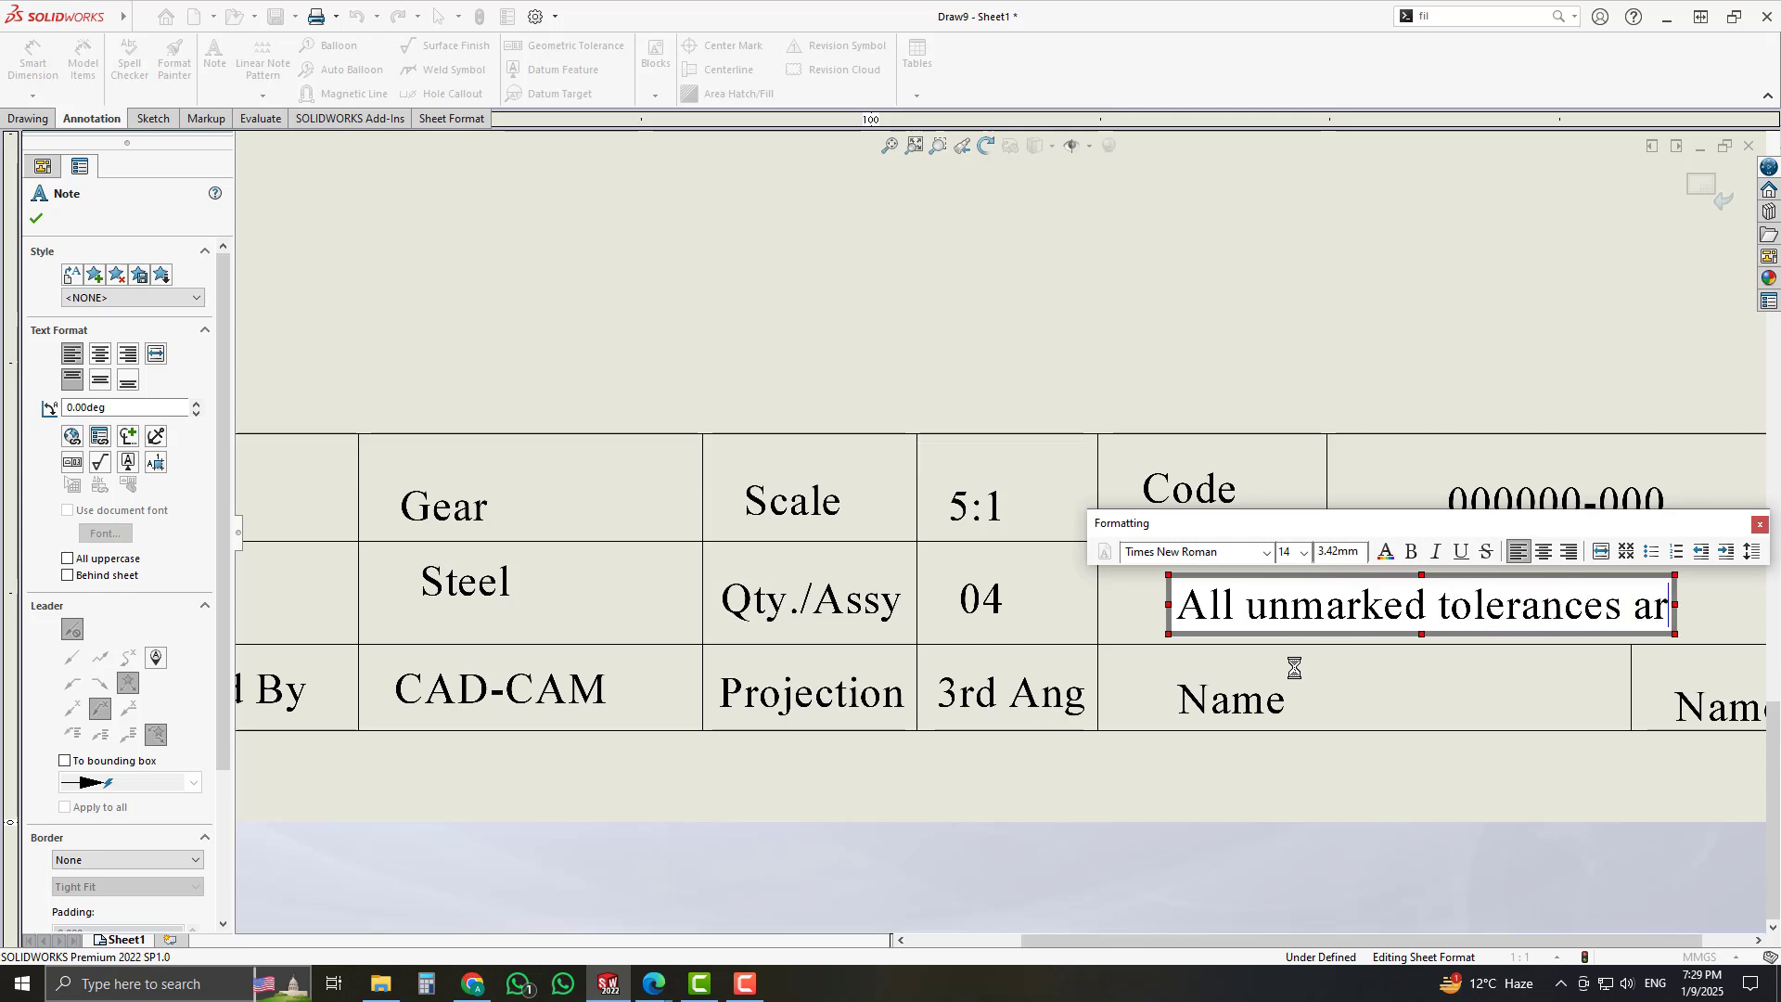
text(e a)
scroll(1294, 667, up, 3)
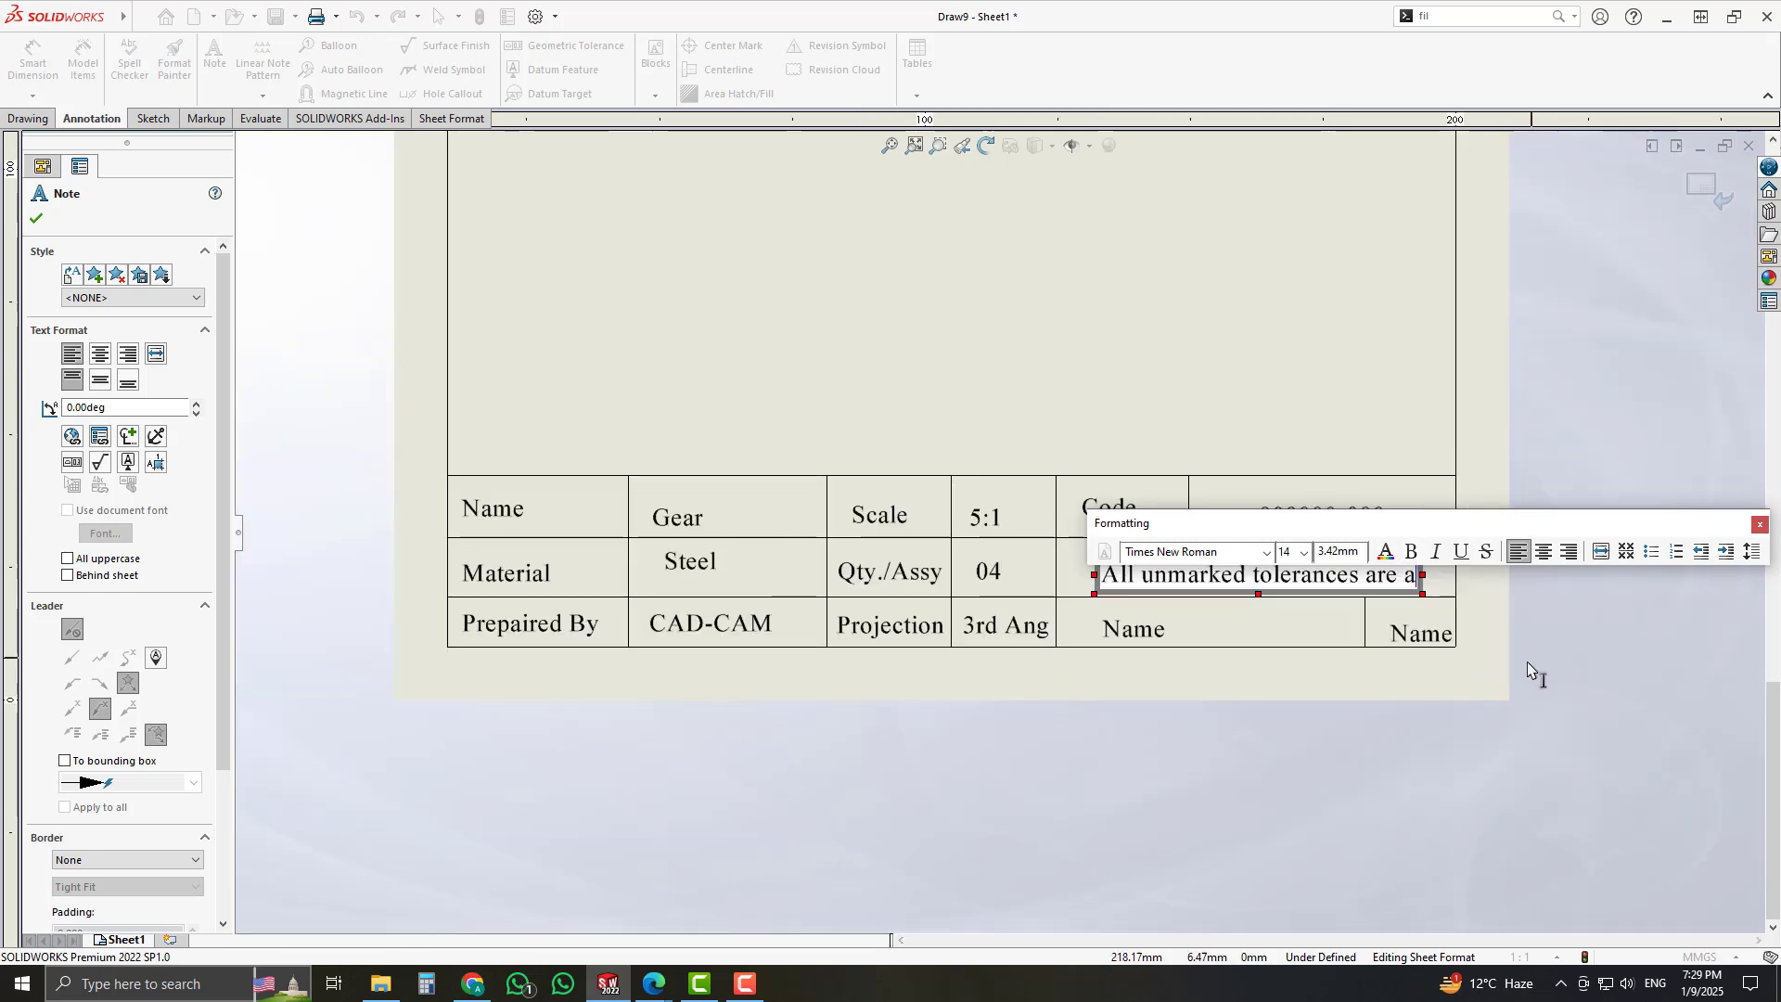
scroll(1280, 743, down, 2)
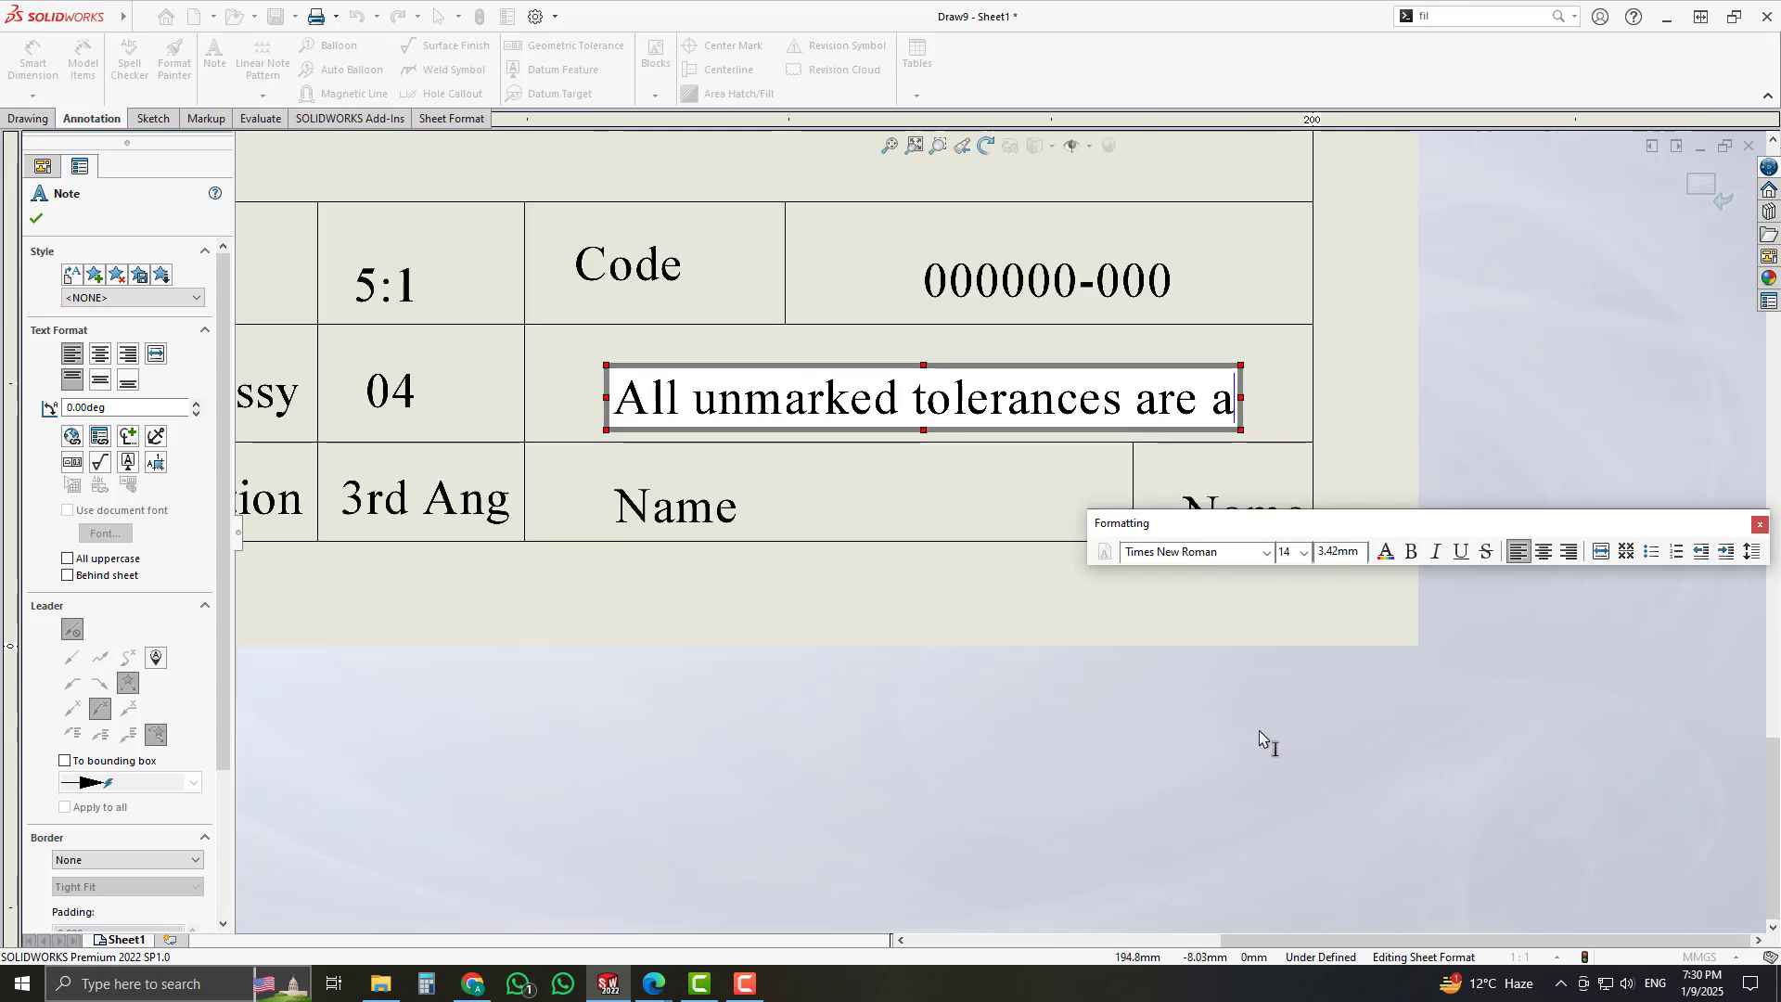
text(ccording to ISO)
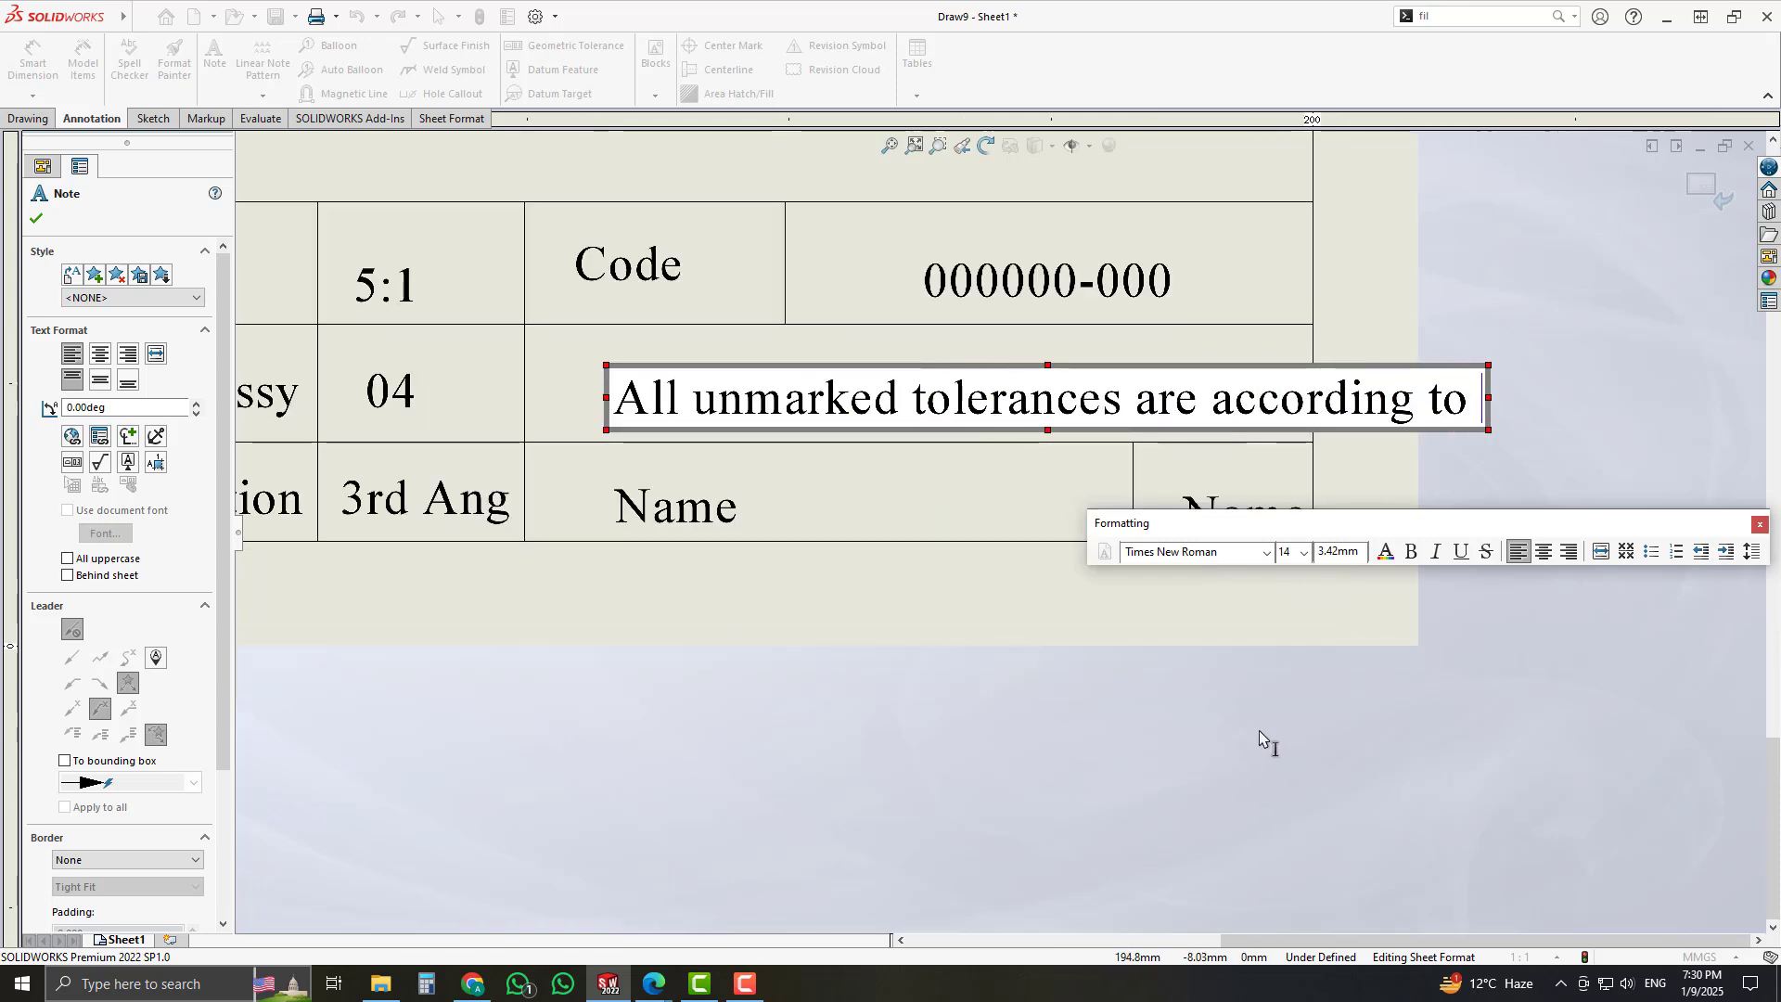
text(Standard)
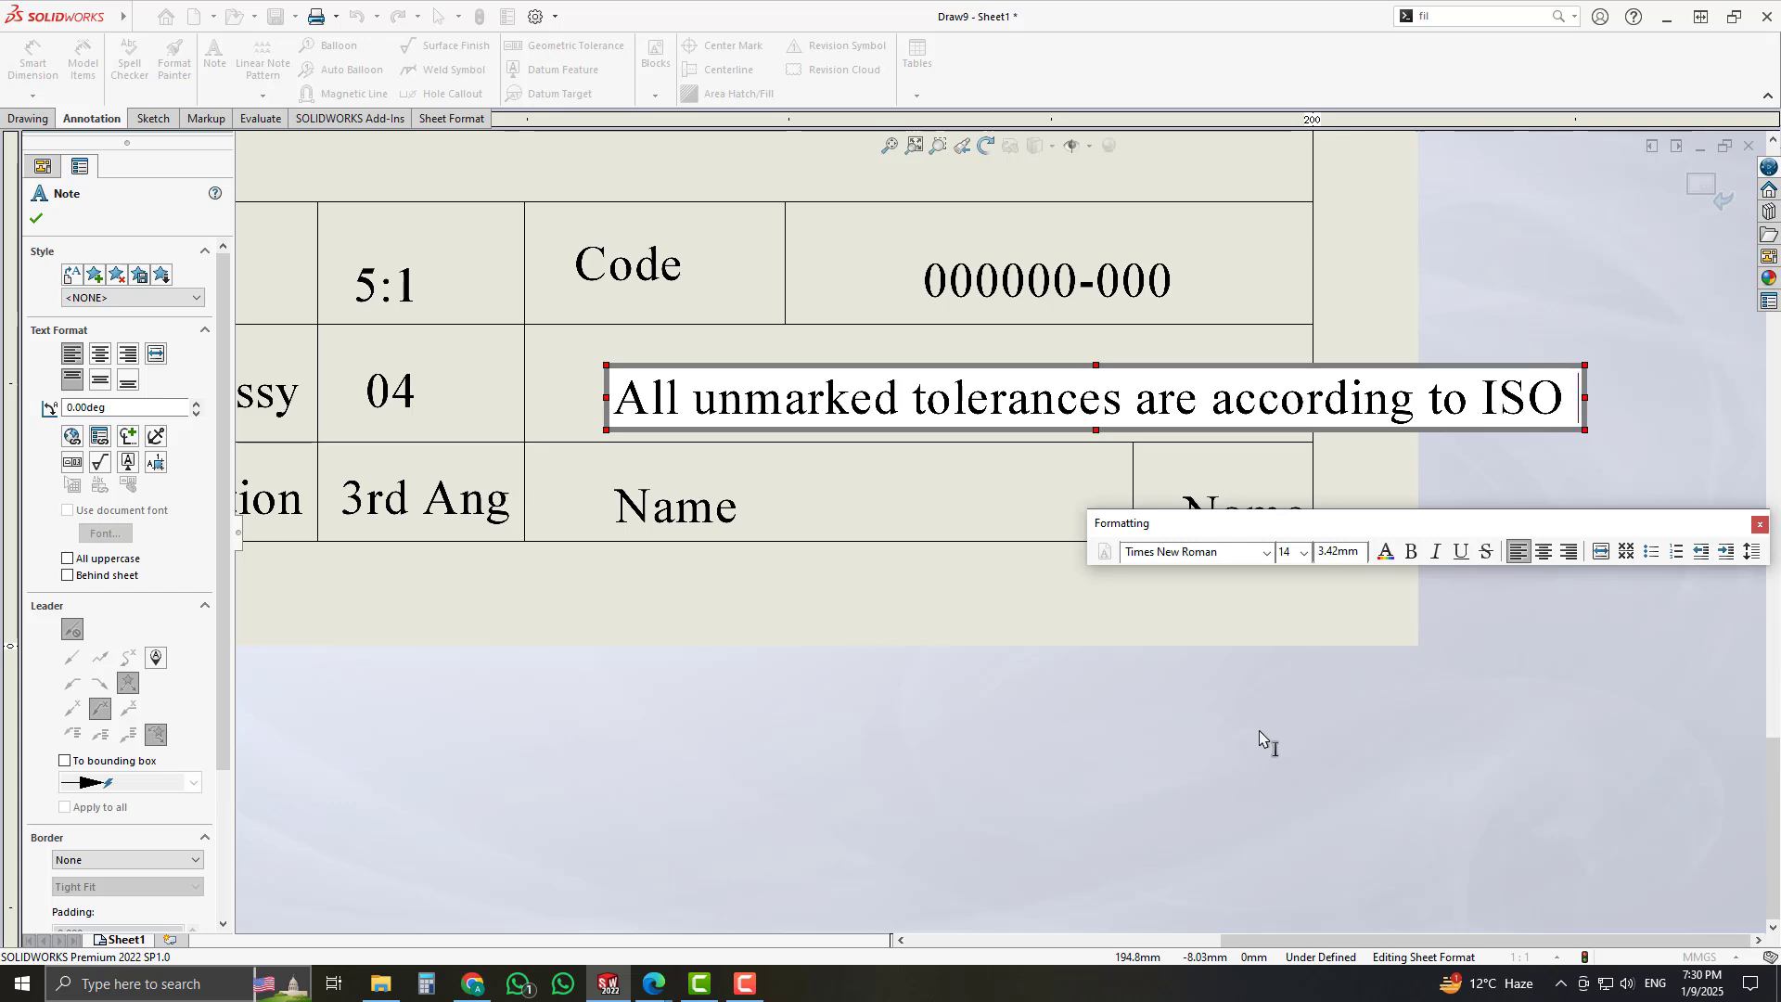
click(1136, 767)
- Set the tolerance note's font size to 9 and reposition the note to fit inside its cell
double_click(1117, 399)
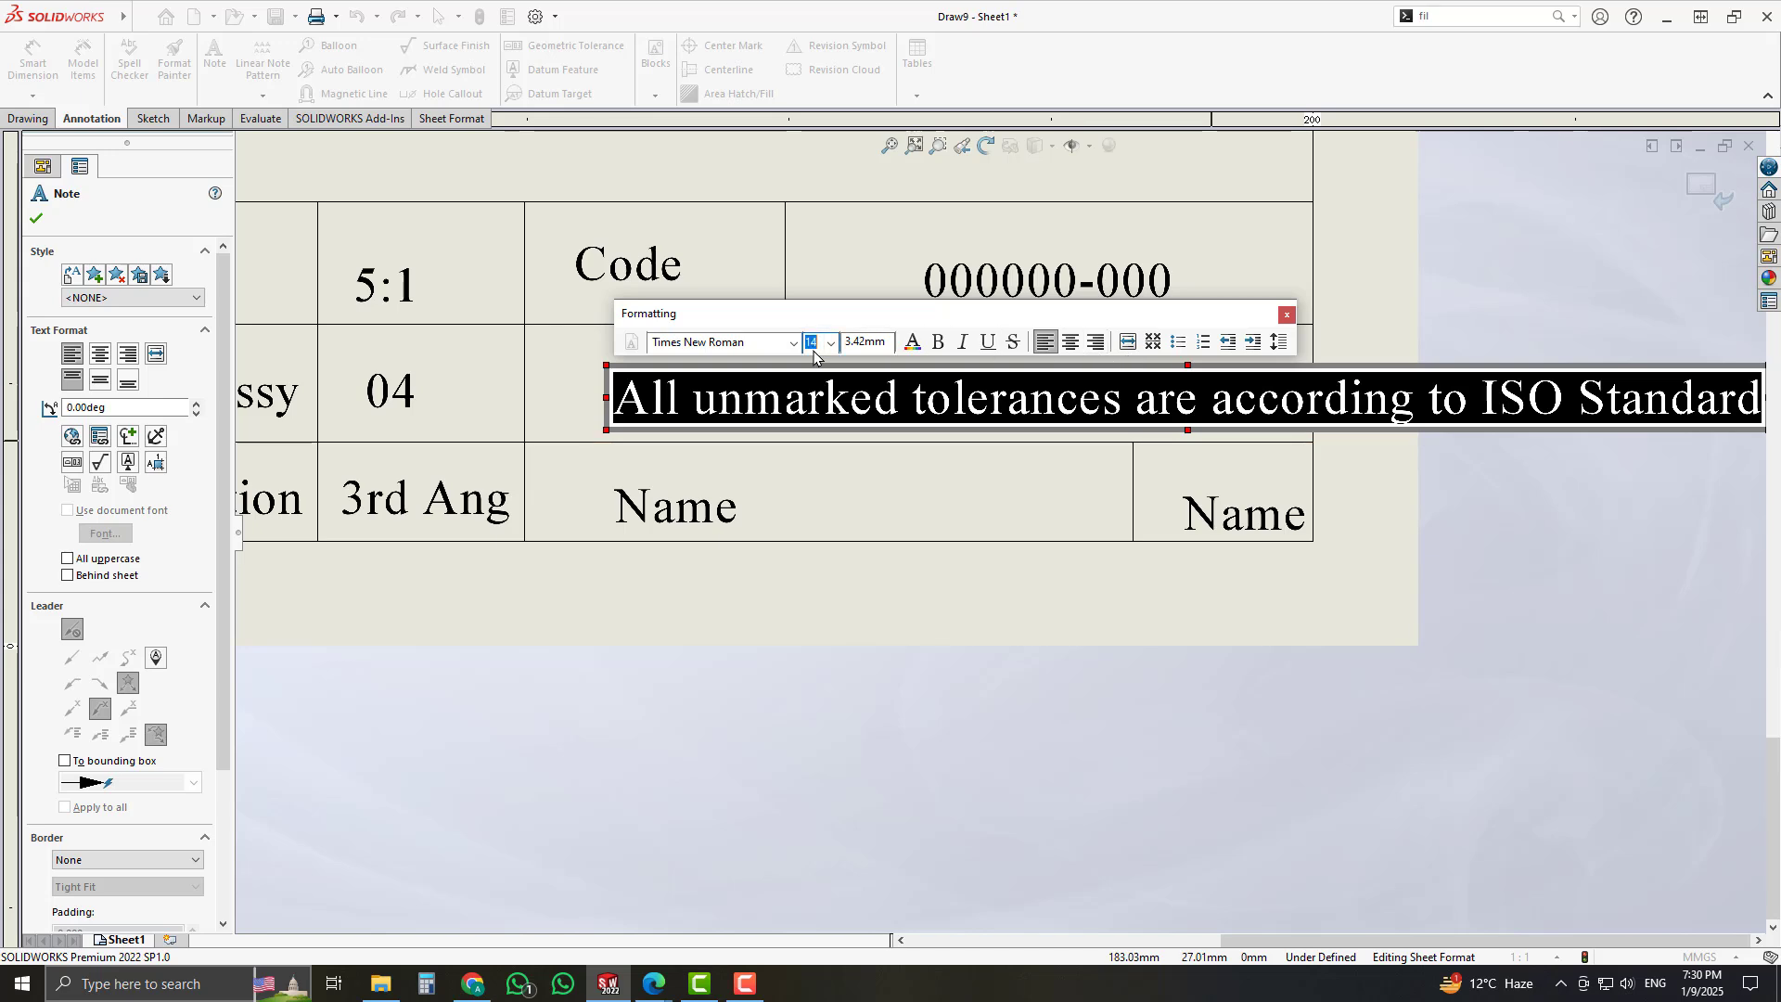
text(9)
key(Return)
click(910, 546)
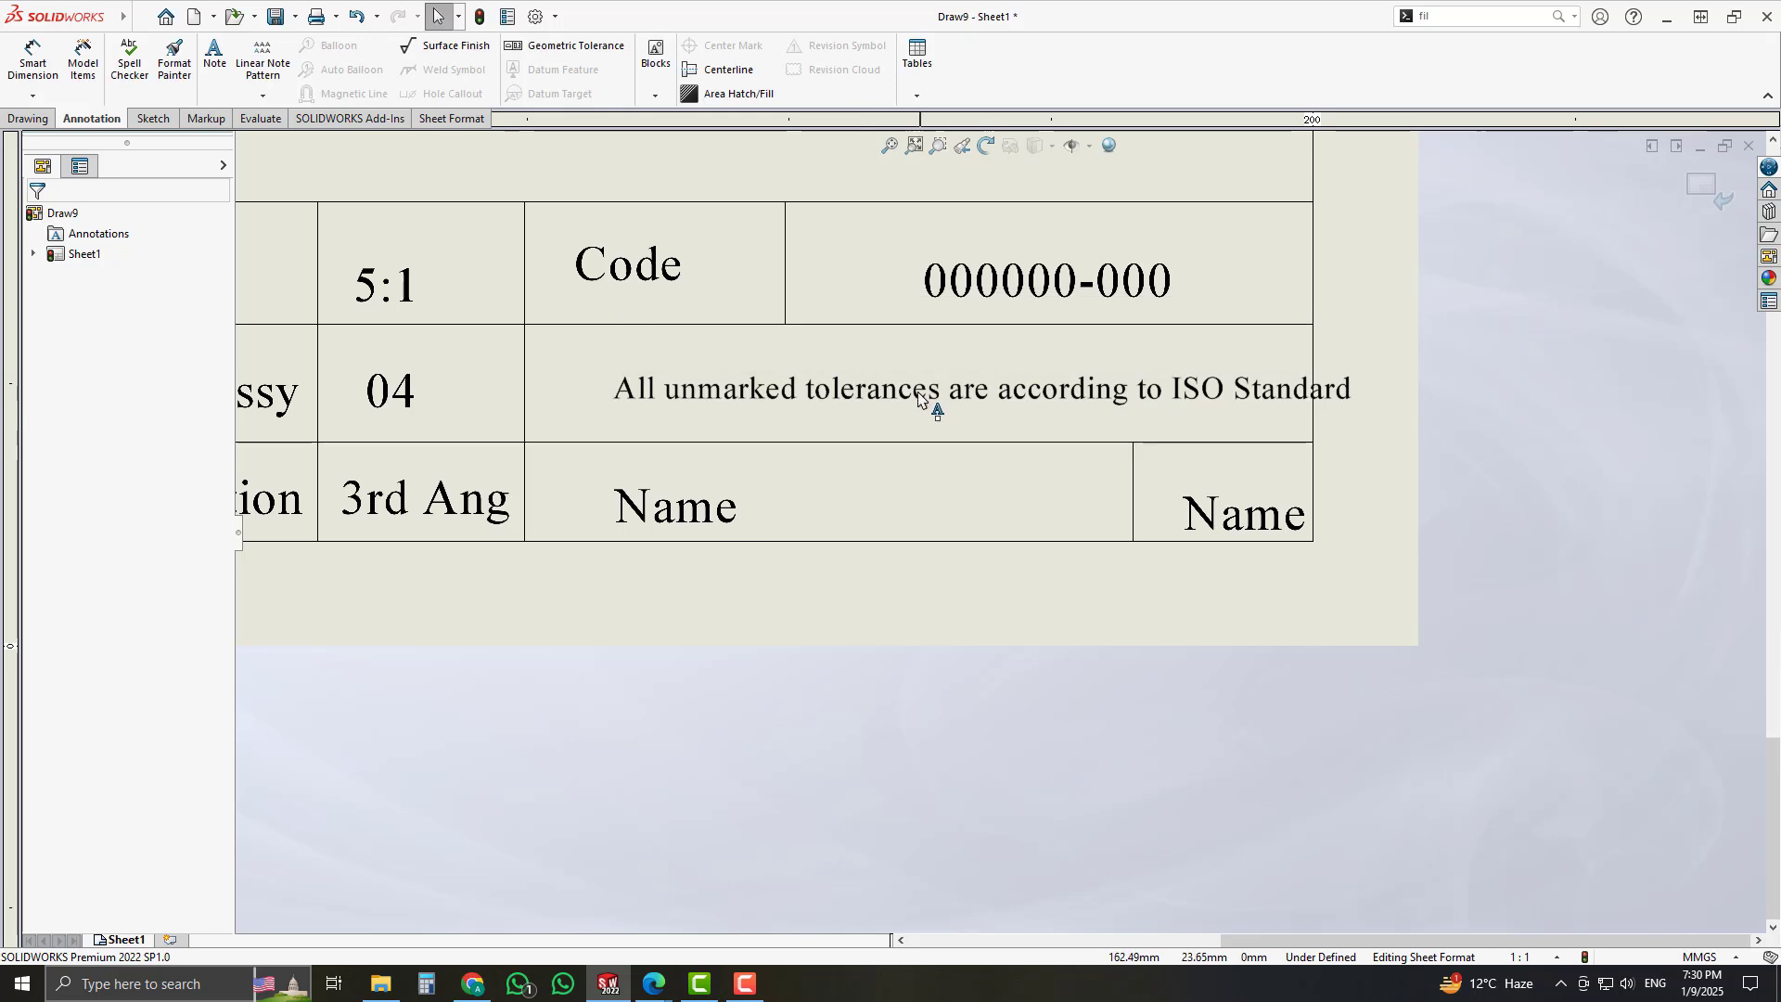
drag(918, 397, 848, 392)
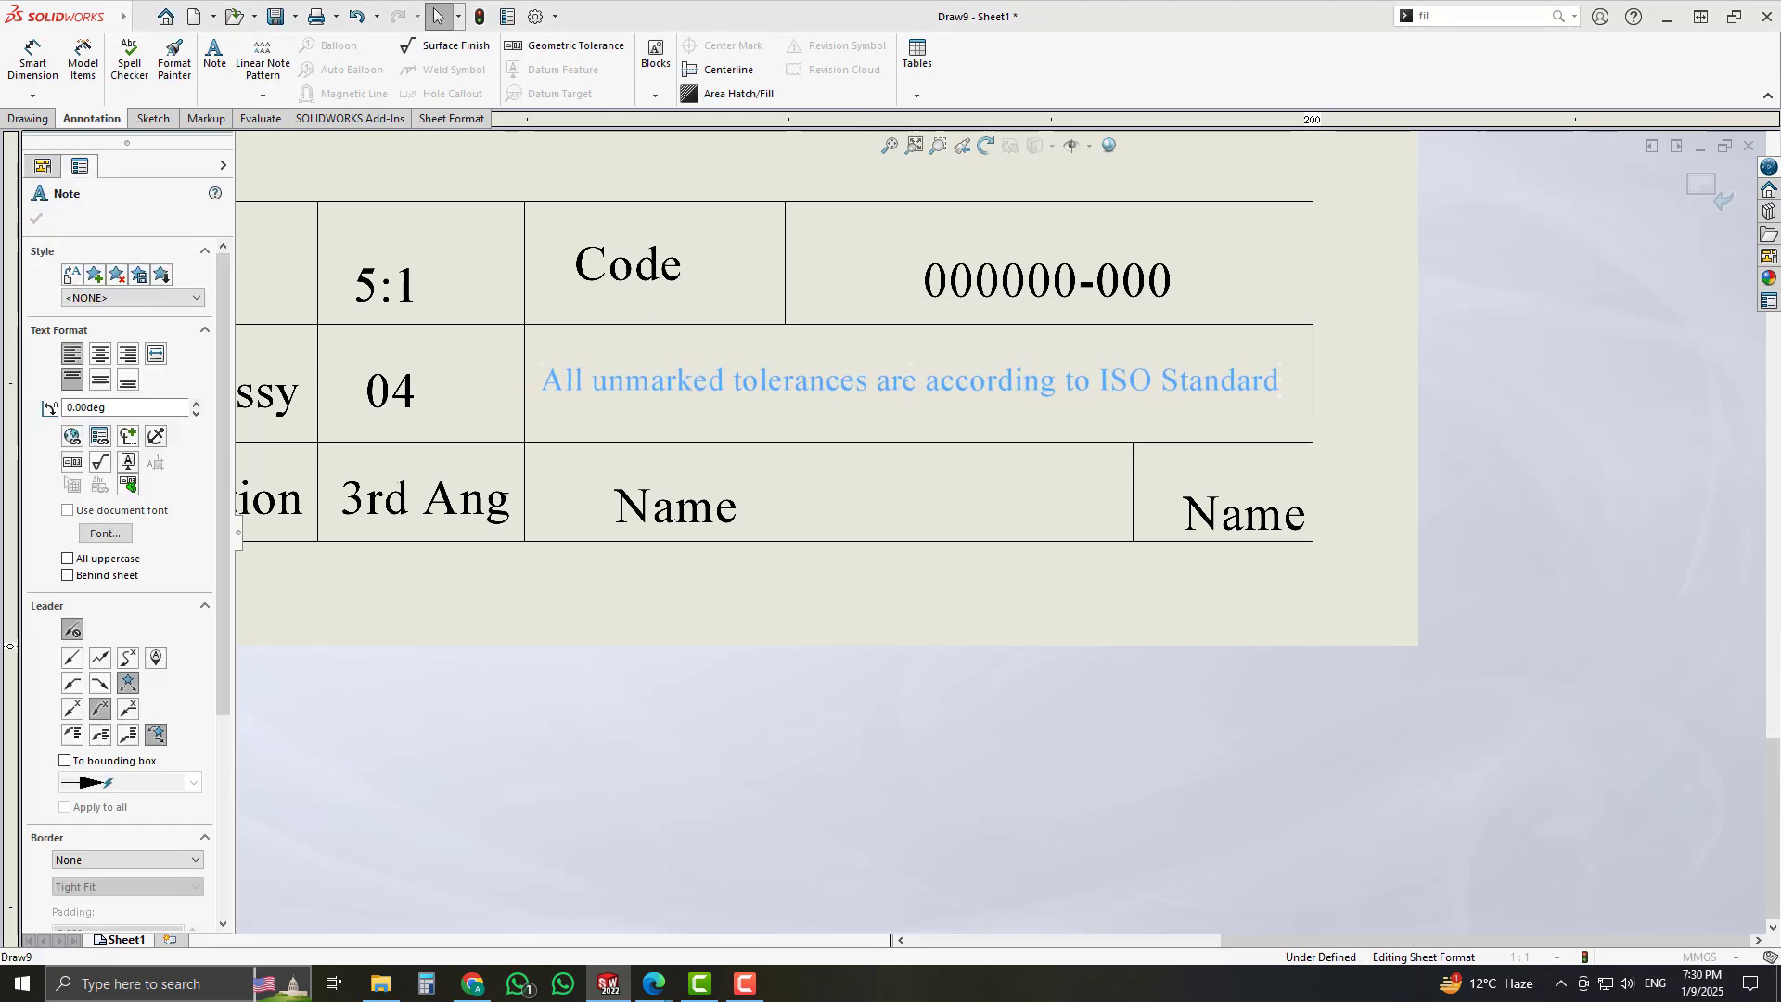
double_click(925, 378)
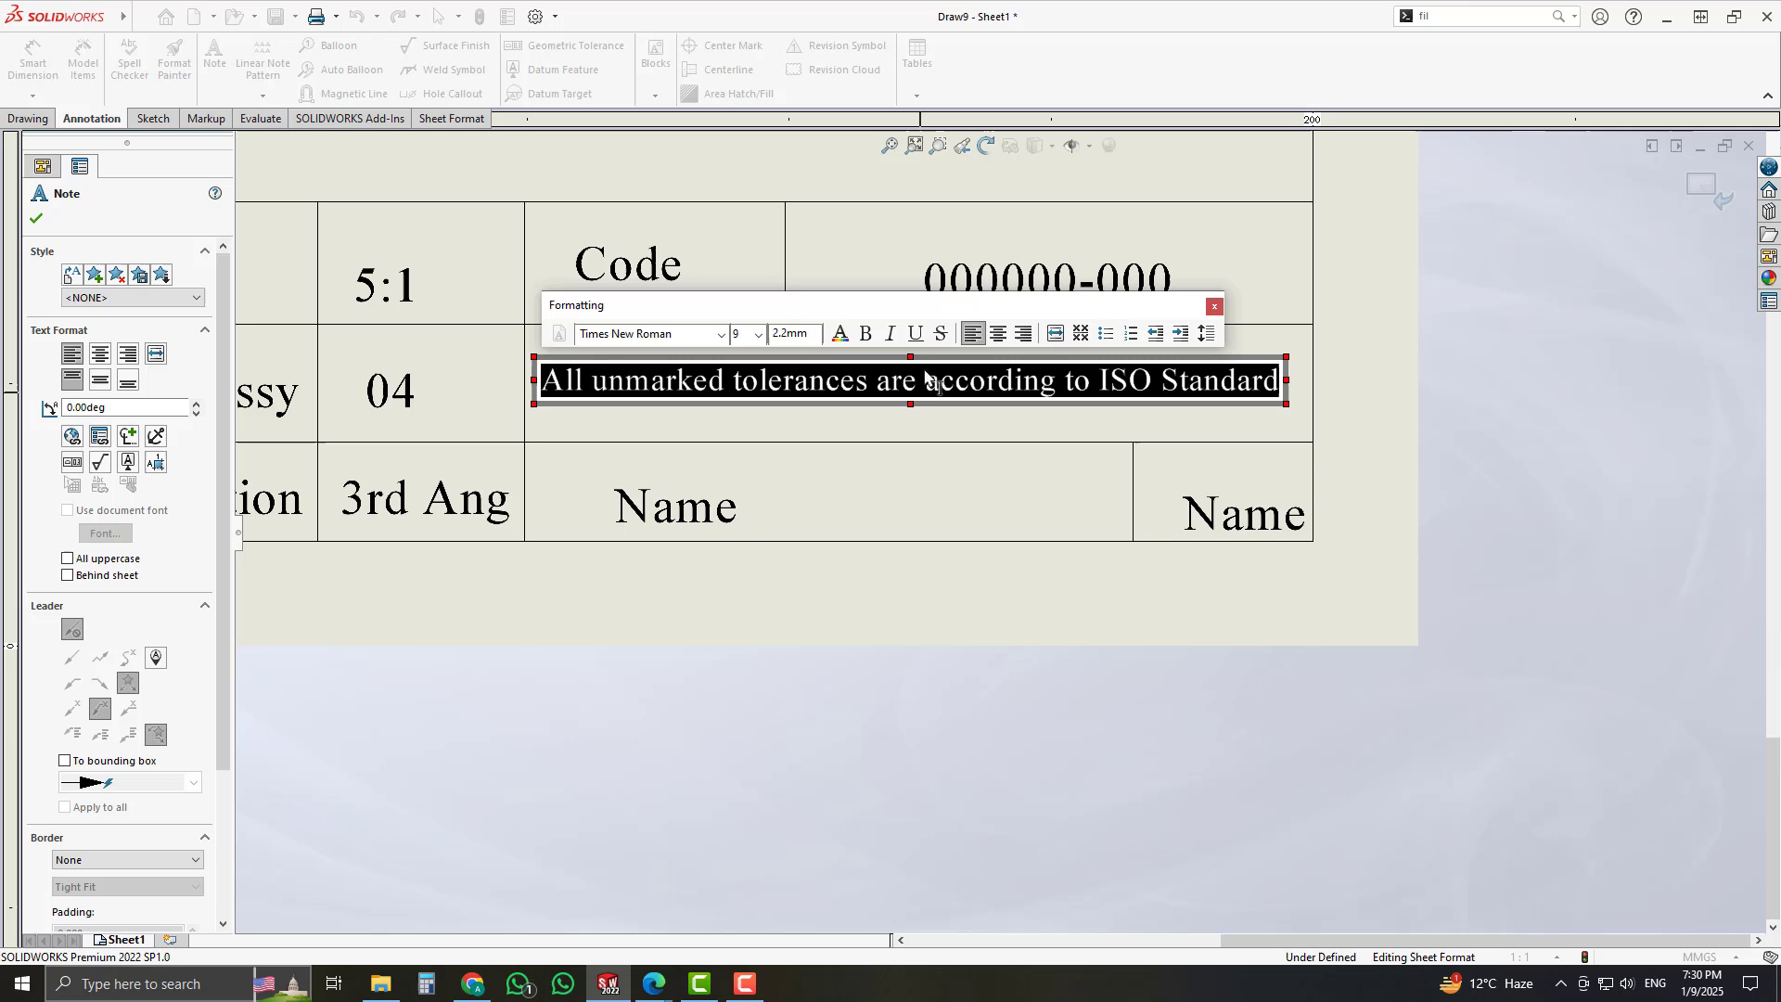
click(946, 604)
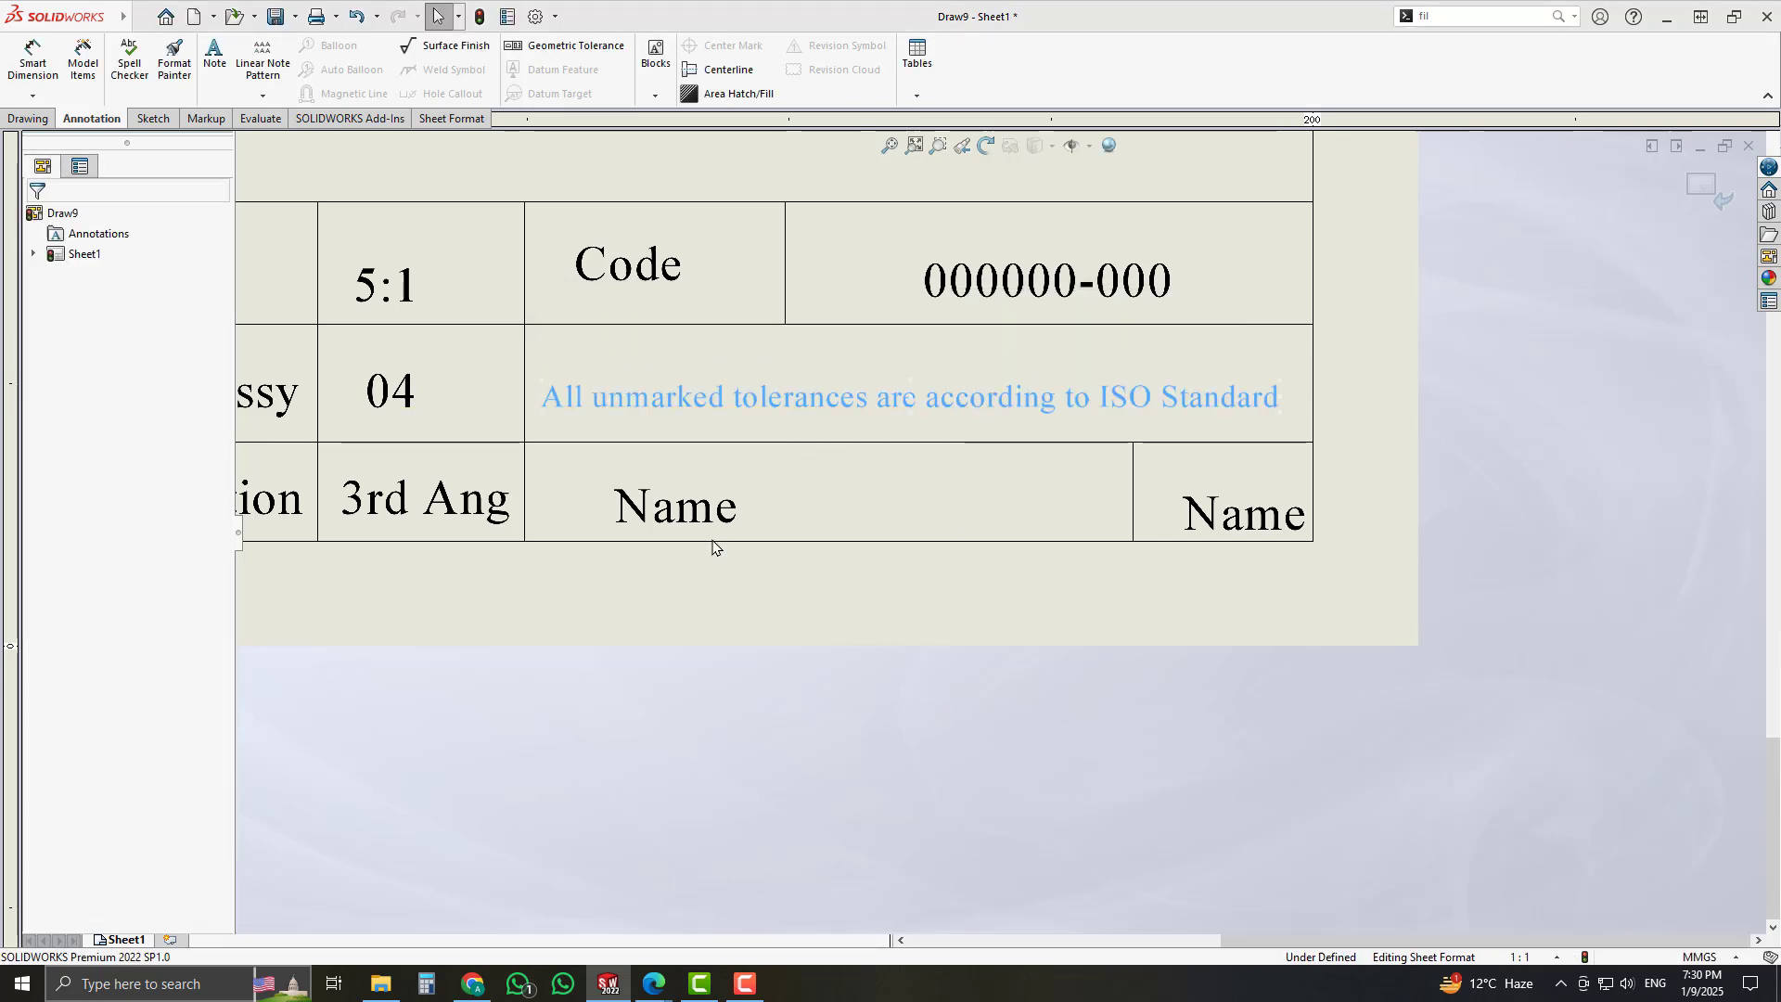
- Change the note in the cell below the tolerance note to "Page 1 of 1" and center it in the cell
double_click(675, 505)
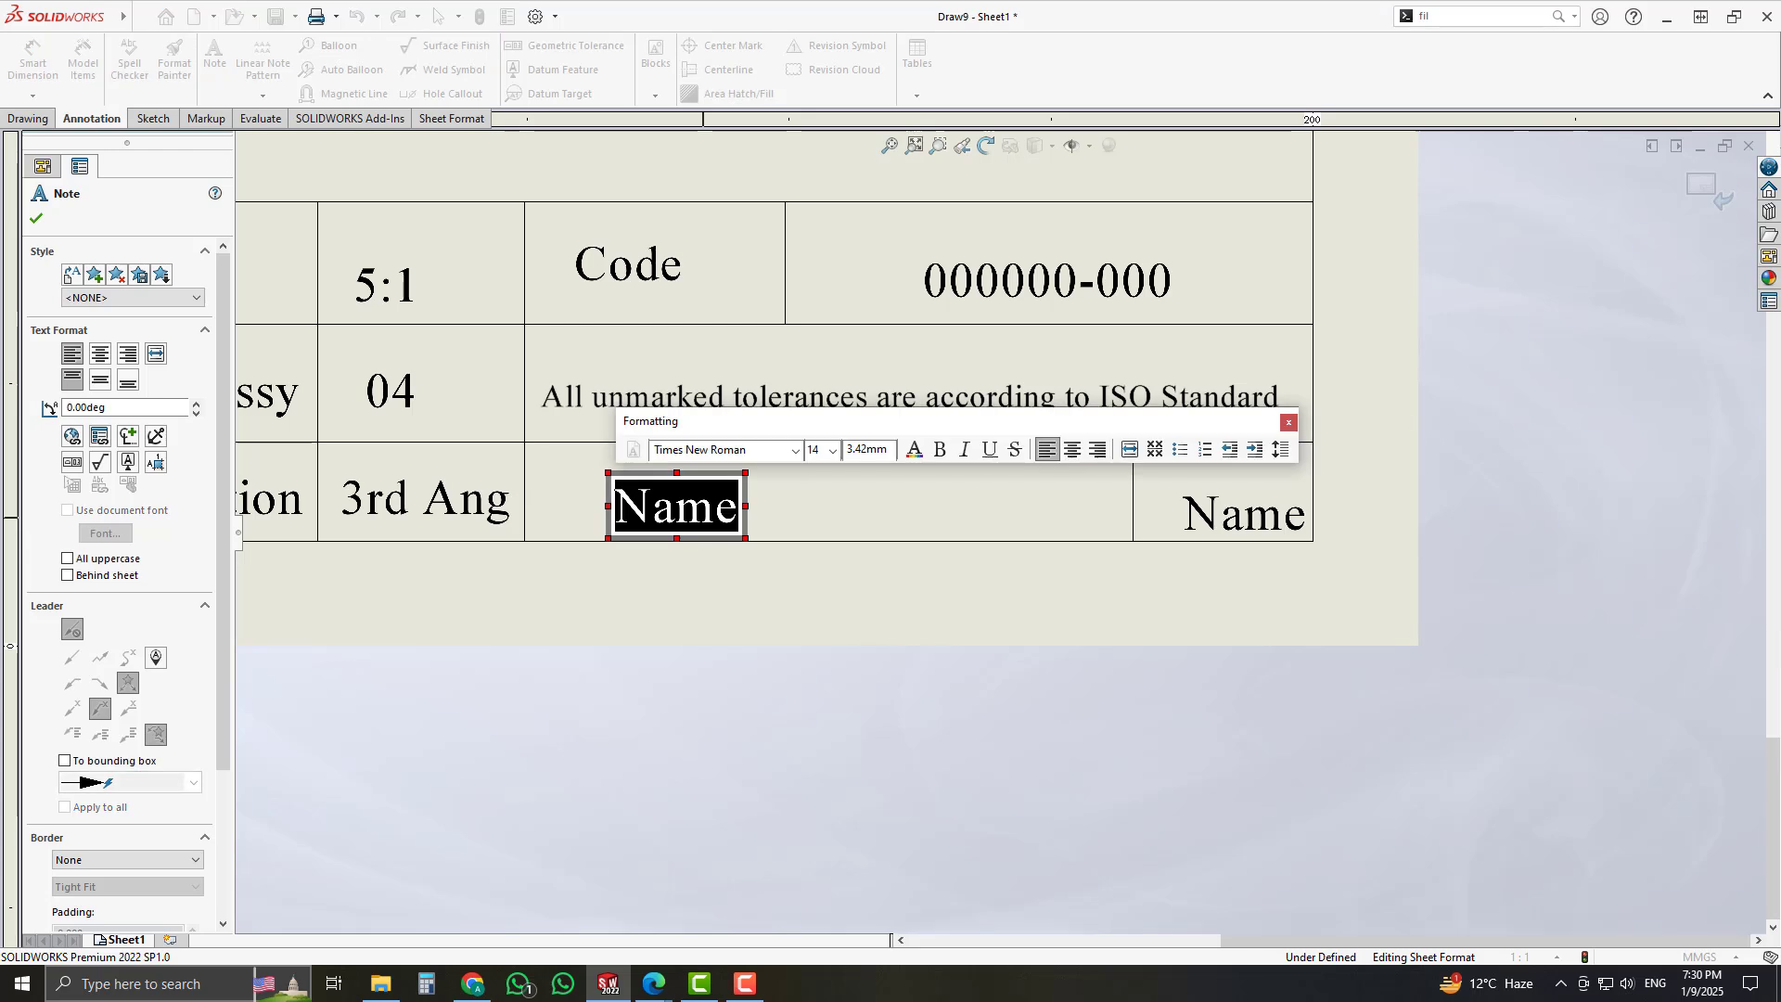
text(Page 1)
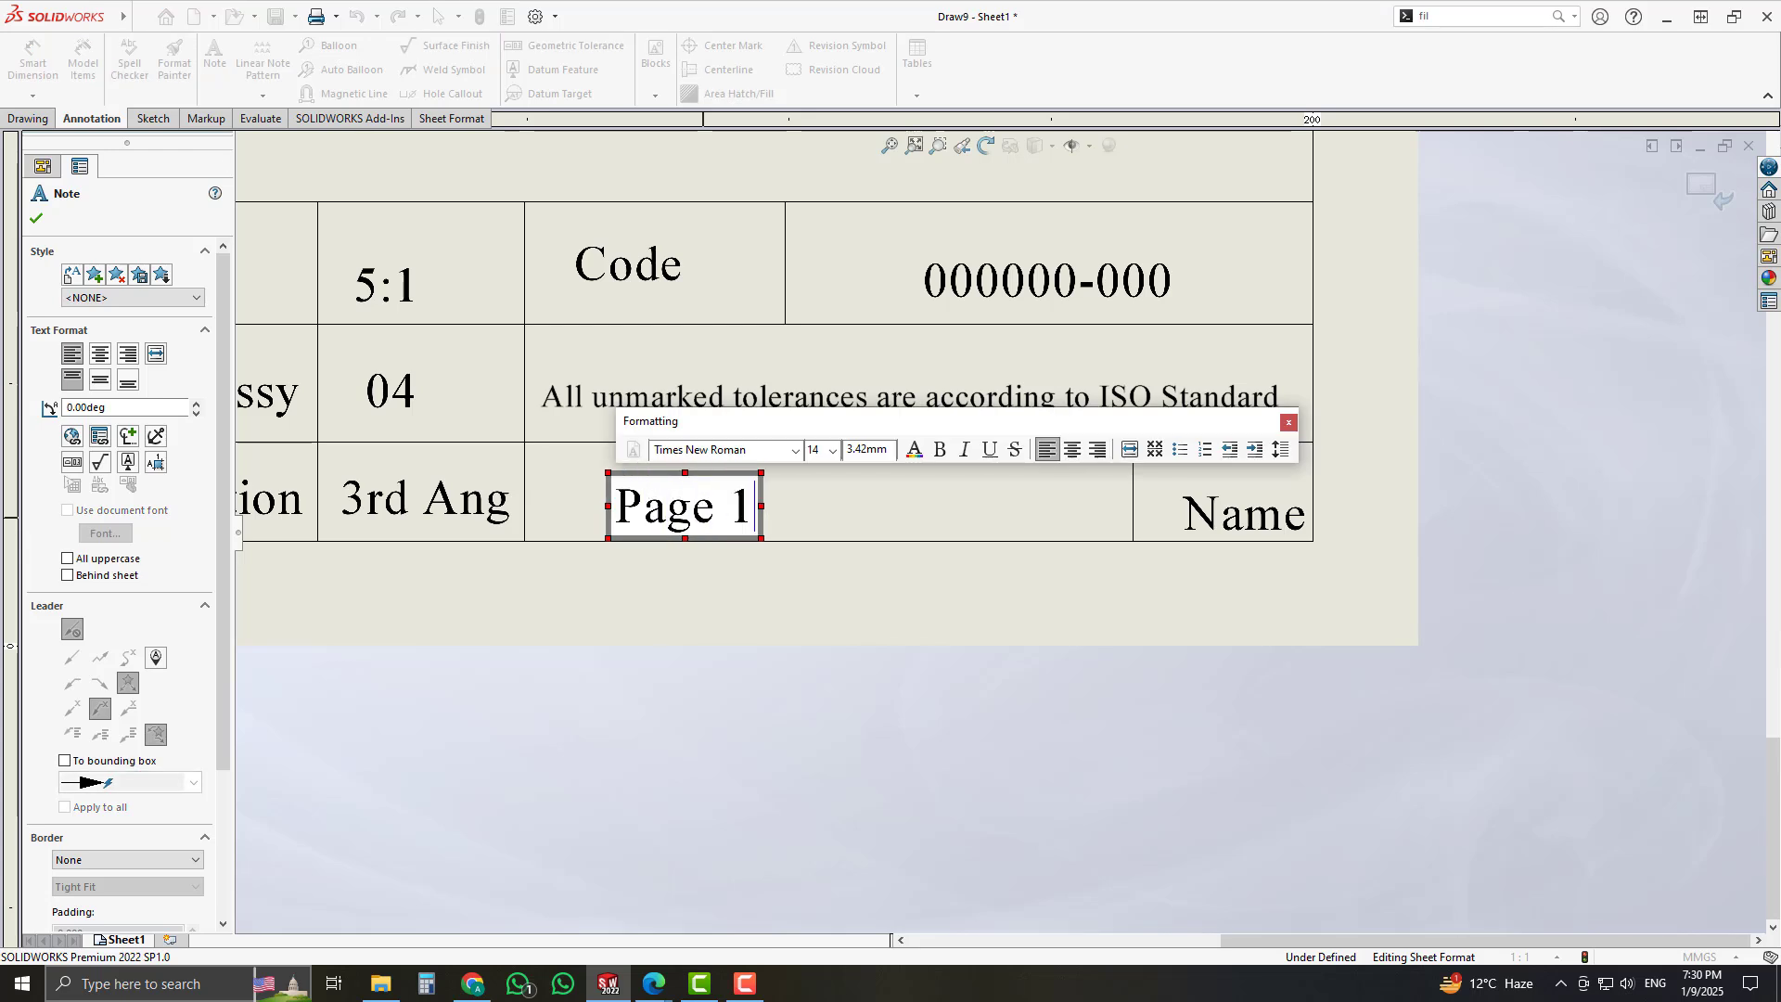
text(  of  1)
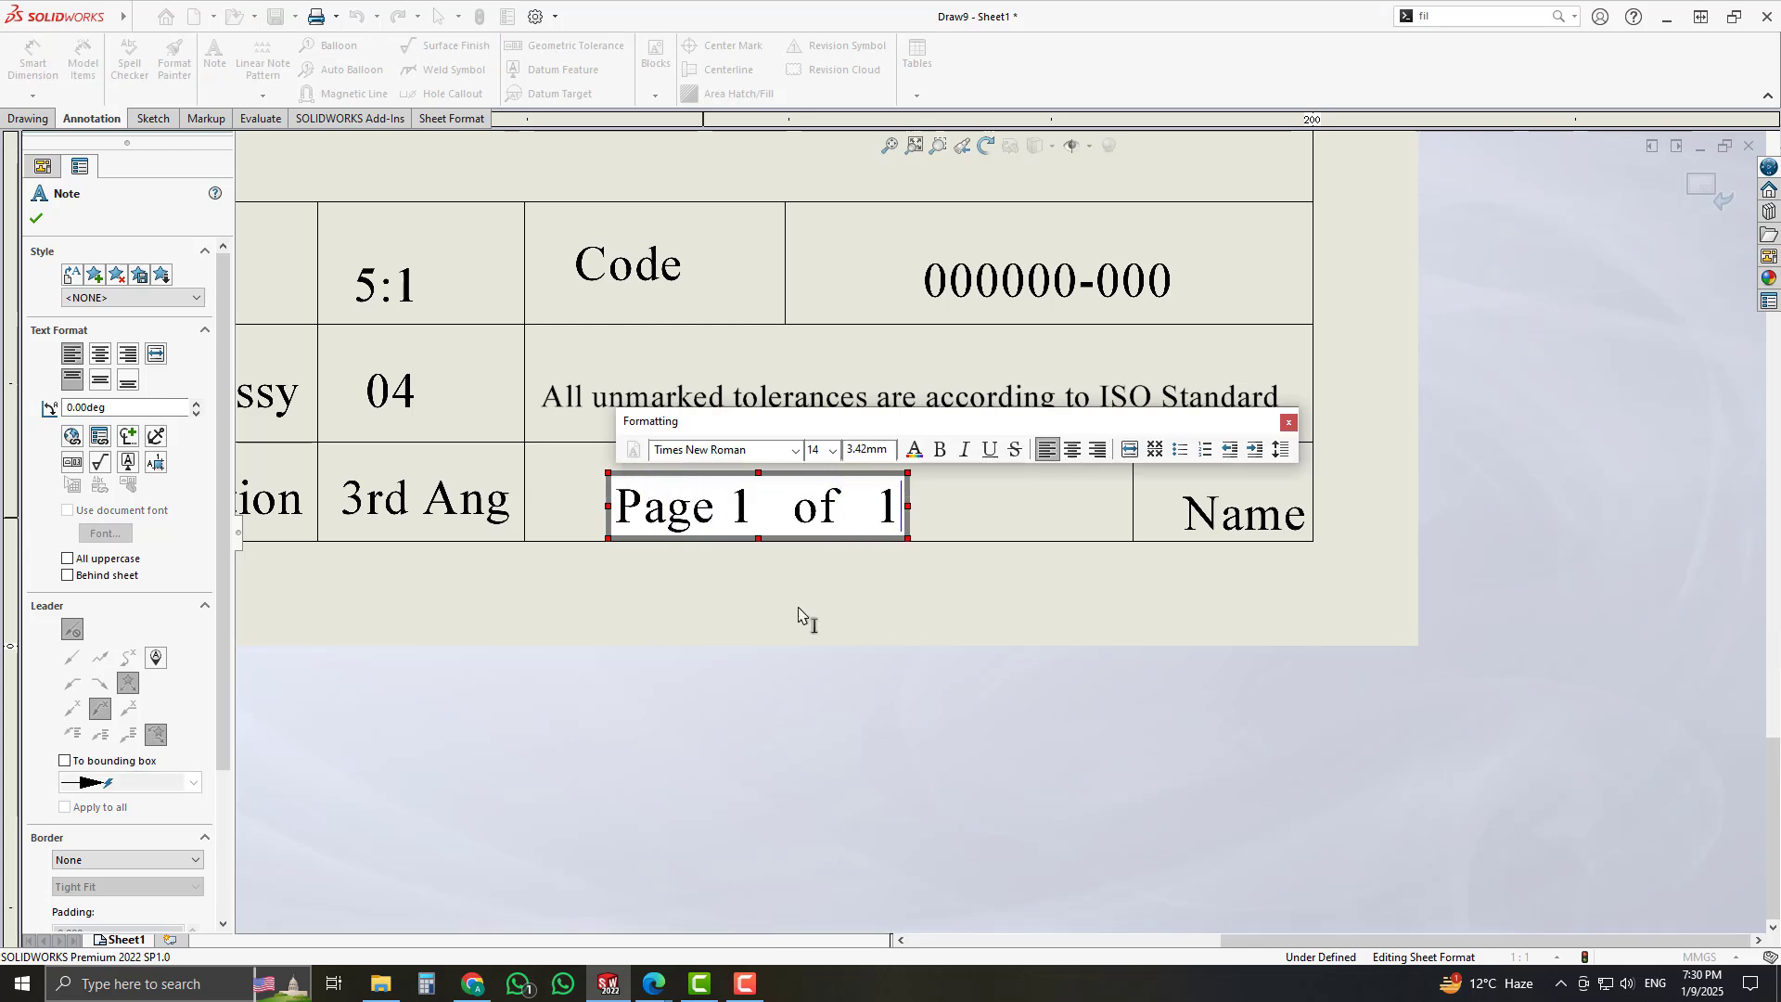
click(795, 606)
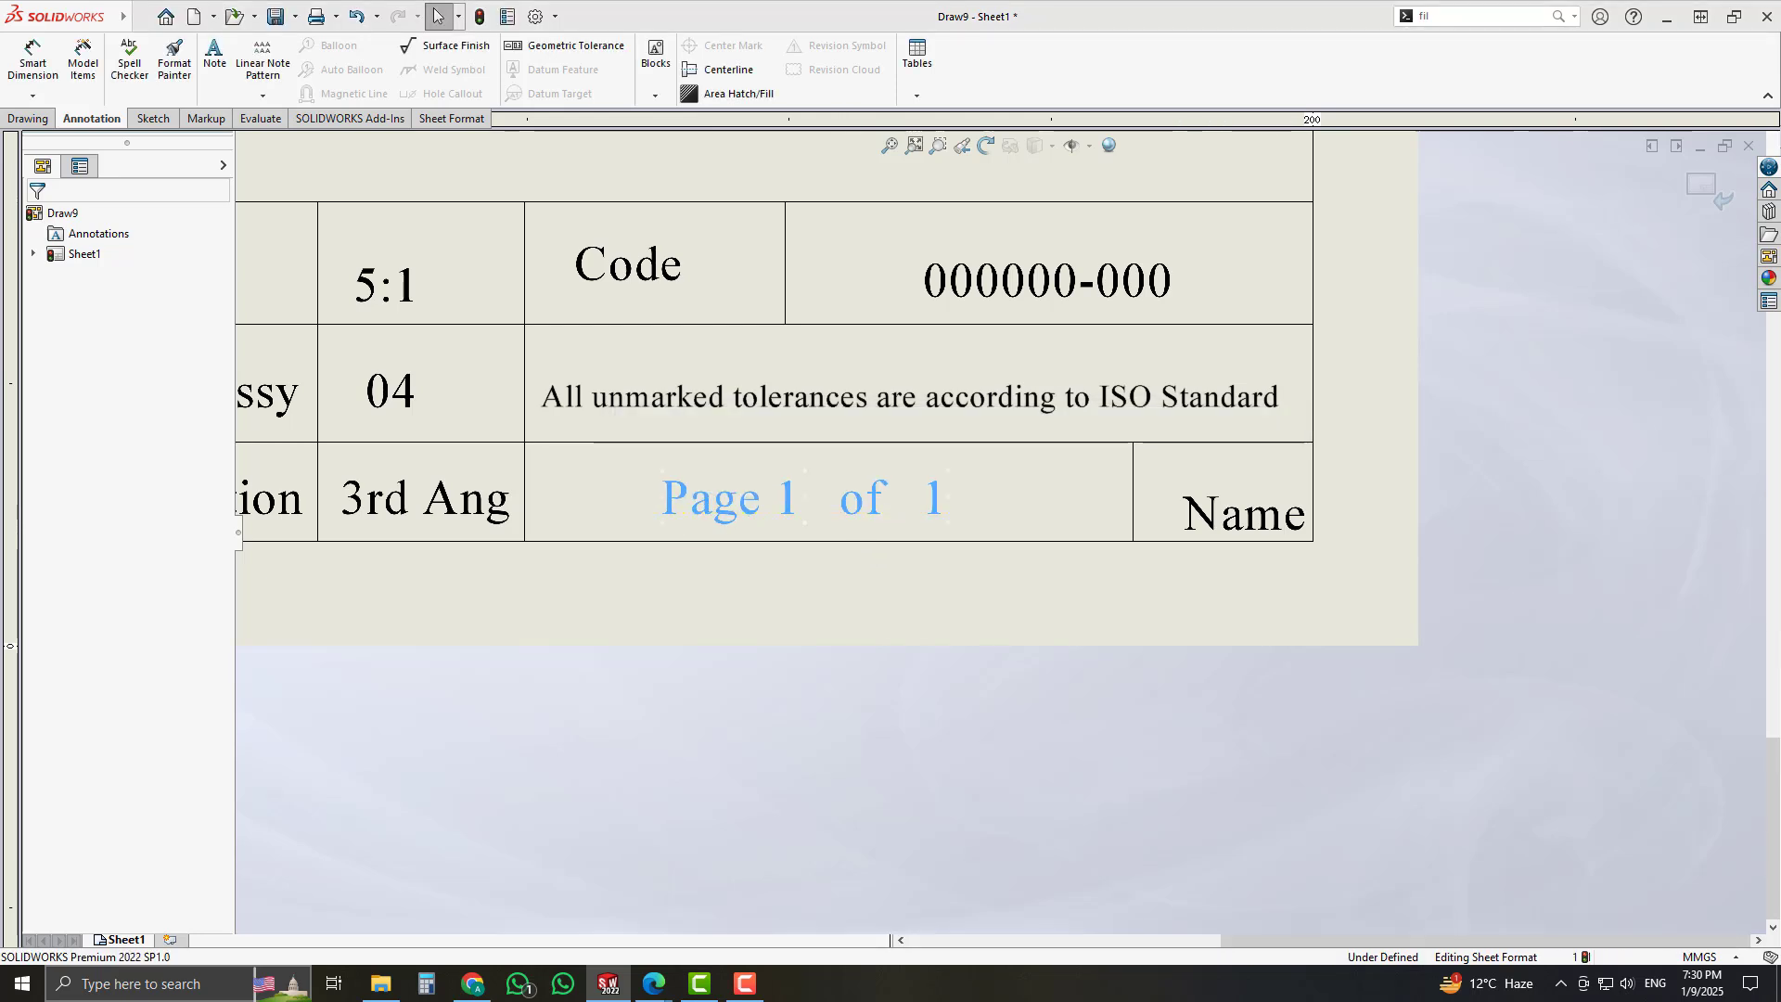
click(938, 668)
- Change the last bottom-row note to "A4" and reposition it to fit inside its cell
scroll(938, 667, up, 5)
scroll(931, 525, down, 3)
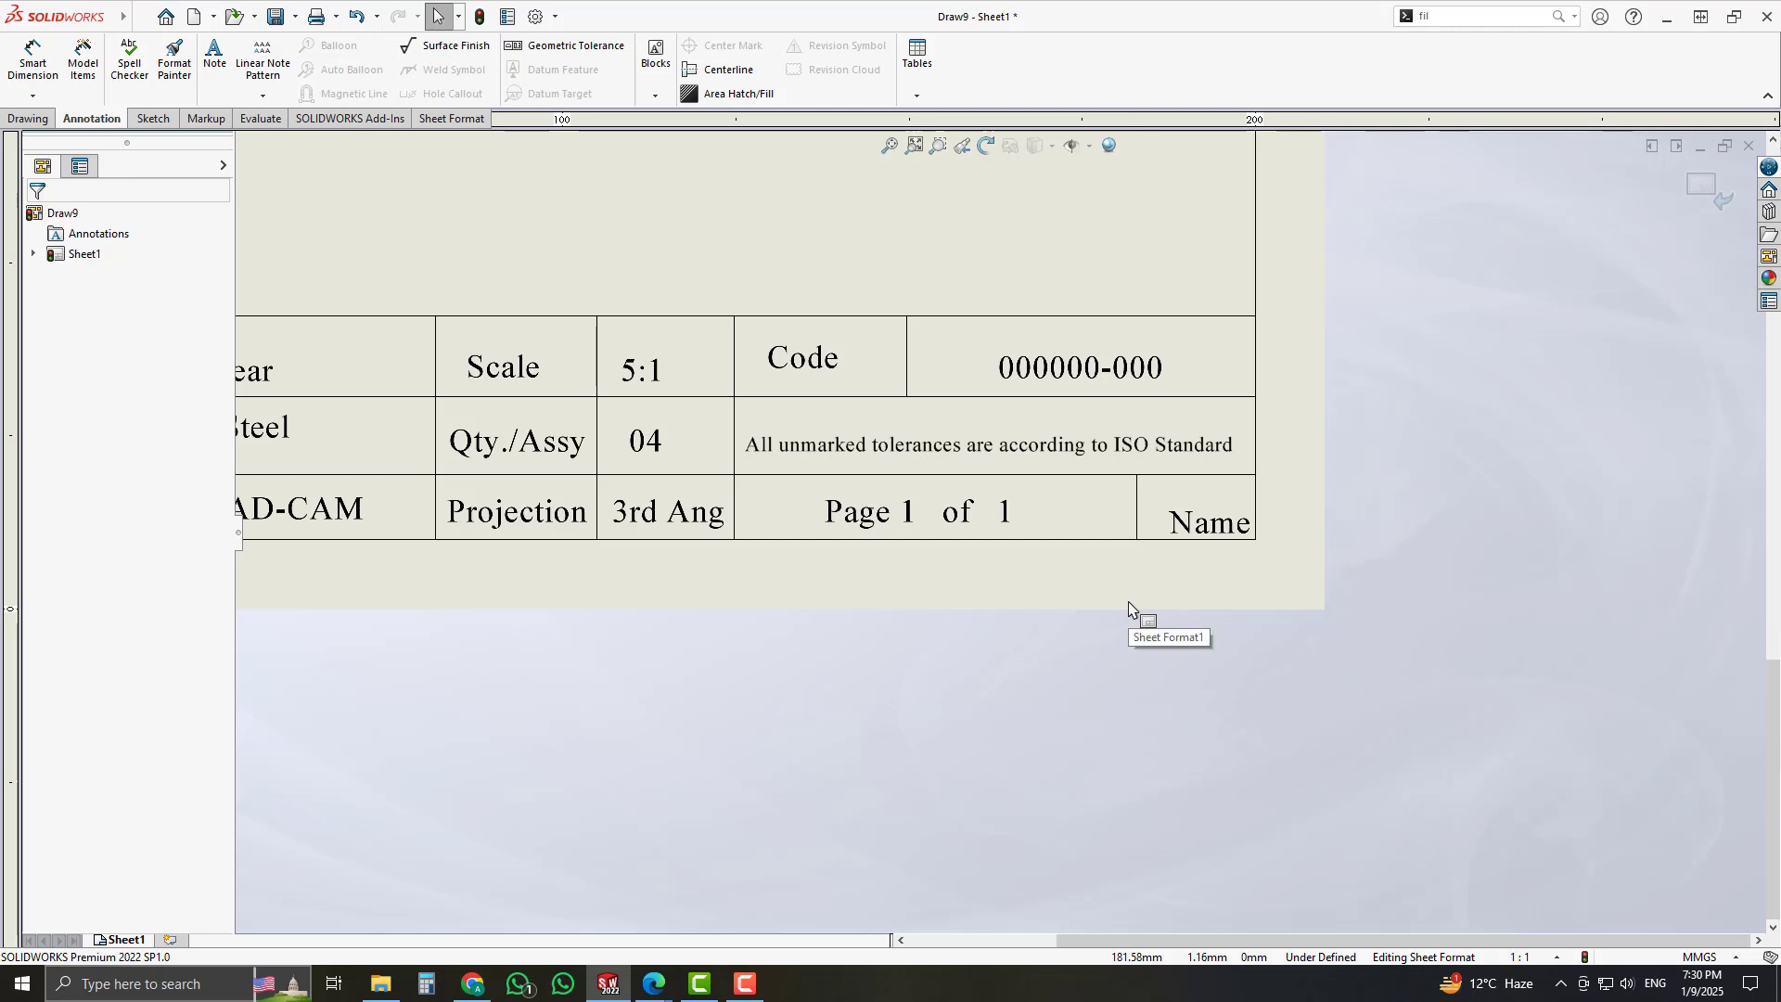
click(1195, 531)
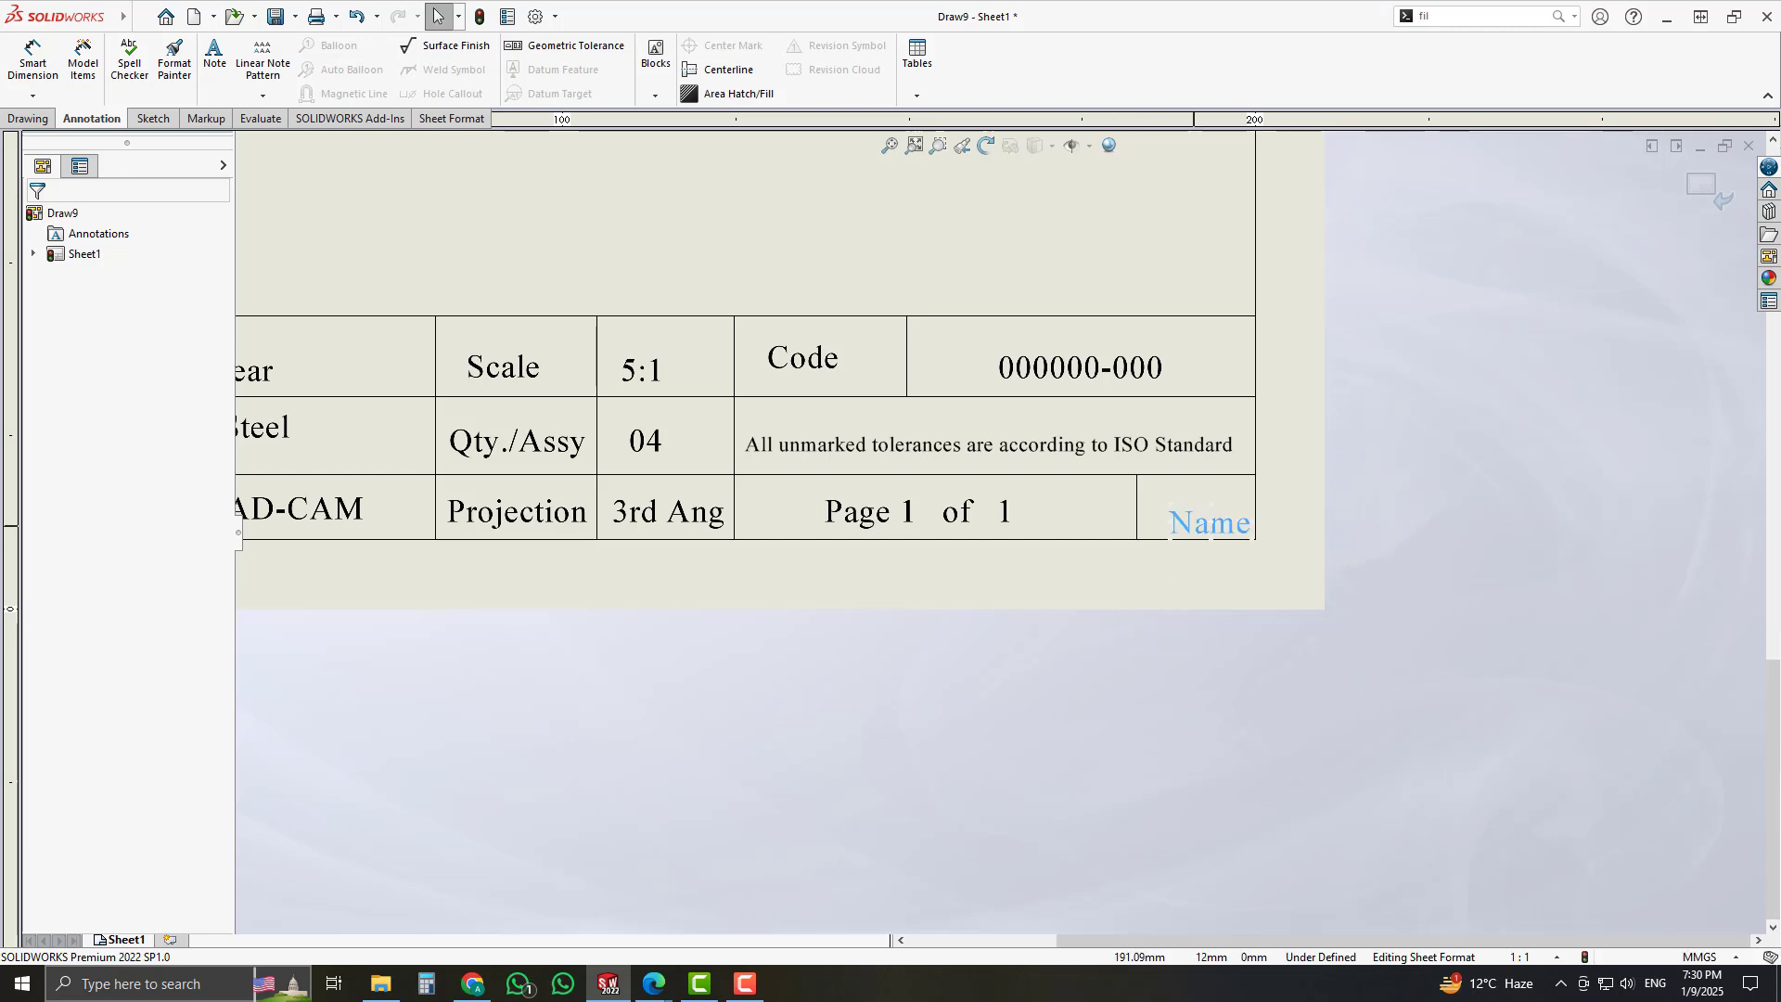
double_click(1206, 522)
text(A4)
click(1271, 655)
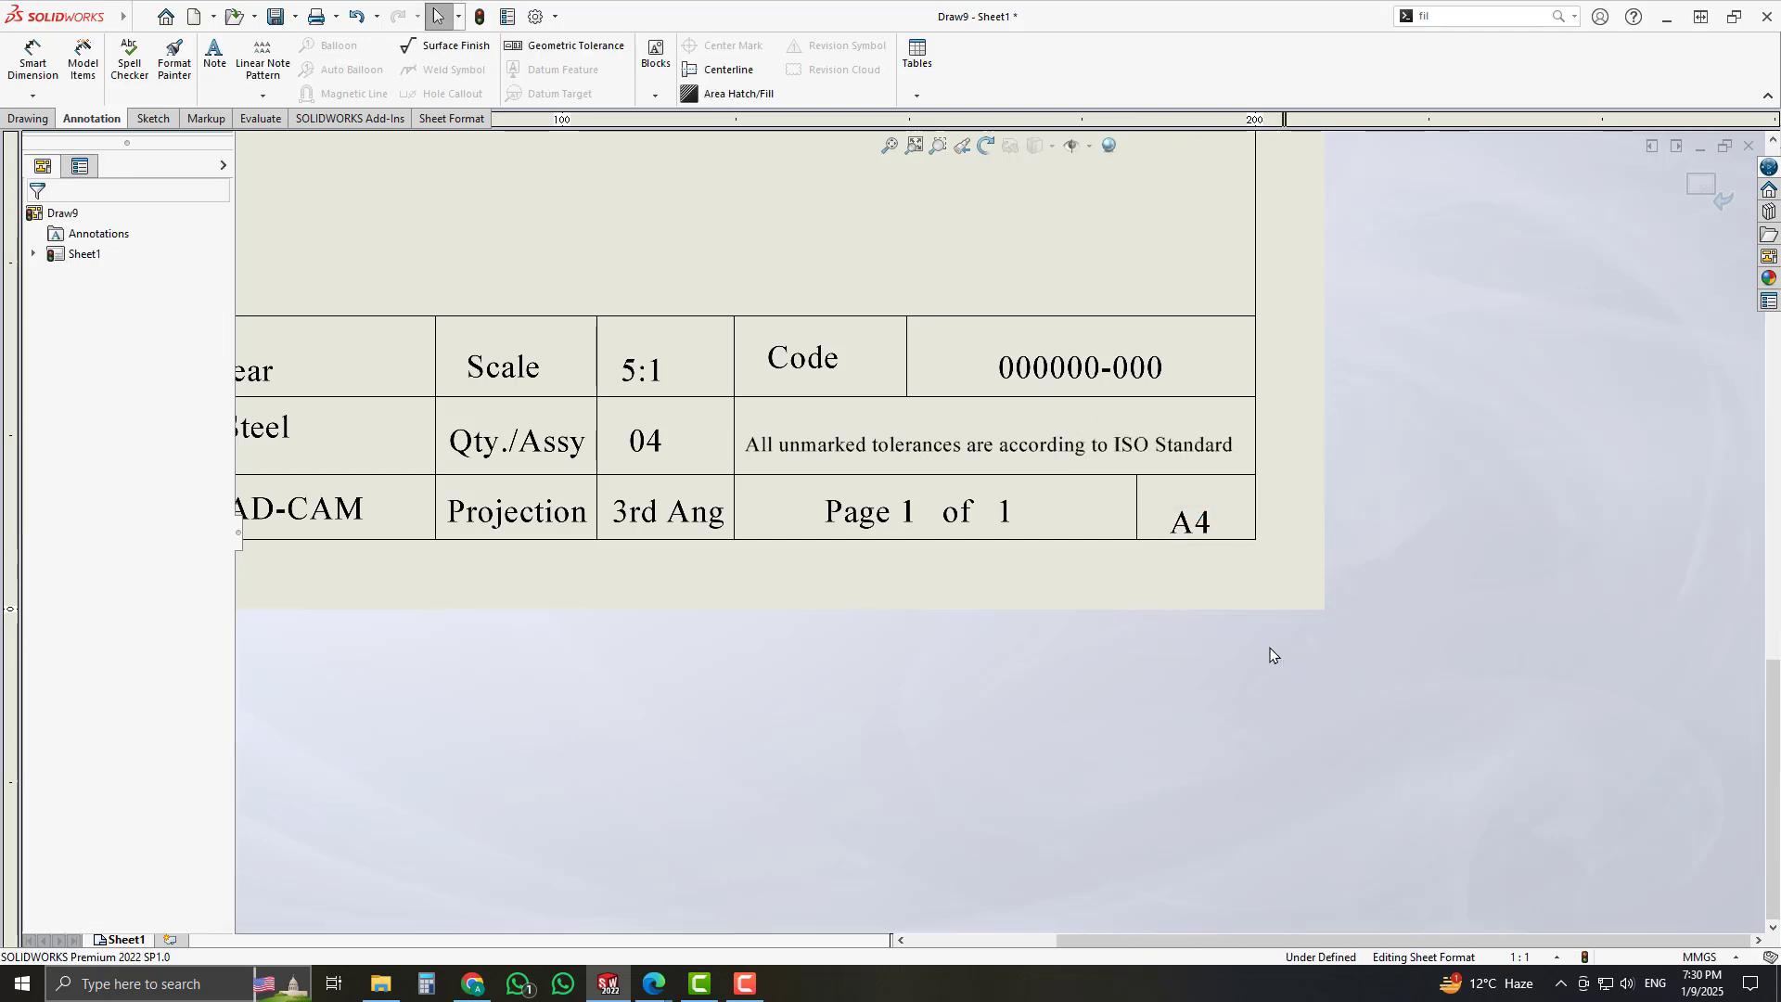
click(1185, 510)
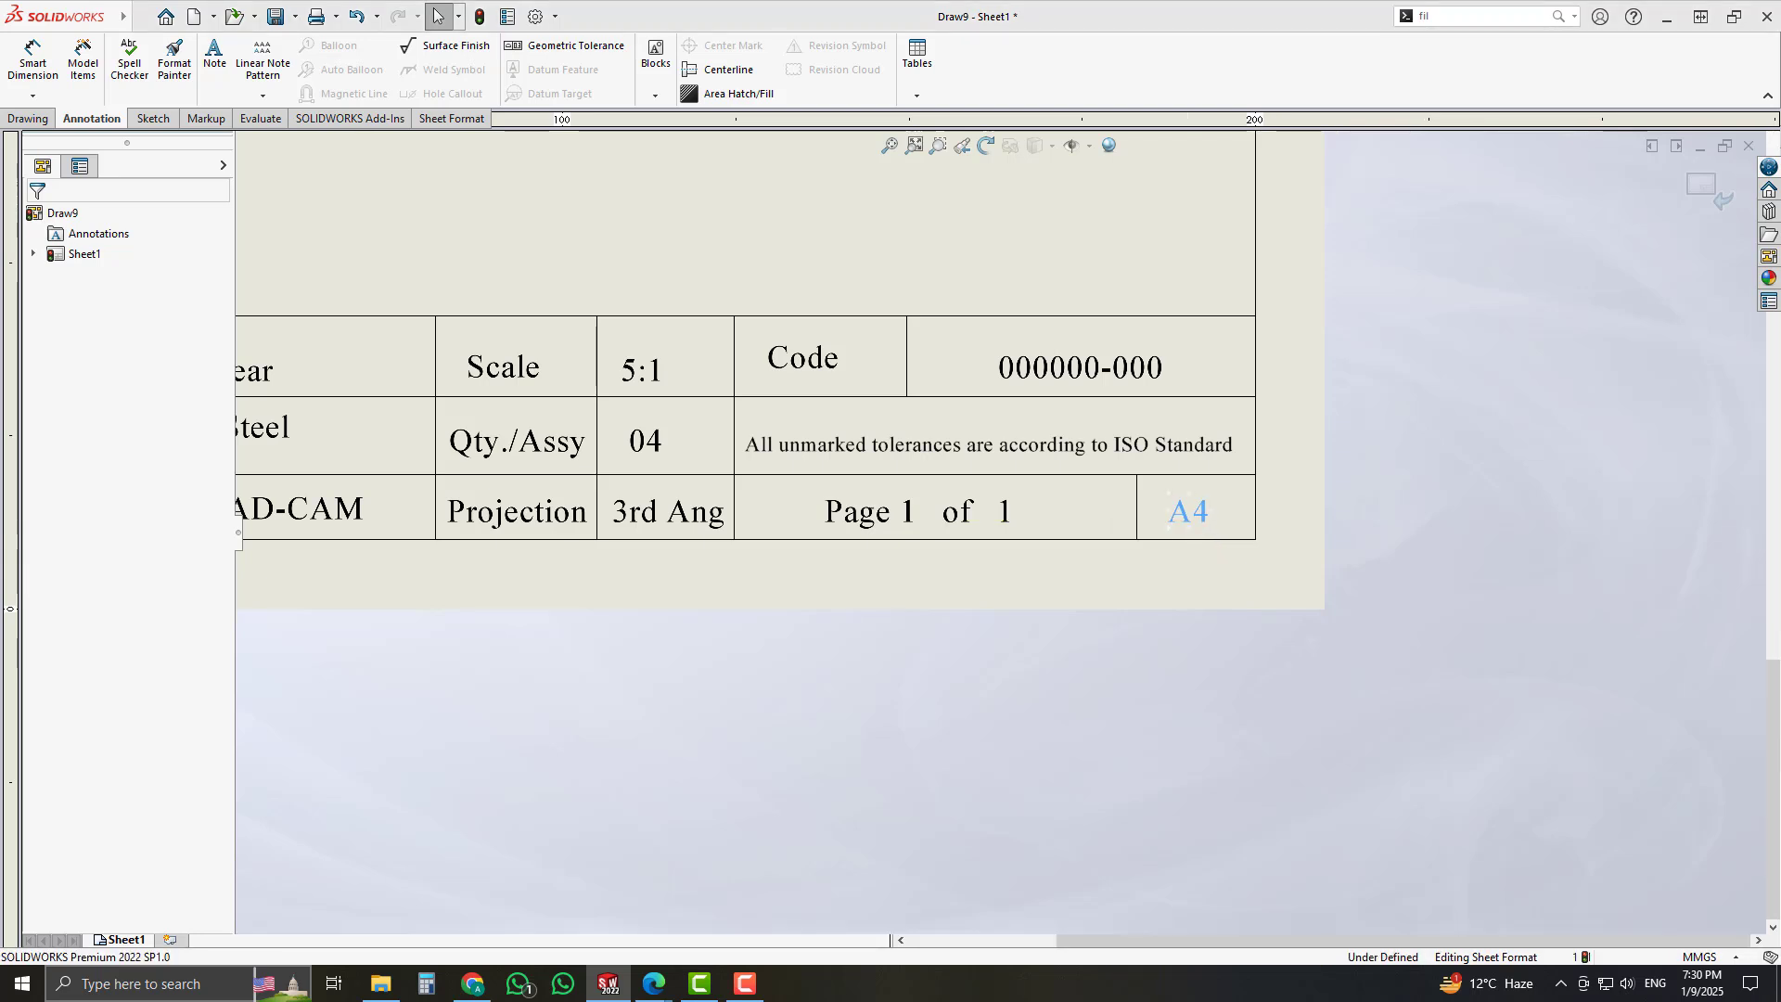
click(1198, 577)
- Reposition the "Gear", "Steel" and "CAD-CAM" notes so they are centered in the title block's second column
scroll(1437, 607, up, 7)
middle_drag(1222, 460, 1330, 669)
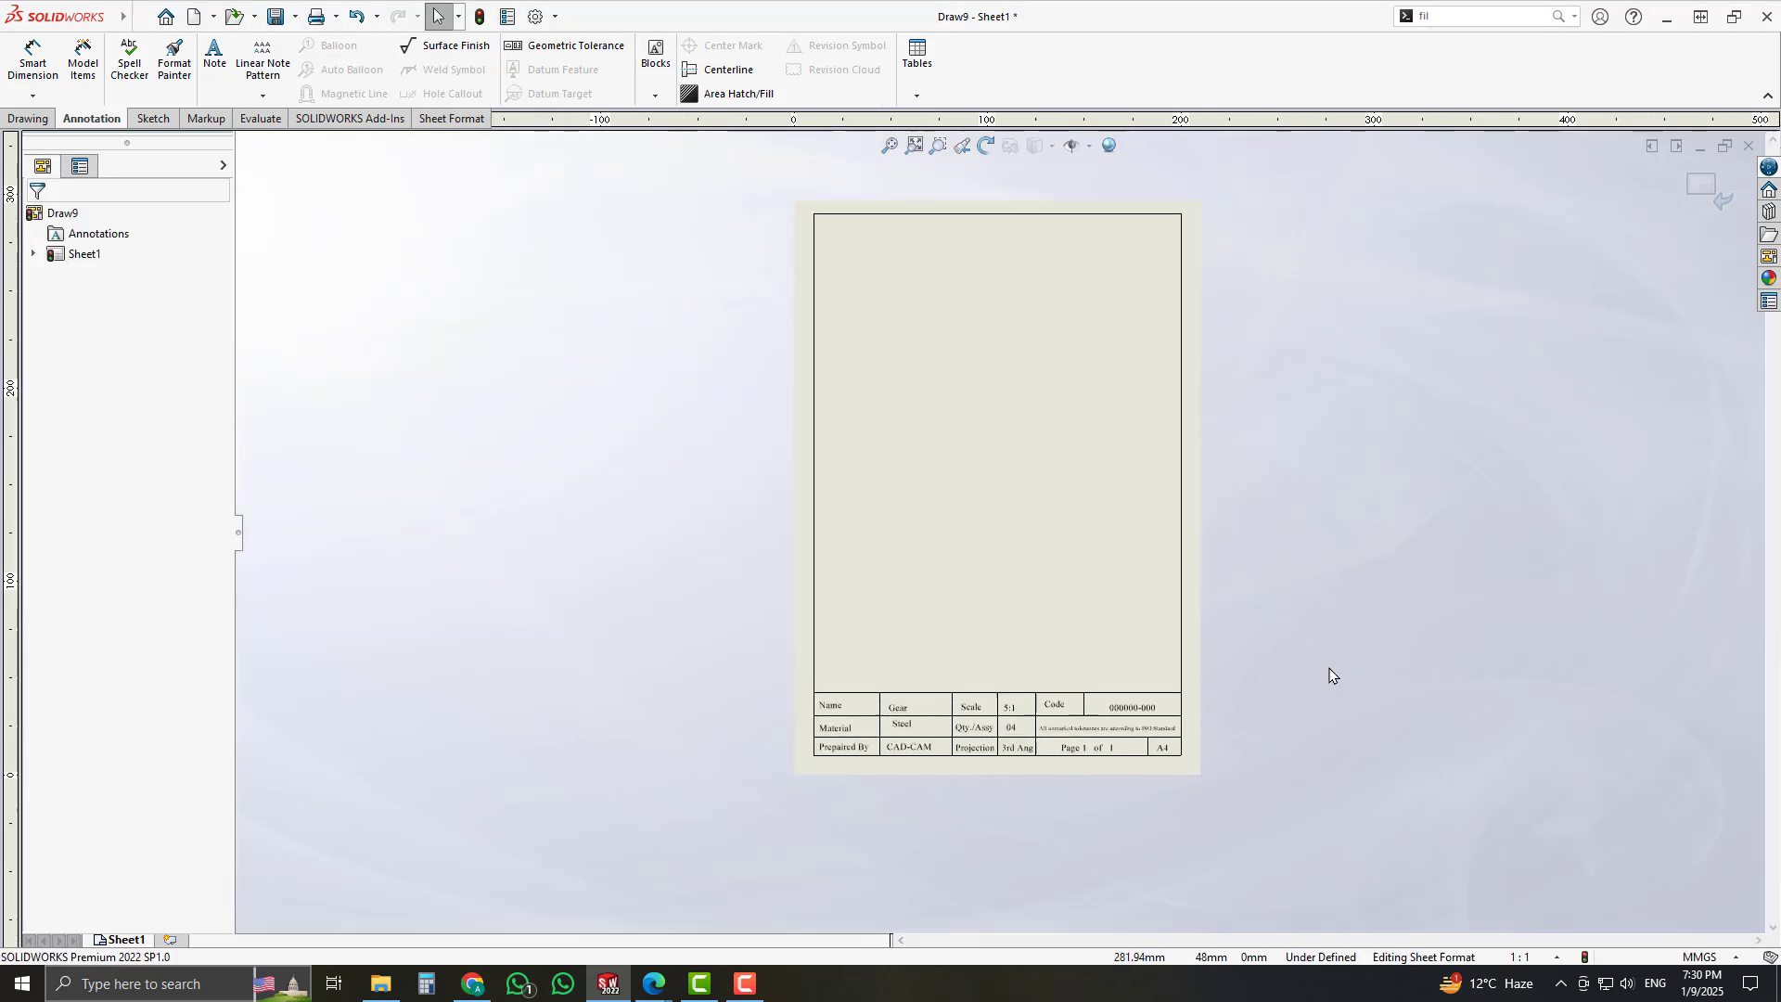
scroll(1045, 684, down, 5)
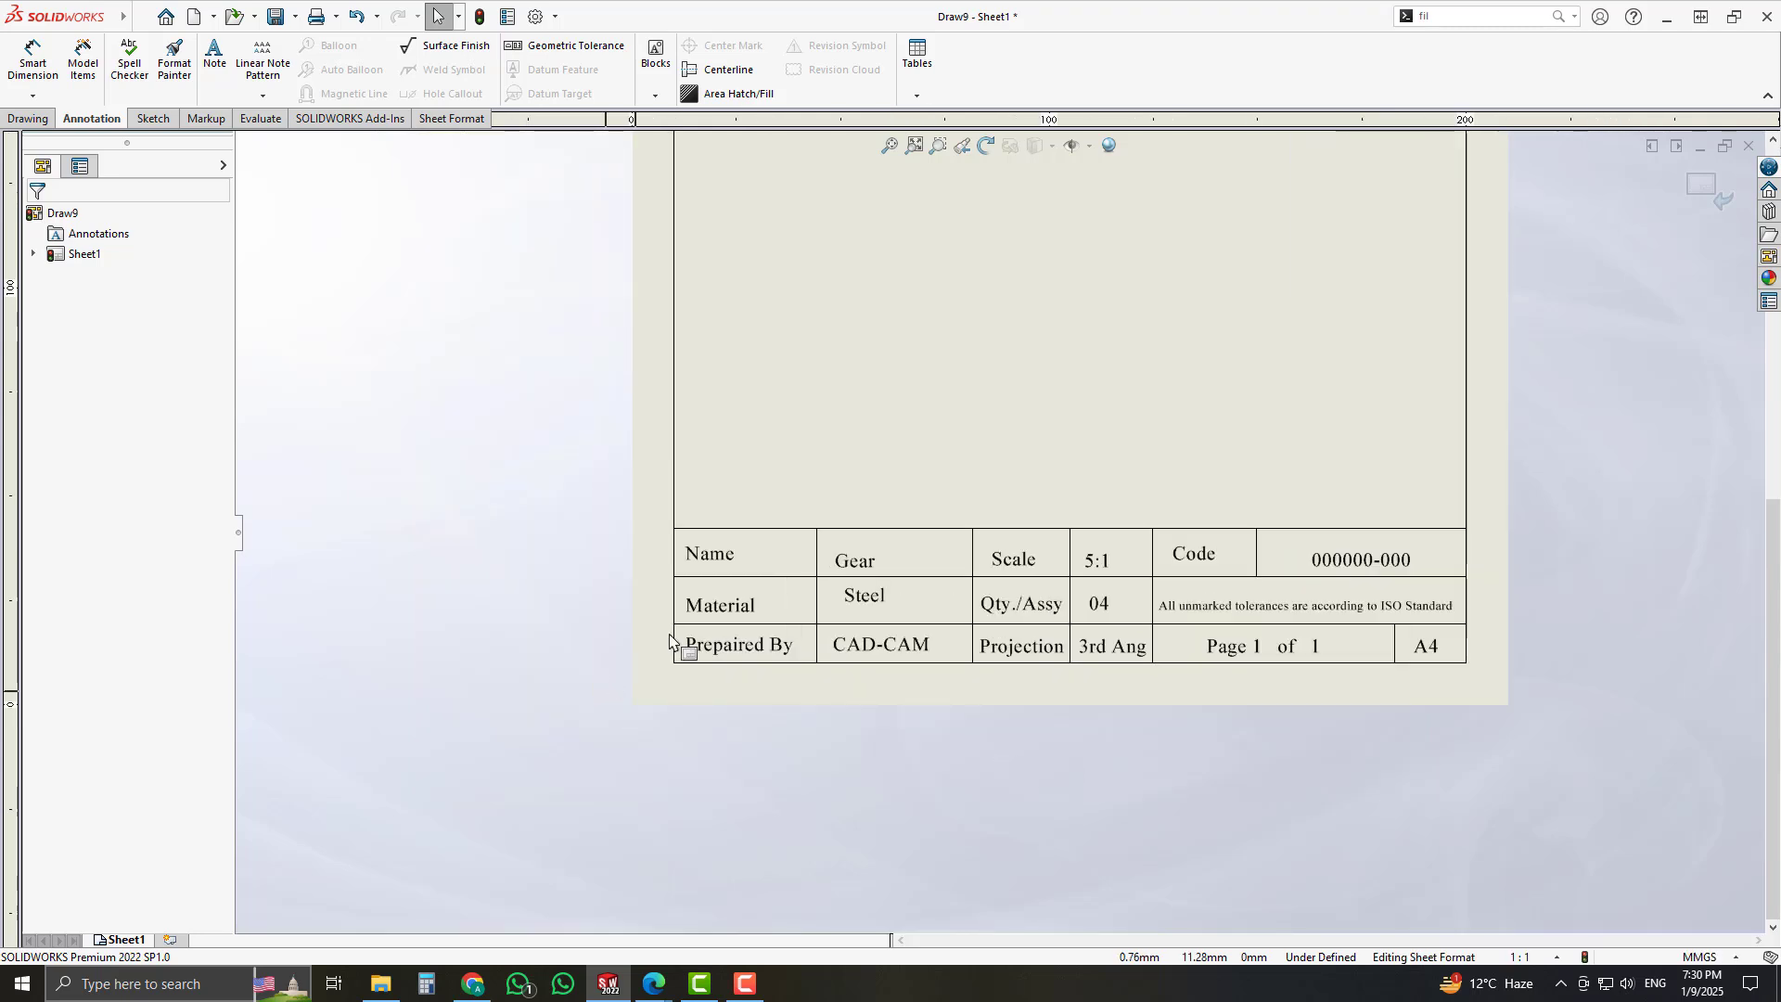
scroll(927, 596, down, 4)
click(1076, 473)
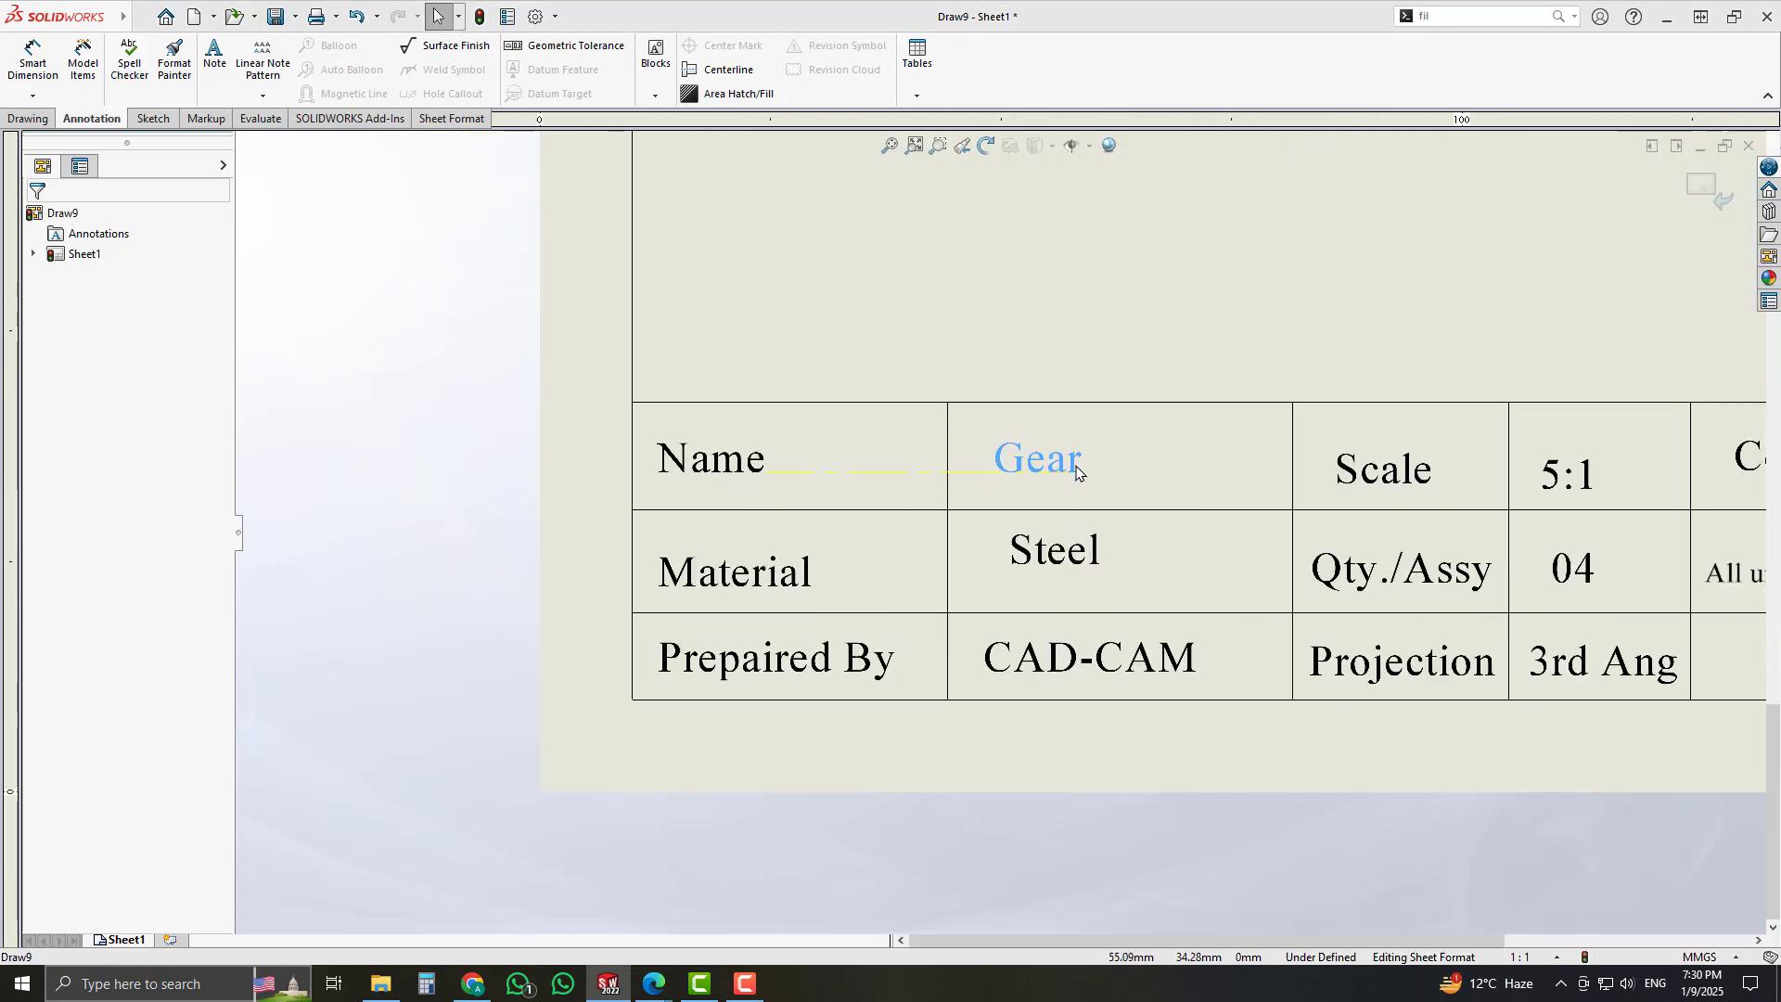
drag(1076, 473, 1148, 473)
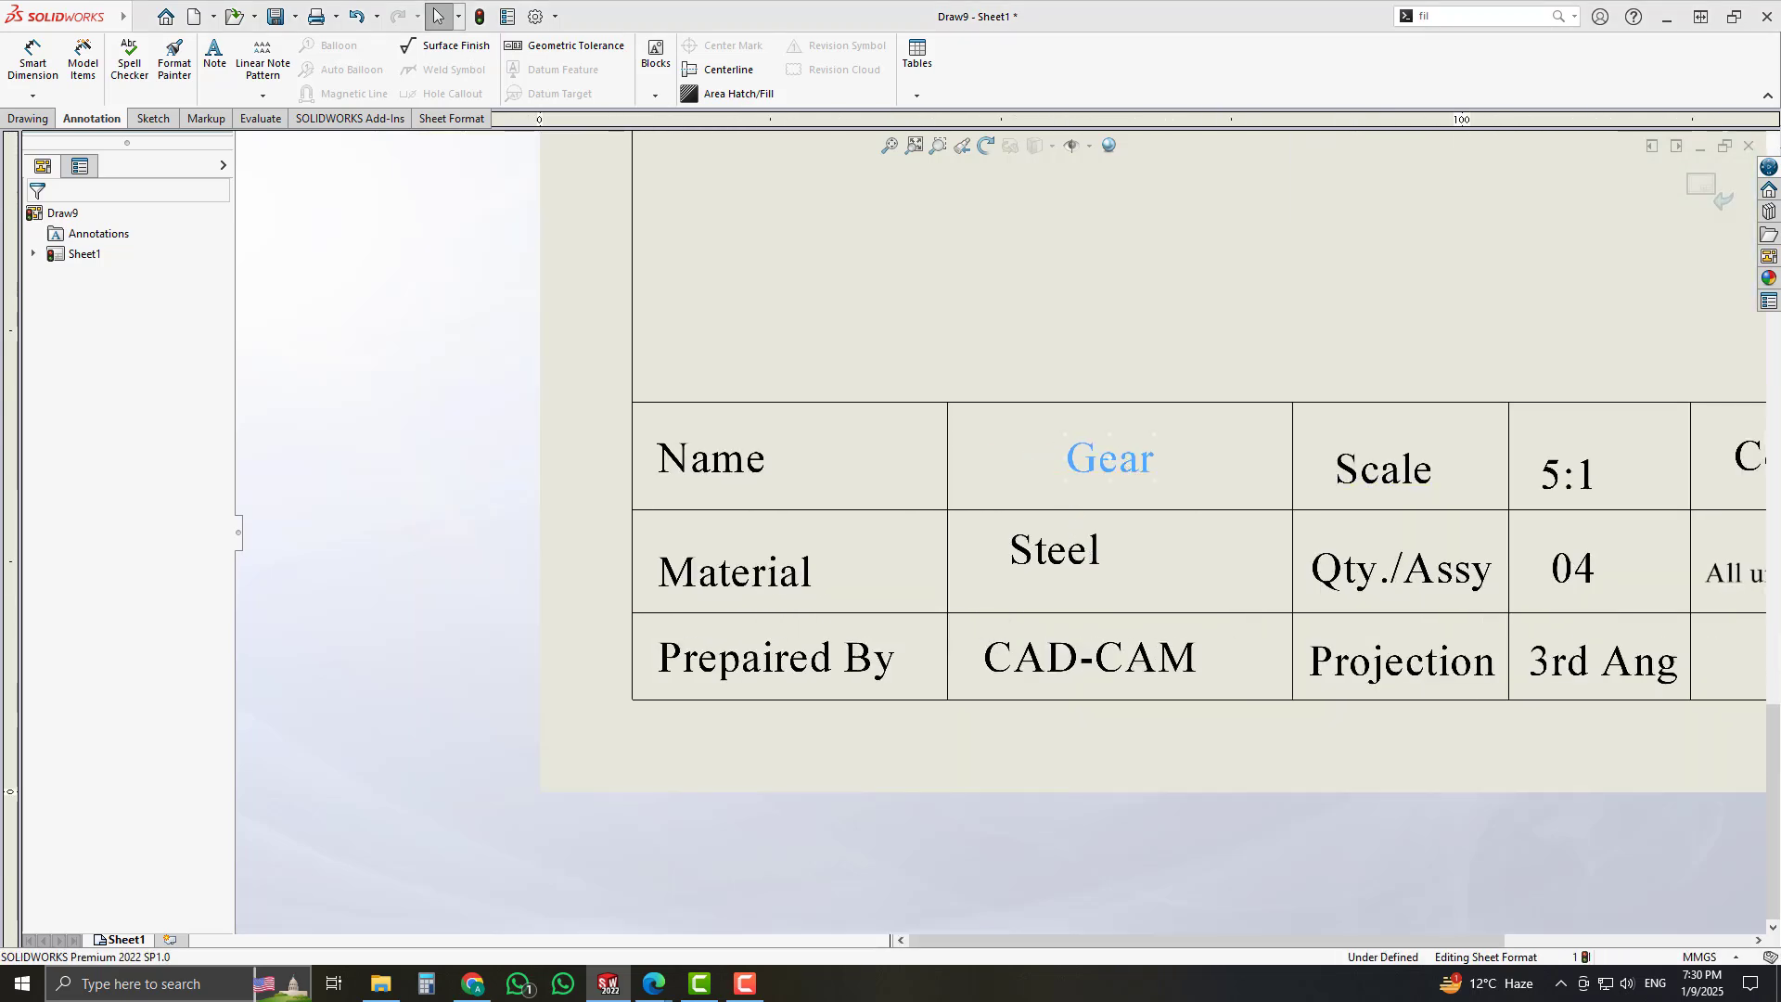
drag(1039, 556, 1091, 566)
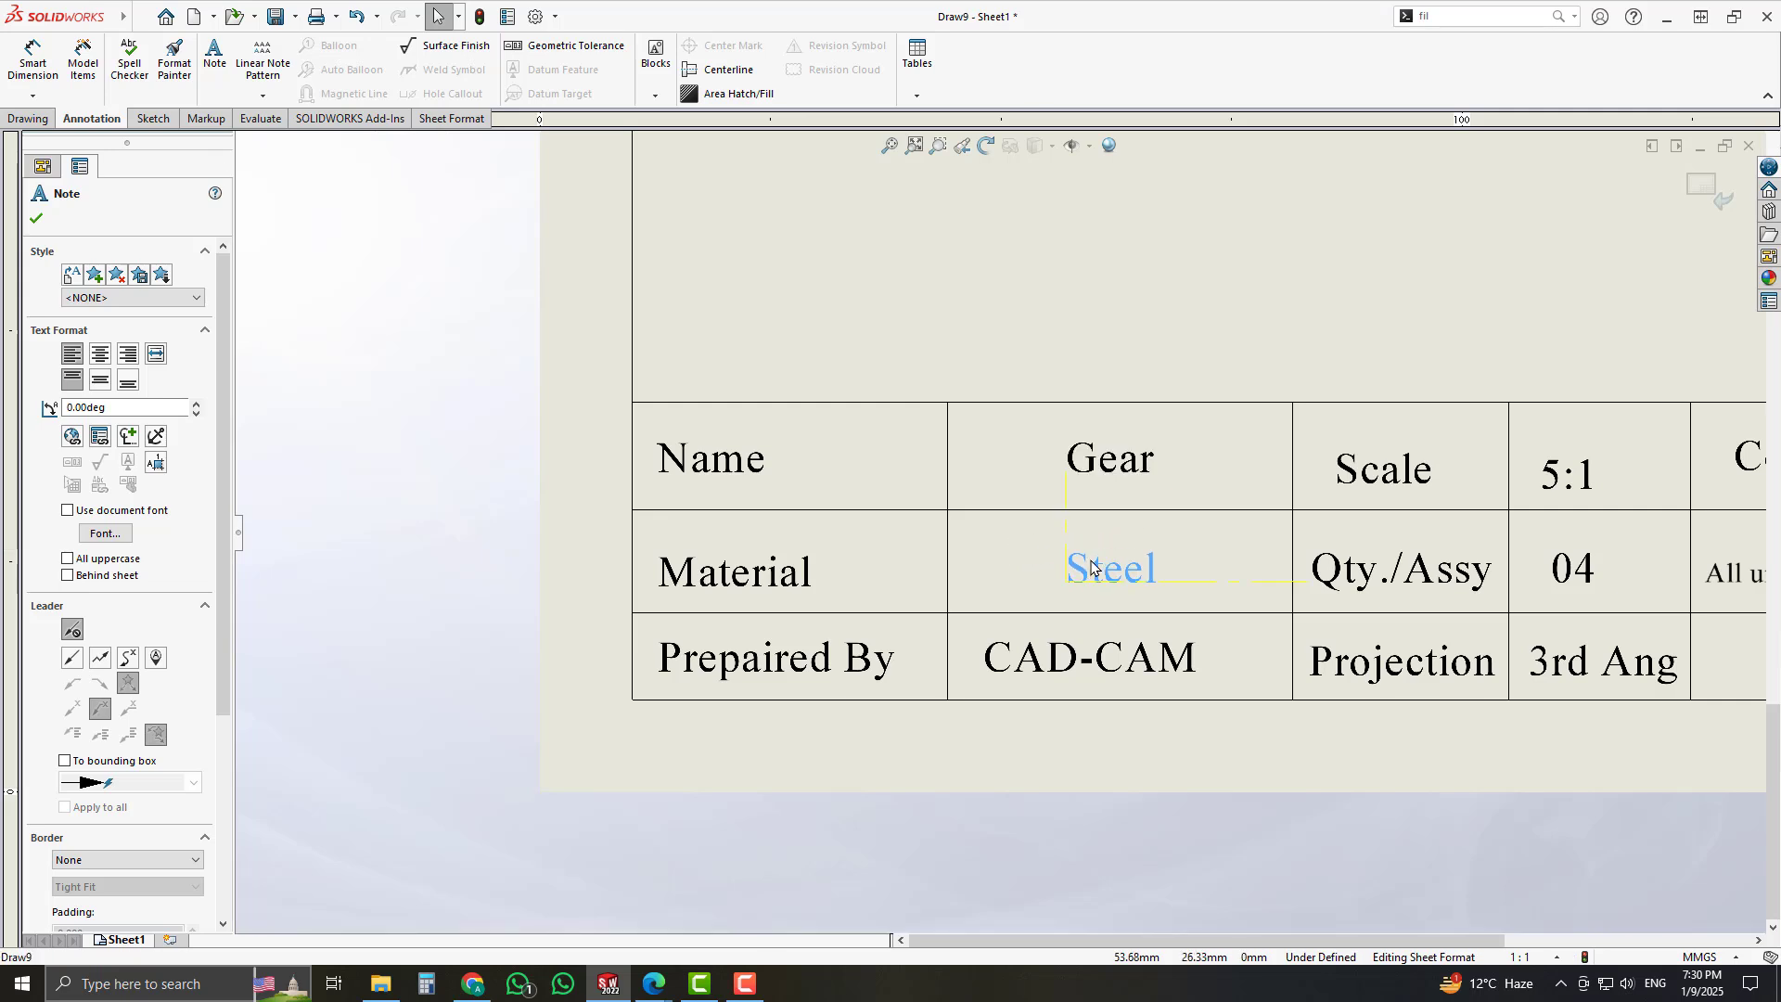
click(1125, 656)
click(1256, 811)
- Center the "000000-000" and "Code" notes in their top-row cells, aligned with each other
scroll(1351, 817, up, 2)
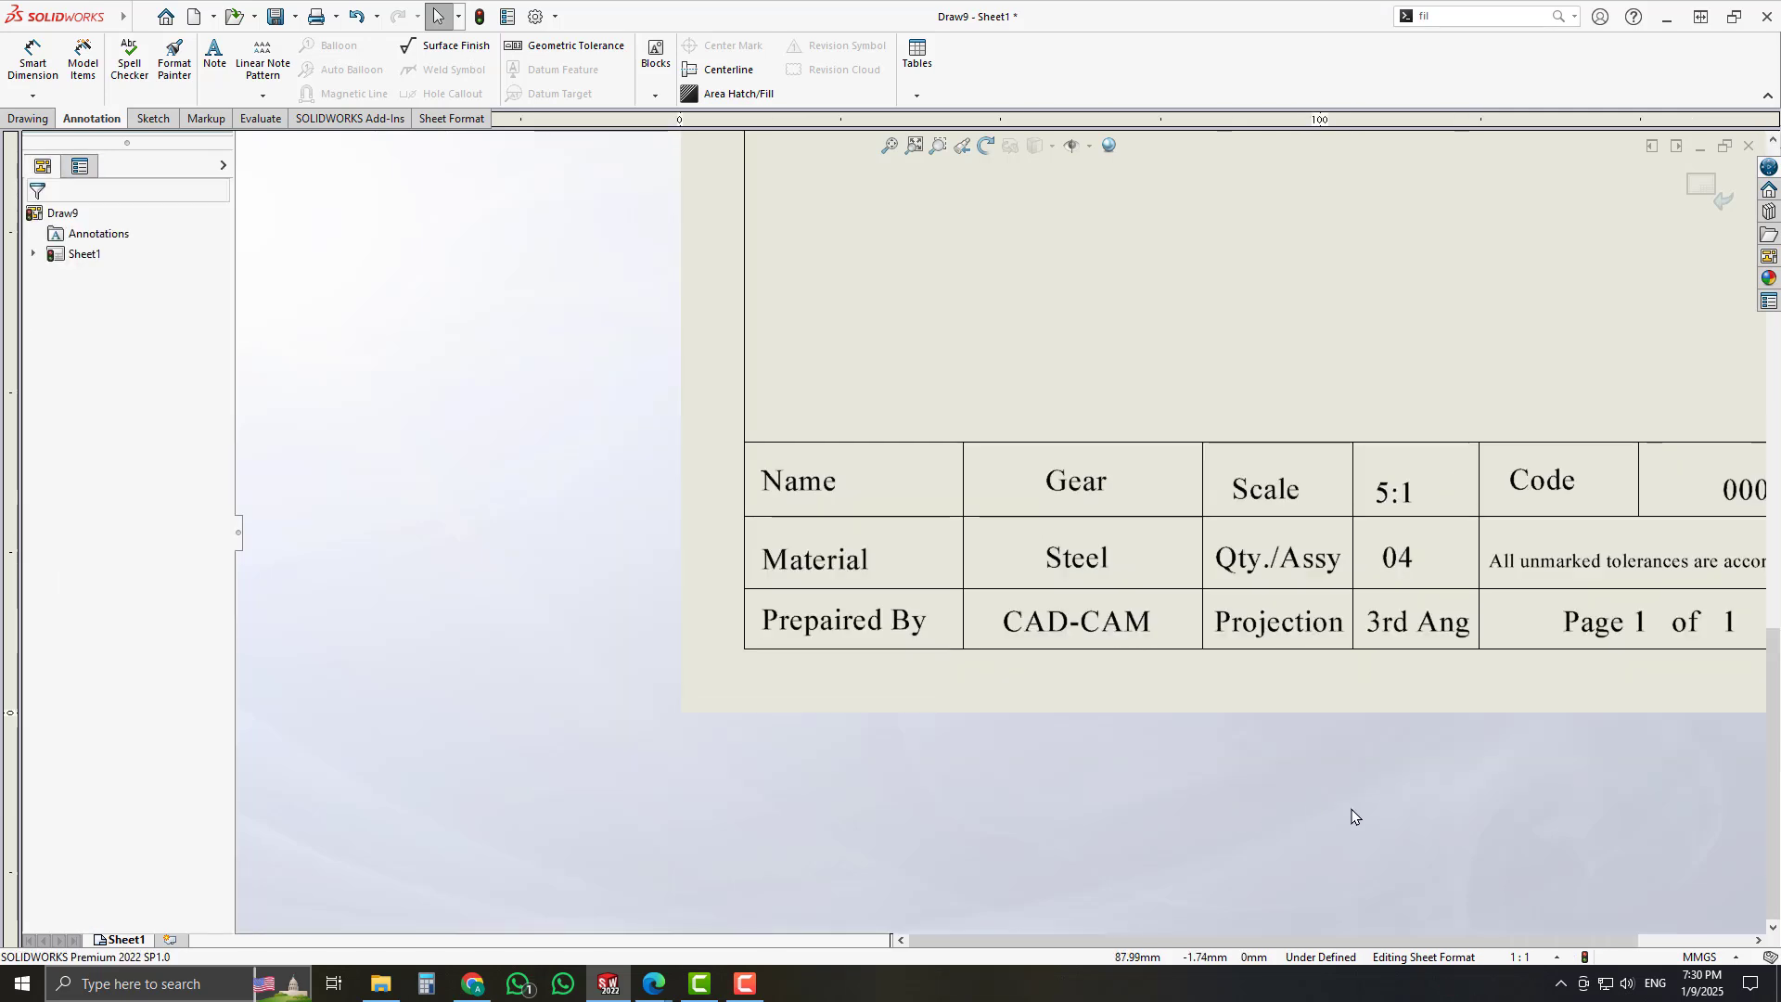
middle_drag(1352, 810, 1100, 812)
scroll(1308, 813, up, 1)
scroll(1263, 561, down, 1)
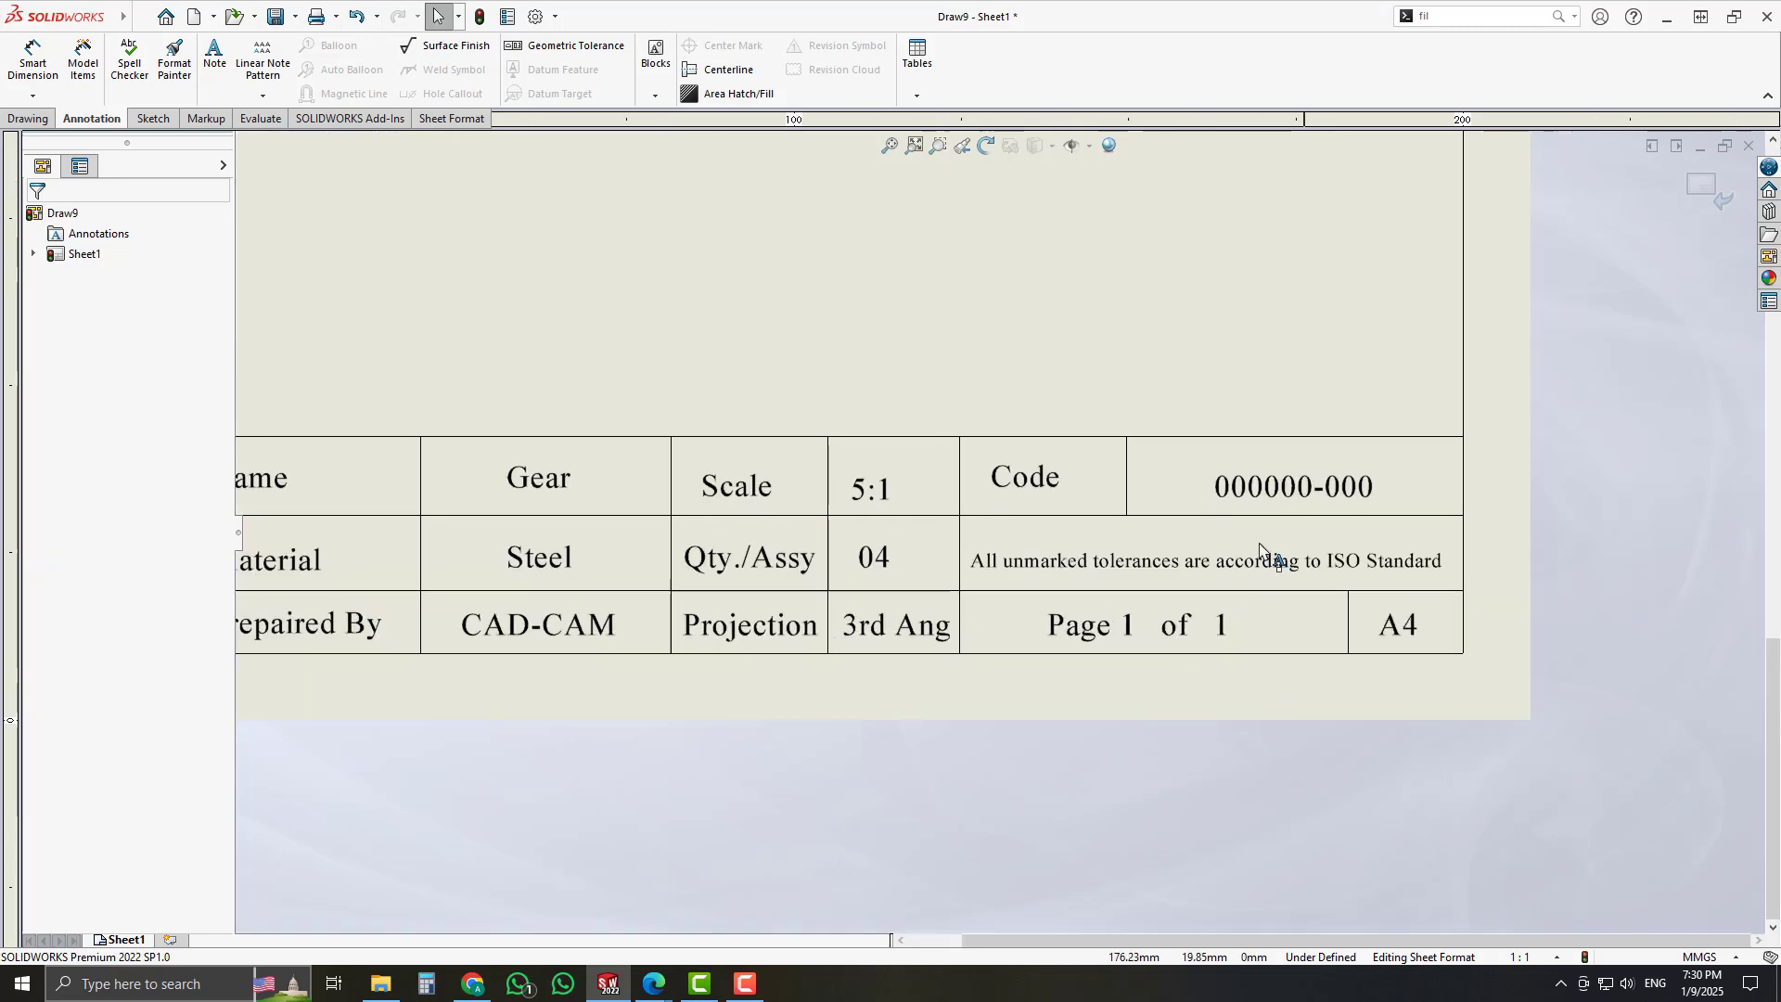
double_click(1253, 485)
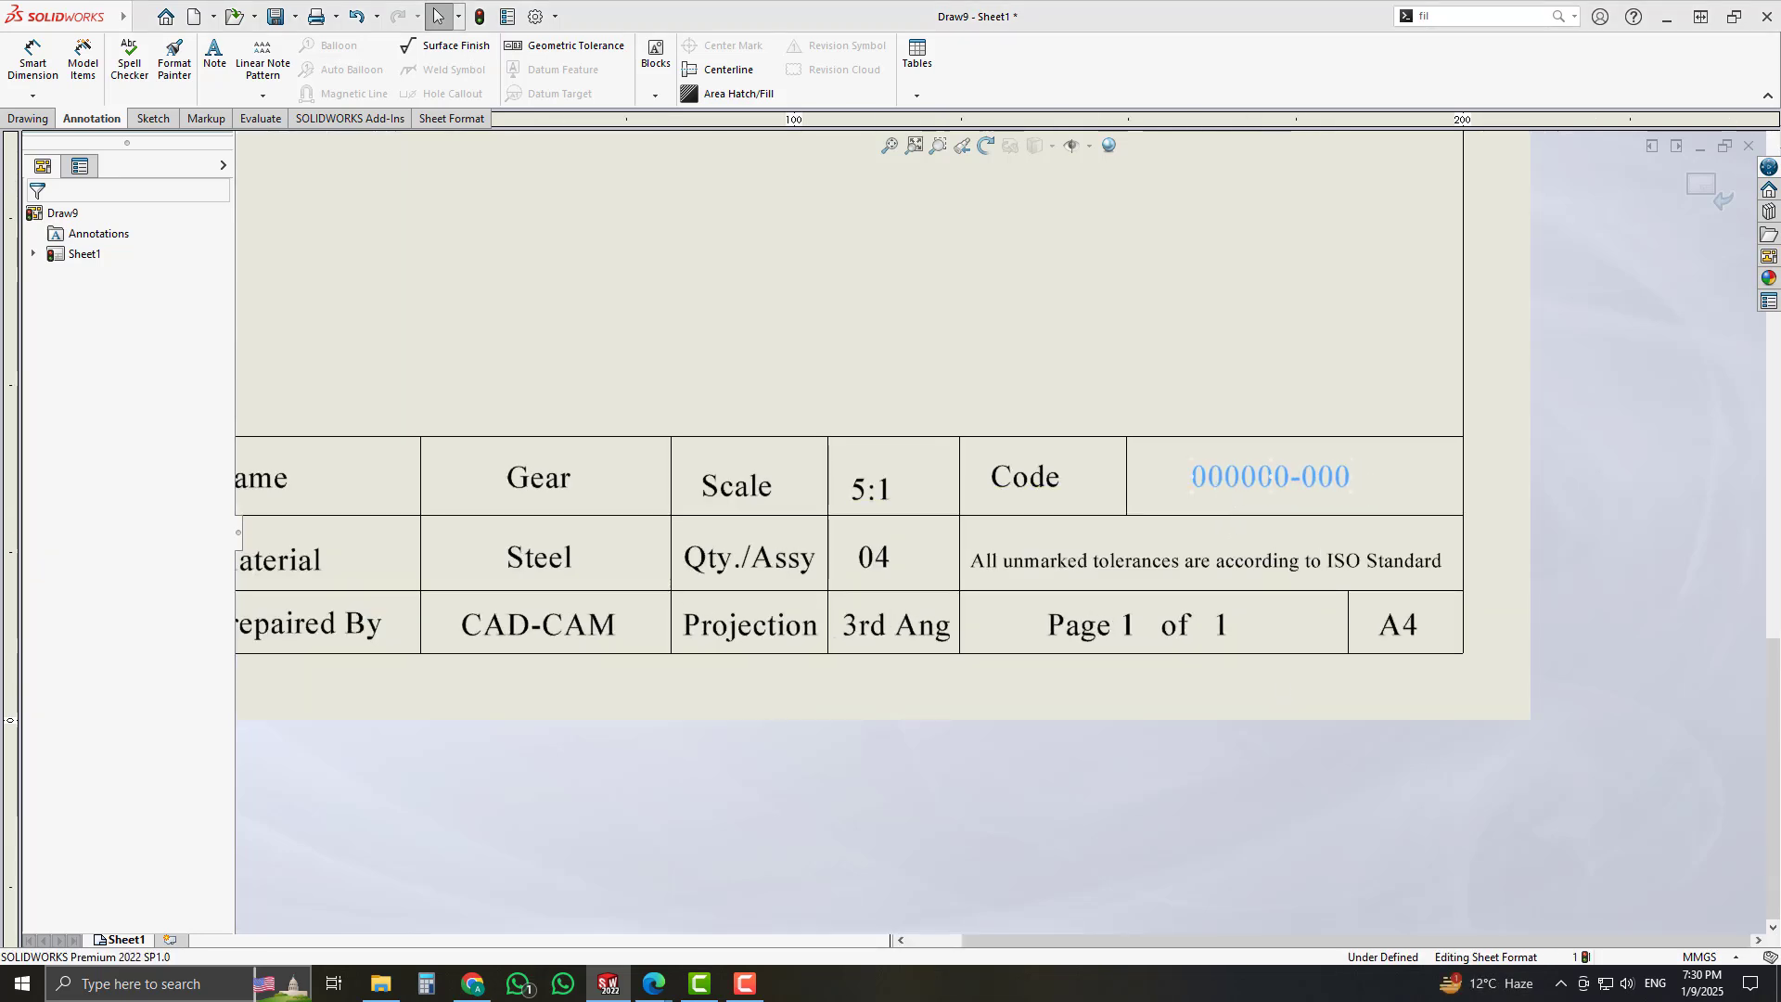
double_click(1046, 485)
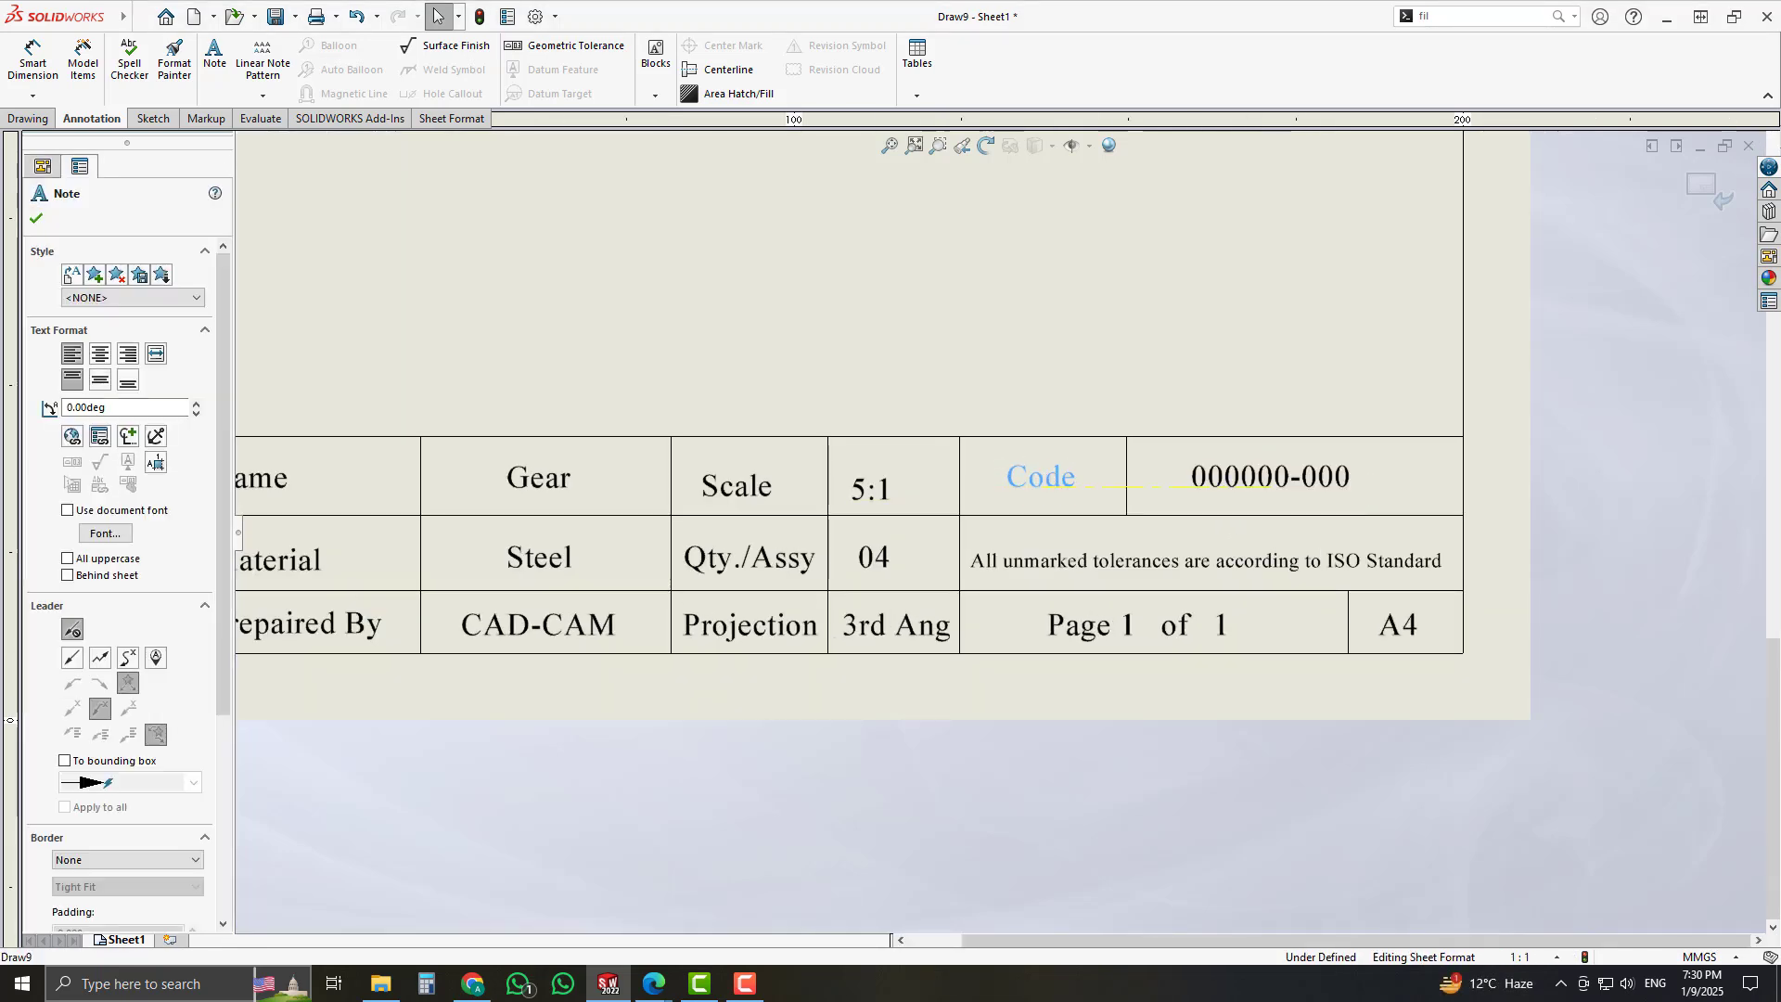
- Align the "Scale" and "5:1" notes with the other top-row notes inside their cells
click(912, 492)
double_click(904, 490)
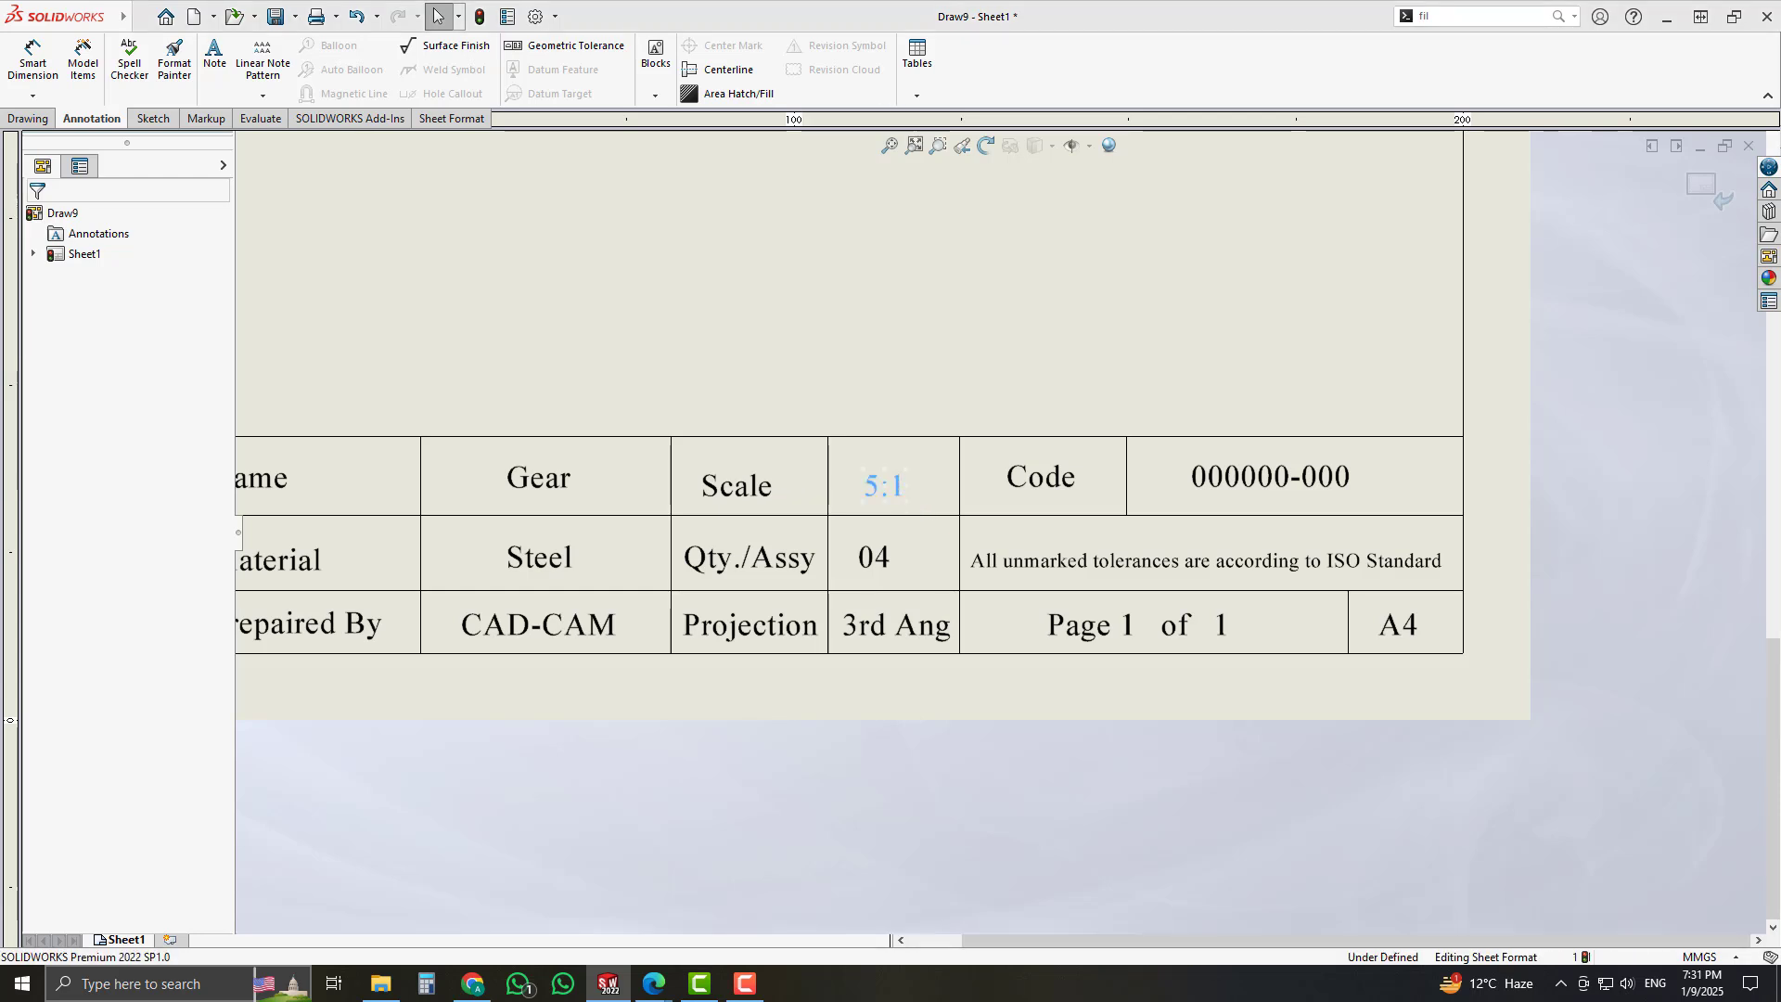
double_click(764, 477)
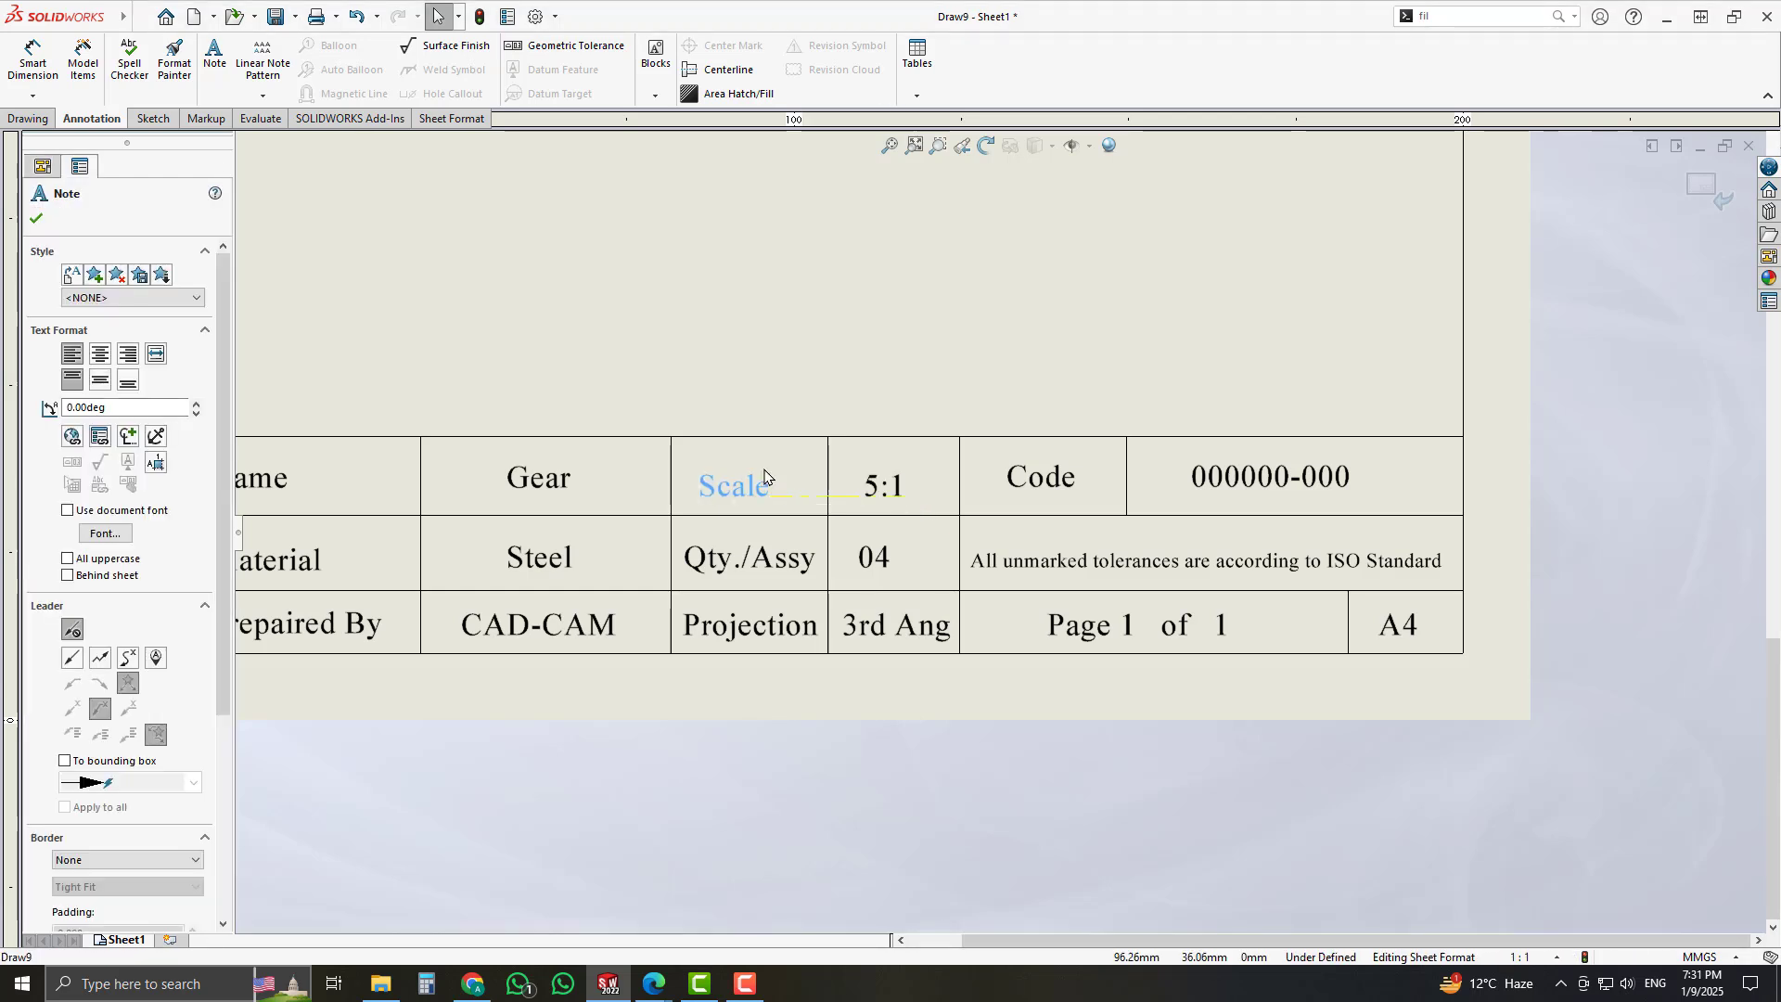
double_click(881, 483)
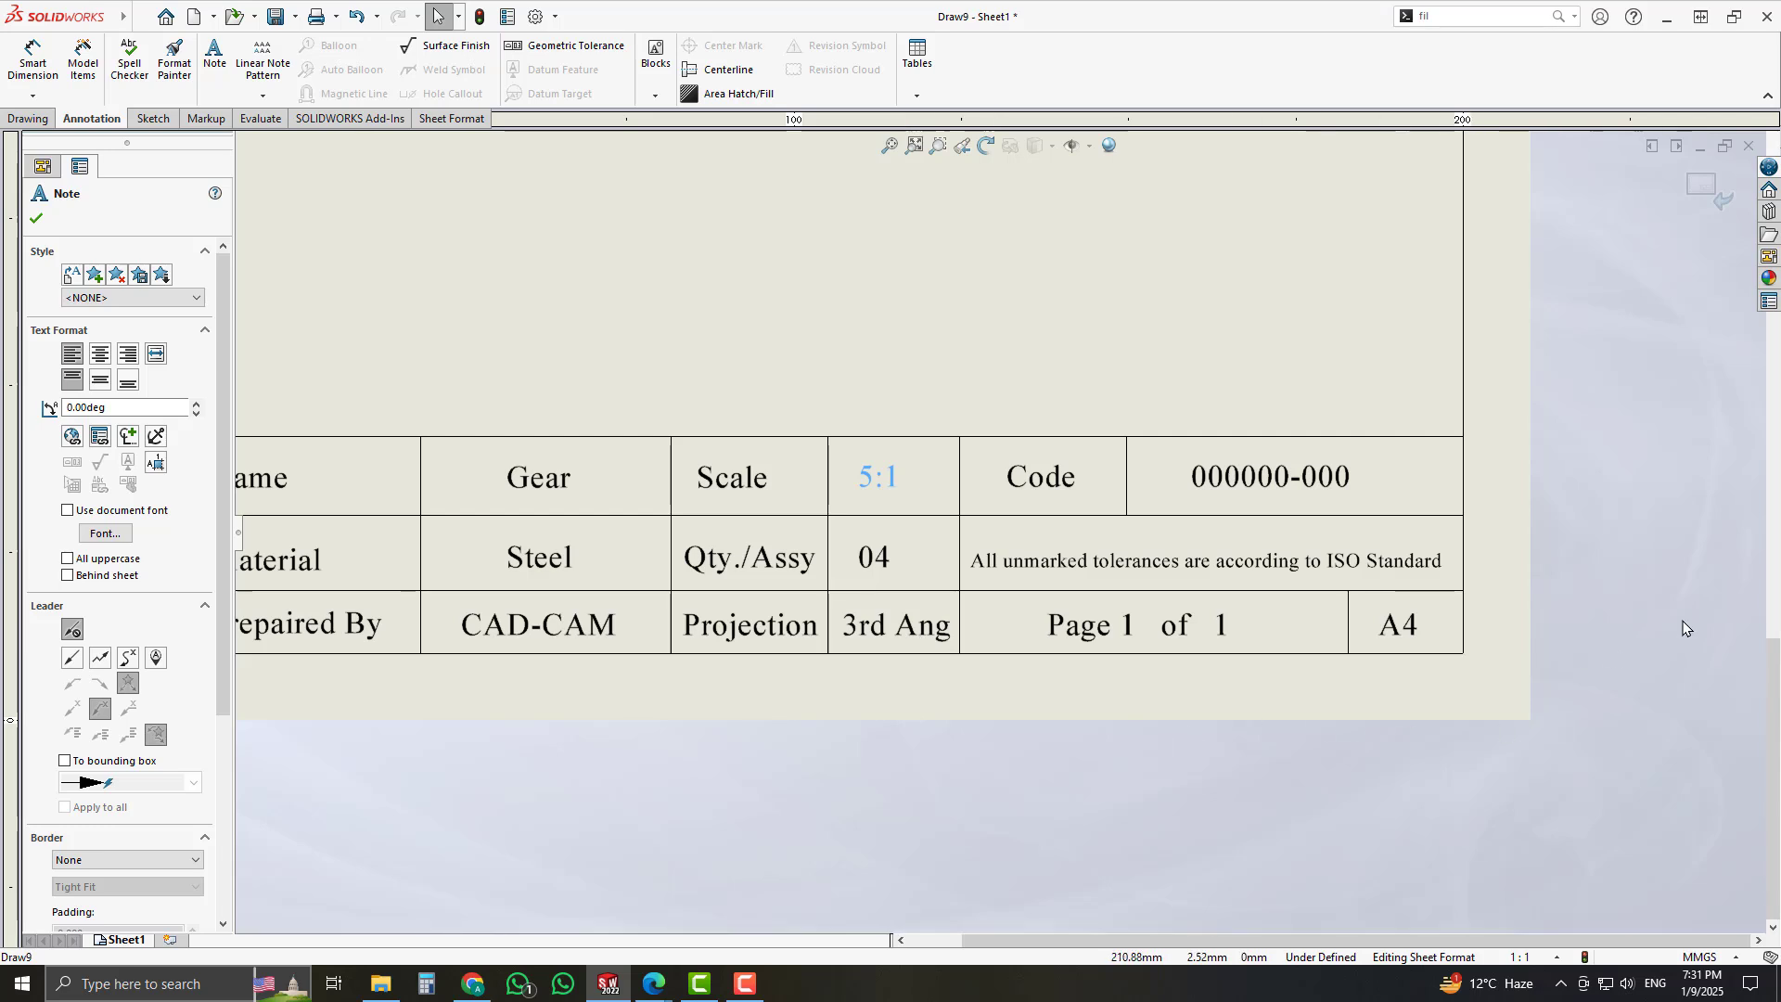
click(1578, 616)
scroll(1367, 585, up, 4)
scroll(1053, 505, up, 1)
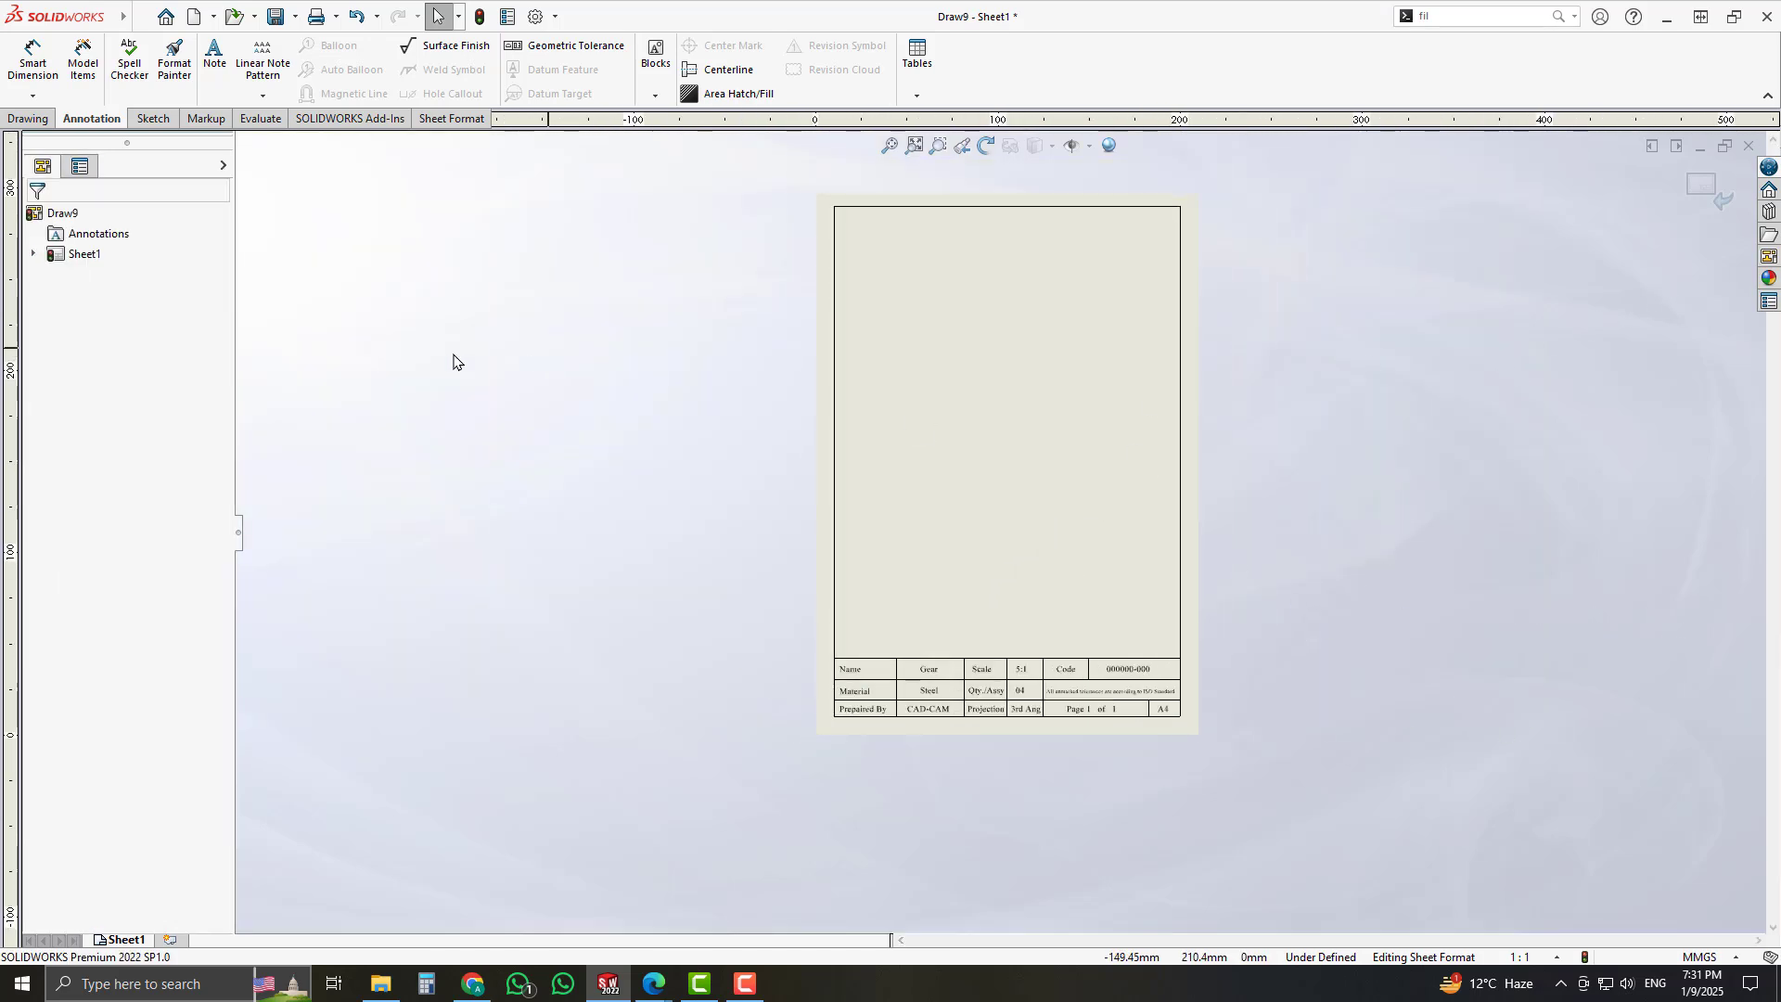
- Start defining title block fields for the sheet format and stretch the title block boundary to enclose the whole title block across the sheet's width
right_click(85, 258)
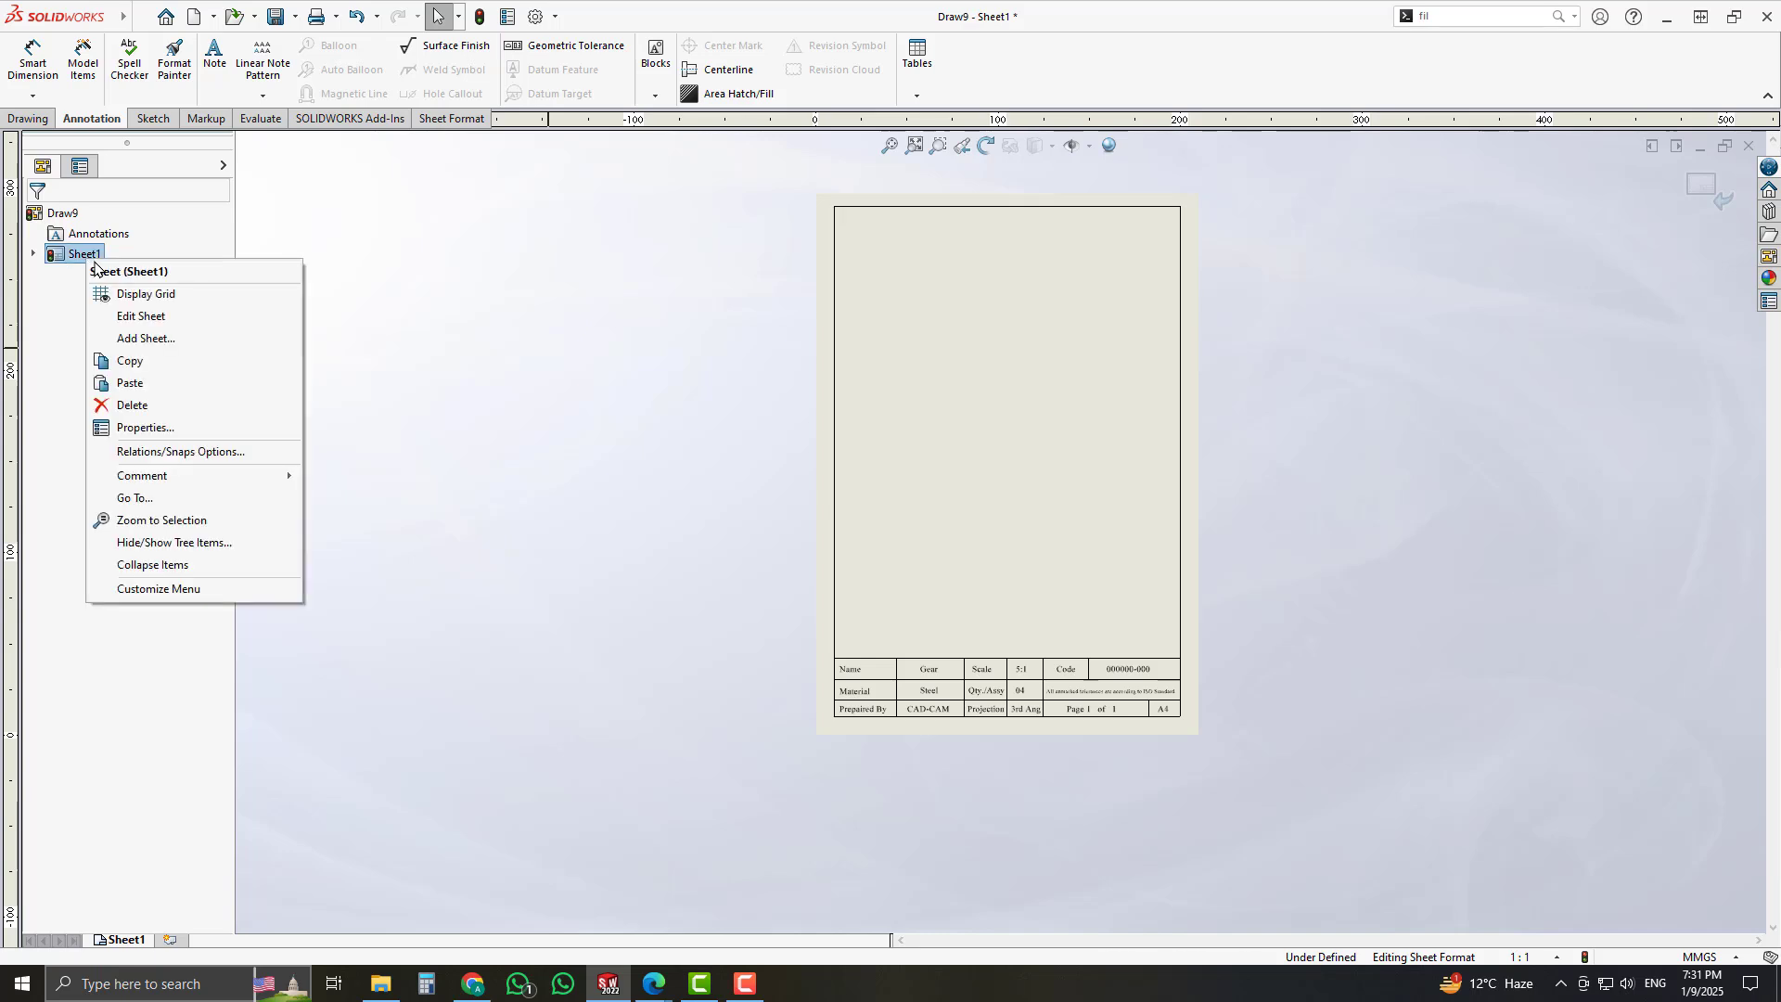
click(452, 291)
click(33, 253)
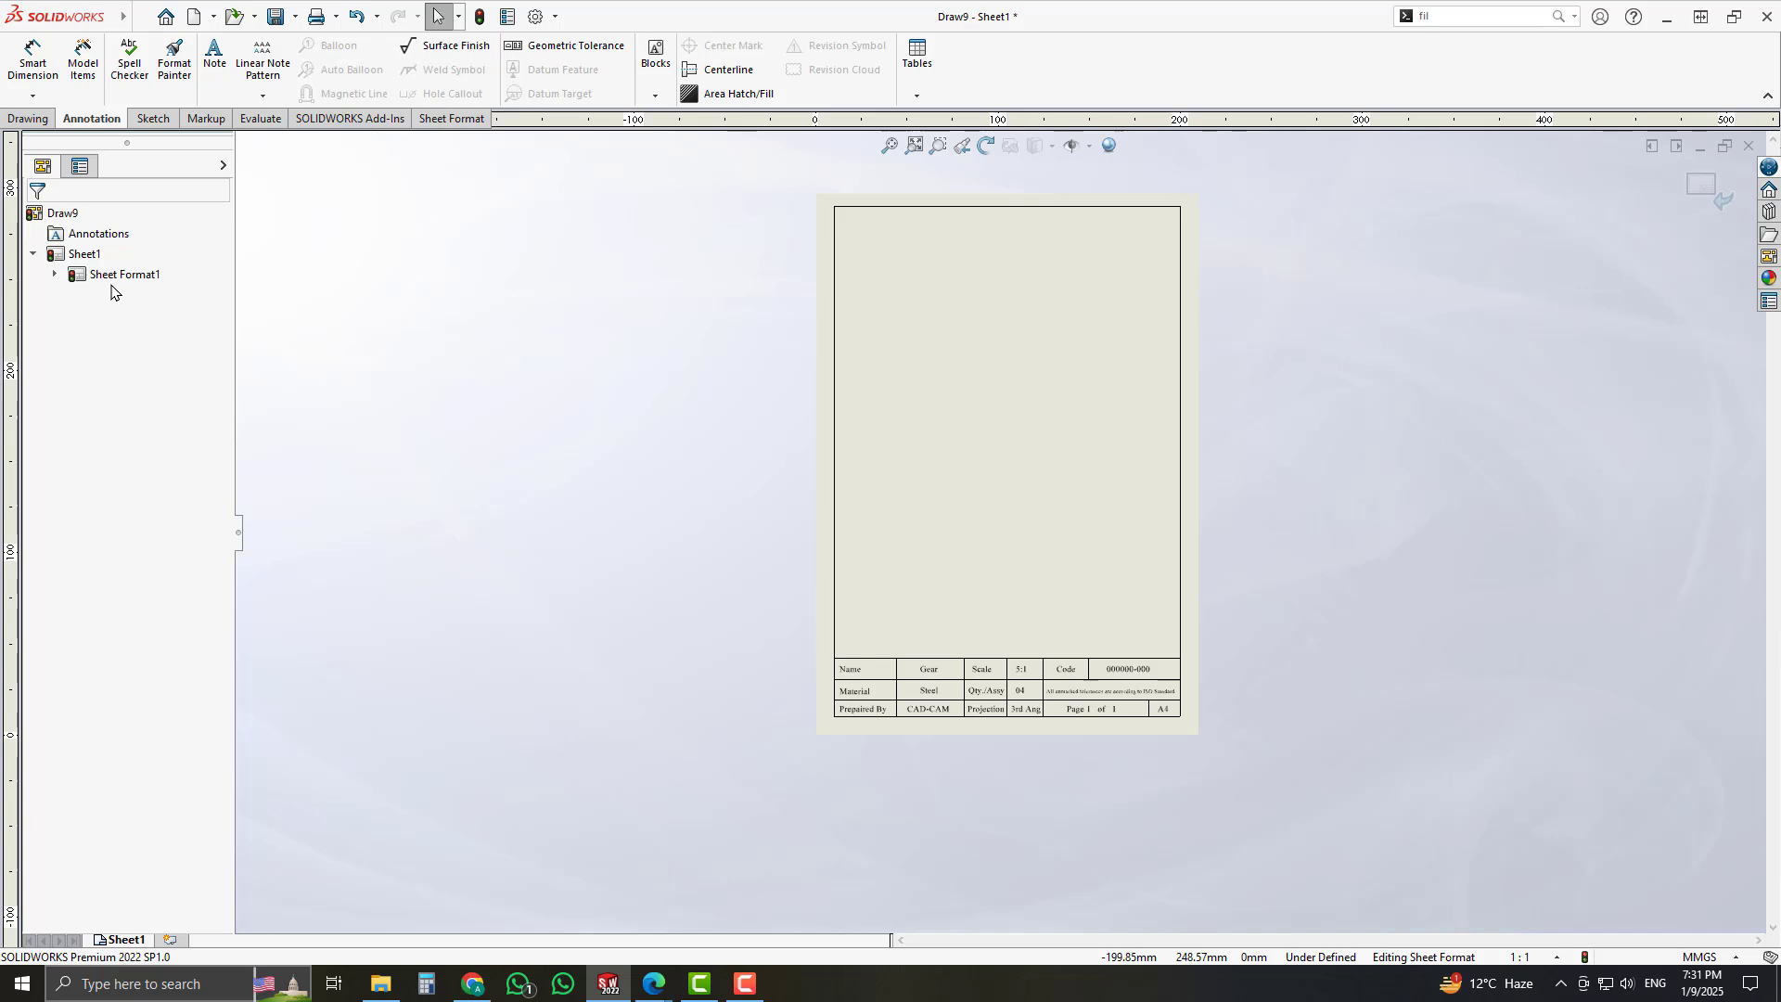
right_click(115, 278)
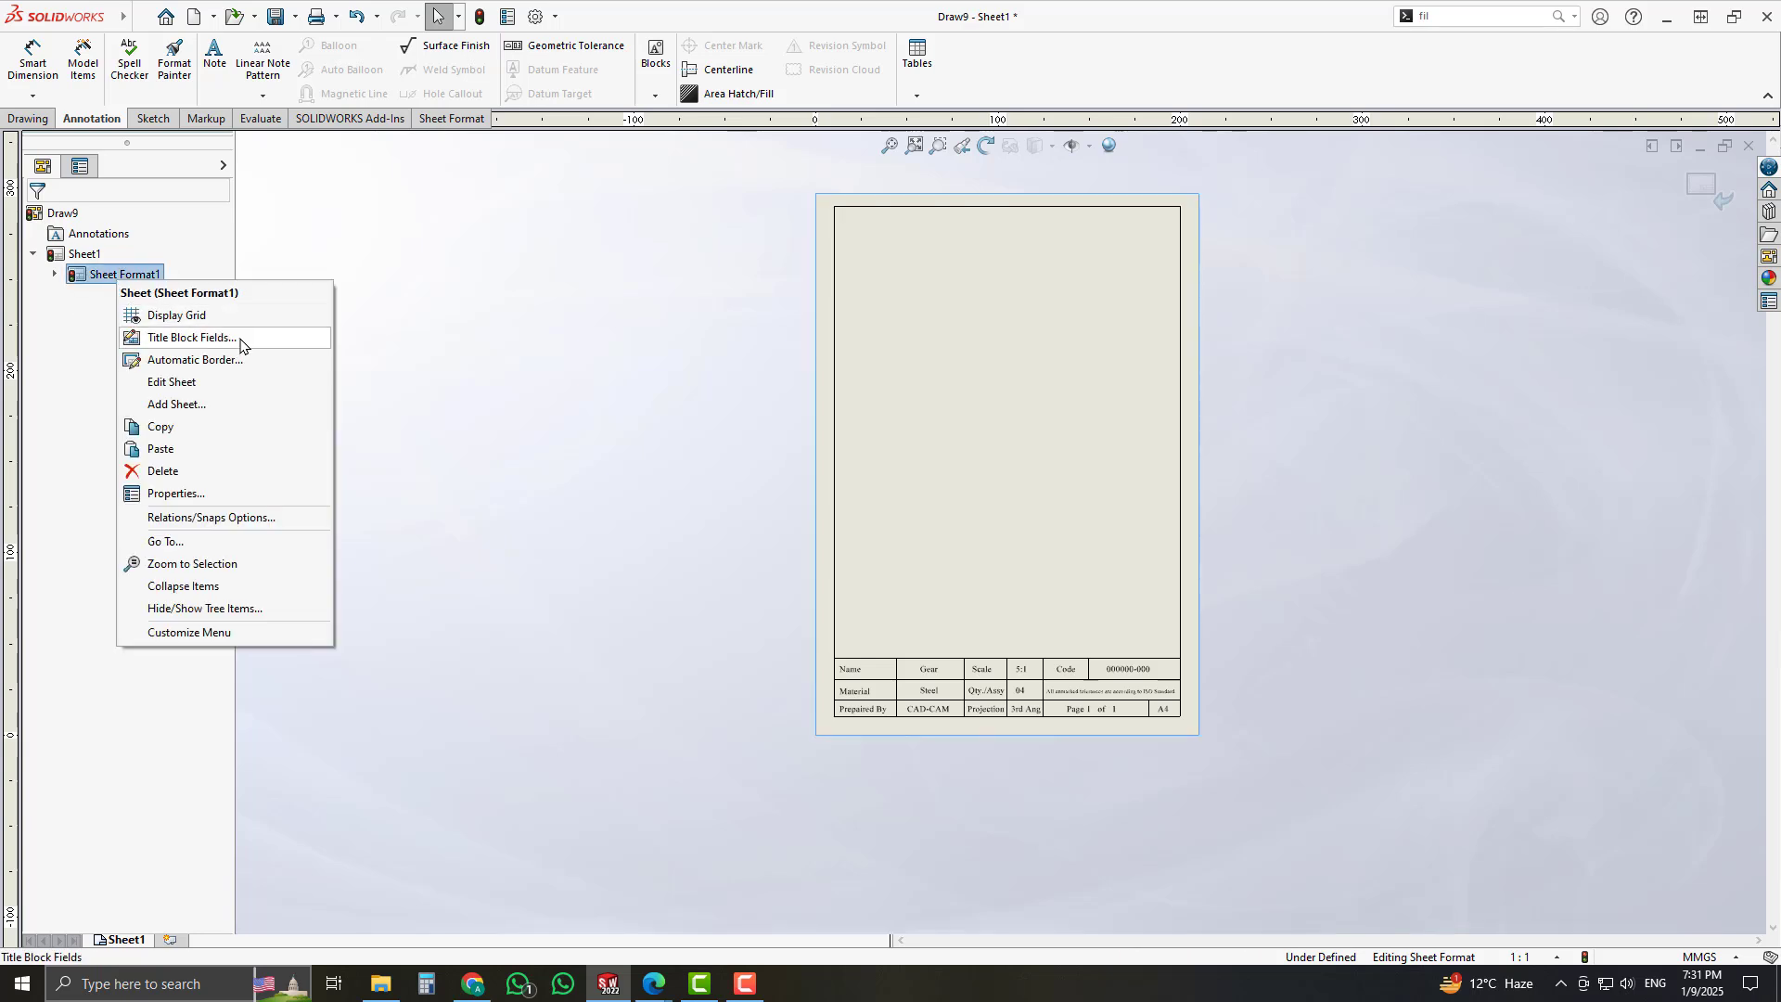
click(191, 337)
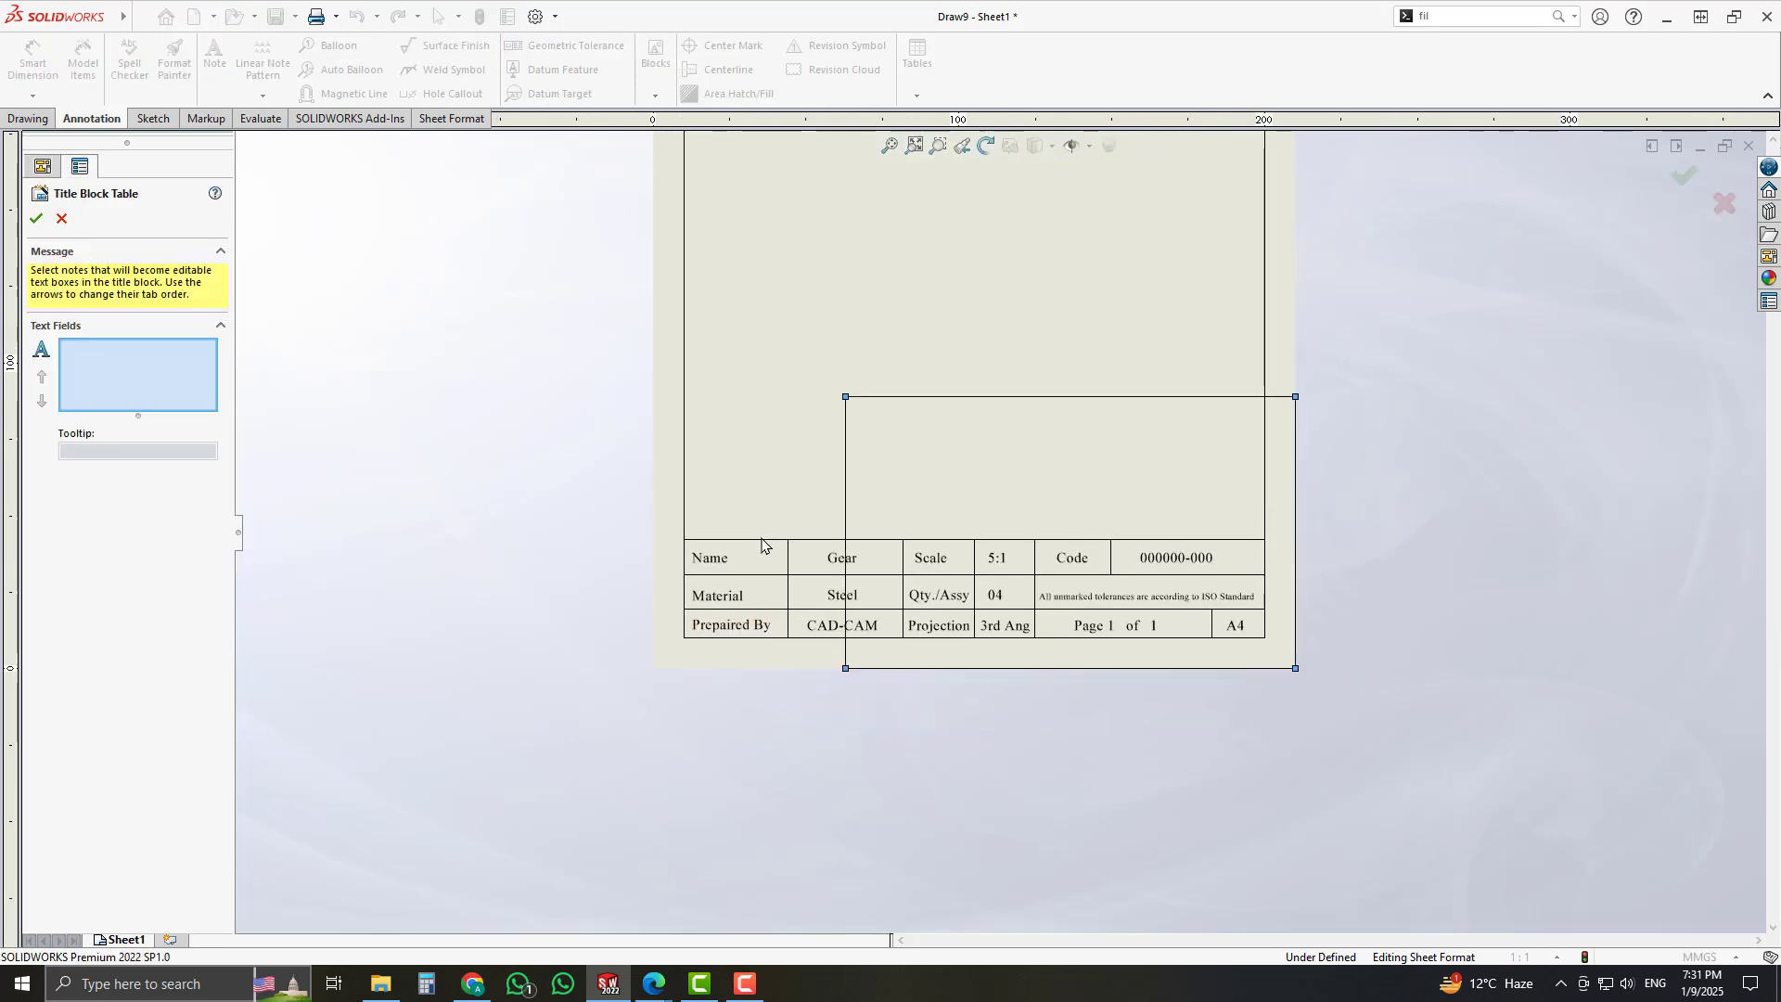
scroll(762, 546, down, 3)
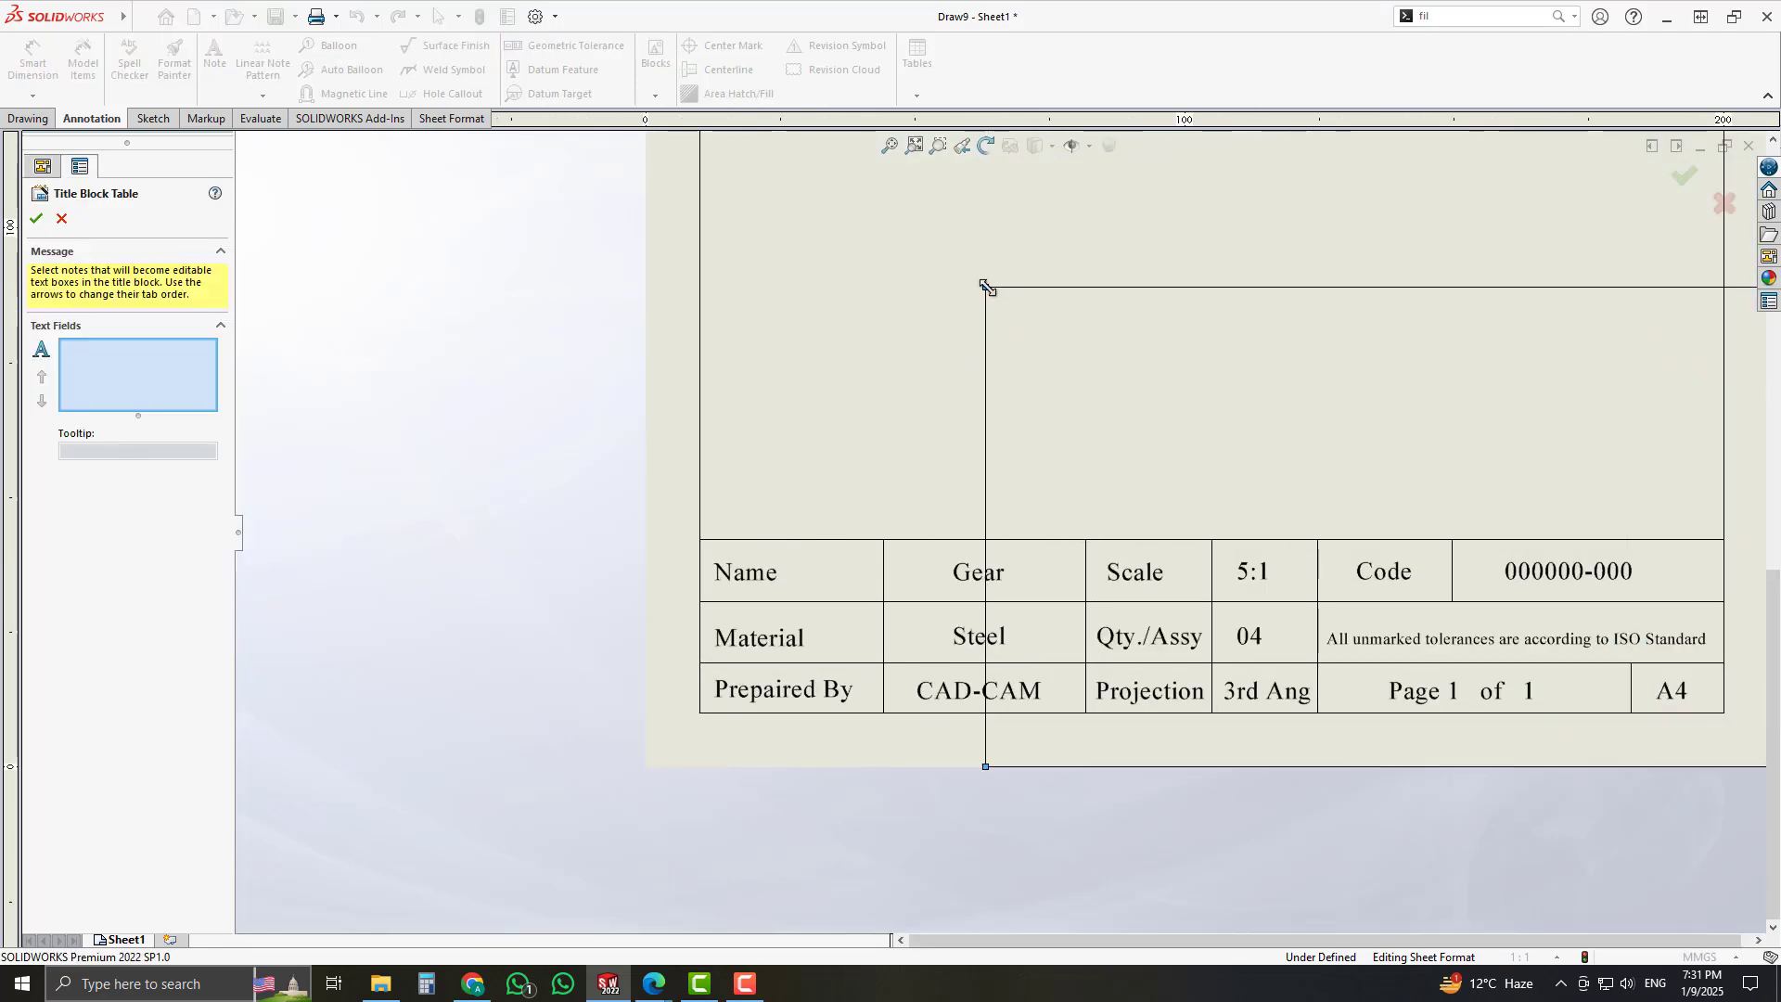
mouse_move(982, 286)
mouse_down()
mouse_move(828, 460)
mouse_move(664, 506)
mouse_move(643, 530)
mouse_up()
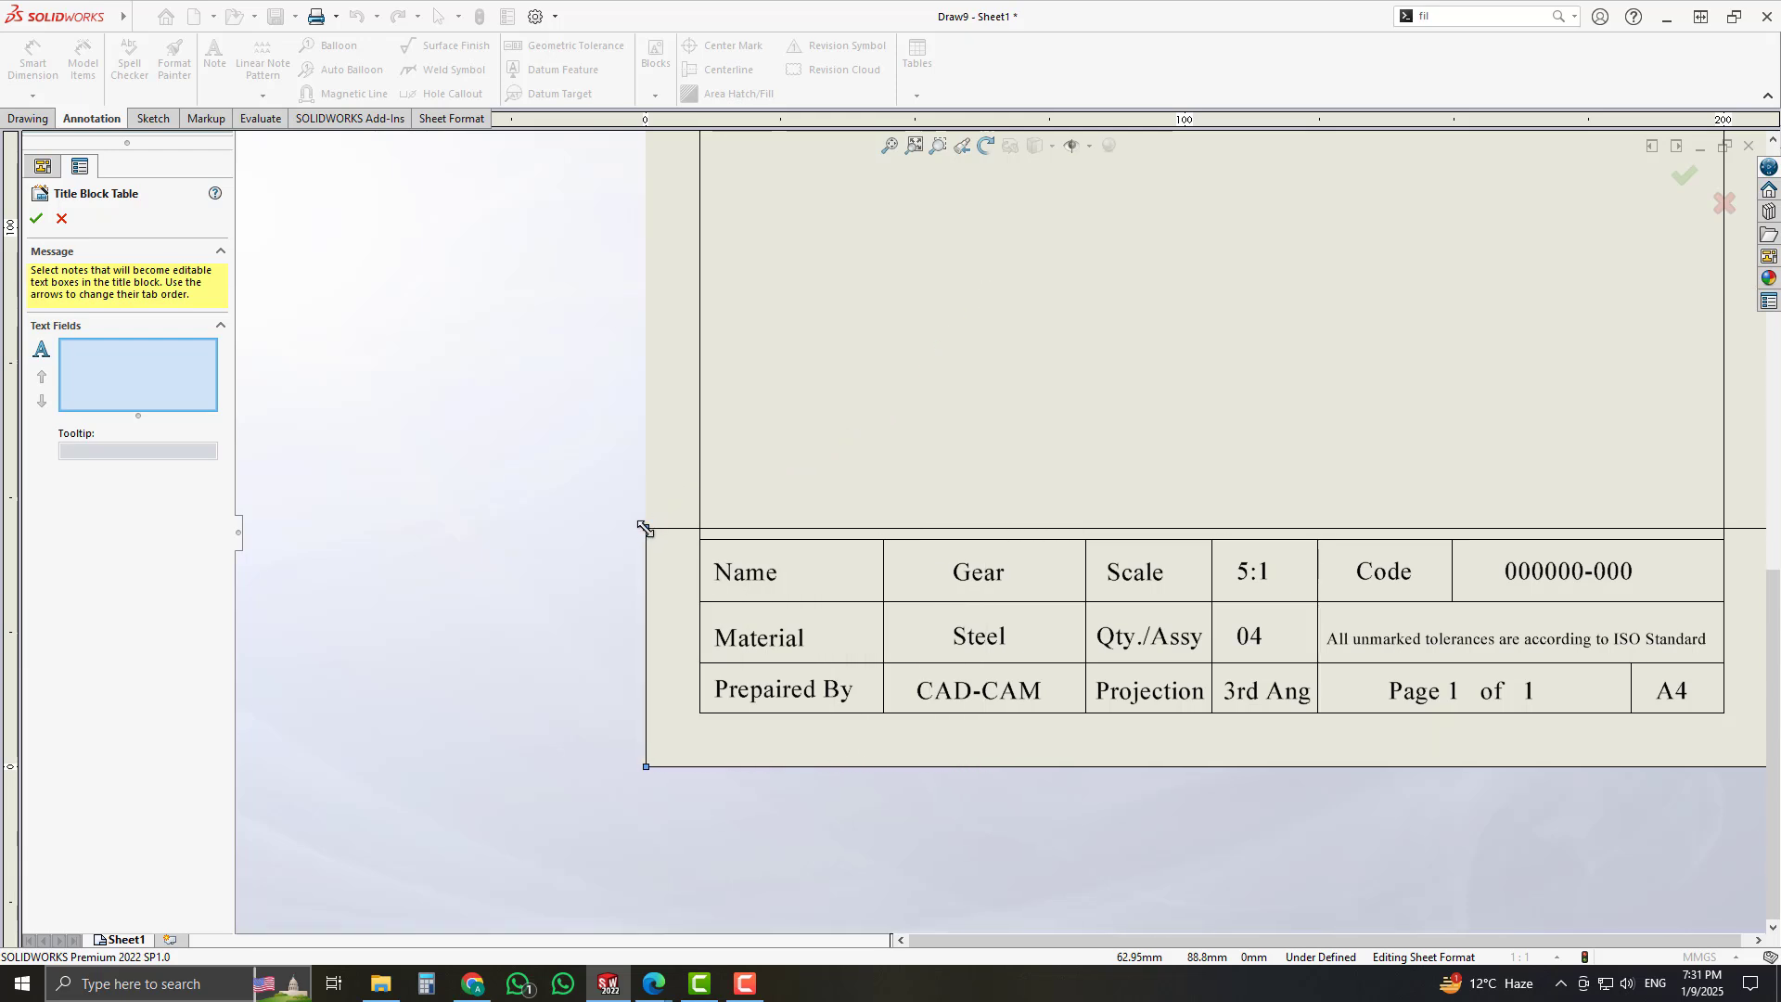
- Add the "Gear", "Steel", "CAD-CAM", "5:1", "04" and "3rd Ang" notes as editable title block text fields
scroll(1155, 825, up, 3)
scroll(1221, 723, down, 2)
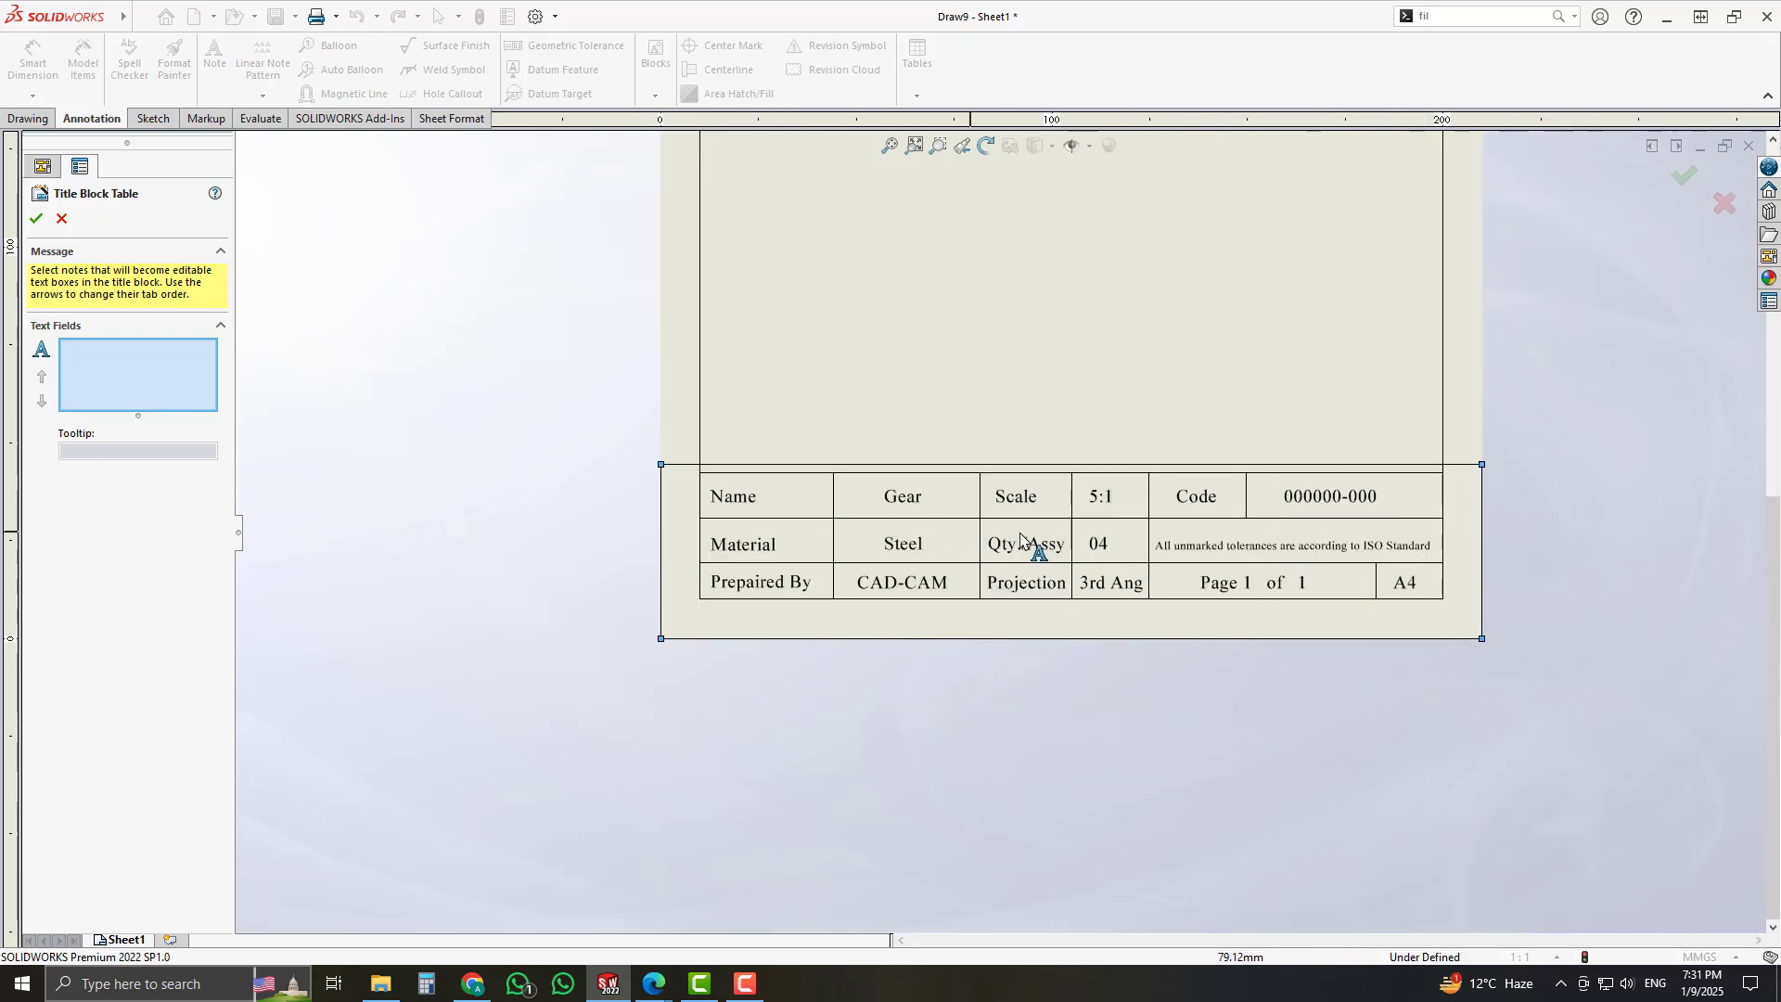
scroll(1021, 538, down, 1)
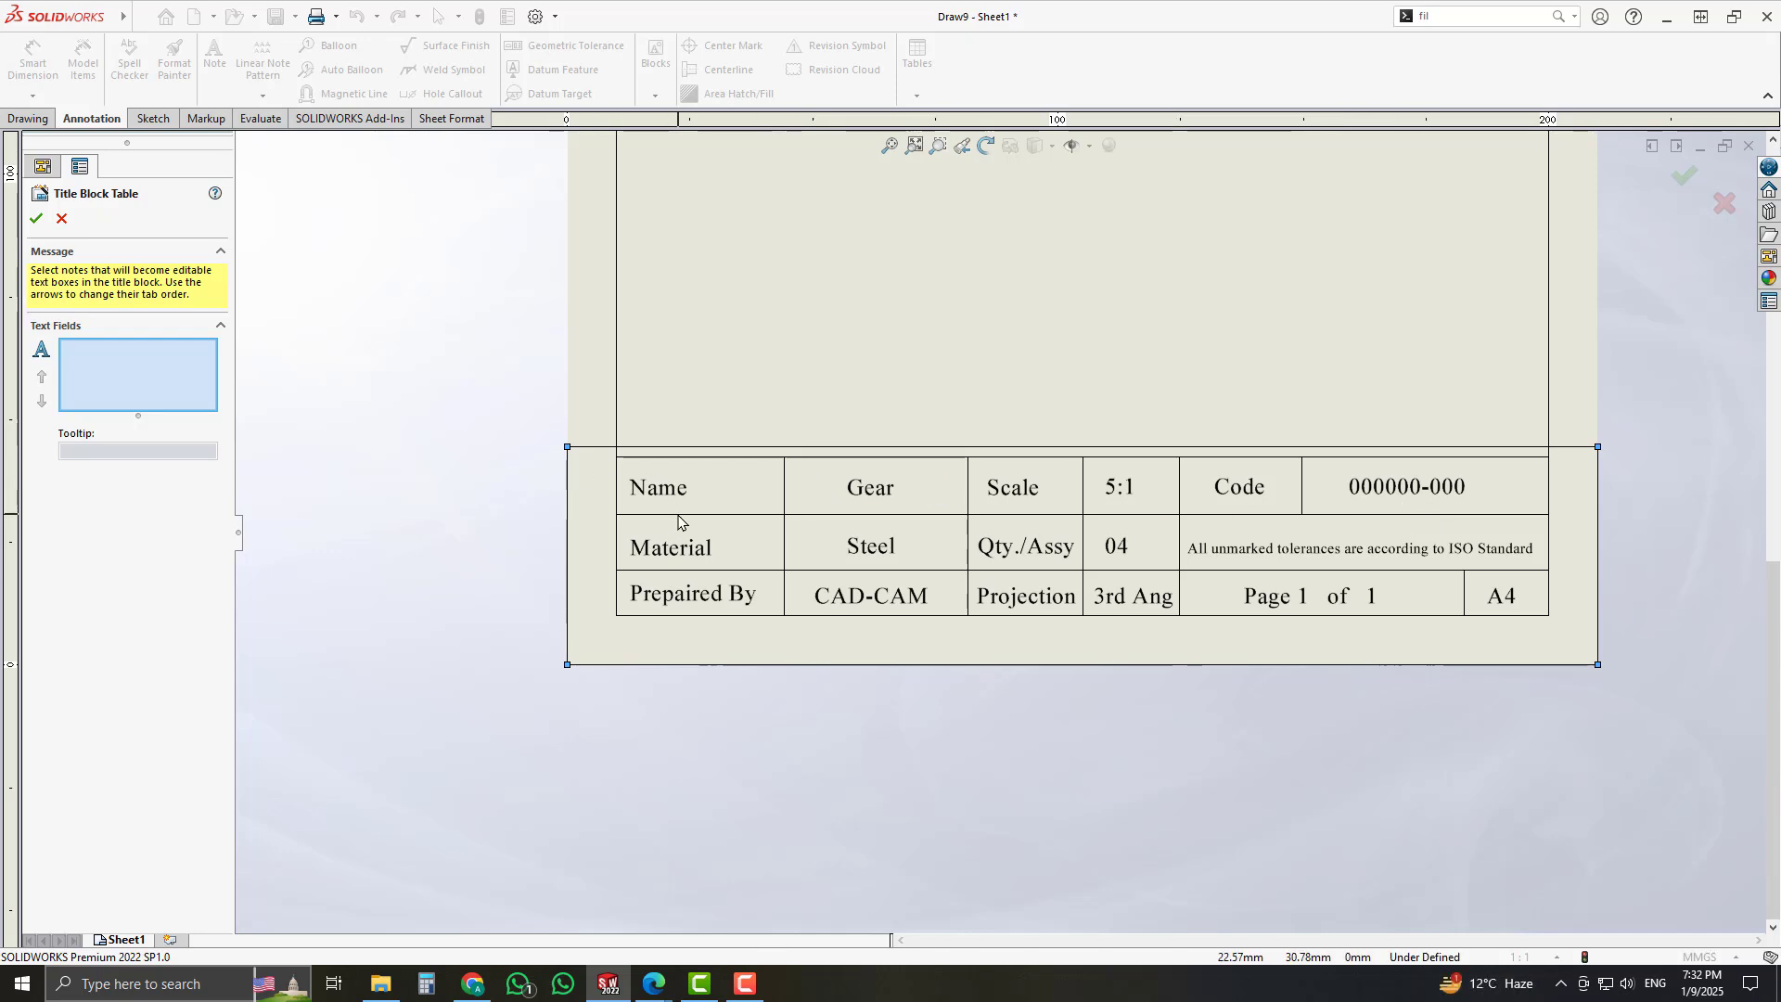
click(873, 491)
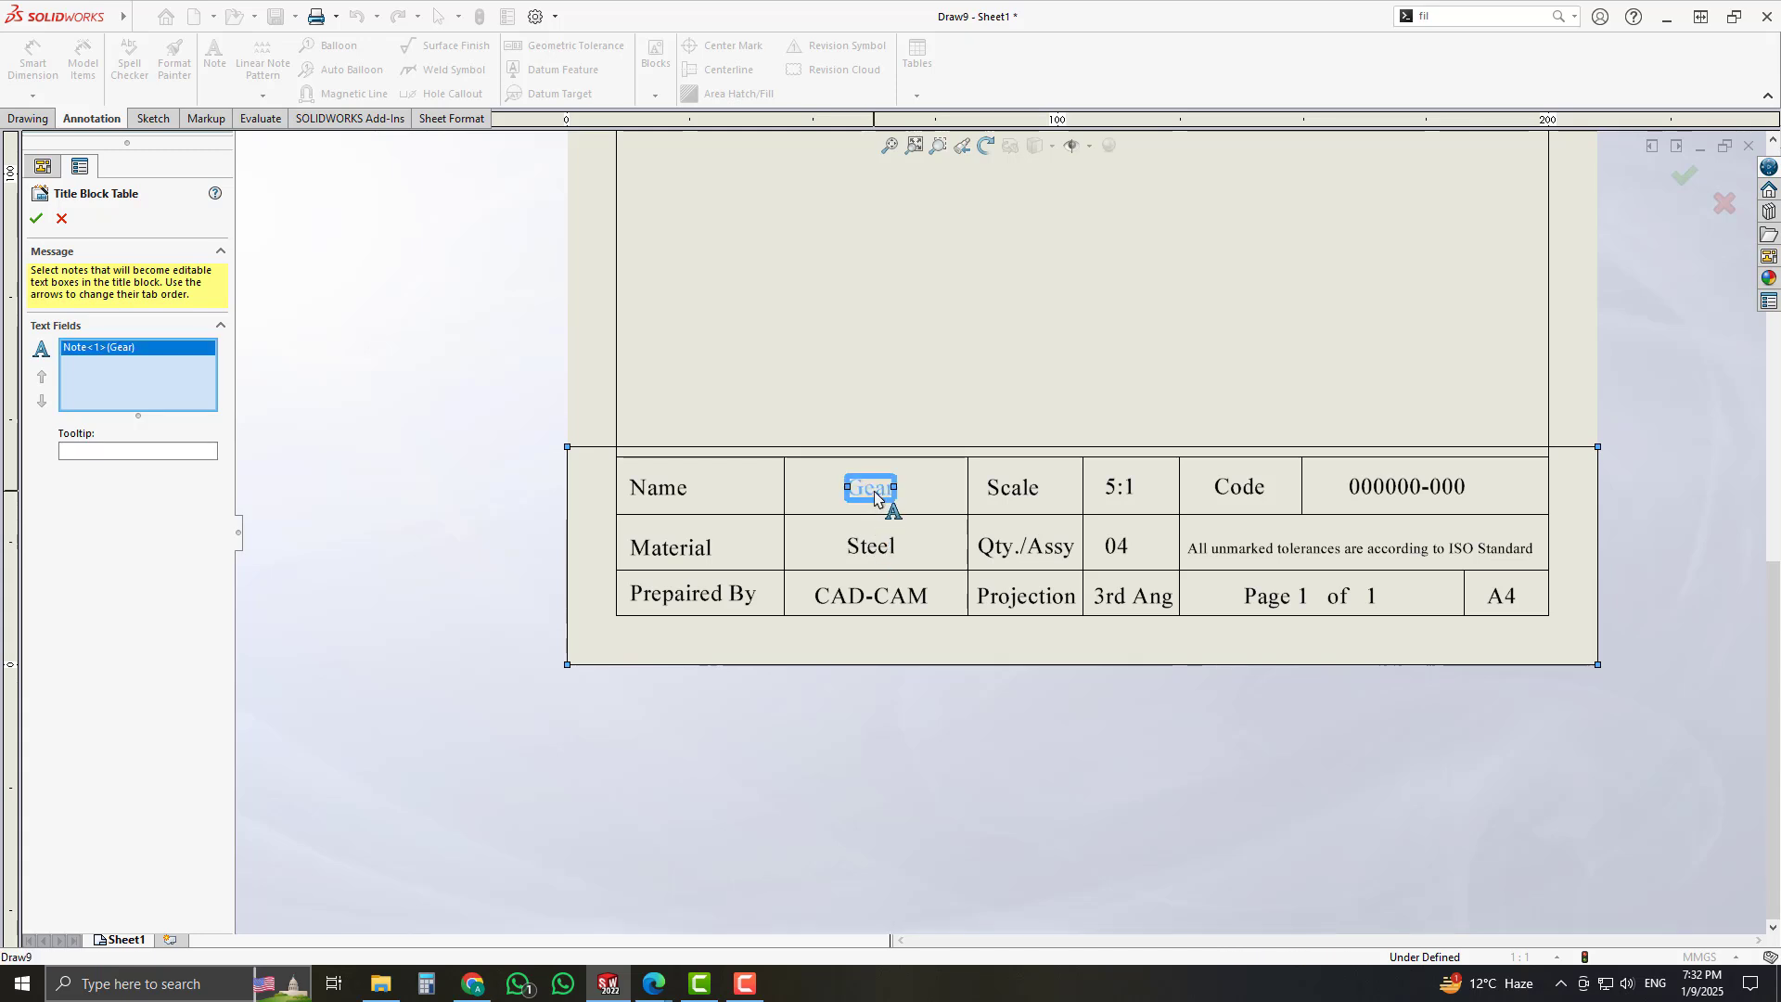
click(886, 549)
click(913, 607)
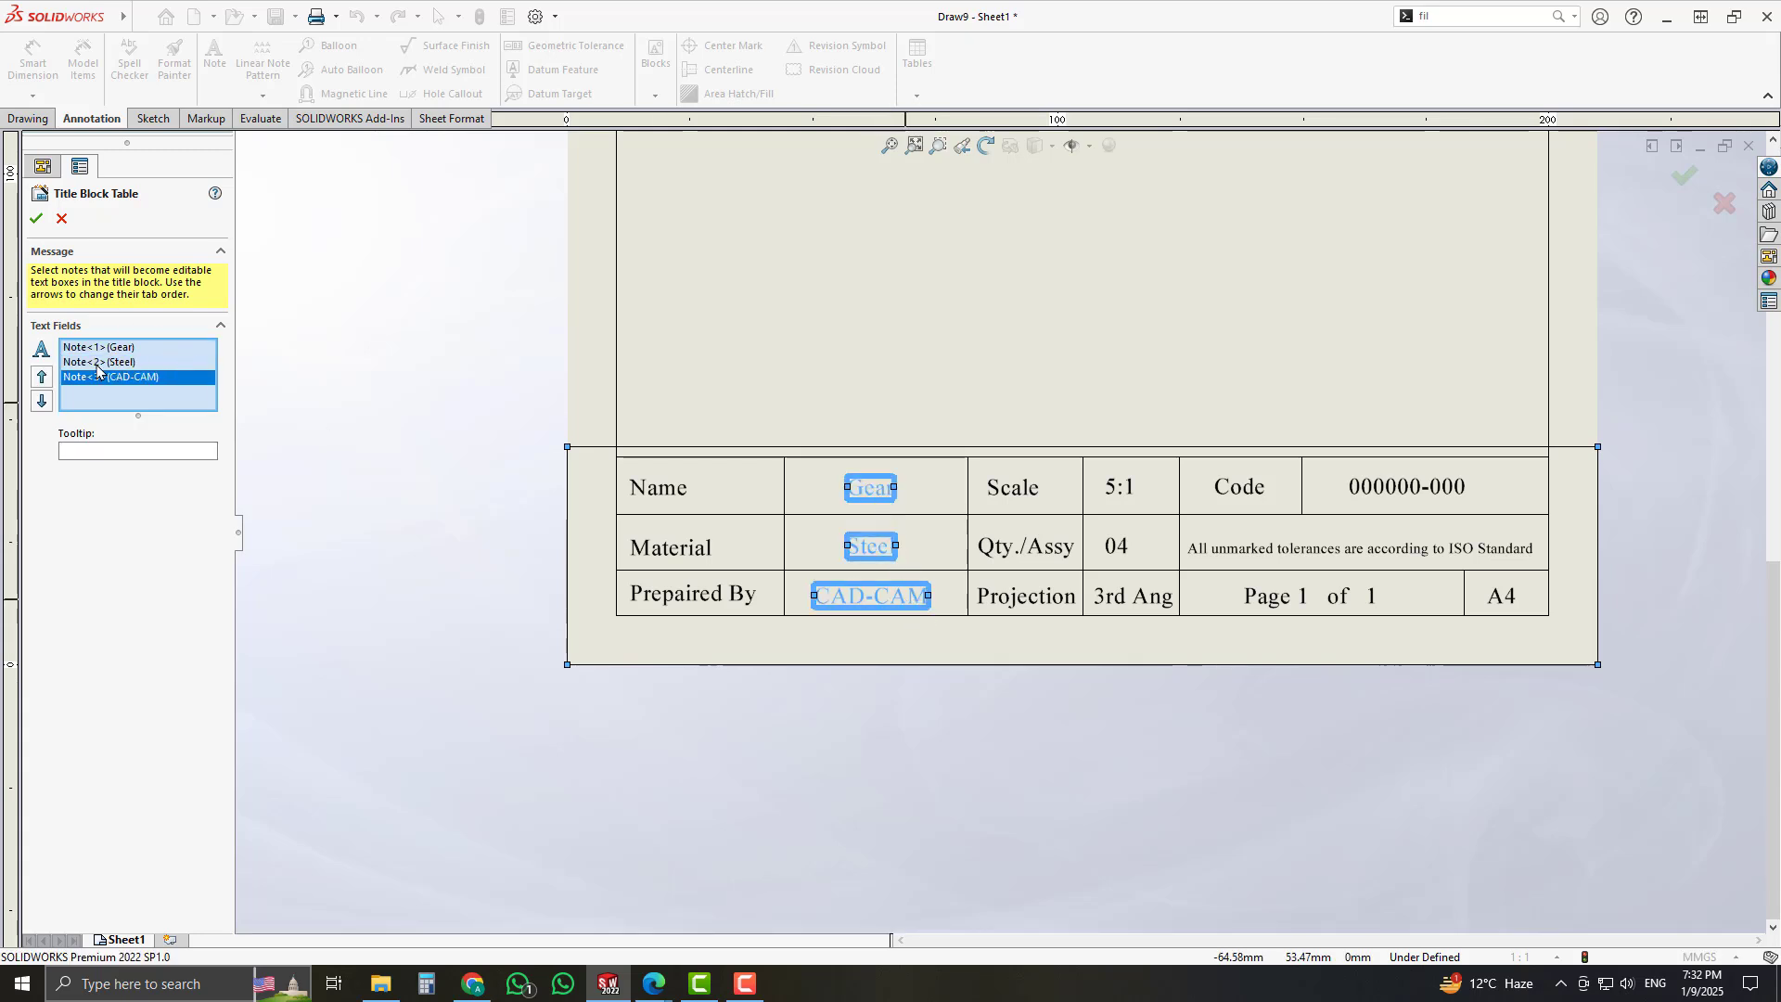
click(1125, 492)
click(1118, 547)
click(1136, 599)
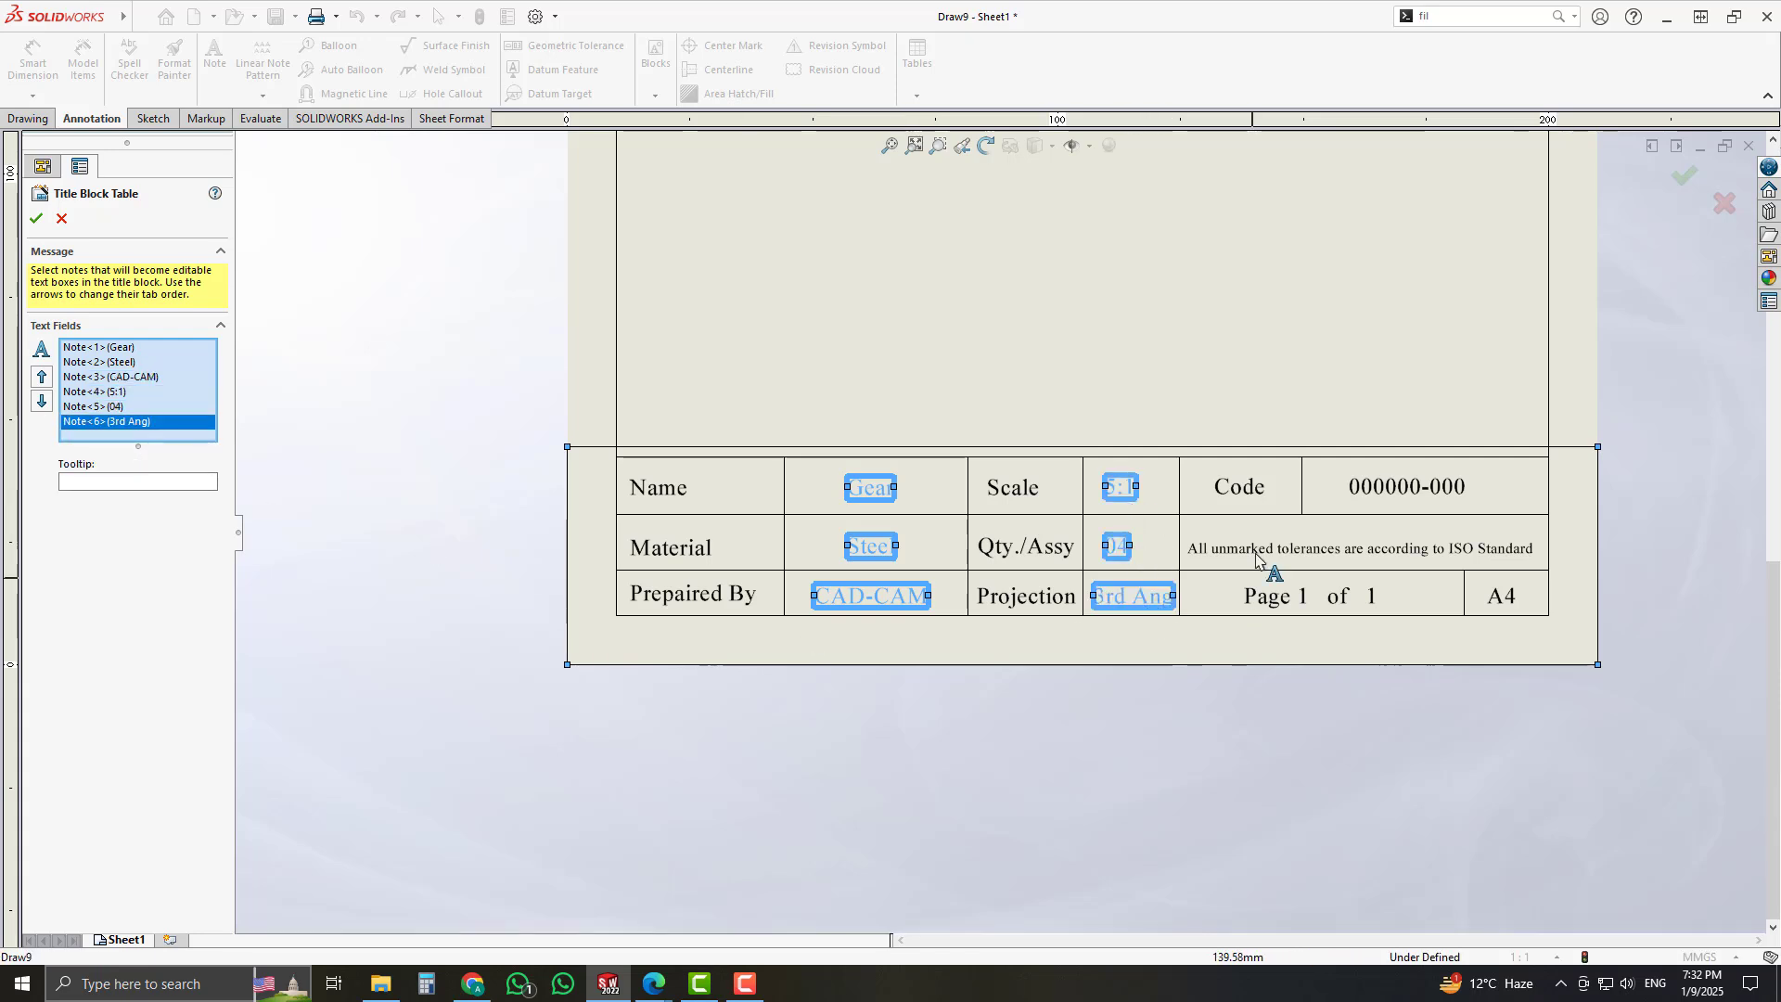
- Add the "000000-000" and unmarked-tolerances notes as editable text fields and accept the title block definition
click(1370, 496)
click(1347, 554)
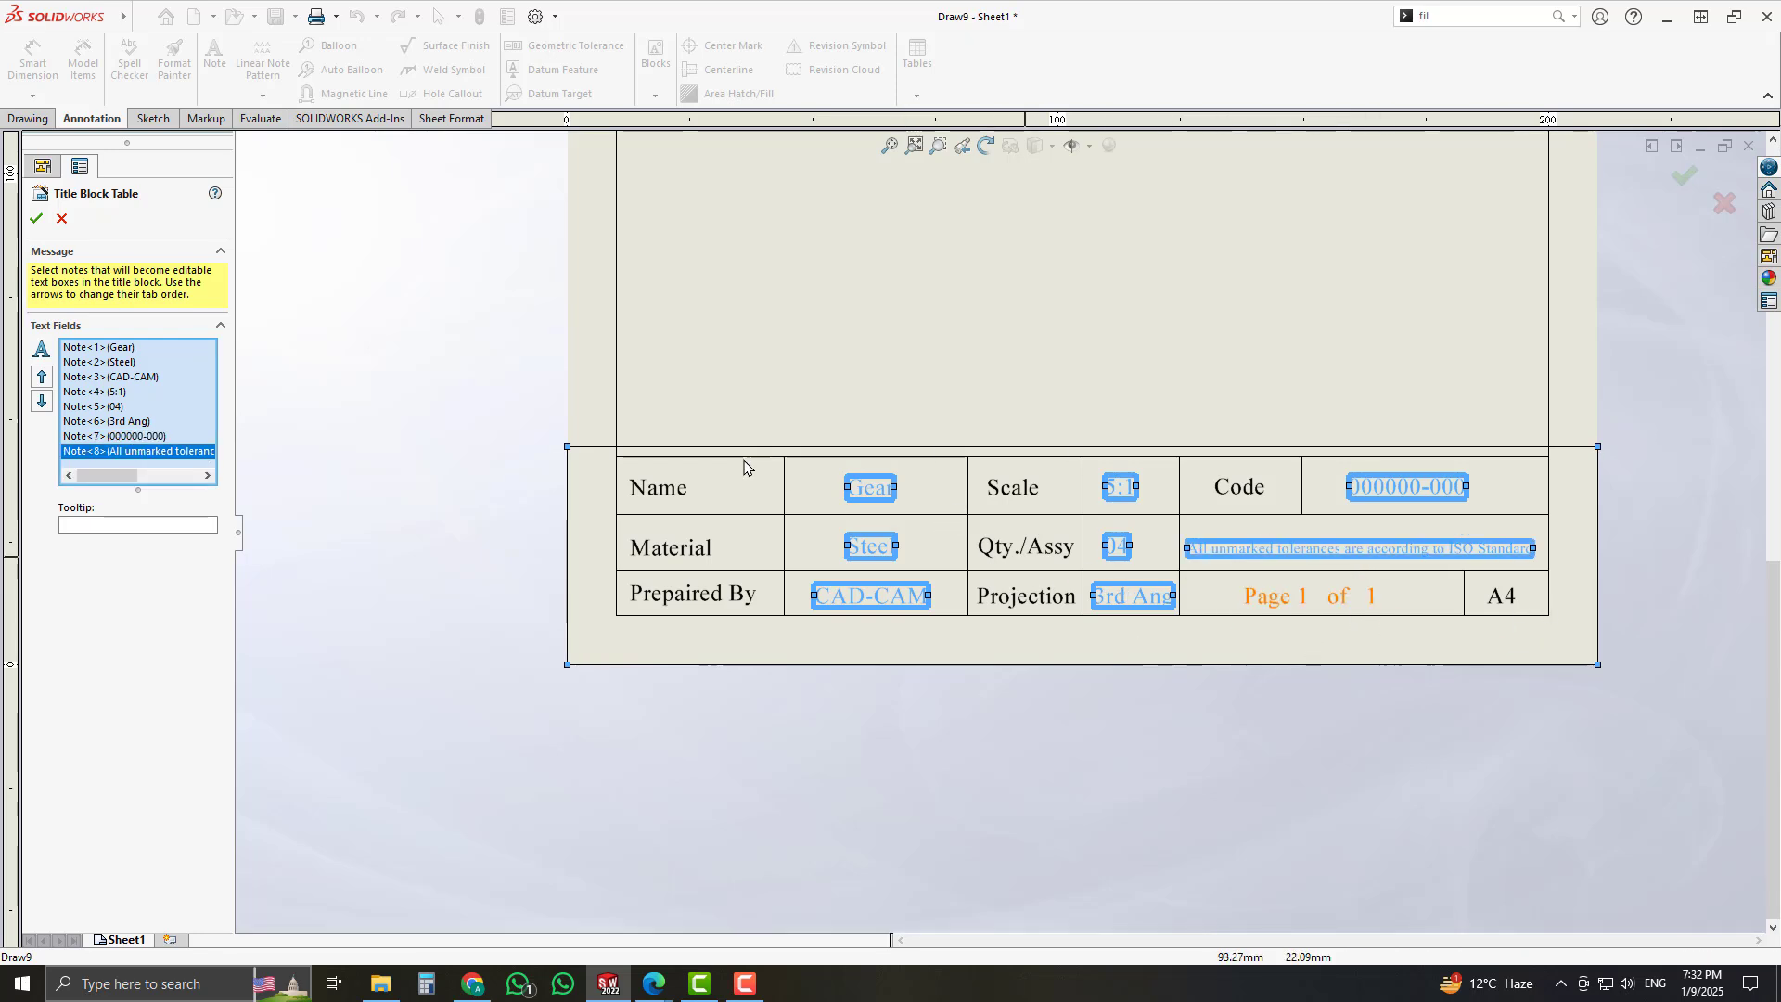
scroll(1129, 580, up, 2)
scroll(1006, 493, up, 4)
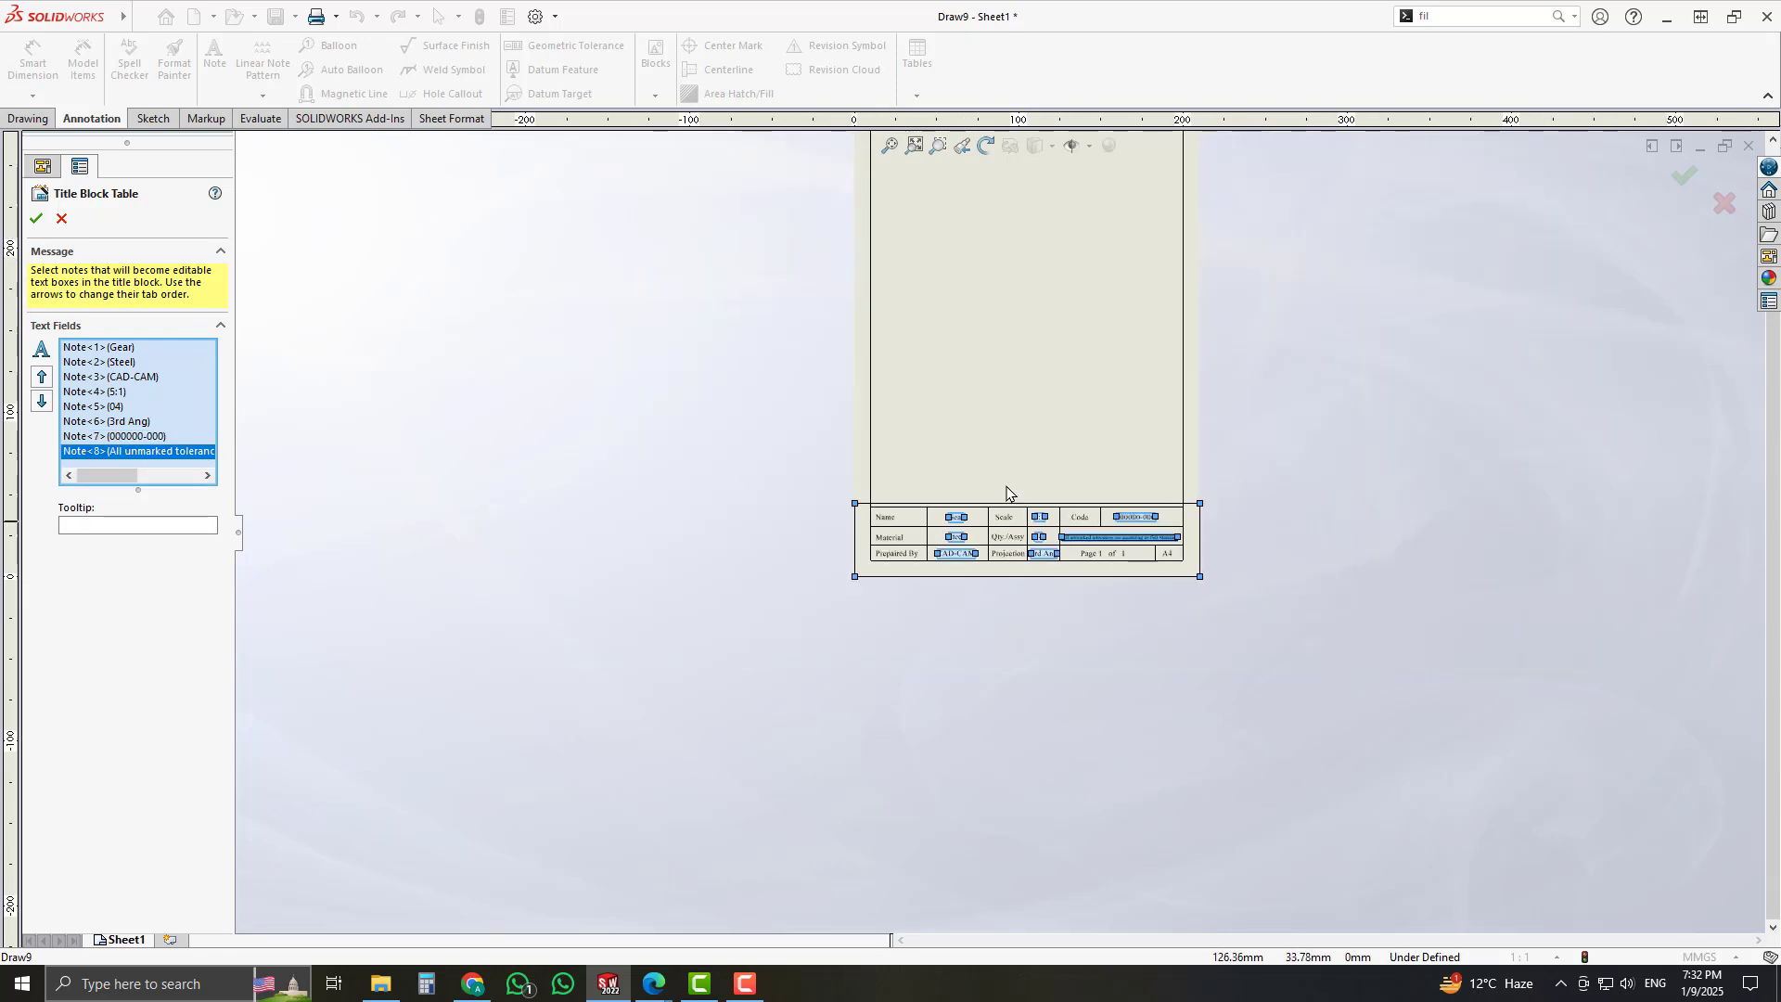
scroll(1008, 487, down, 1)
click(1685, 180)
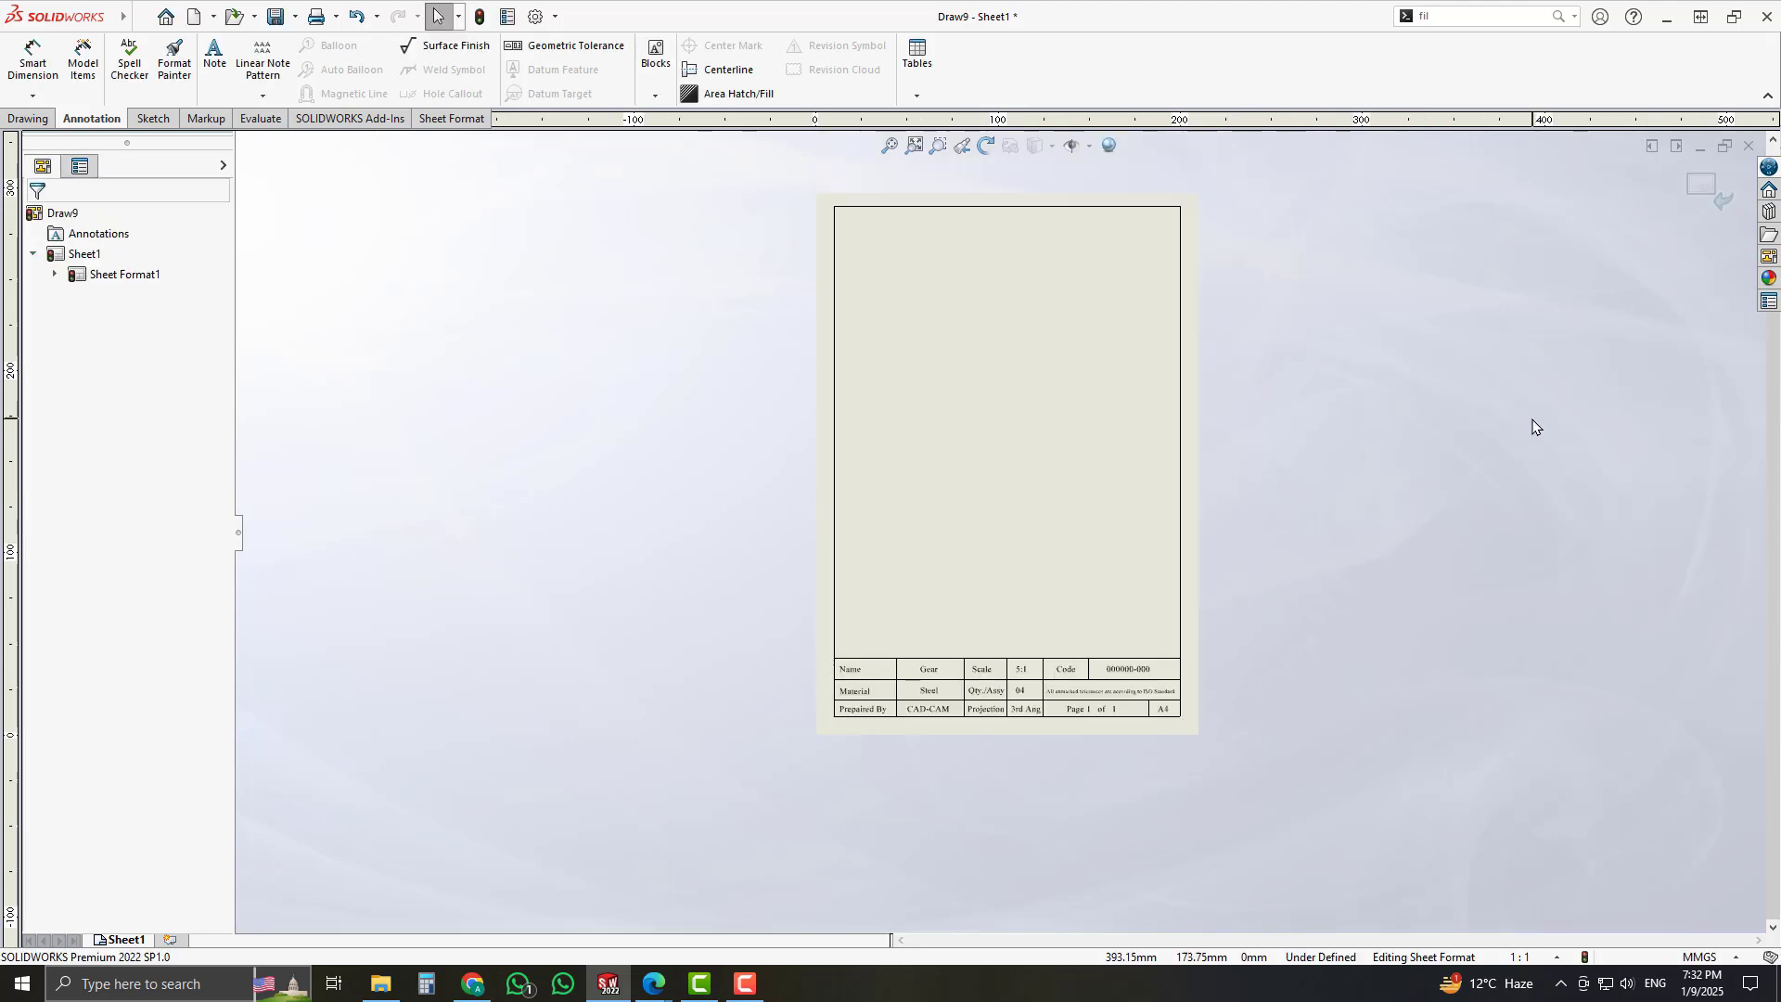
- Exit sheet format editing and return to the drawing sheet
scroll(1046, 631, up, 1)
scroll(942, 475, down, 3)
scroll(978, 459, up, 3)
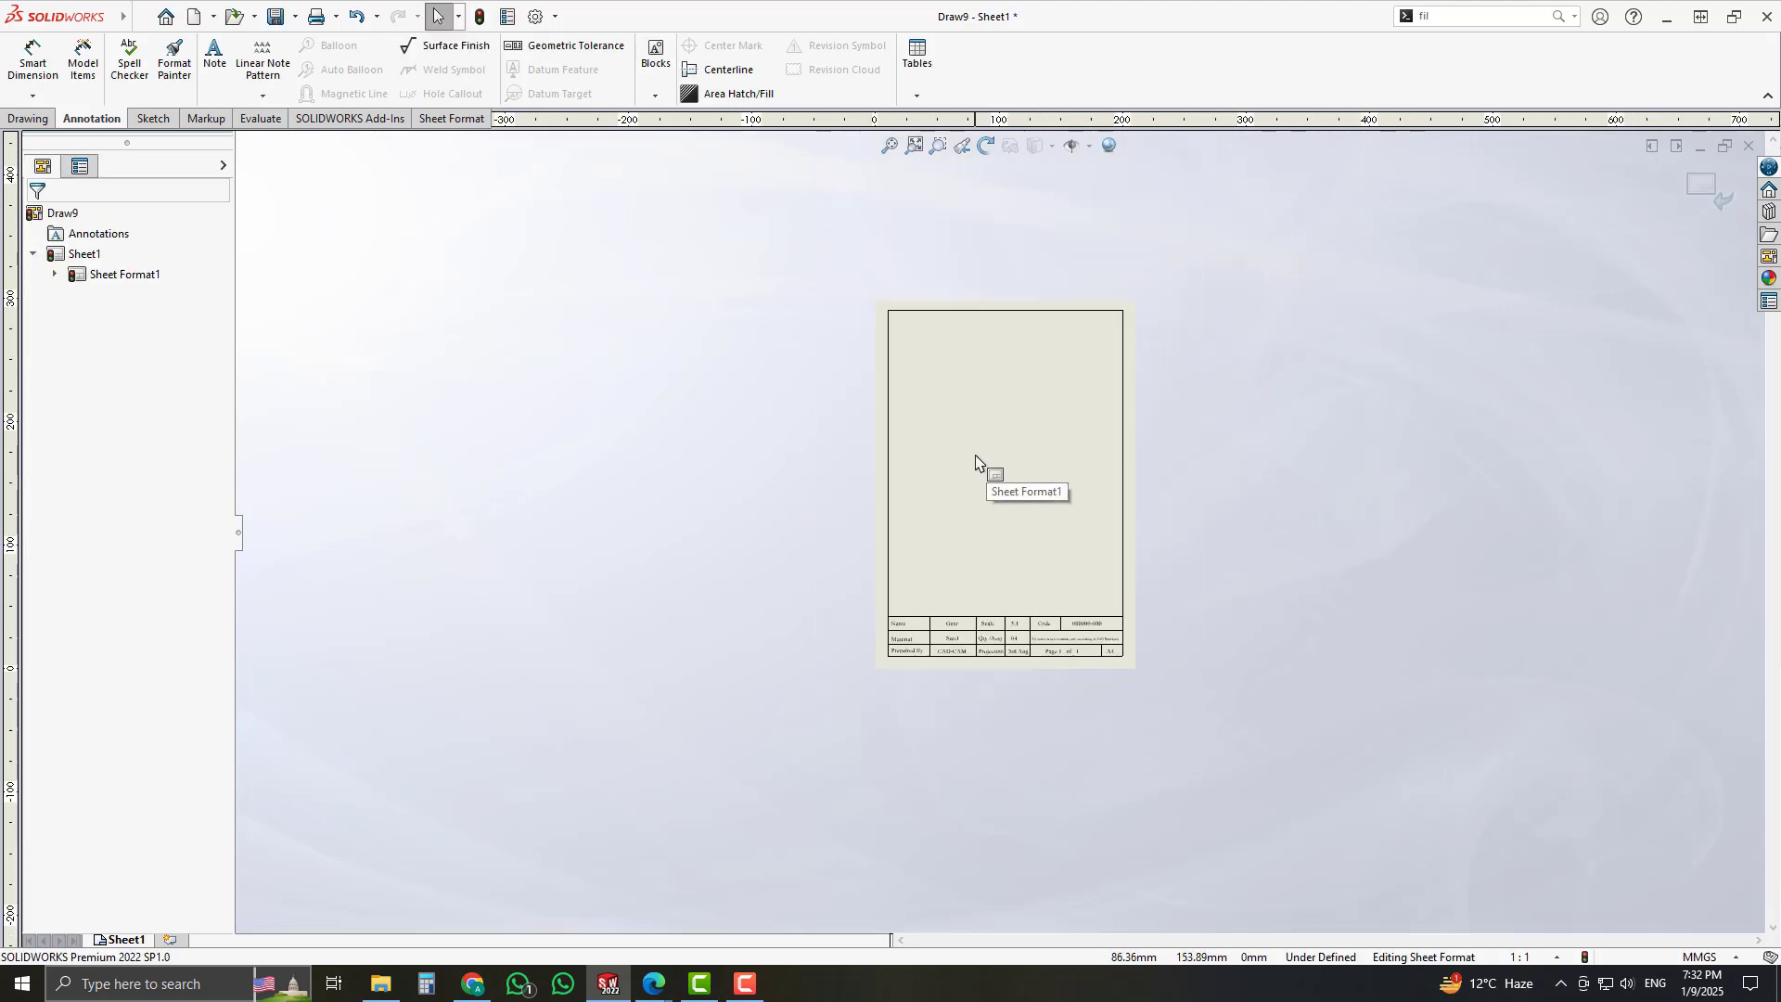
scroll(977, 459, down, 2)
click(1707, 189)
scroll(1387, 500, up, 2)
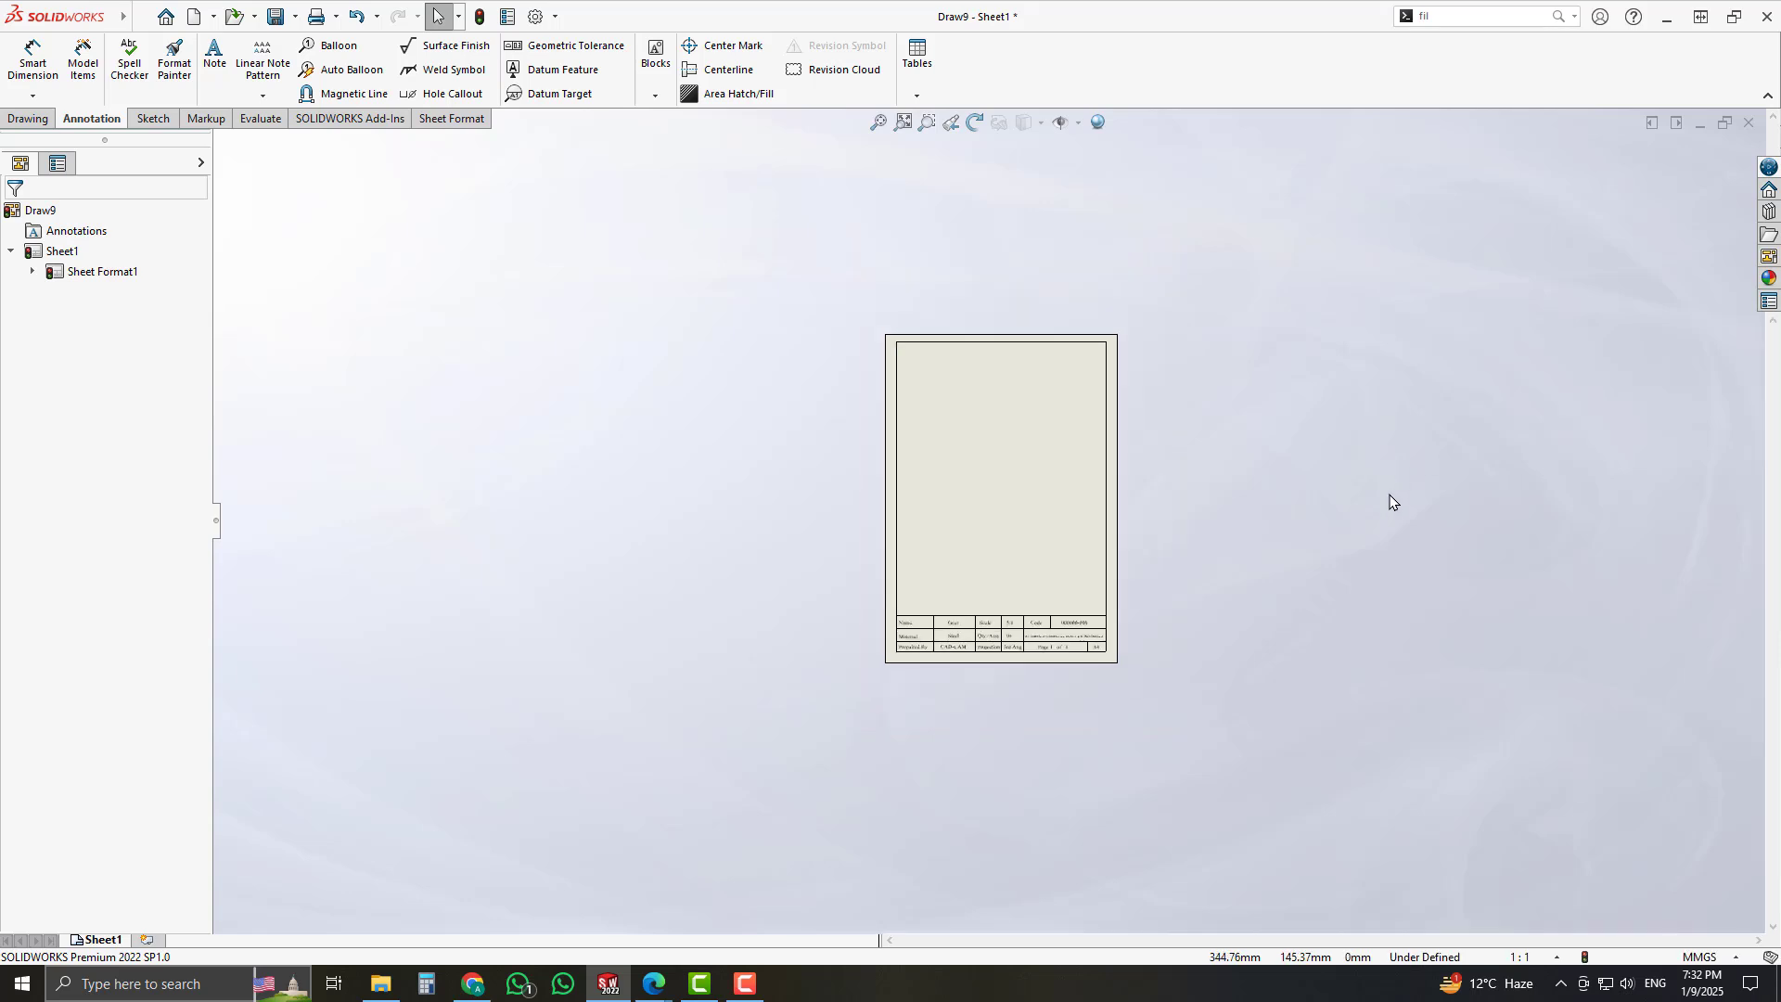
scroll(1133, 484, down, 1)
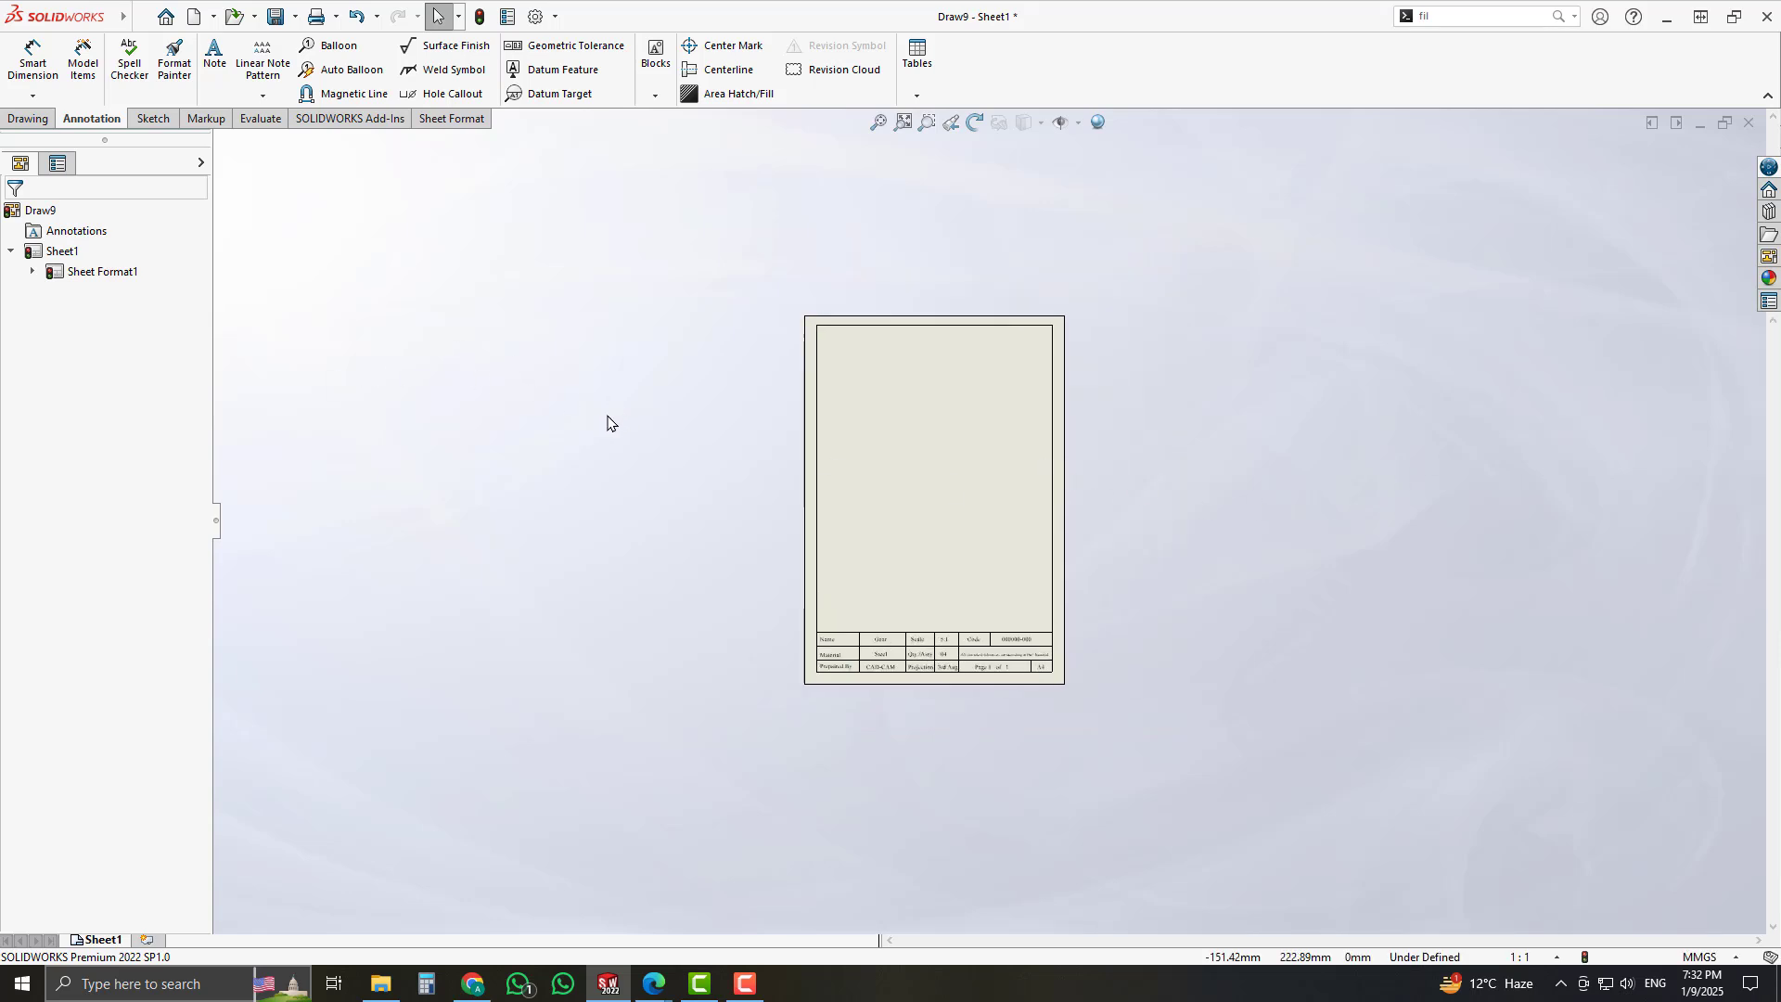
right_click(93, 273)
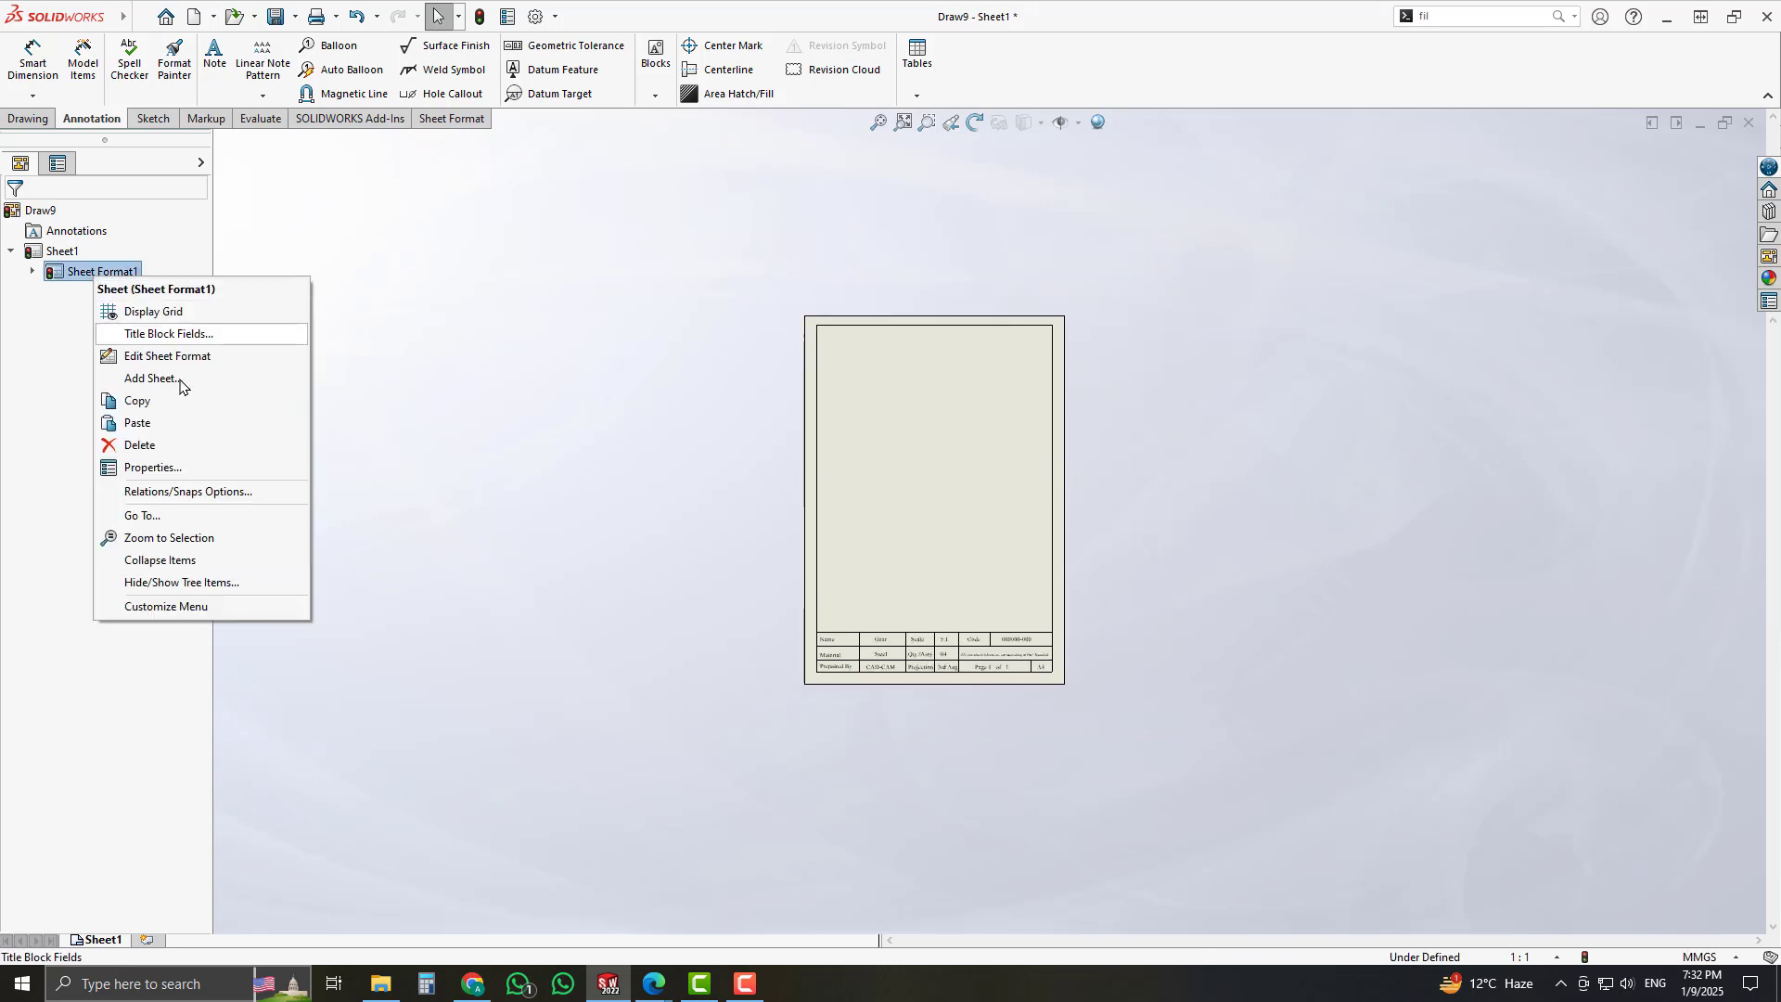
click(223, 465)
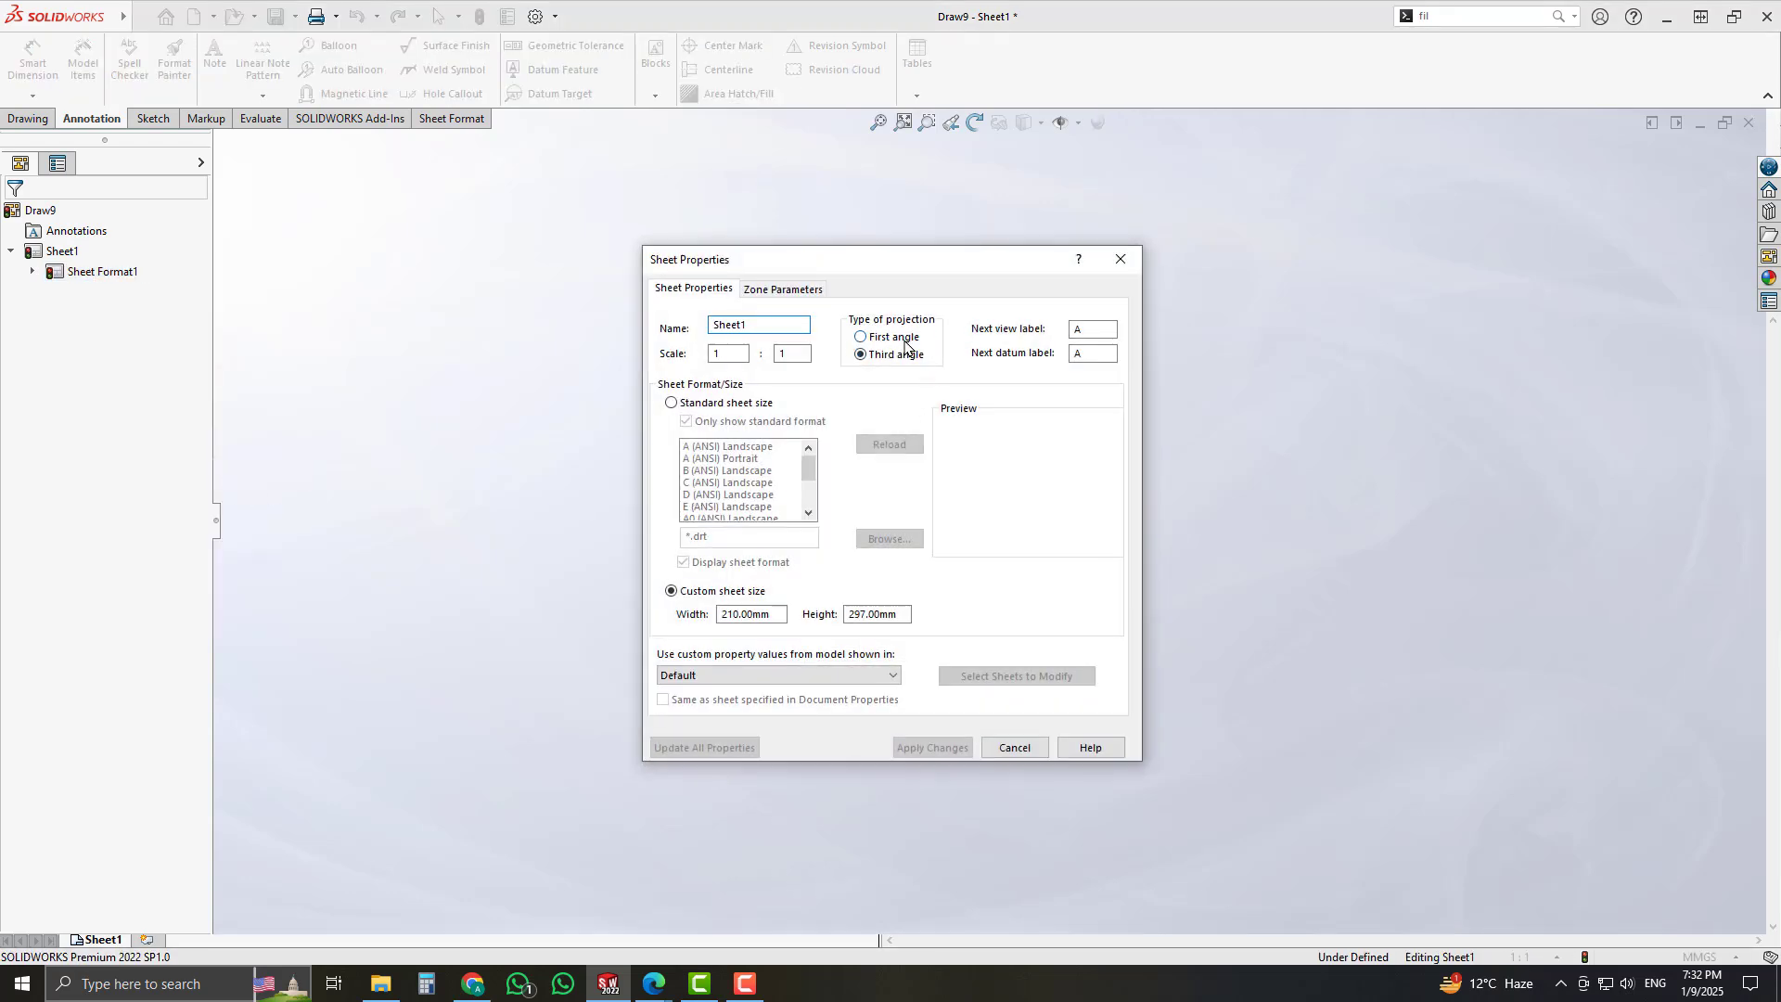
click(862, 336)
click(1009, 756)
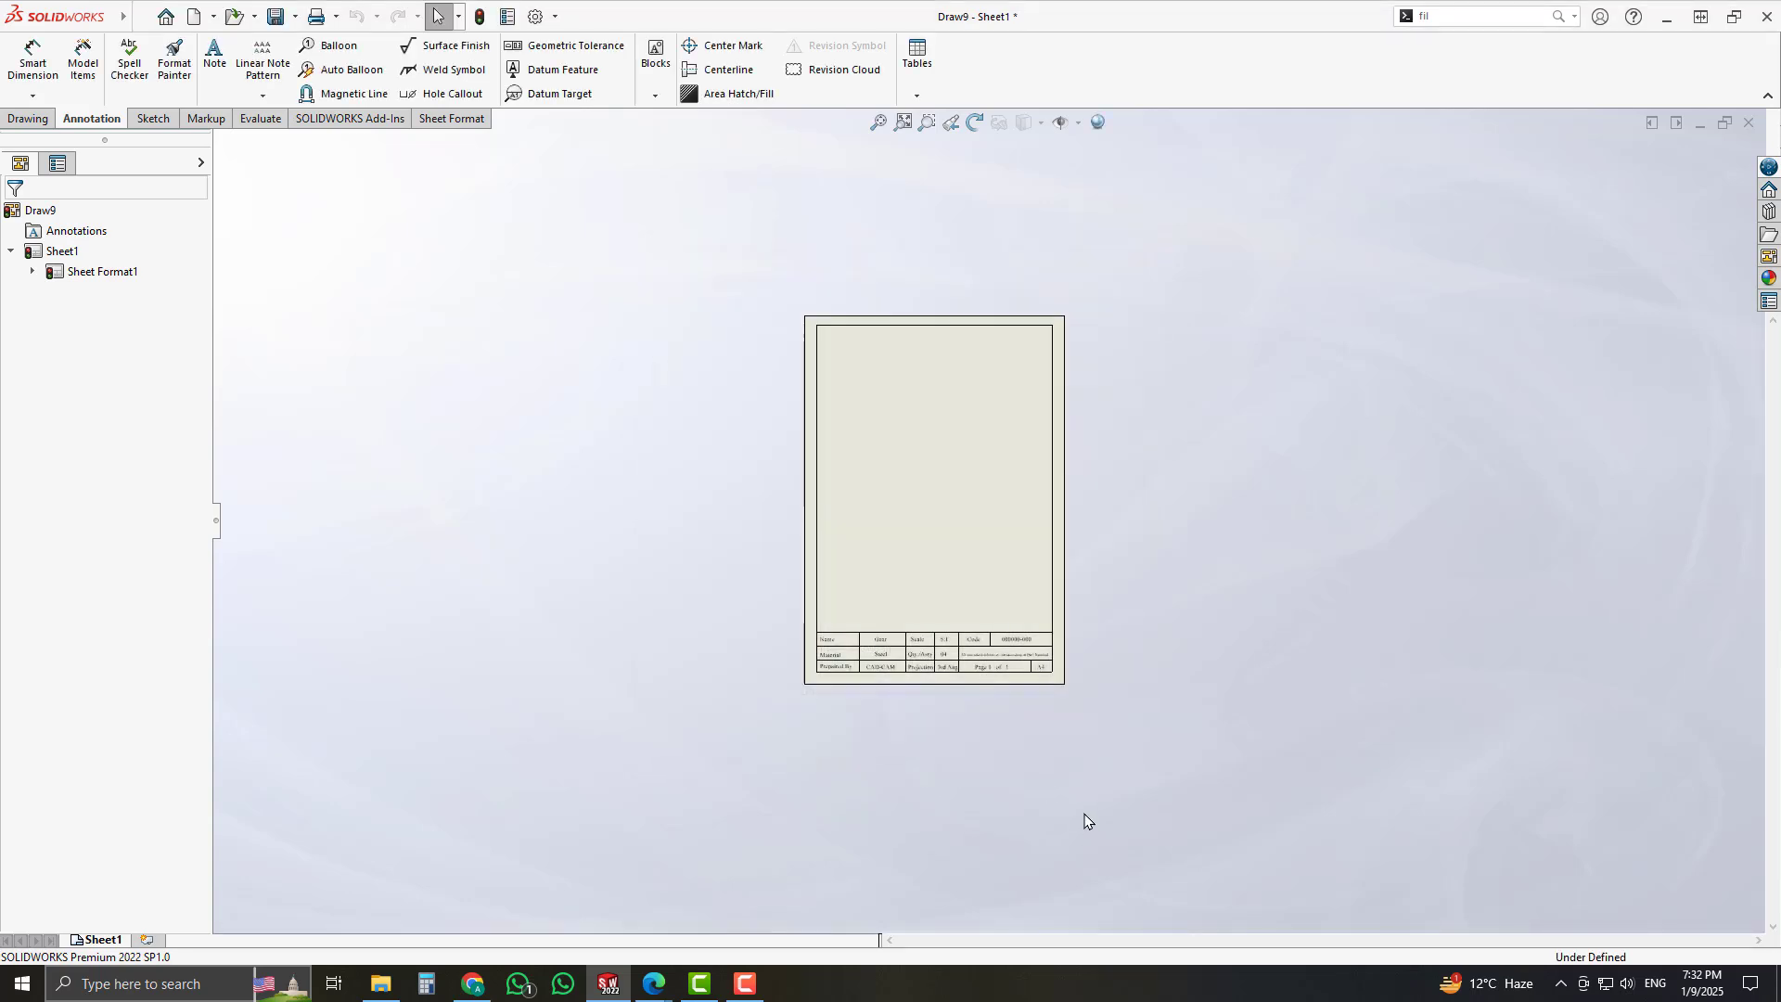
- Save the sheet format as 01.slddrt in the Sheet Formate and Standards folder under Working Zone on drive D
scroll(926, 512, up, 2)
scroll(974, 486, down, 2)
scroll(1138, 509, down, 1)
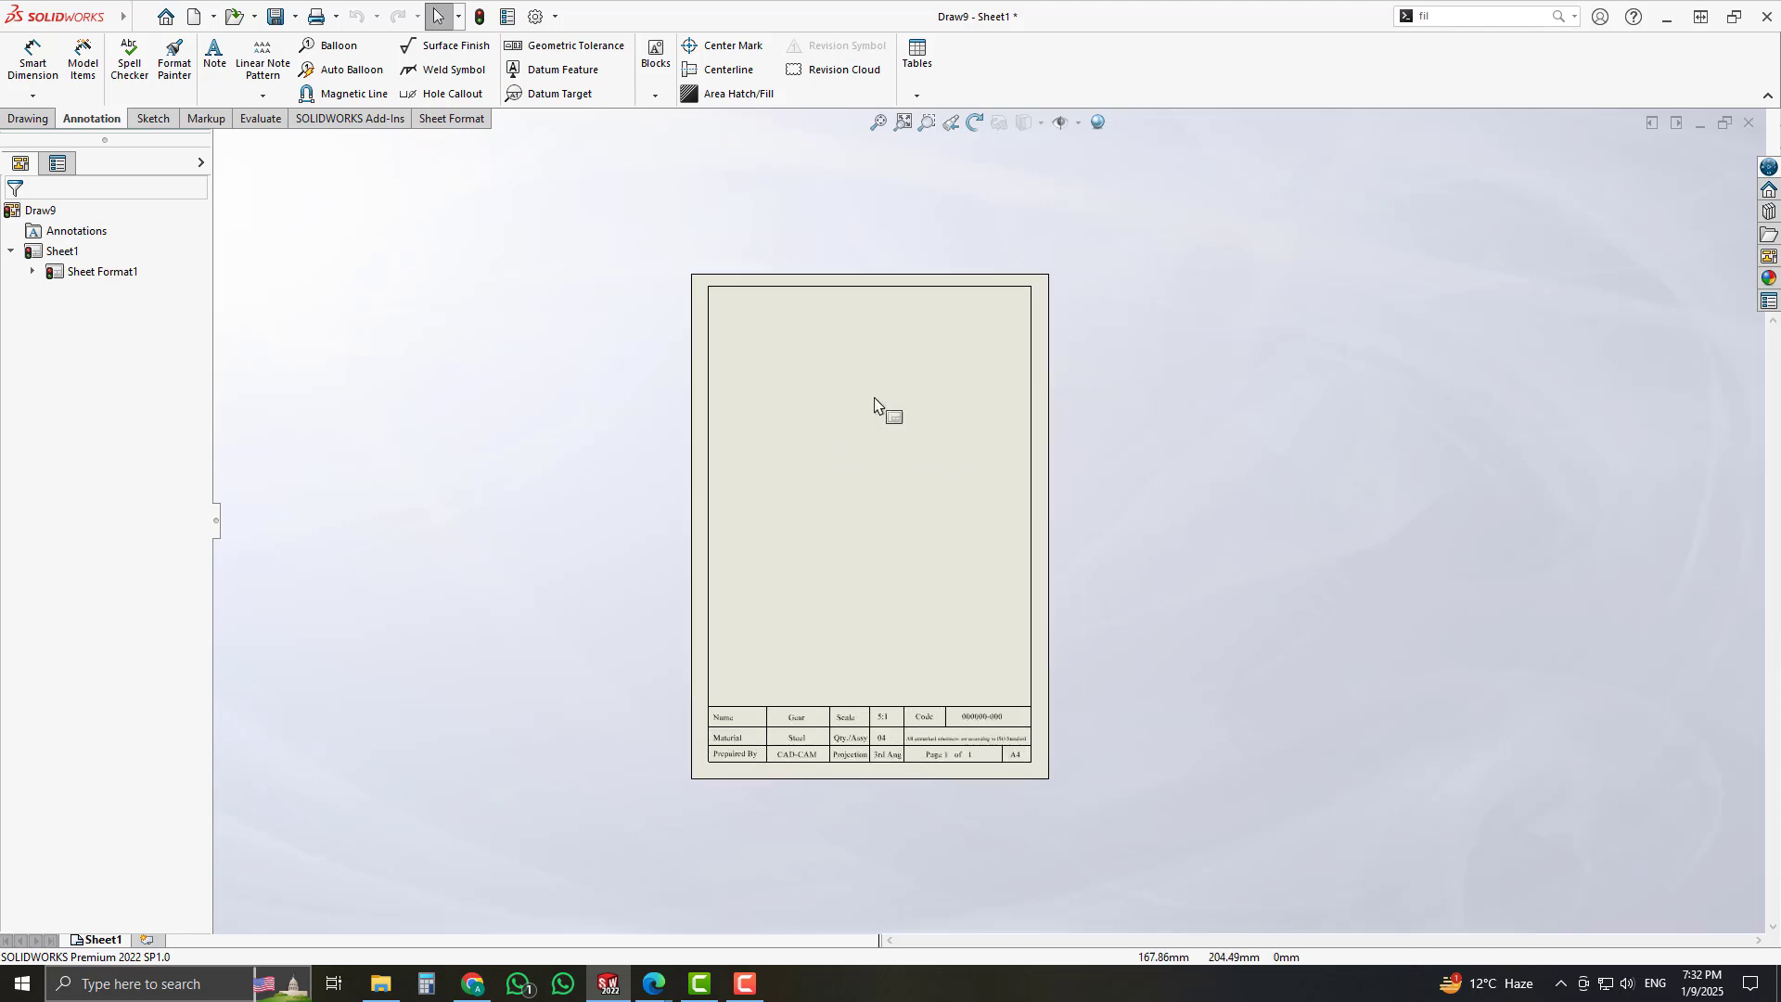
click(141, 17)
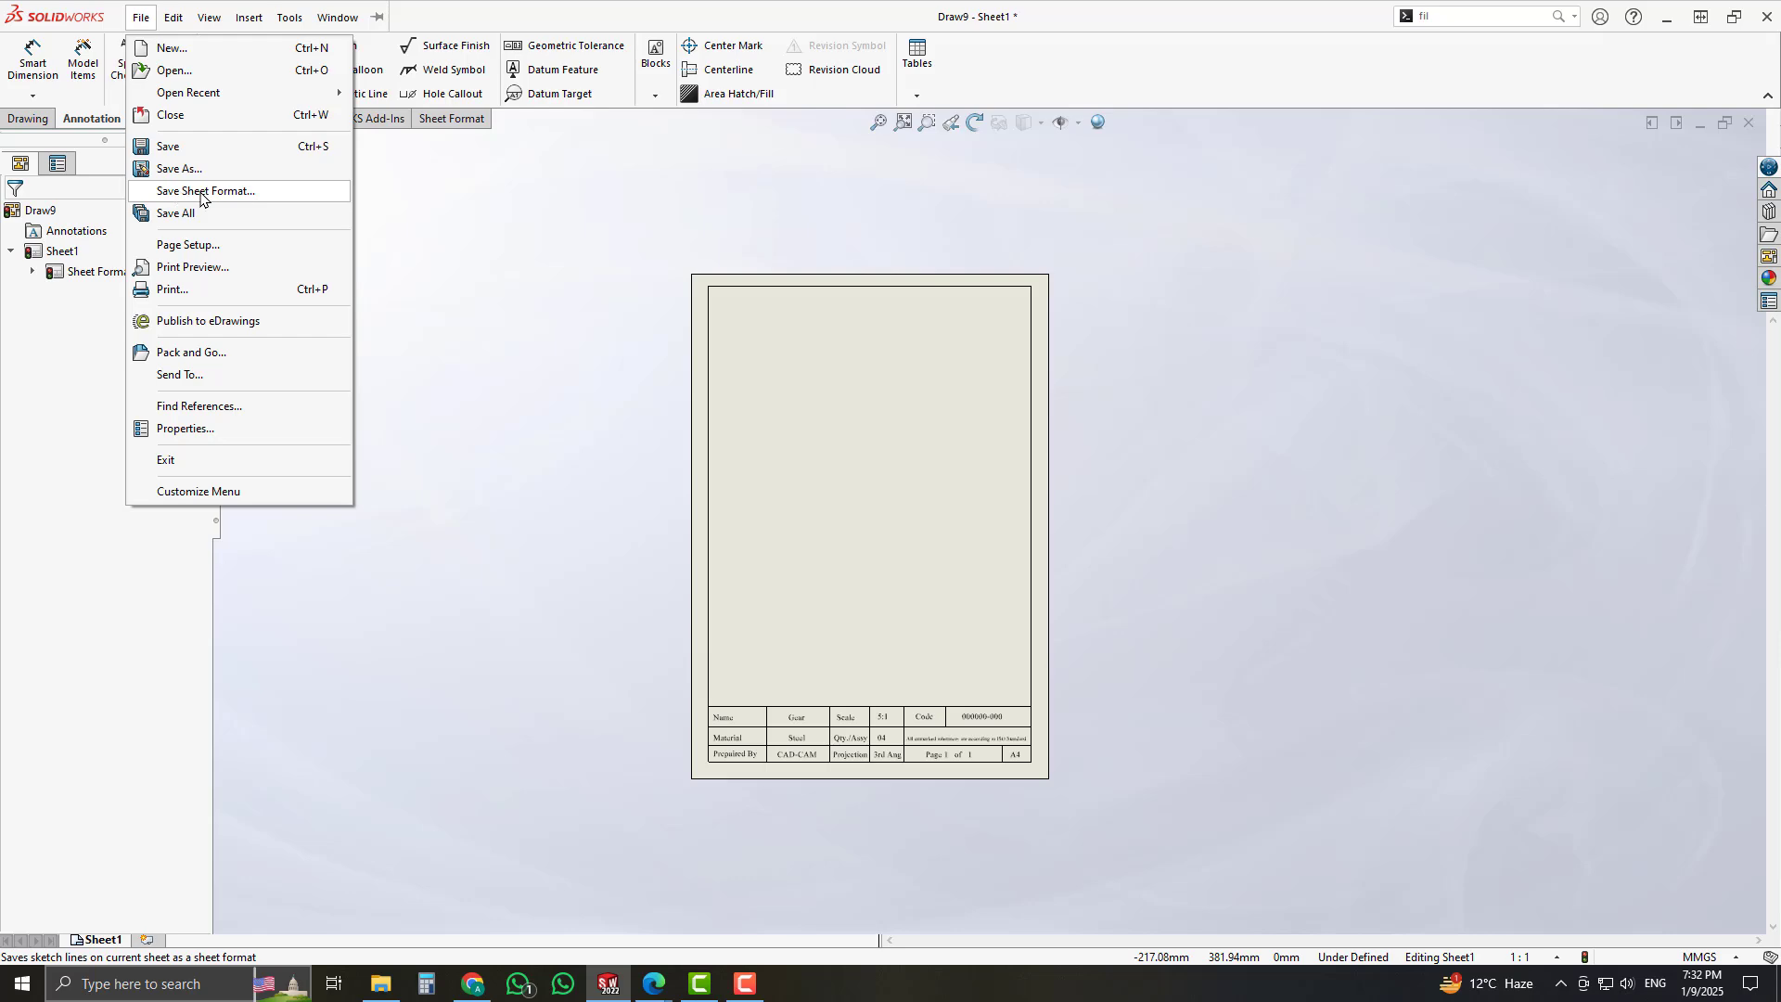
click(258, 194)
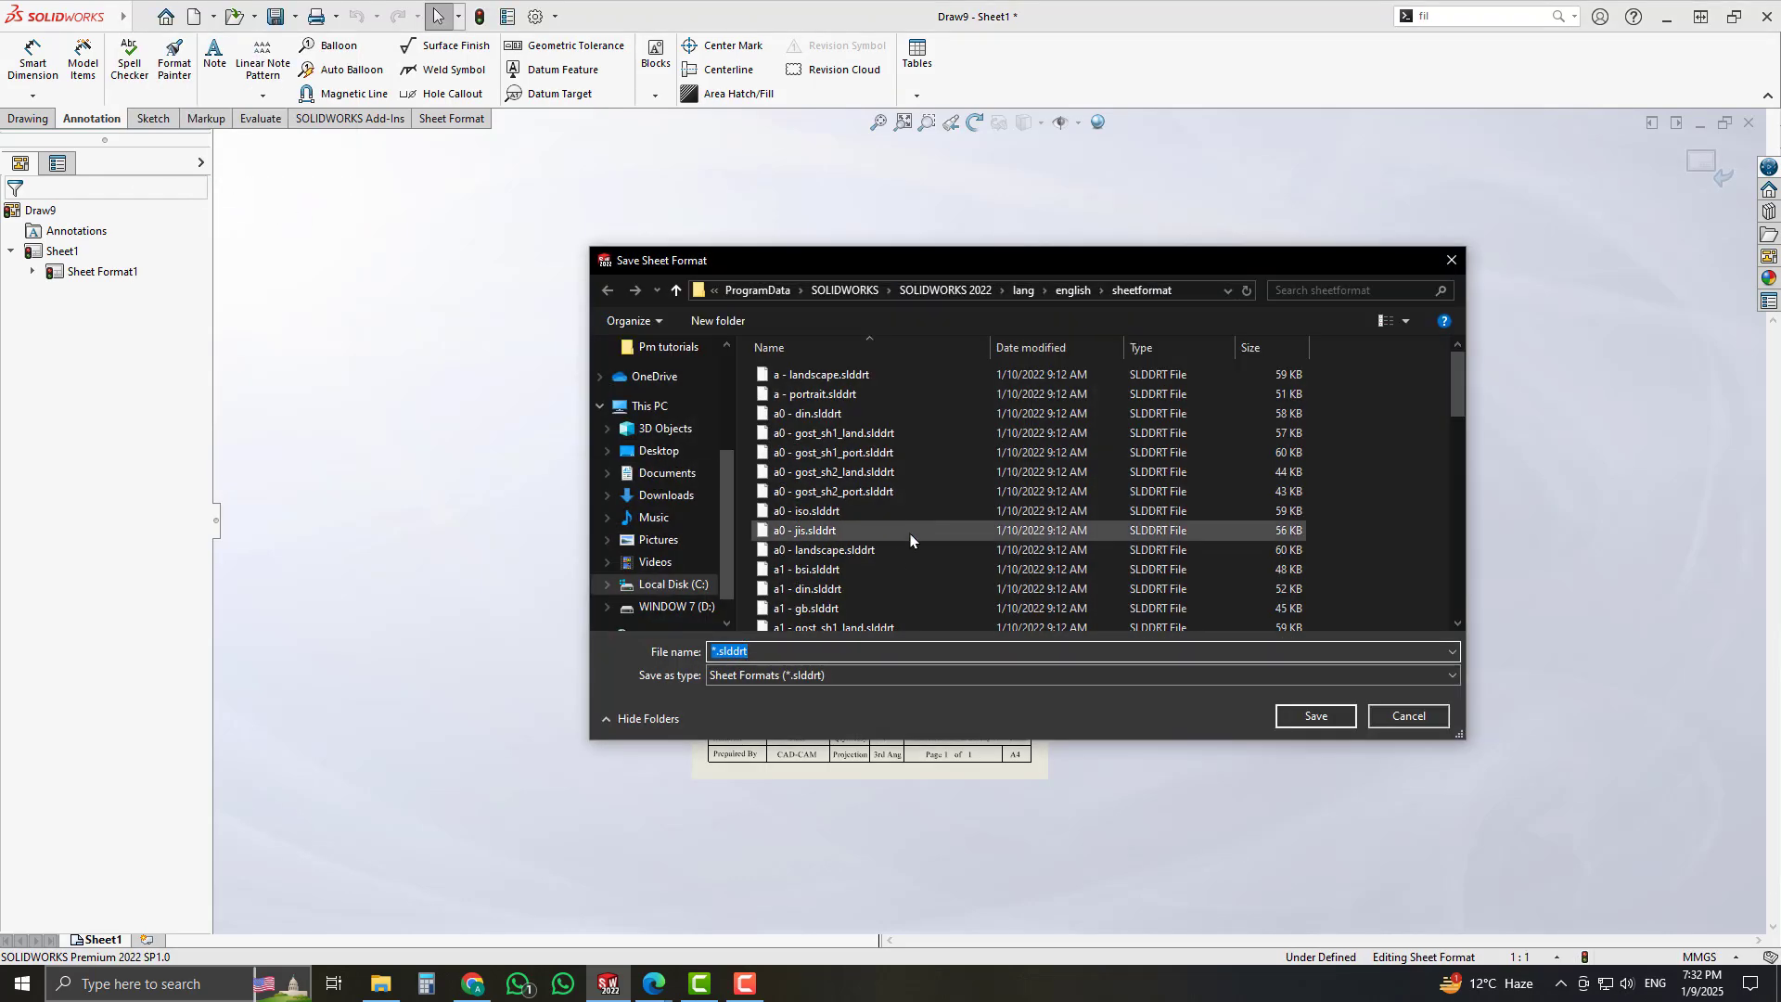
double_click(911, 262)
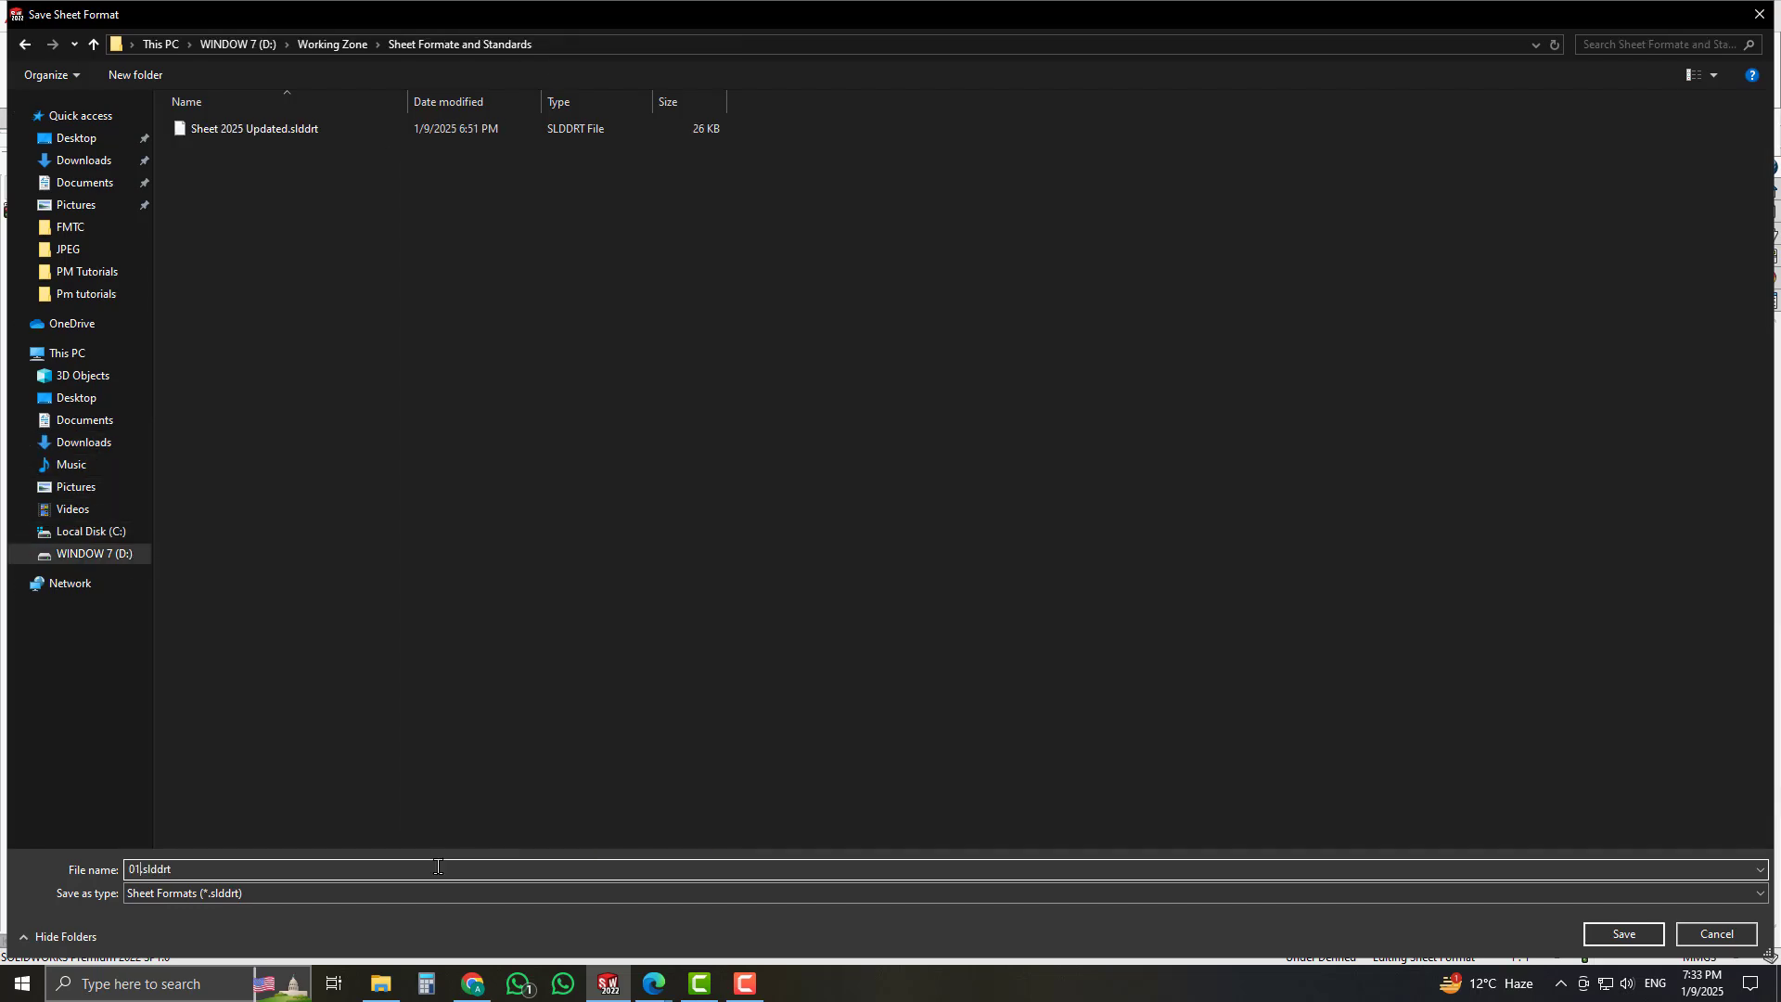
key(Return)
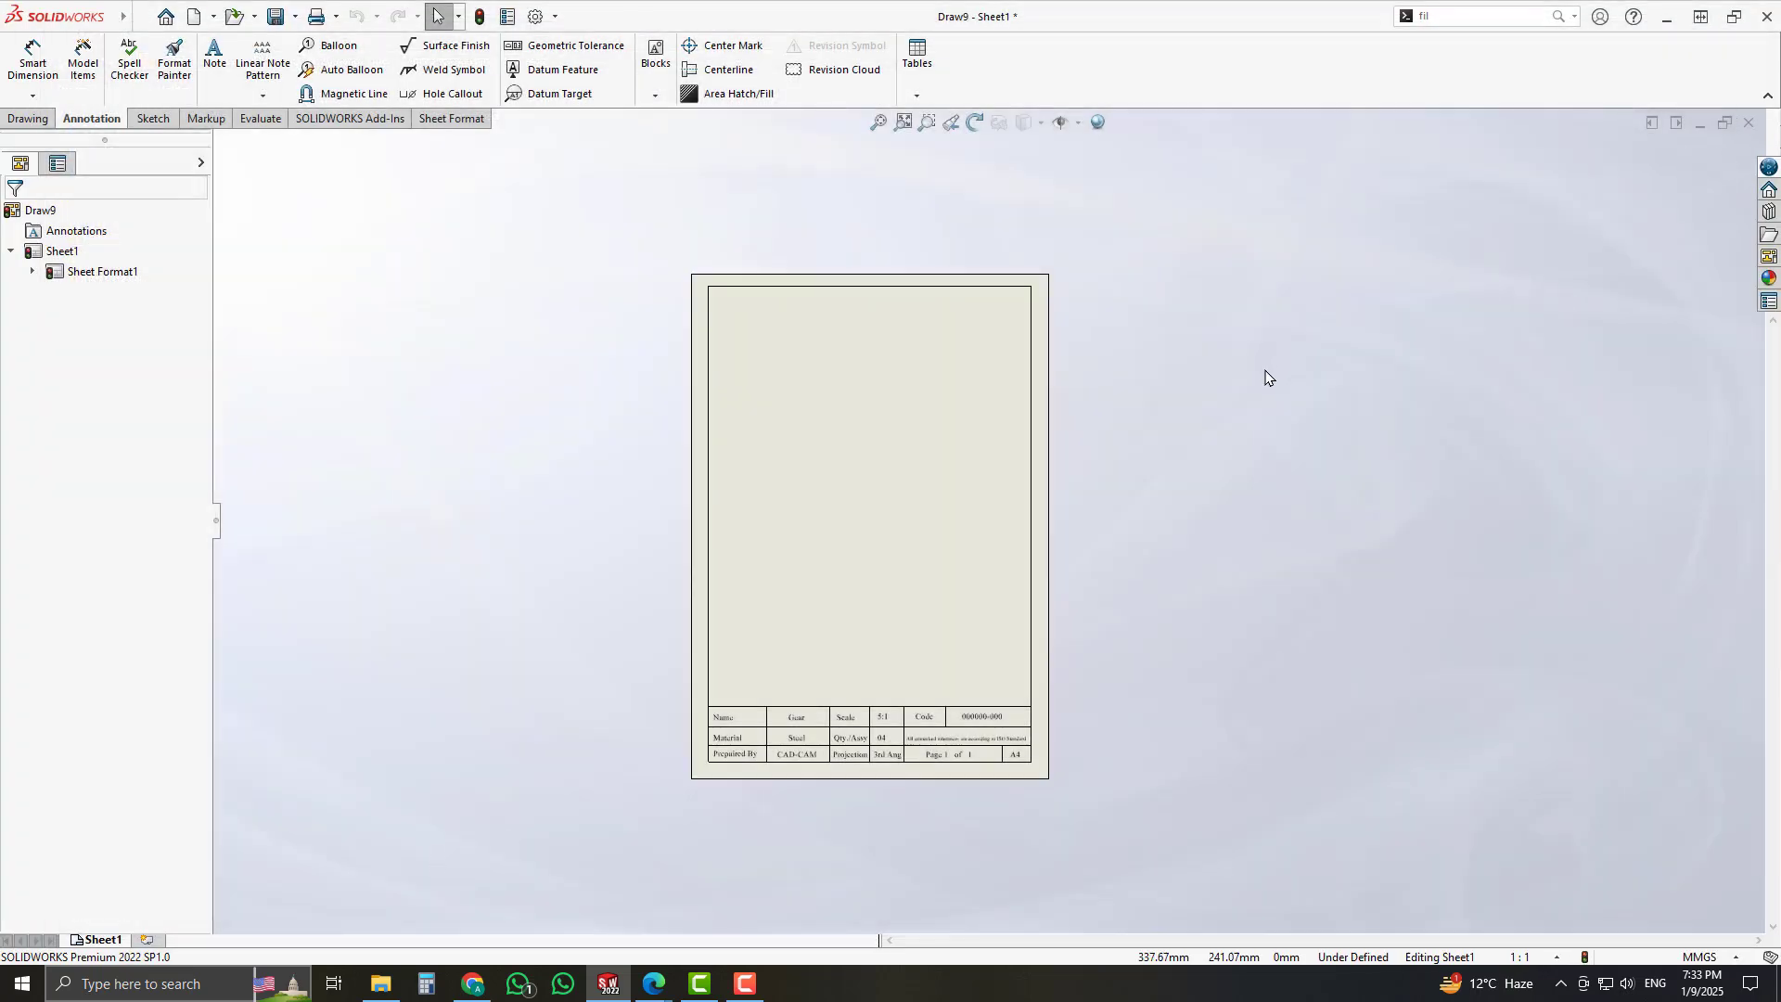
- Close the current drawing without saving it and create a new drawing document
click(1749, 125)
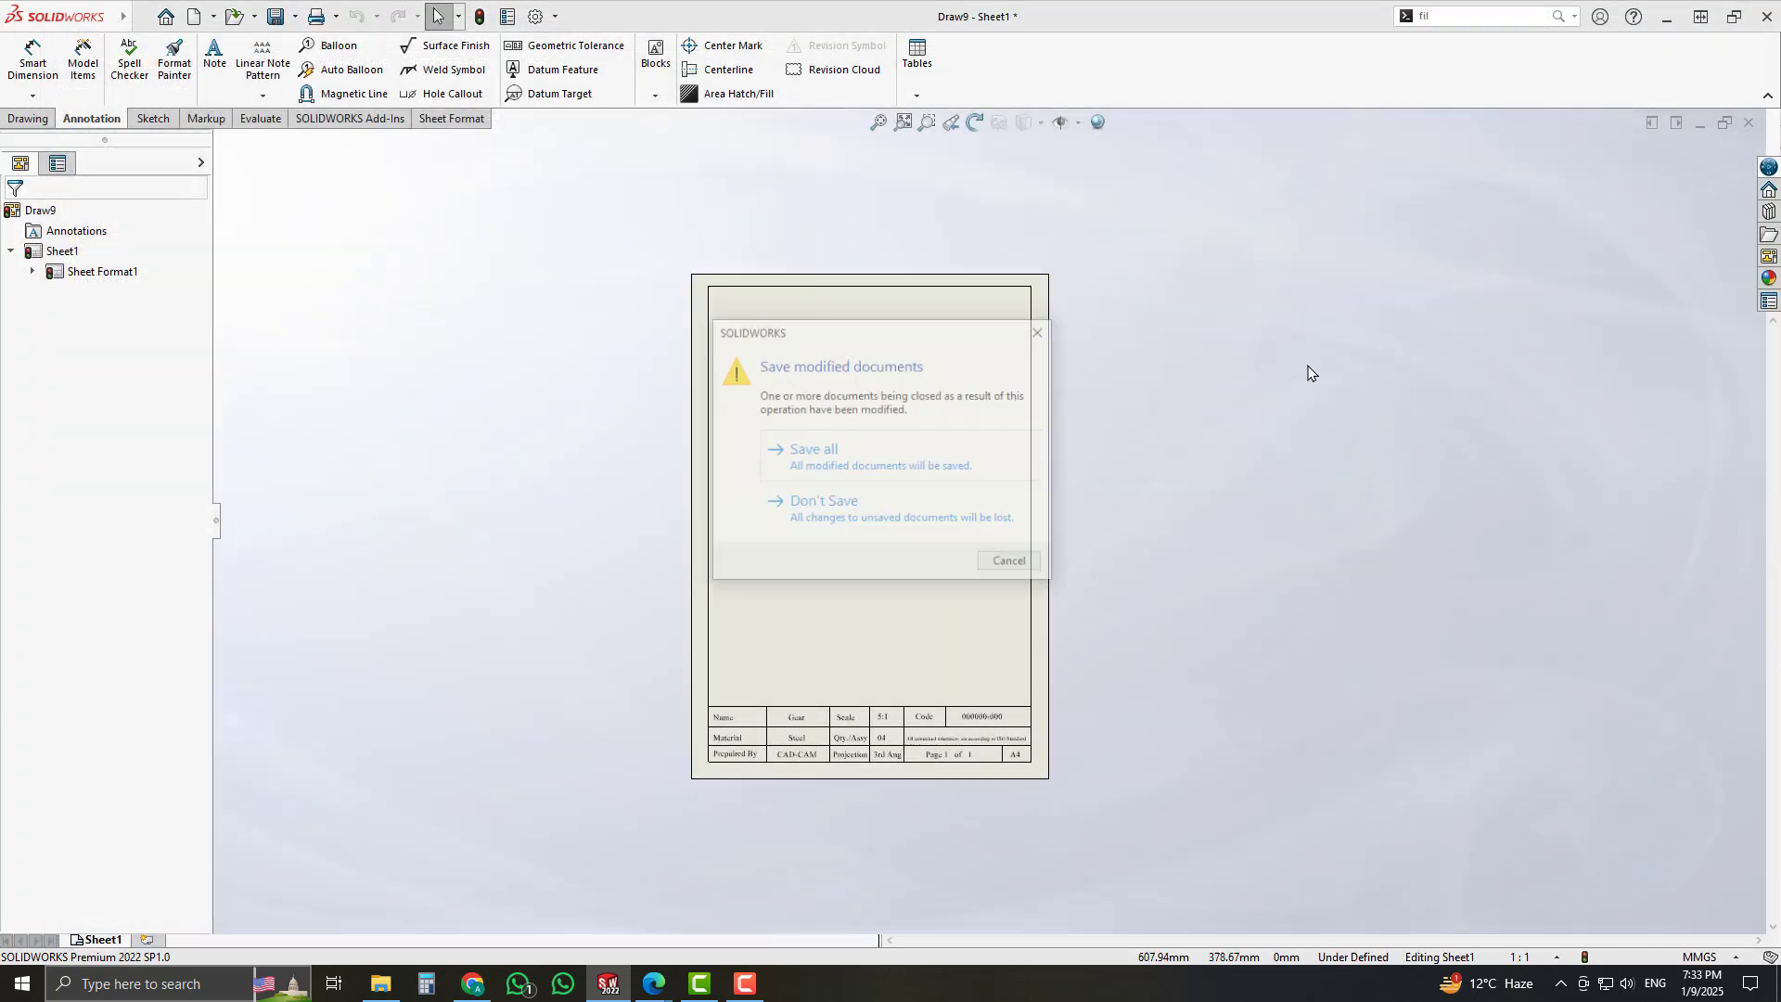
click(877, 517)
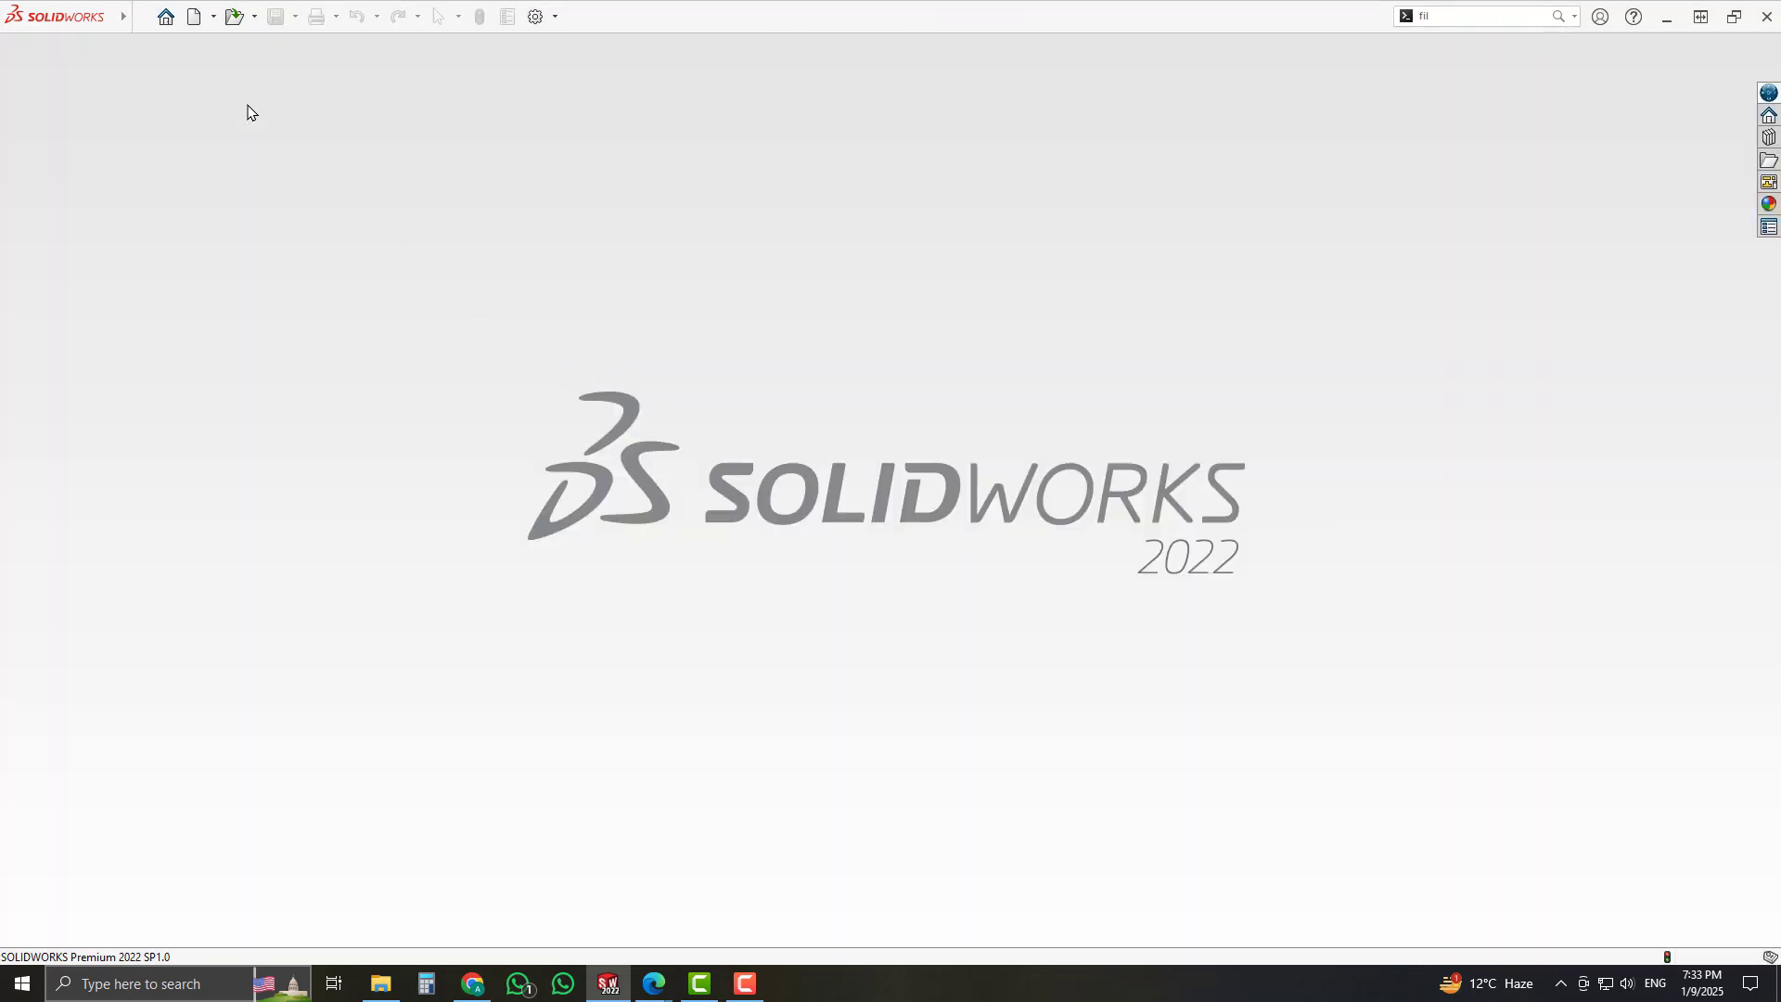
click(200, 26)
double_click(979, 422)
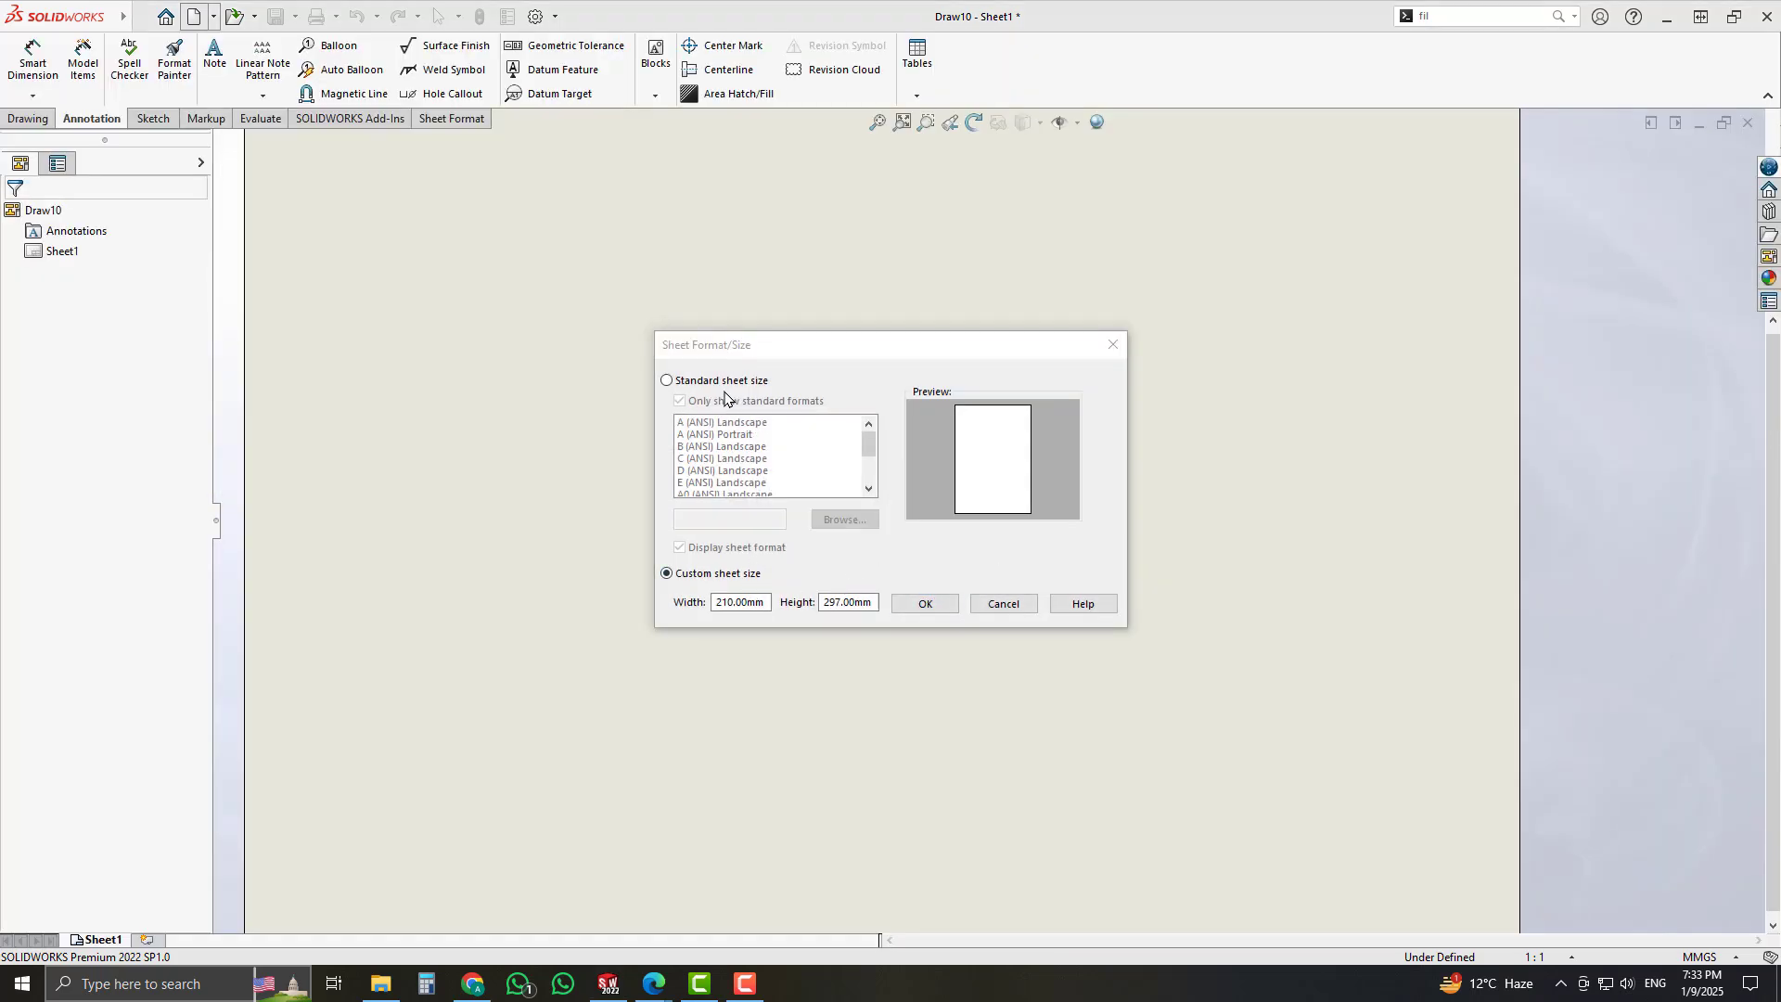
- Choose a standard sheet size using the saved 01.slddrt sheet format for the new drawing, and dismiss the Model View command
click(665, 382)
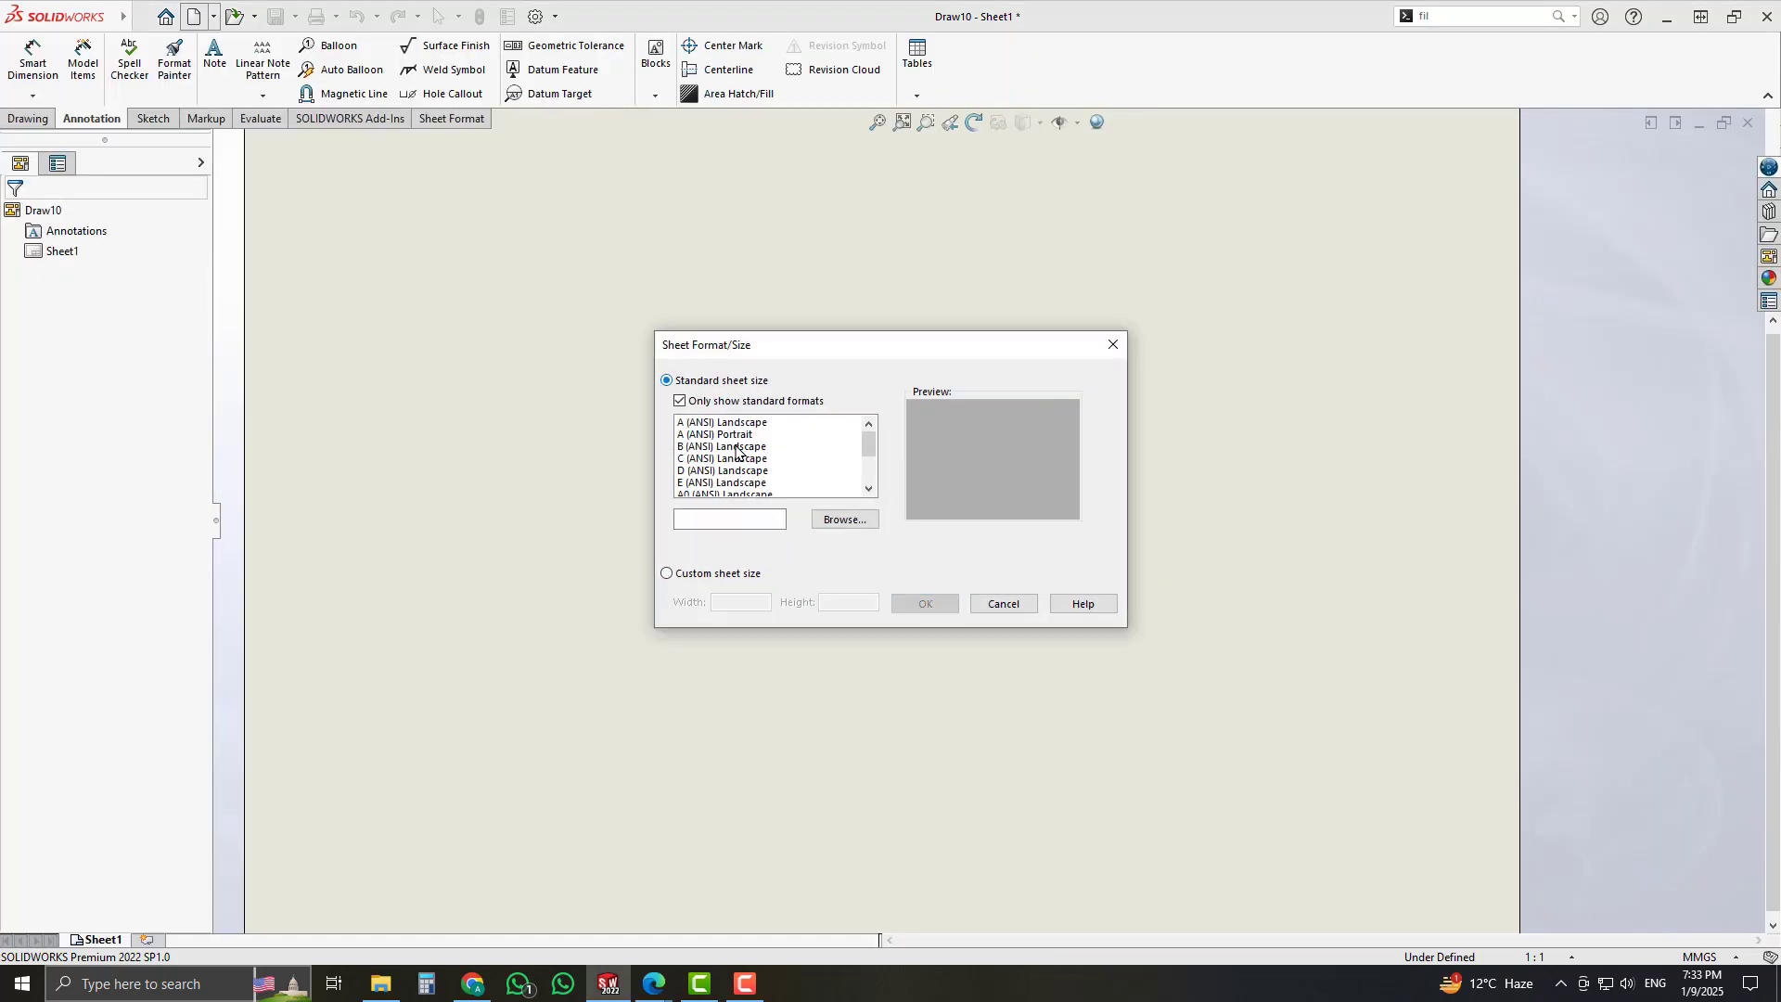
click(839, 519)
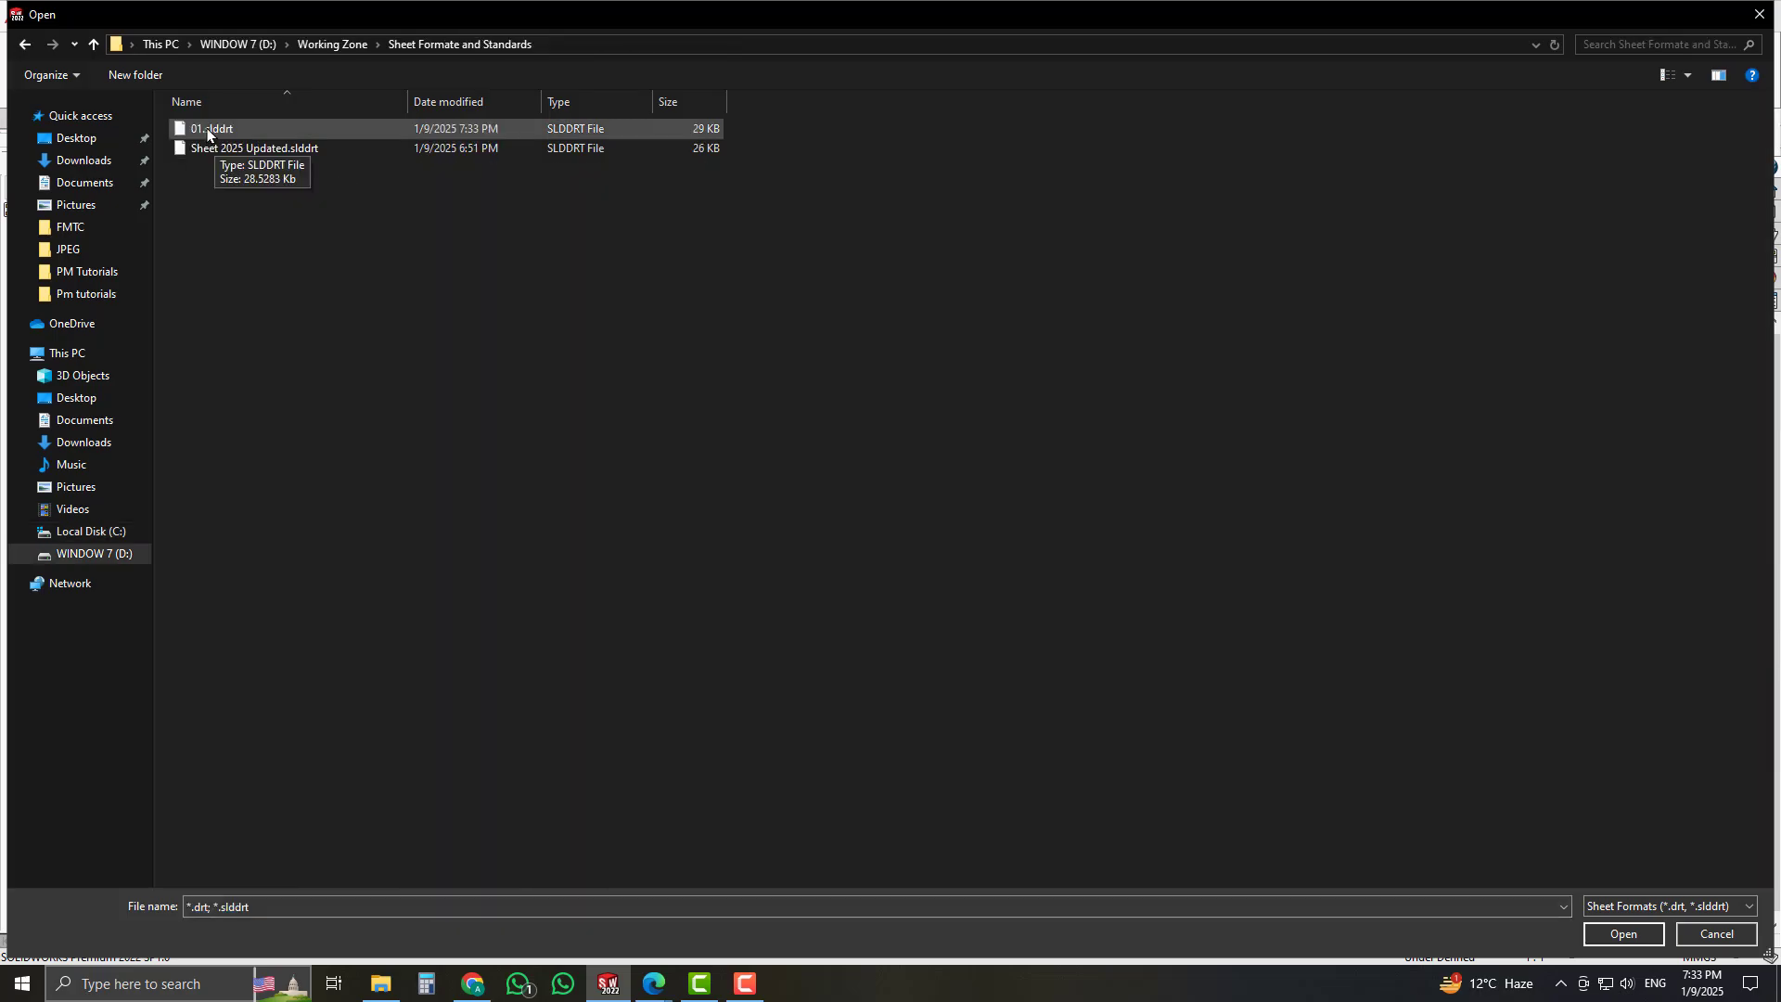
double_click(208, 130)
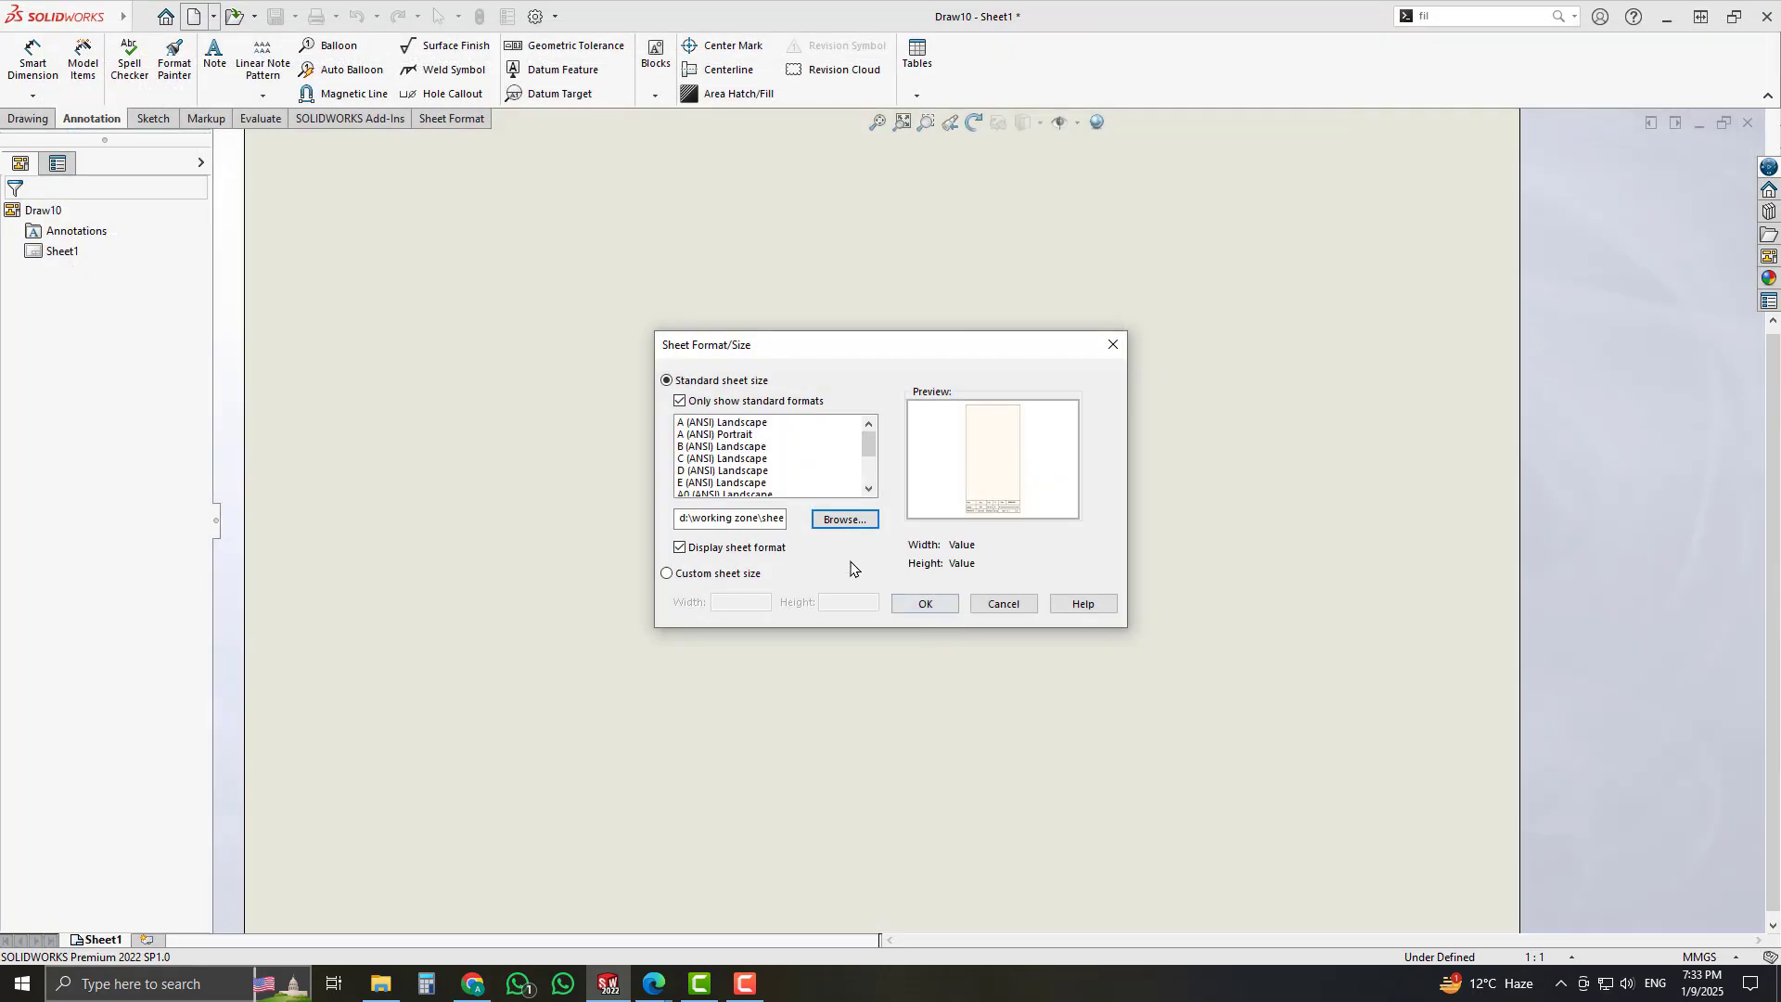
click(925, 604)
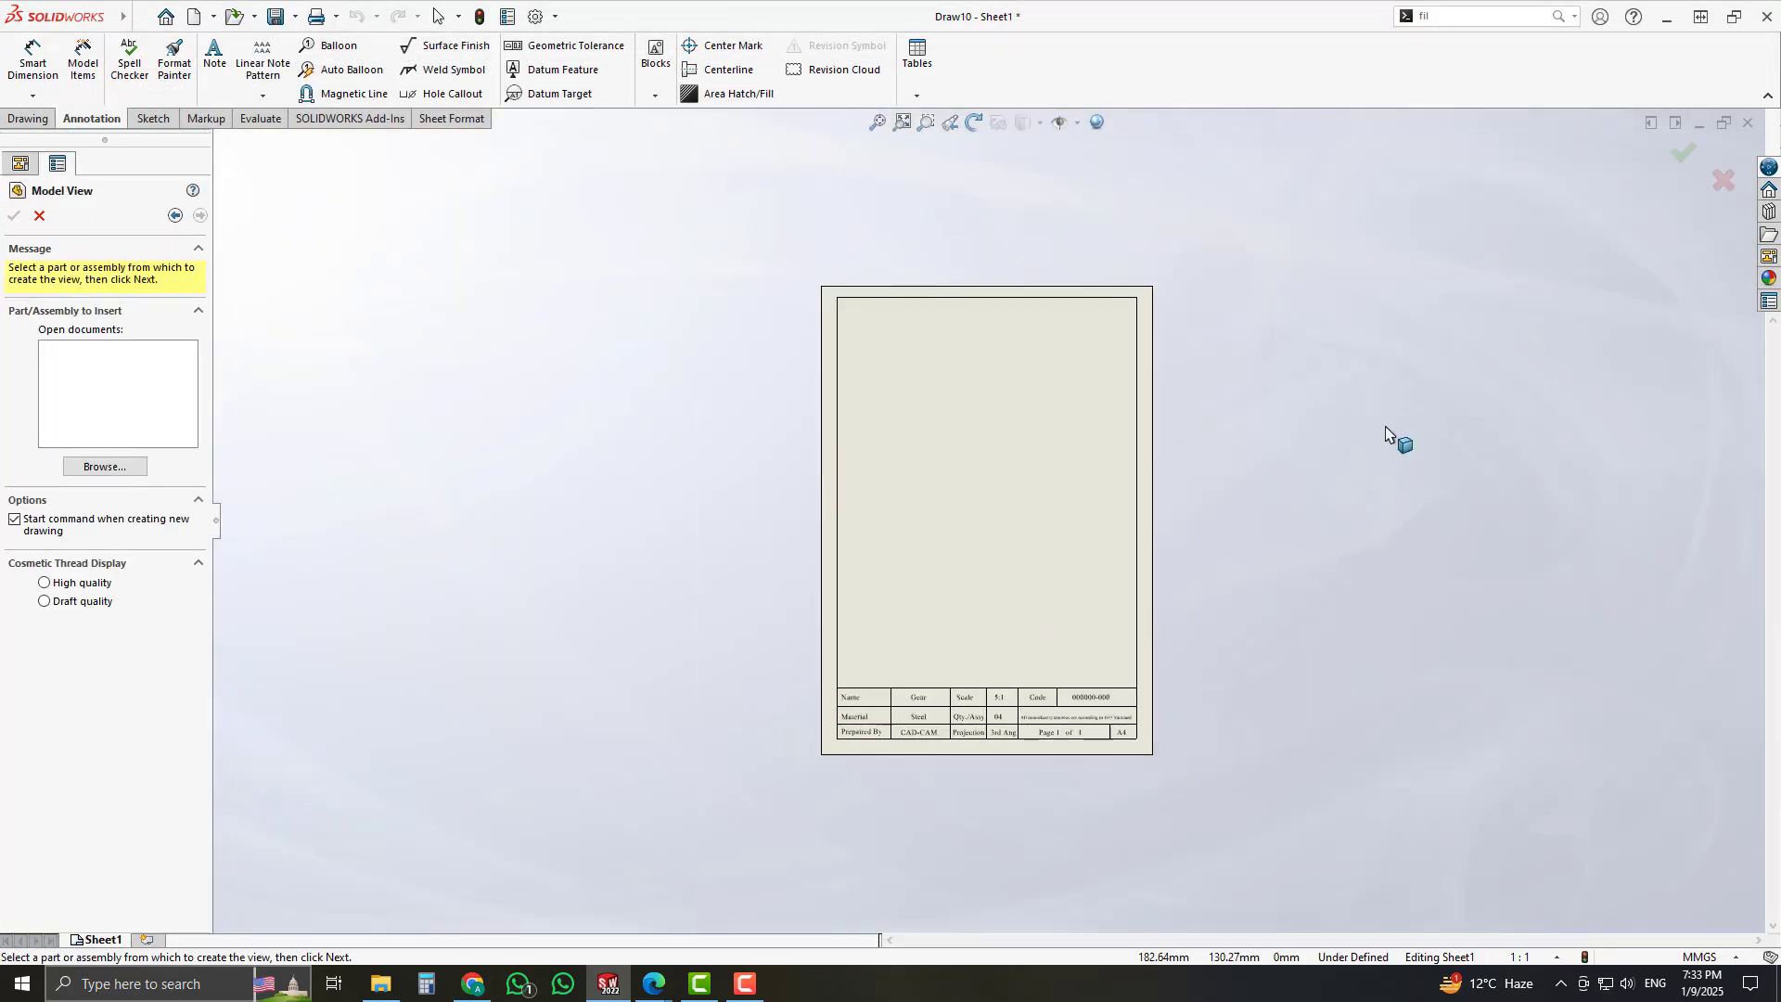
click(38, 215)
scroll(1064, 588, down, 2)
scroll(1042, 584, up, 2)
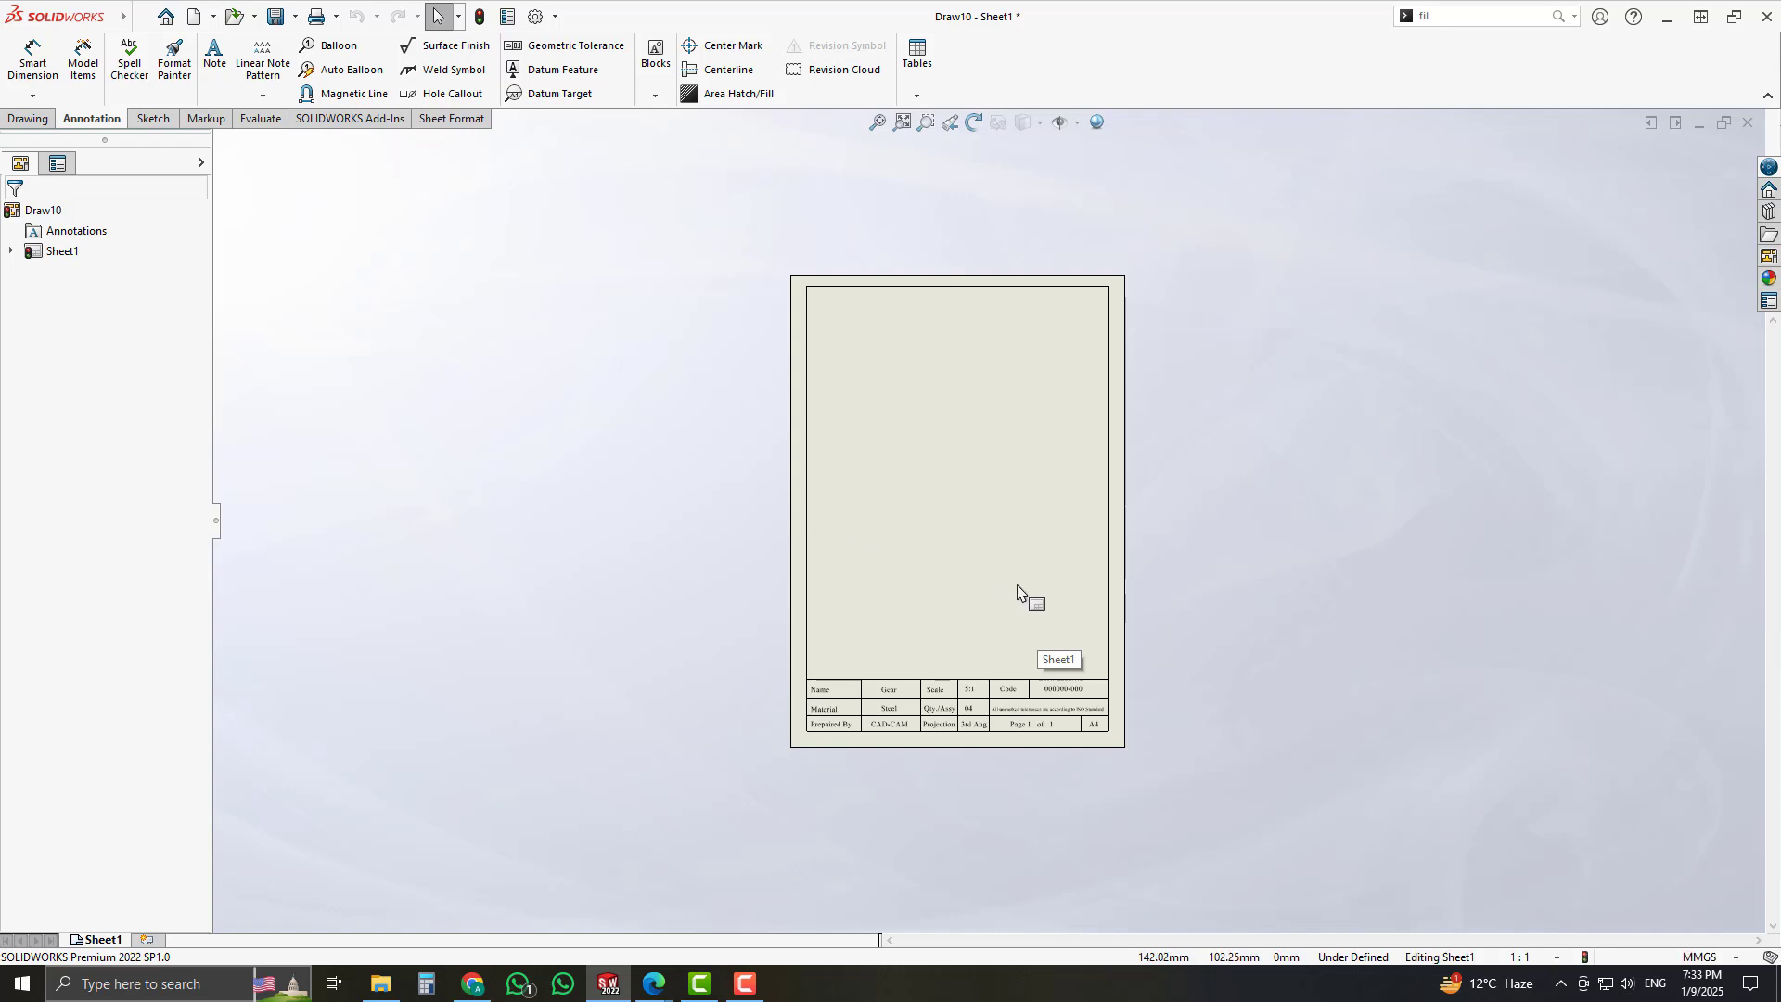
scroll(1019, 592, down, 1)
scroll(1021, 597, up, 2)
scroll(1021, 596, down, 1)
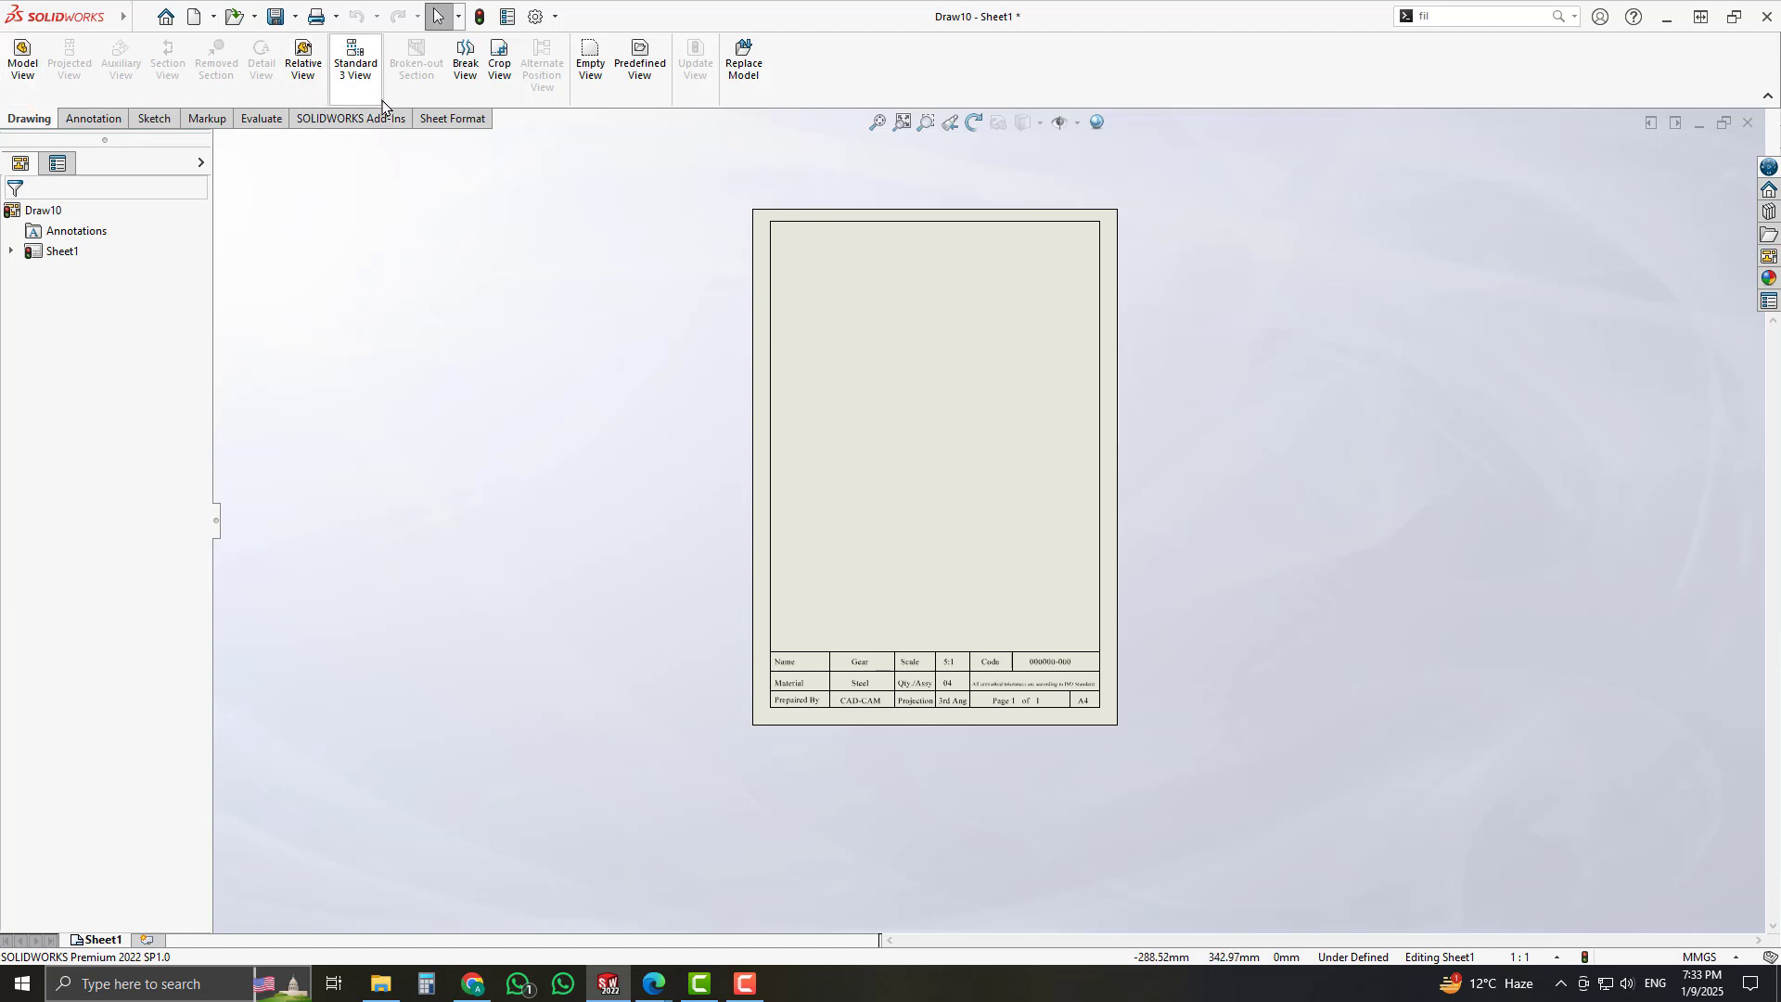
click(93, 119)
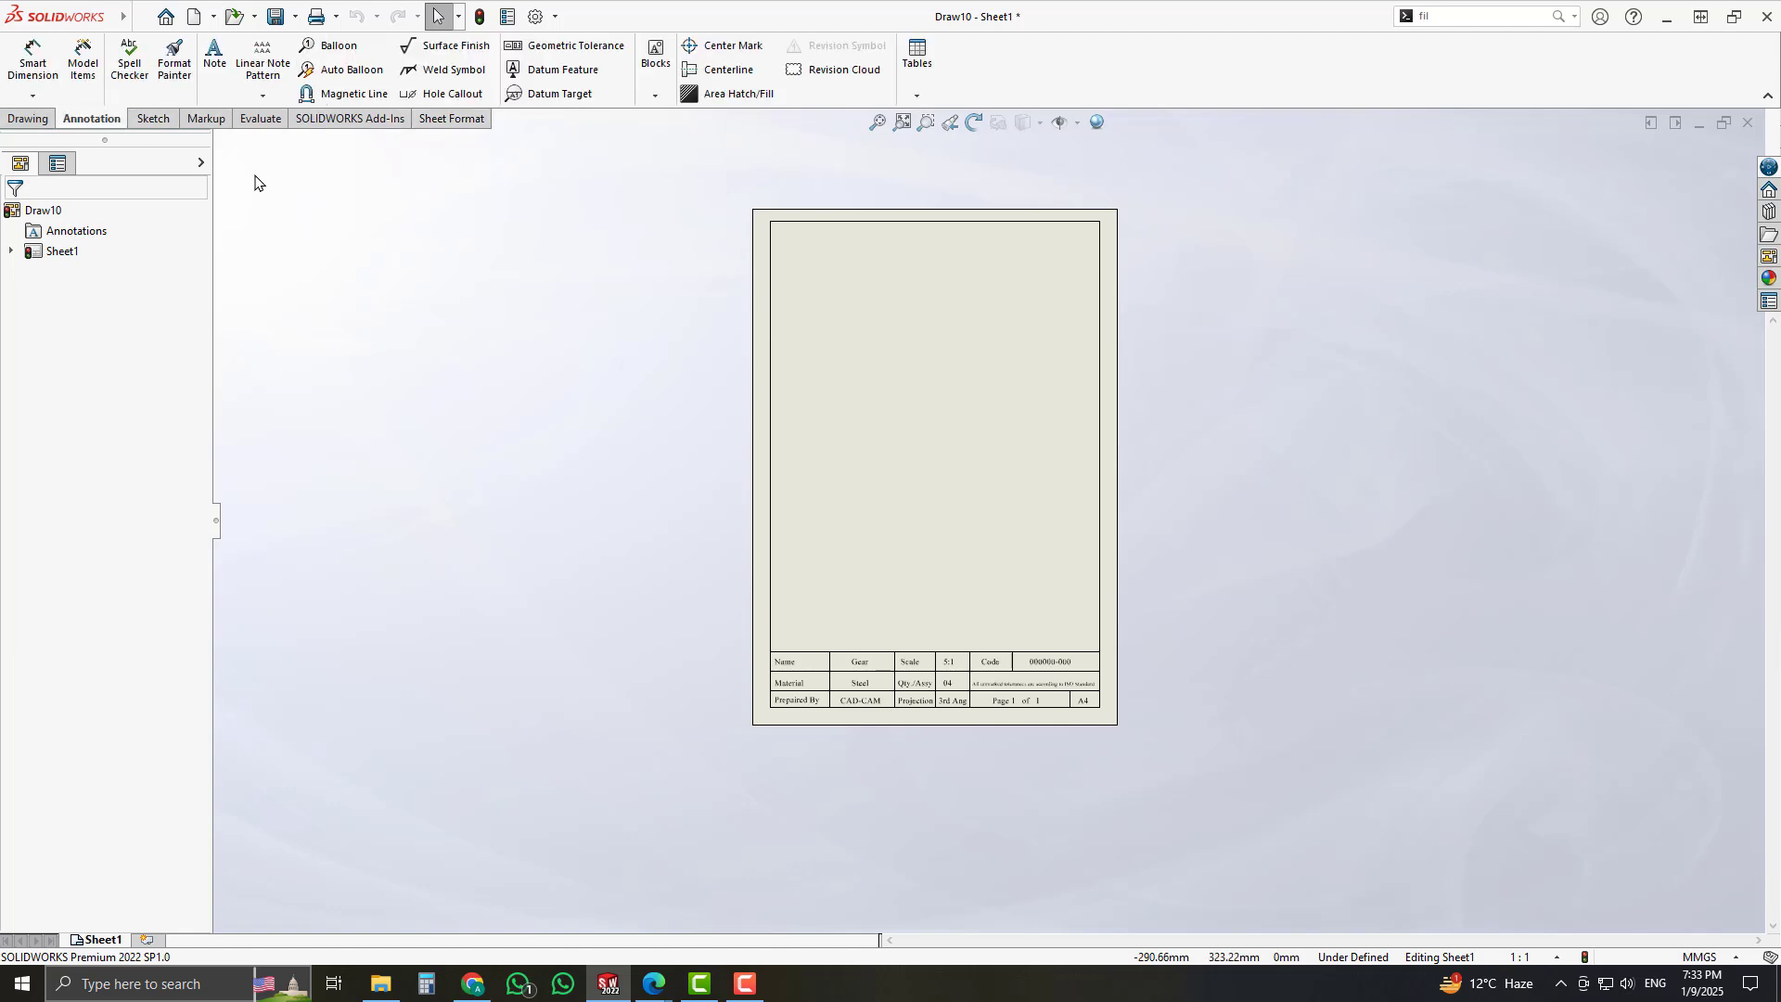